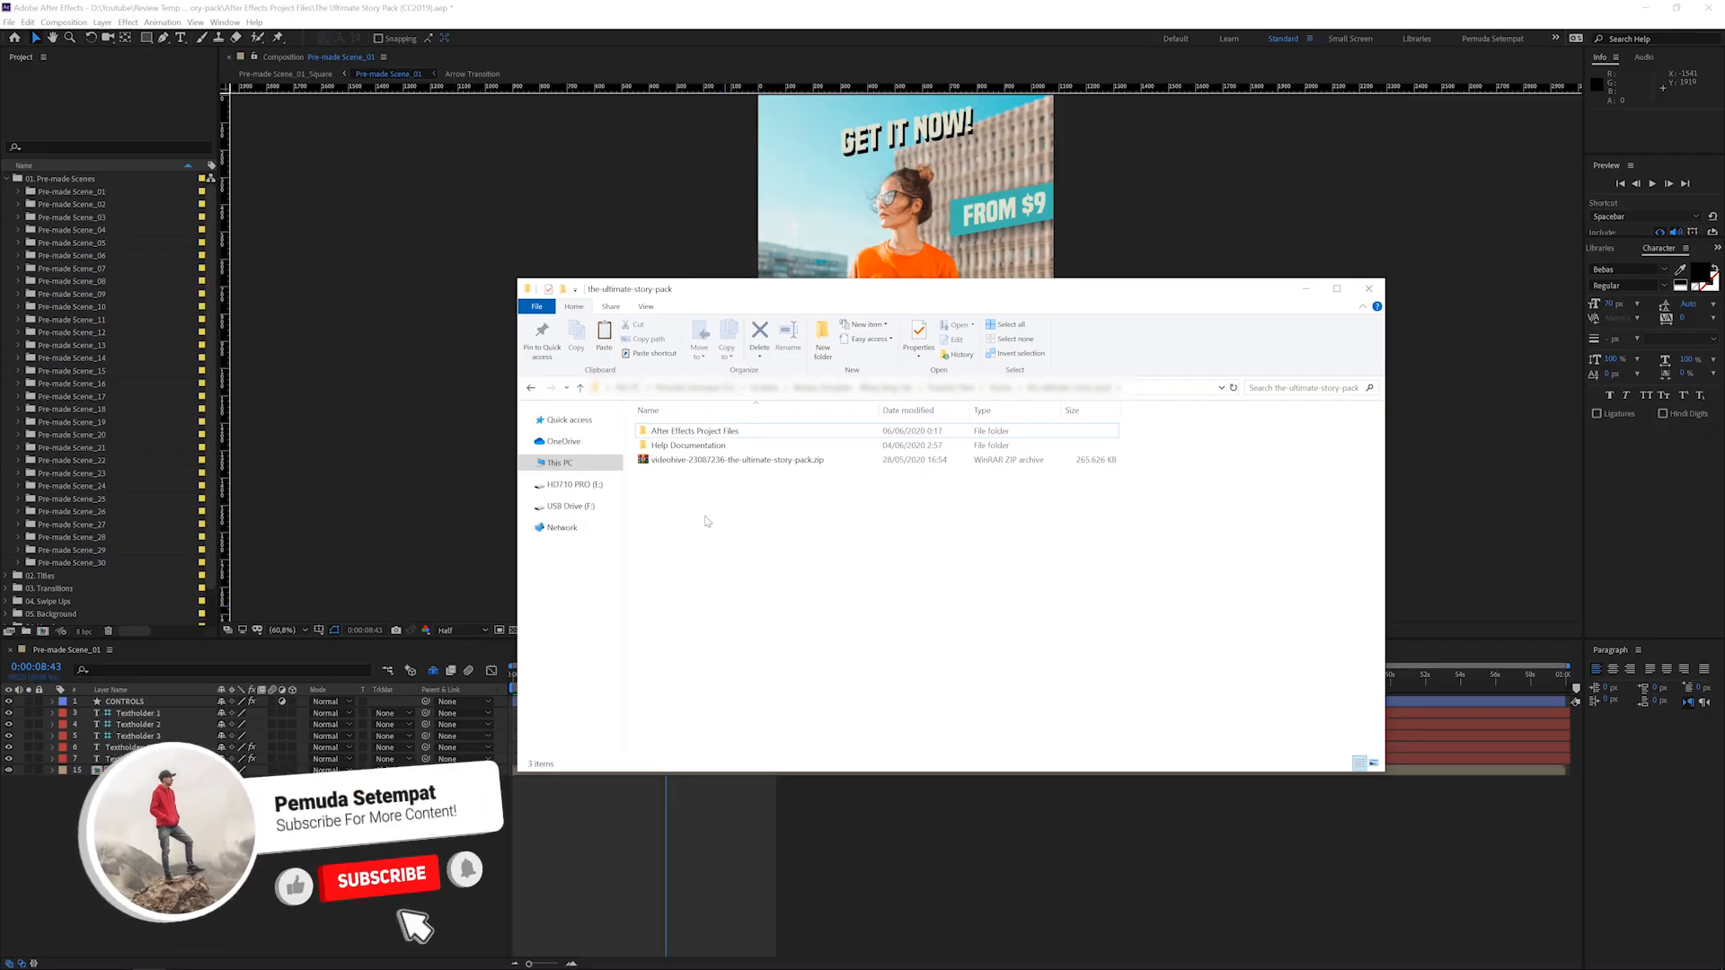
# Step: Open Readme.pdf from the Help Documentation folder of the story pack
pyautogui.click(719, 465)
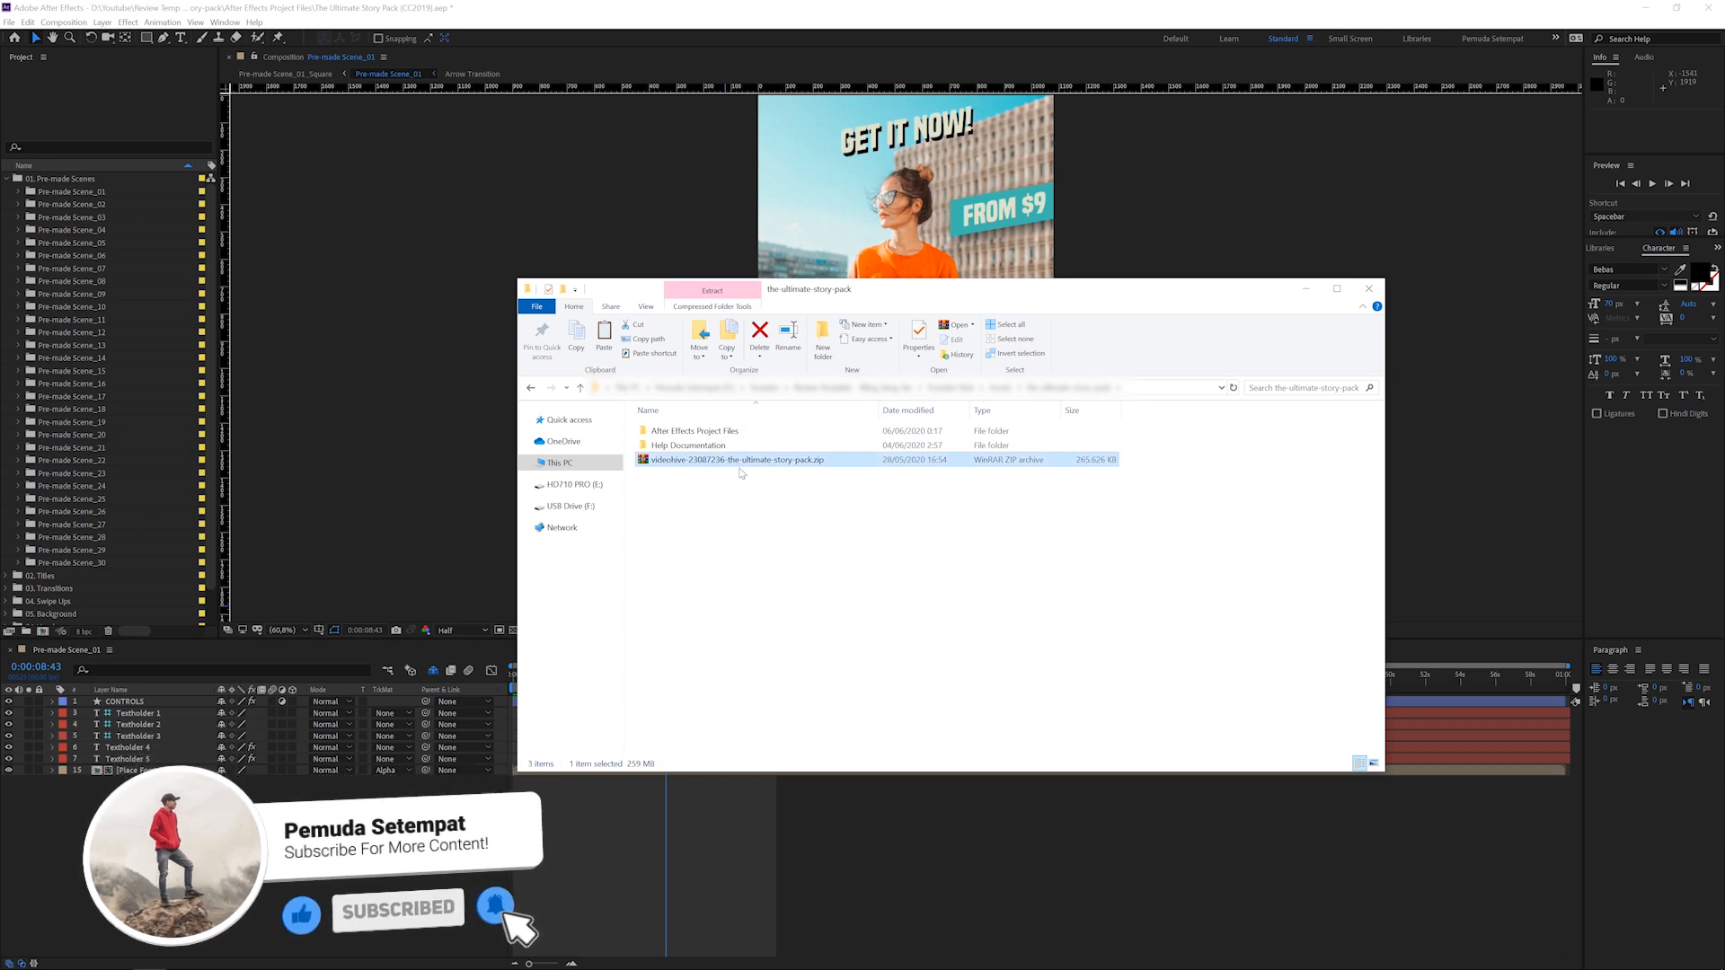
pyautogui.click(697, 445)
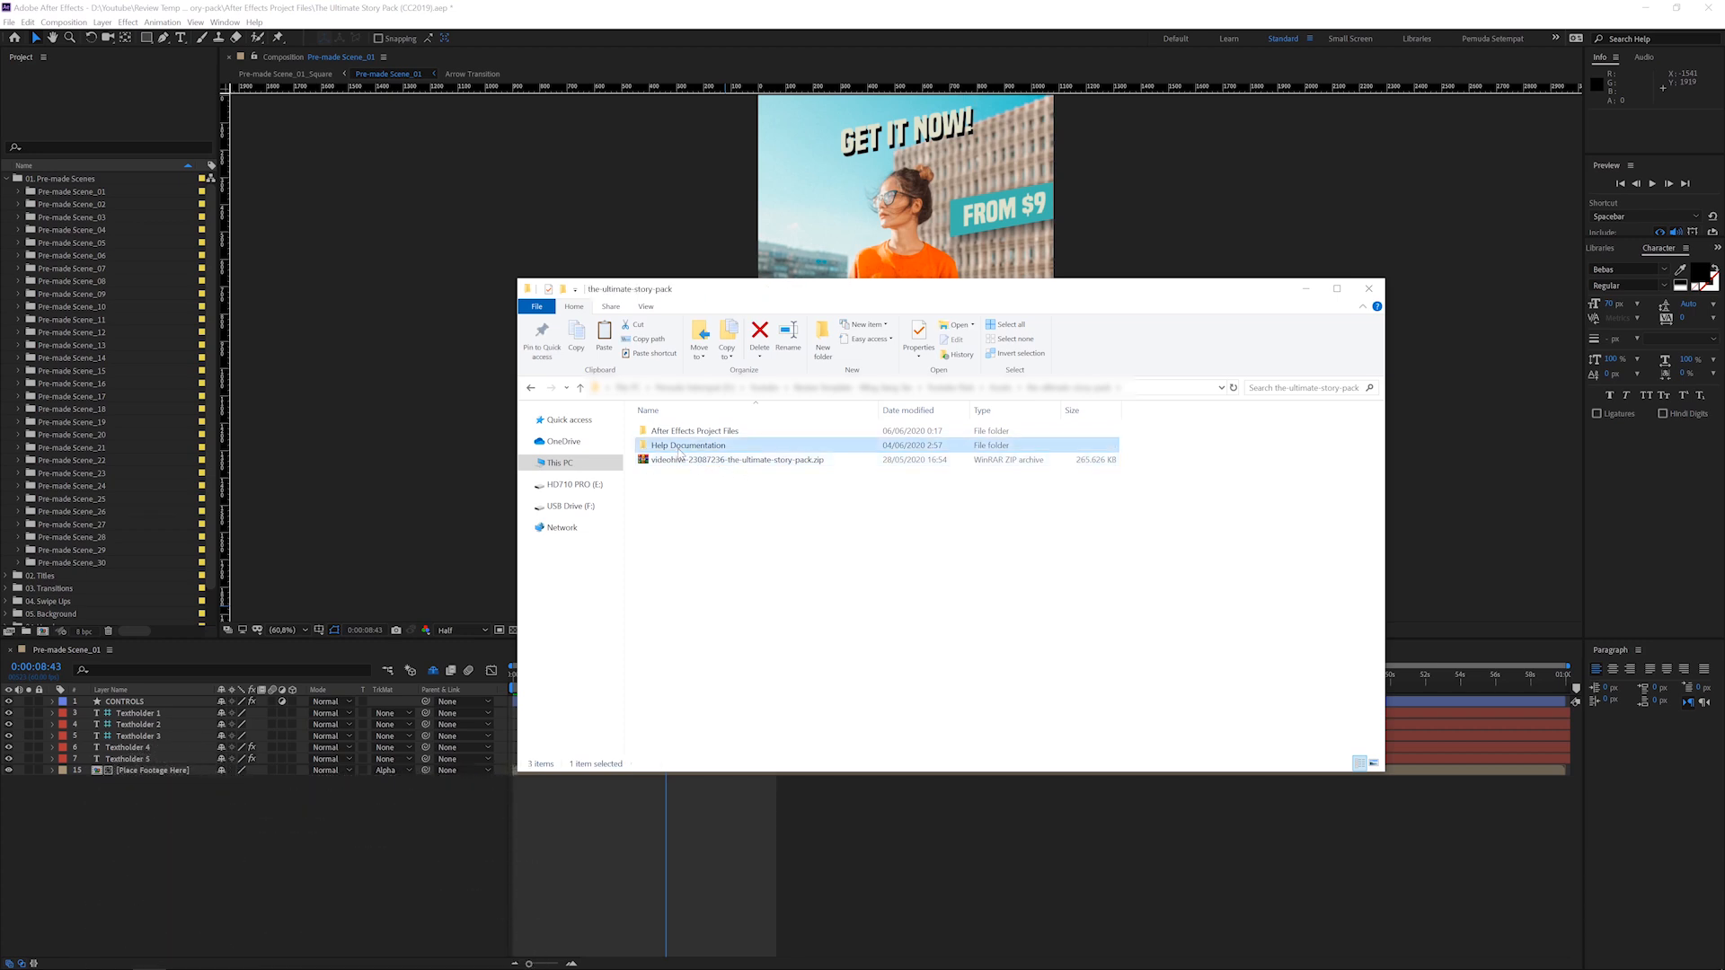
pyautogui.click(692, 432)
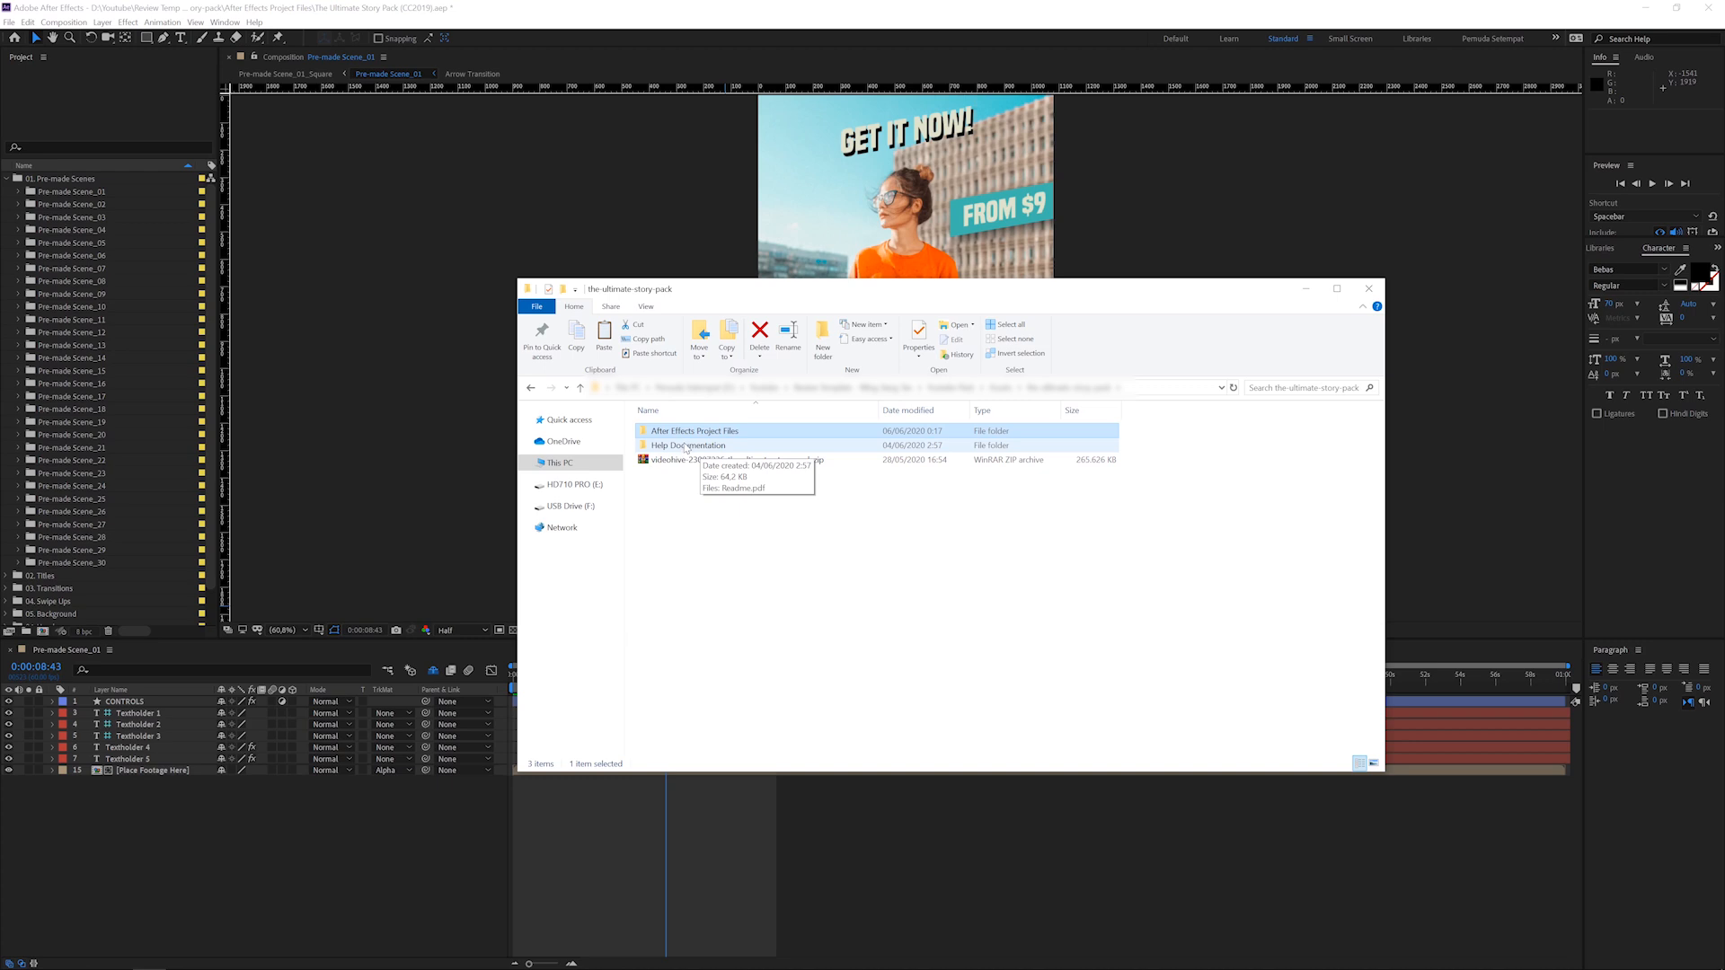
pyautogui.click(683, 449)
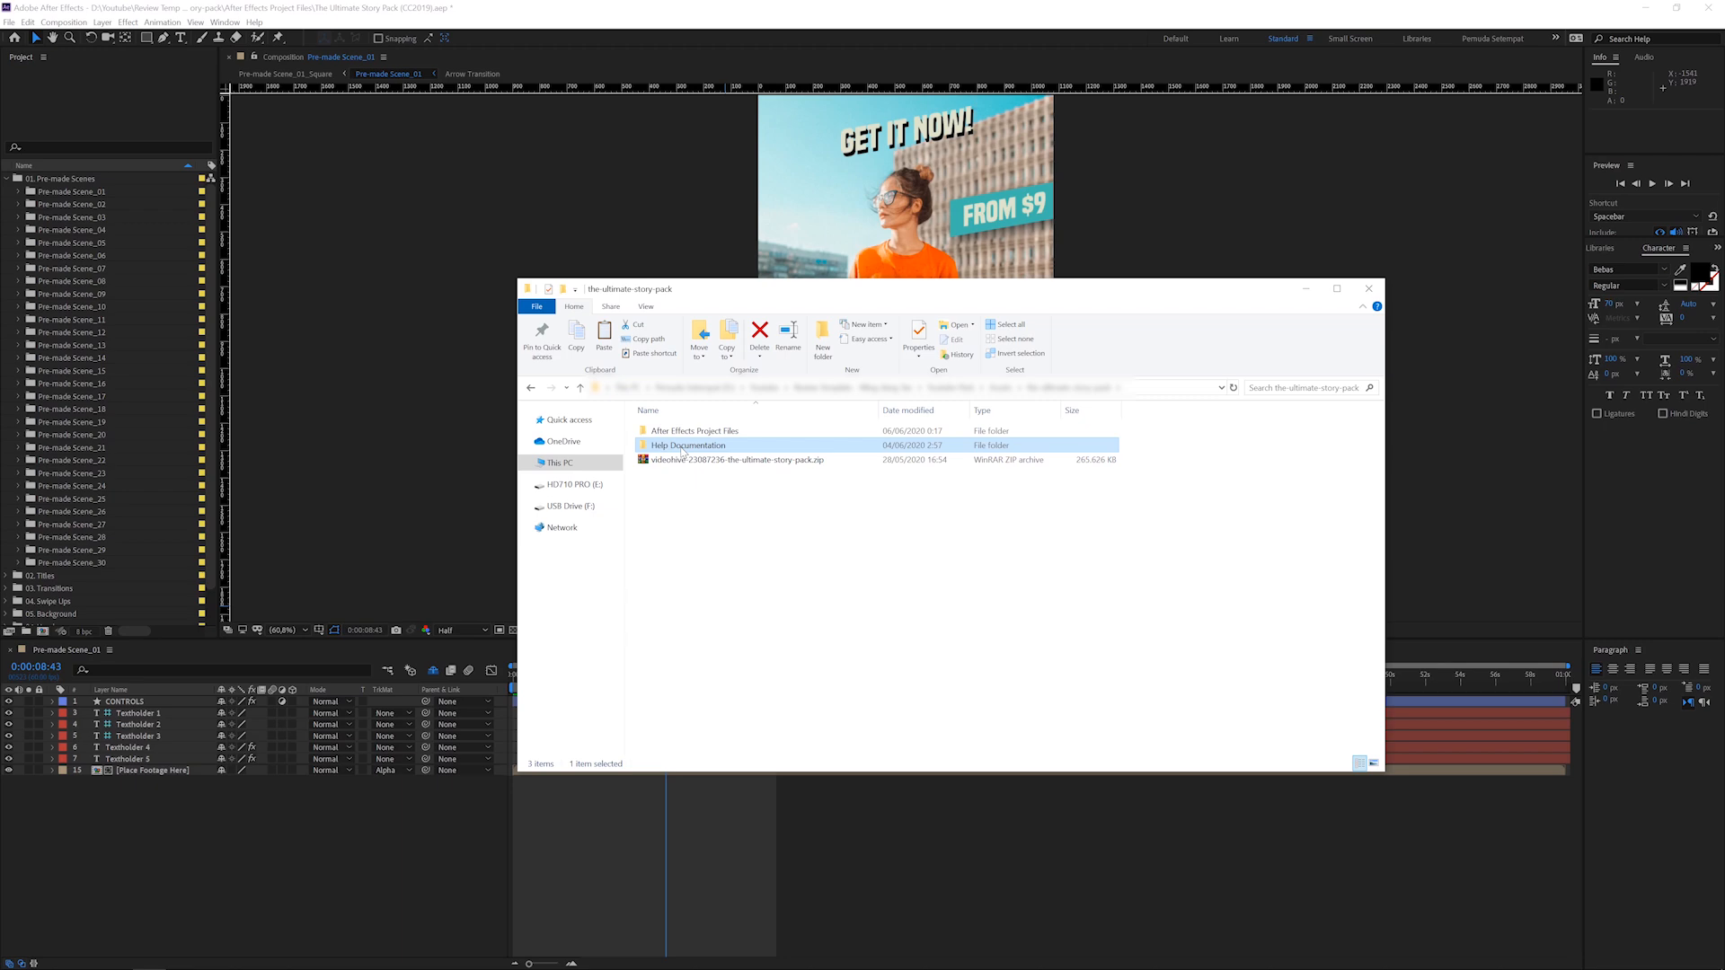
pyautogui.doubleClick(683, 446)
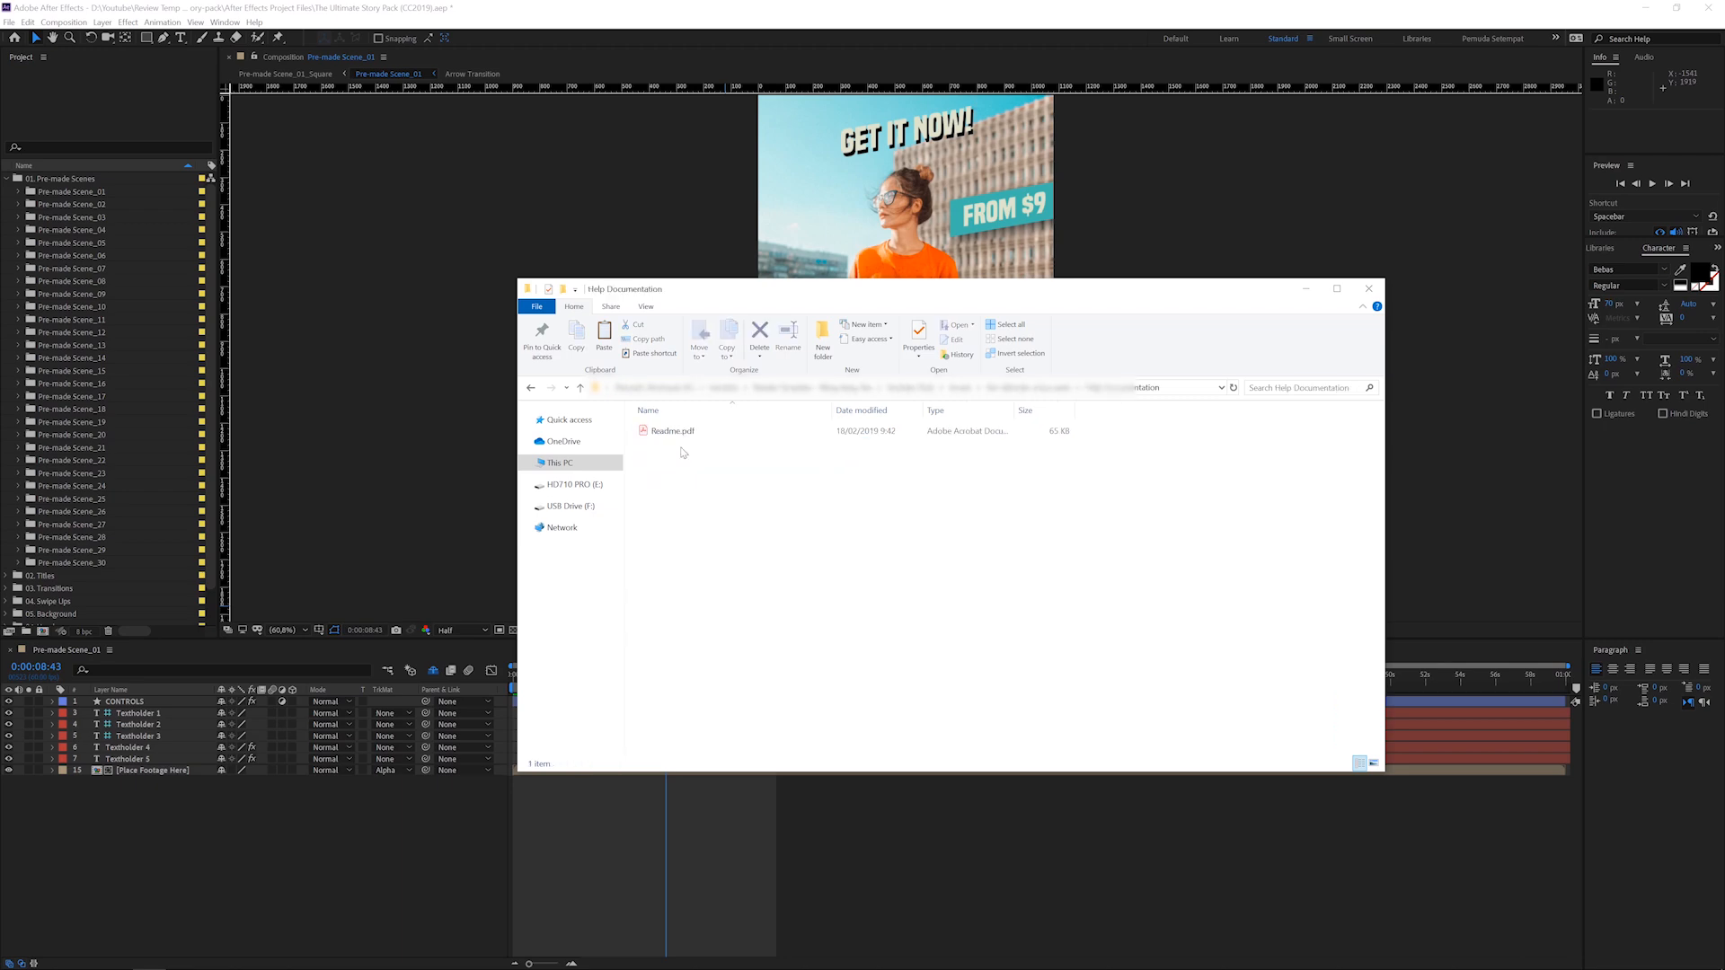
pyautogui.doubleClick(685, 432)
# Step: Read through the Readme's package contents, tutorial link and font download links
pyautogui.scroll(10, 797, 512)
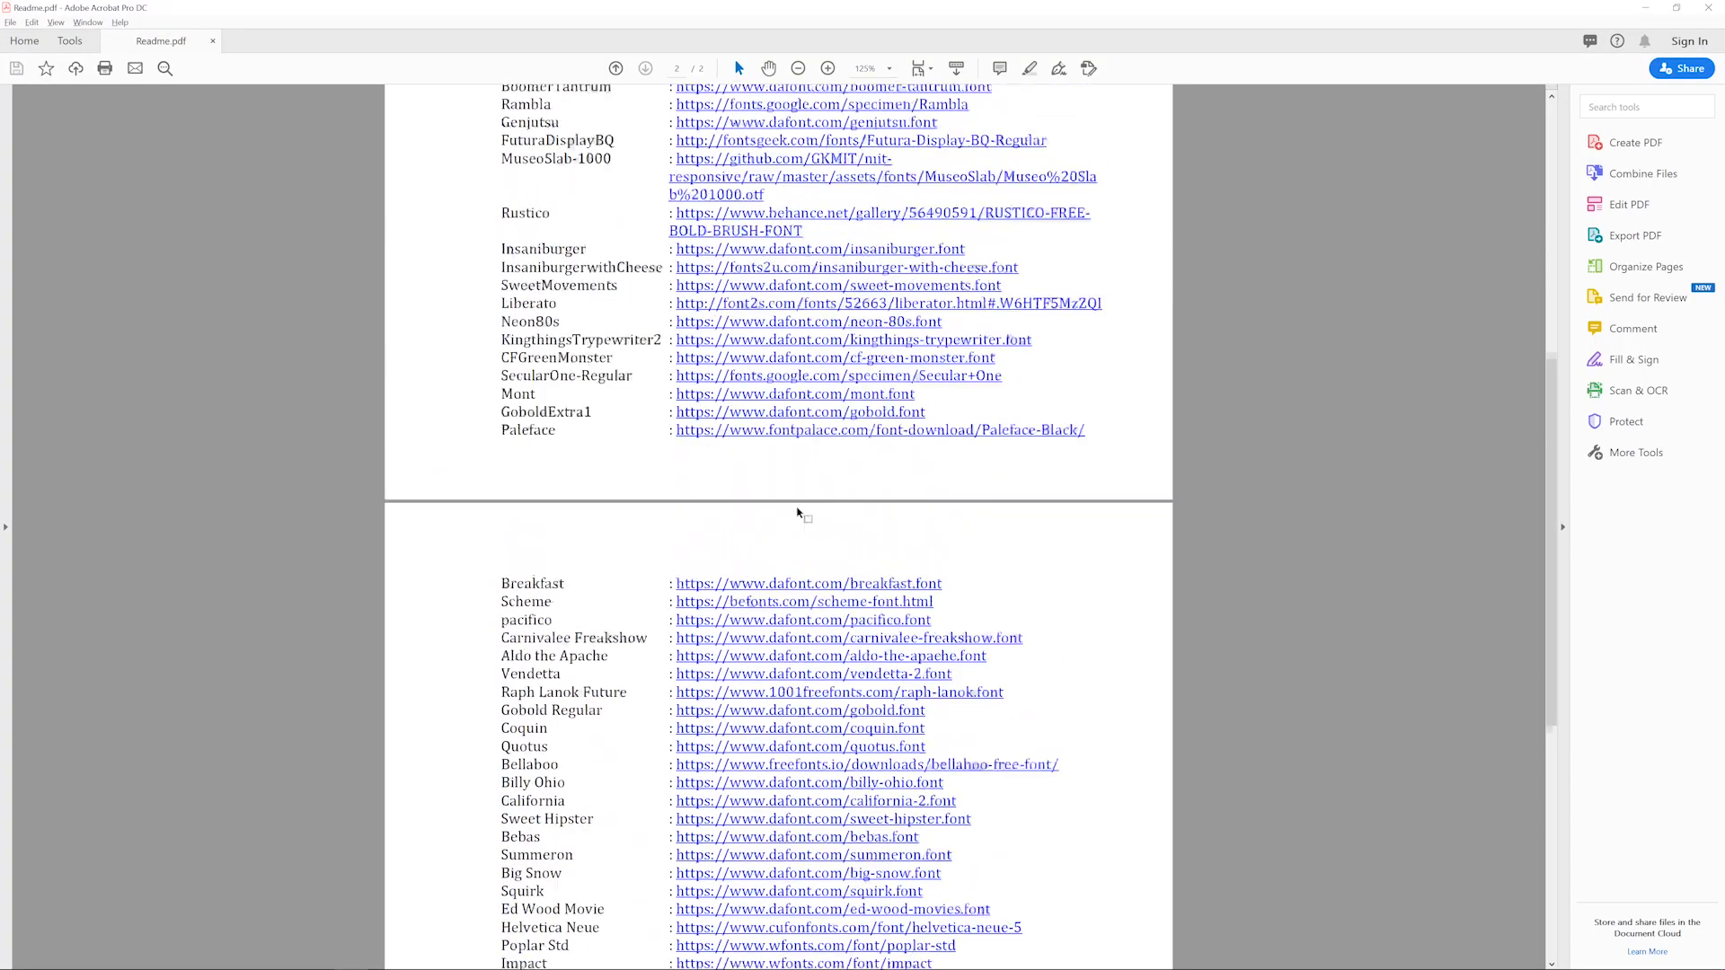
pyautogui.click(812, 374)
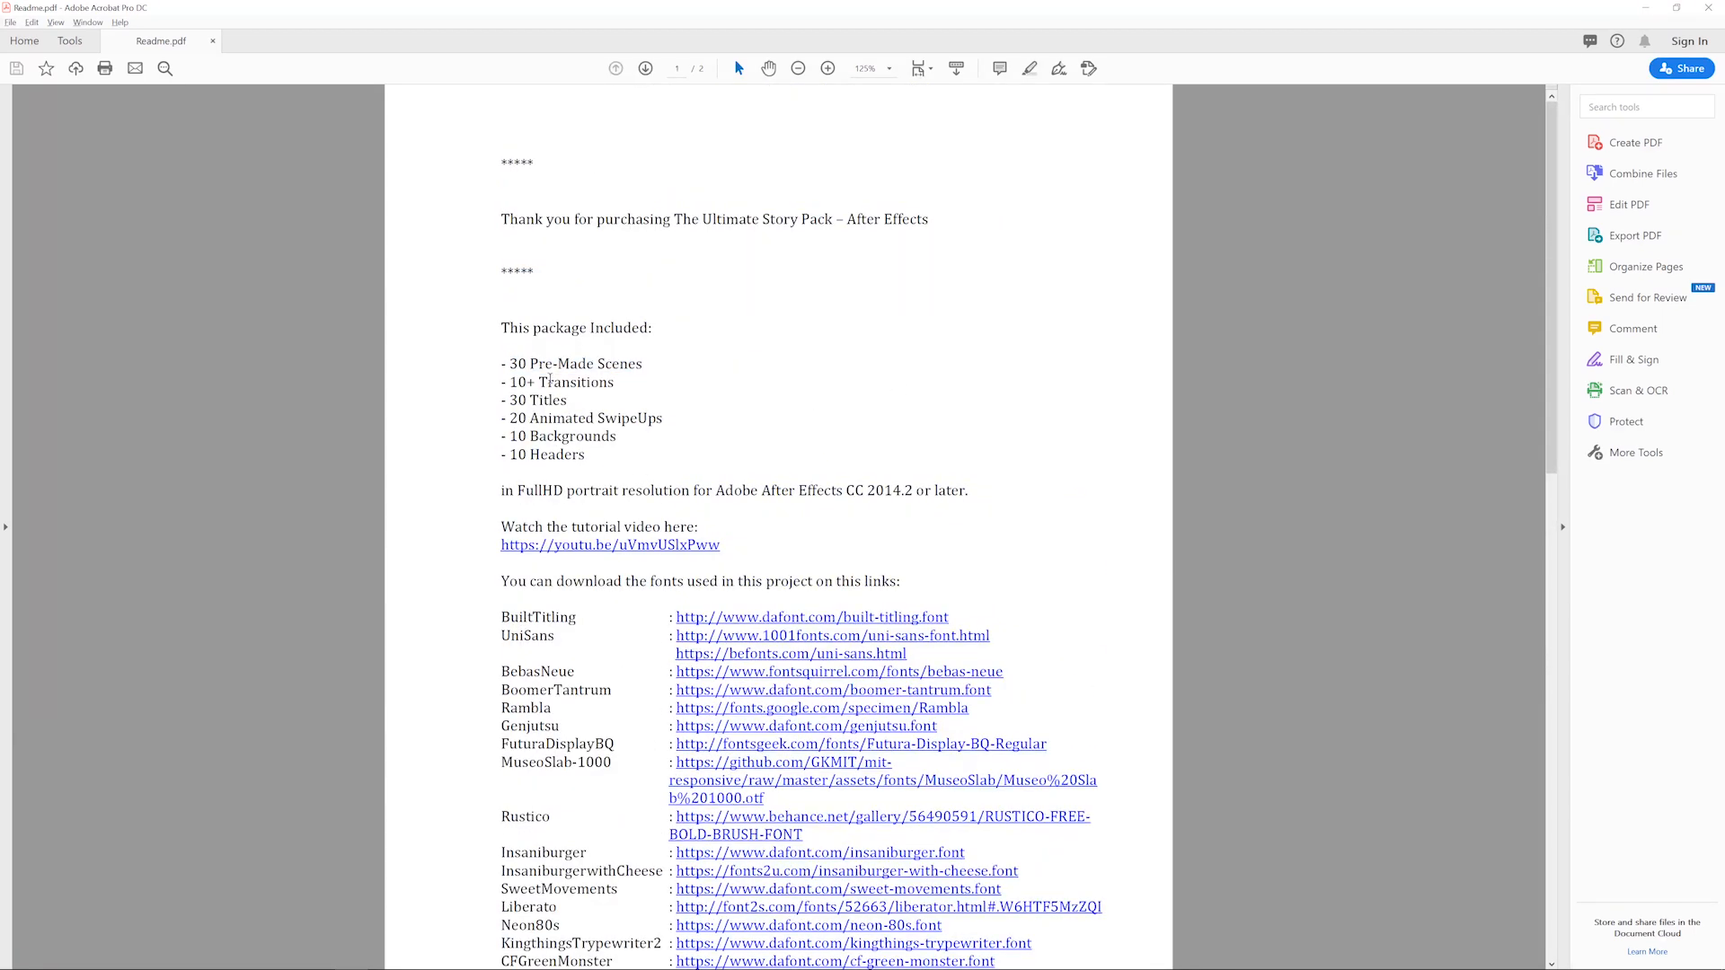
pyautogui.moveTo(510, 364); pyautogui.dragTo(517, 364)
pyautogui.scroll(-2, 629, 542)
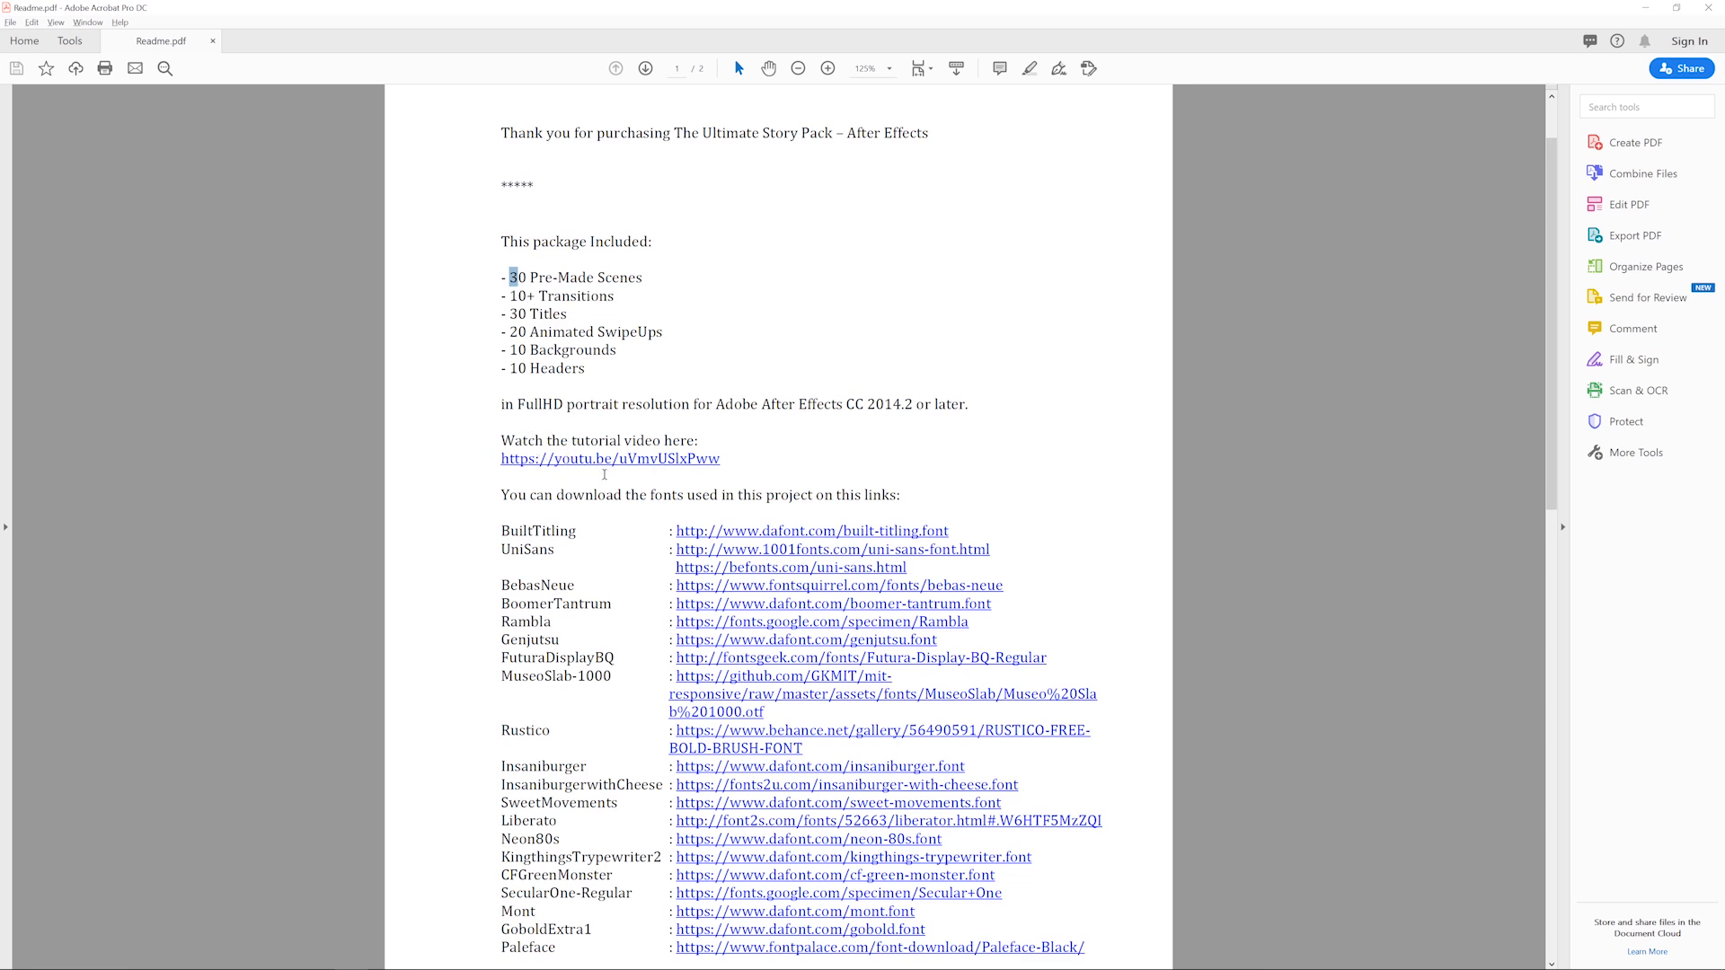
pyautogui.scroll(-3, 606, 481)
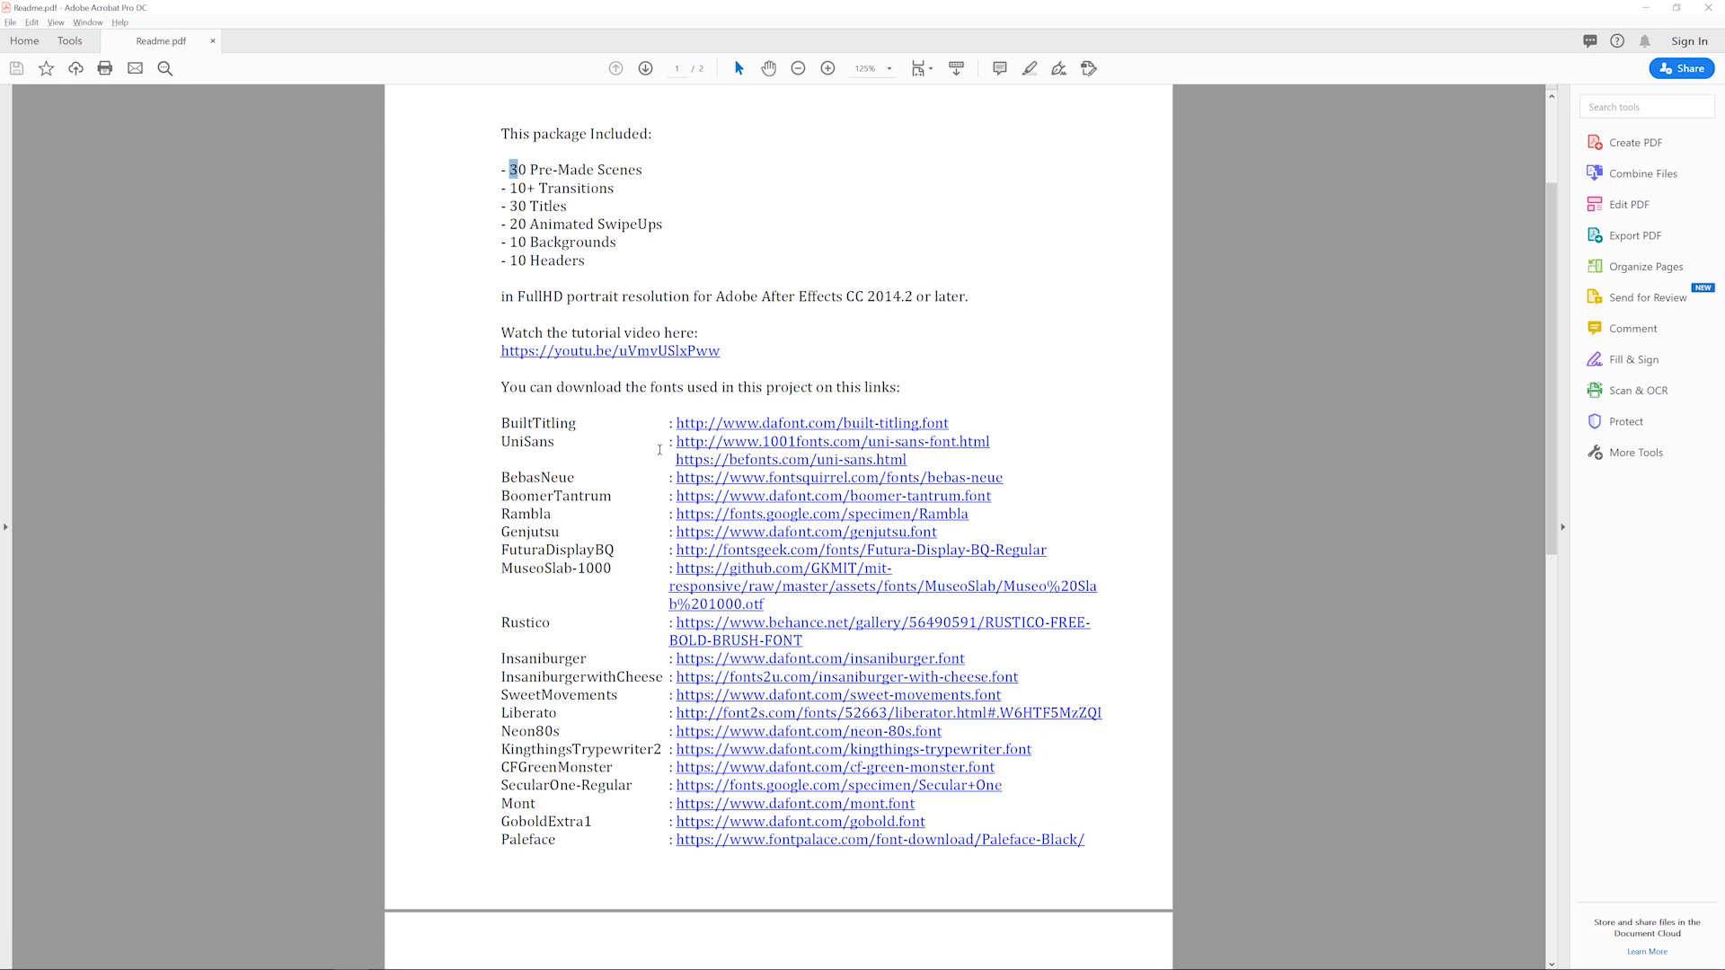
pyautogui.scroll(-5, 763, 490)
pyautogui.scroll(-4, 753, 541)
pyautogui.scroll(3, 767, 672)
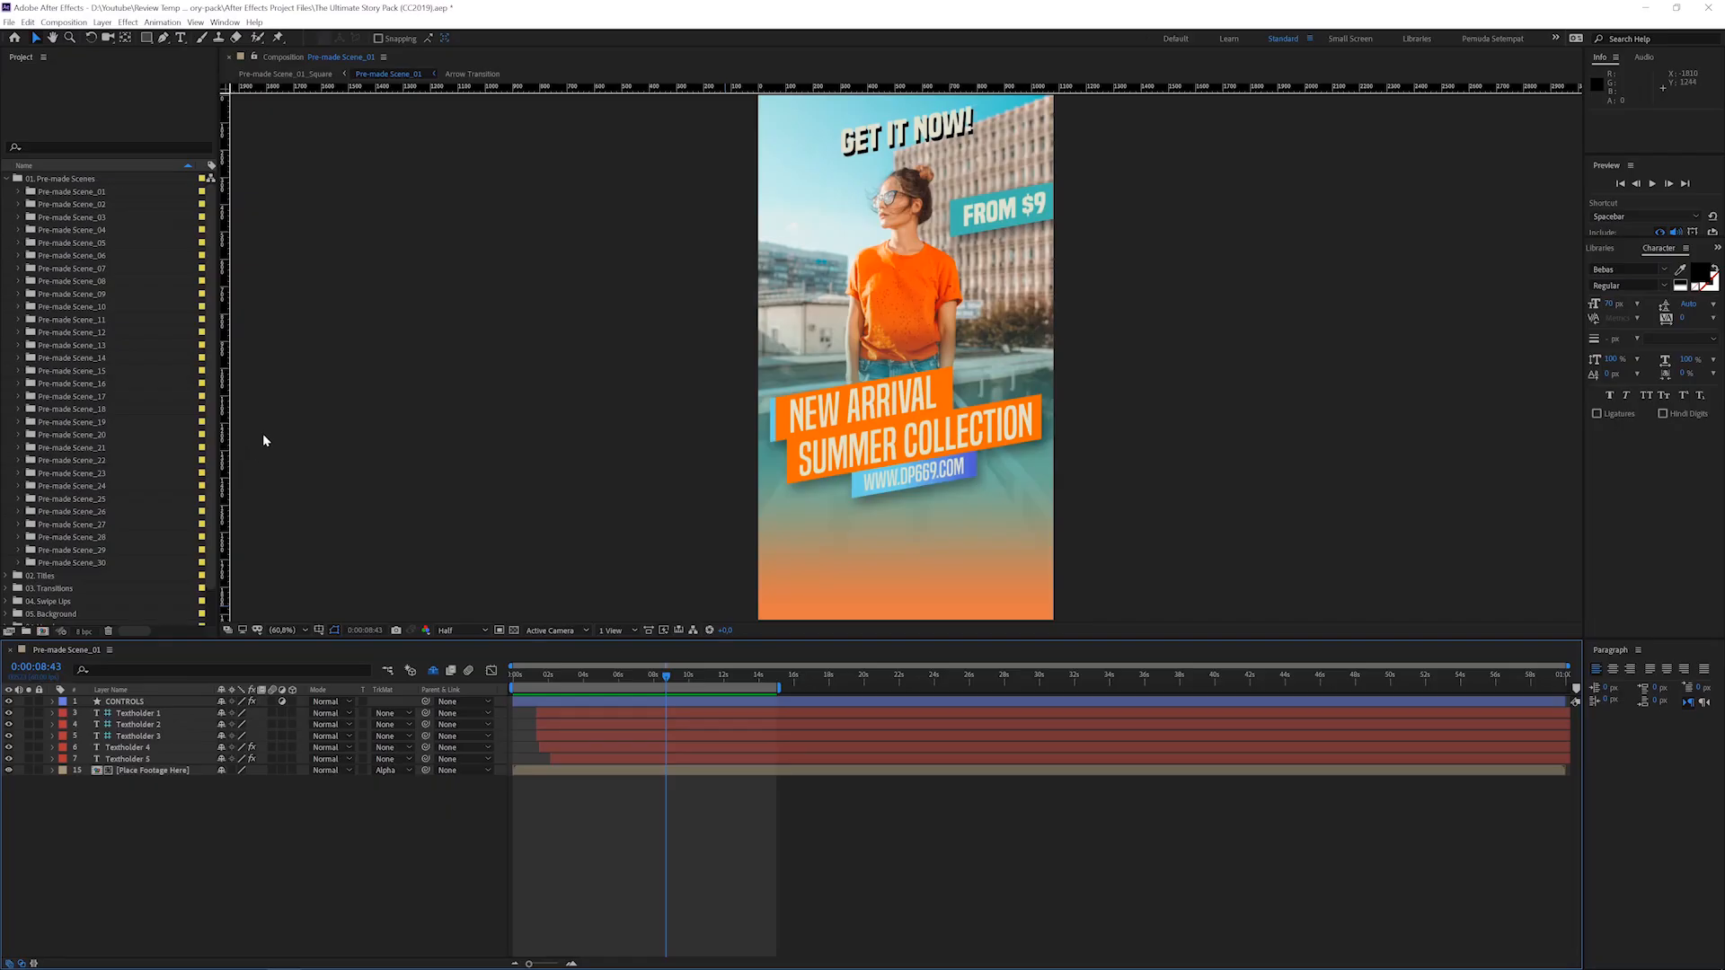
# Step: Switch to After Effects, collapse the 01. Pre-made Scenes folder and go through the project's top-level folders
pyautogui.click(8, 181)
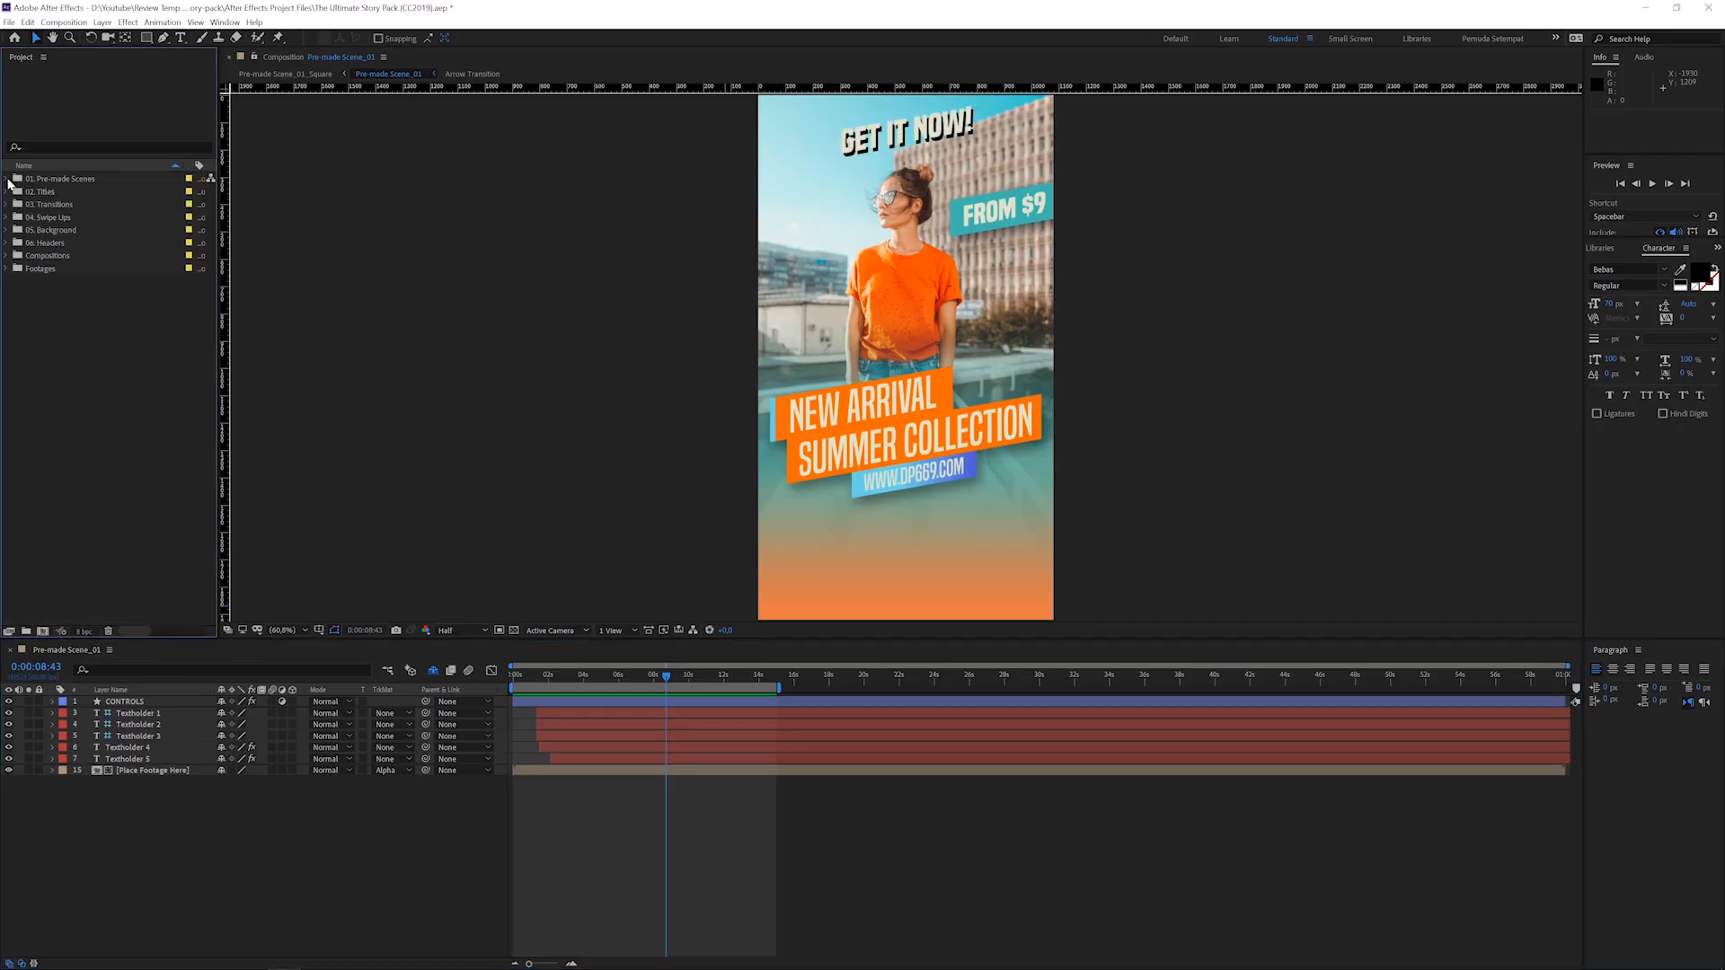
pyautogui.click(79, 181)
pyautogui.click(53, 192)
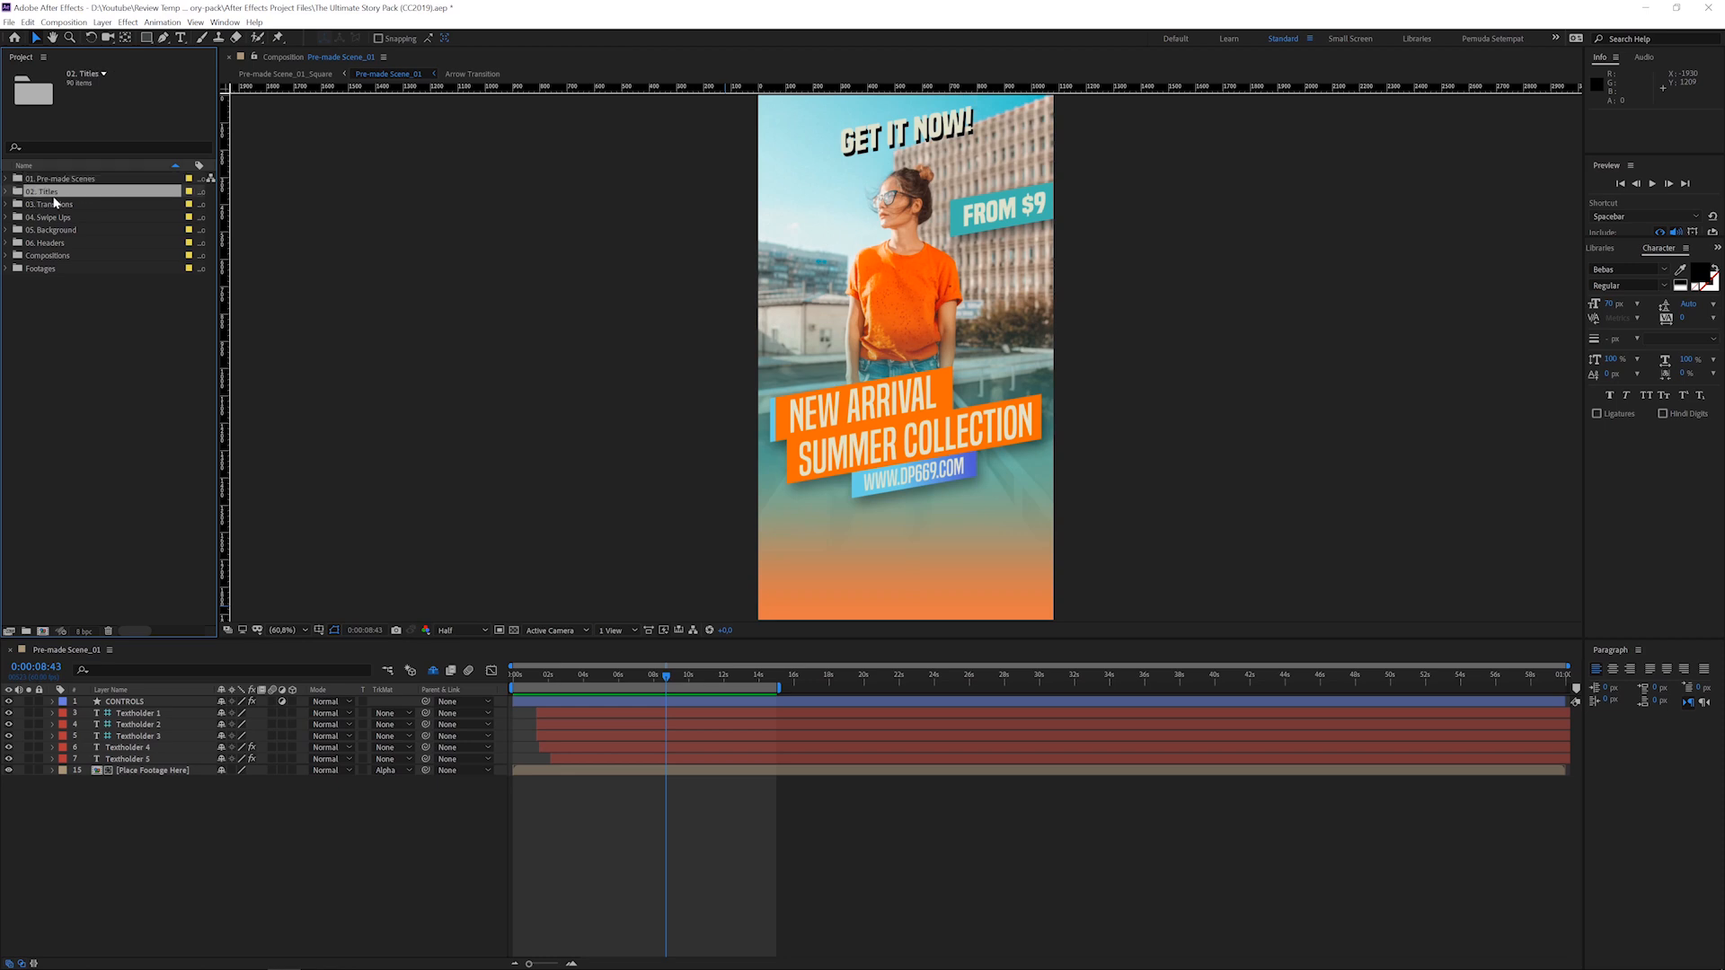
pyautogui.click(51, 205)
pyautogui.click(65, 219)
pyautogui.click(64, 231)
pyautogui.click(63, 244)
pyautogui.click(72, 294)
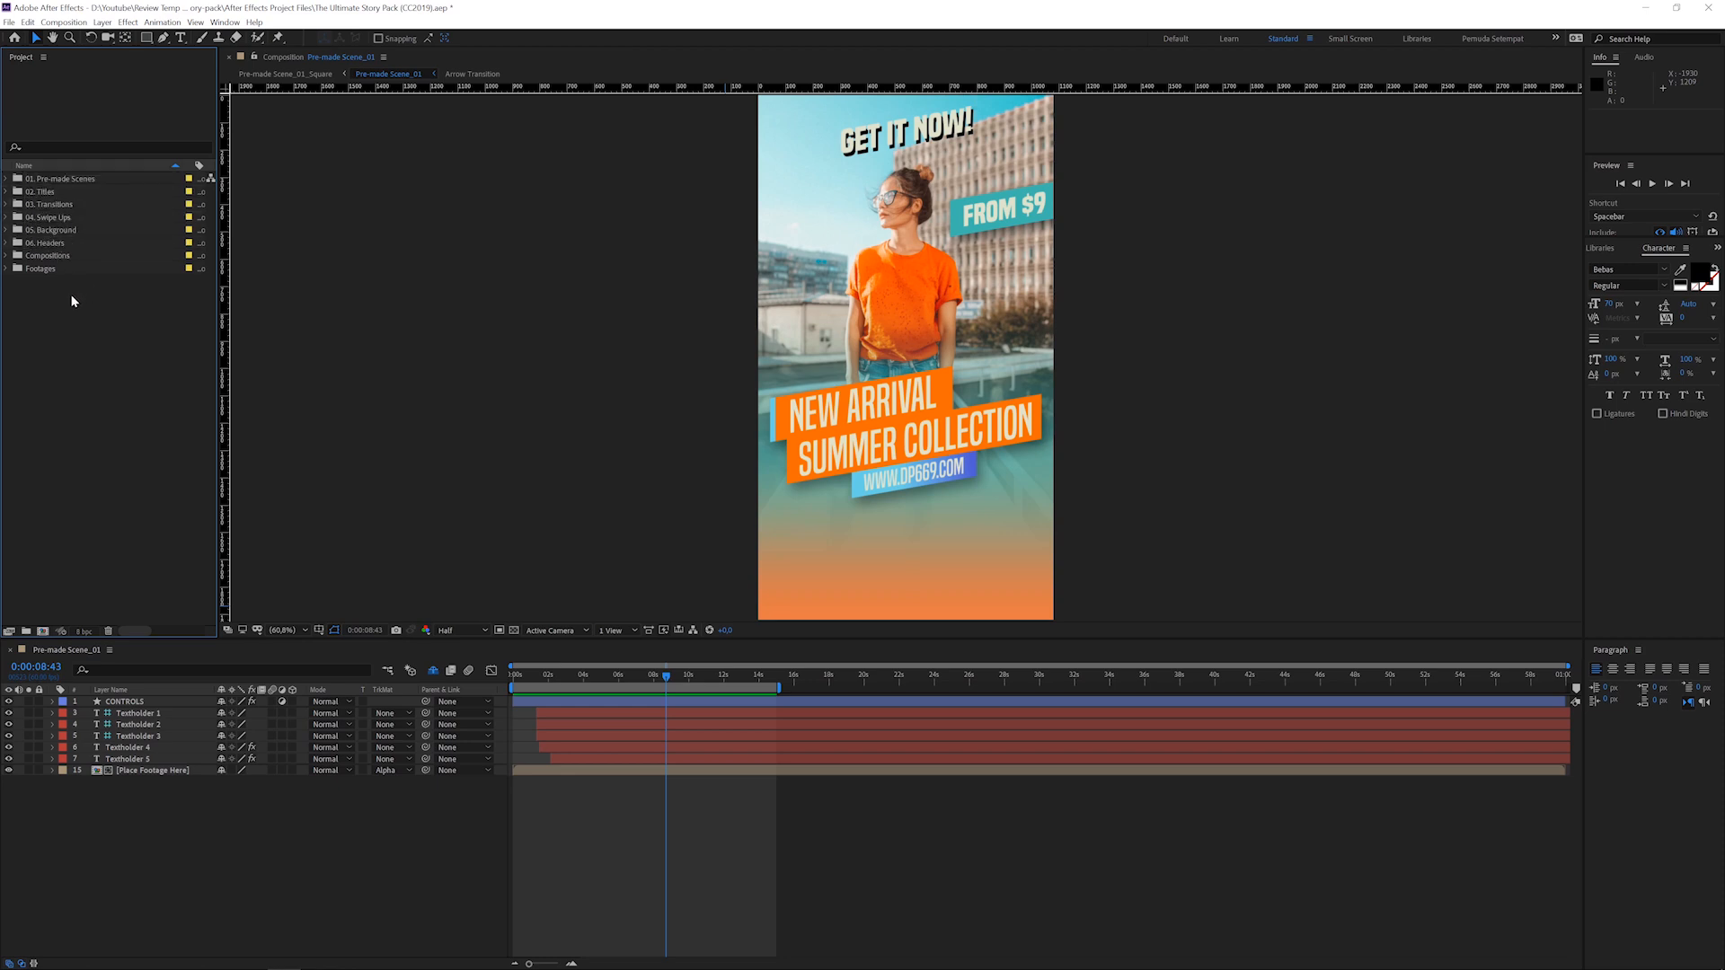
# Step: Expand the 01. Pre-made Scenes folder and look through the scene folders from Pre-made Scene_01 to Pre-made Scene_30
pyautogui.click(7, 180)
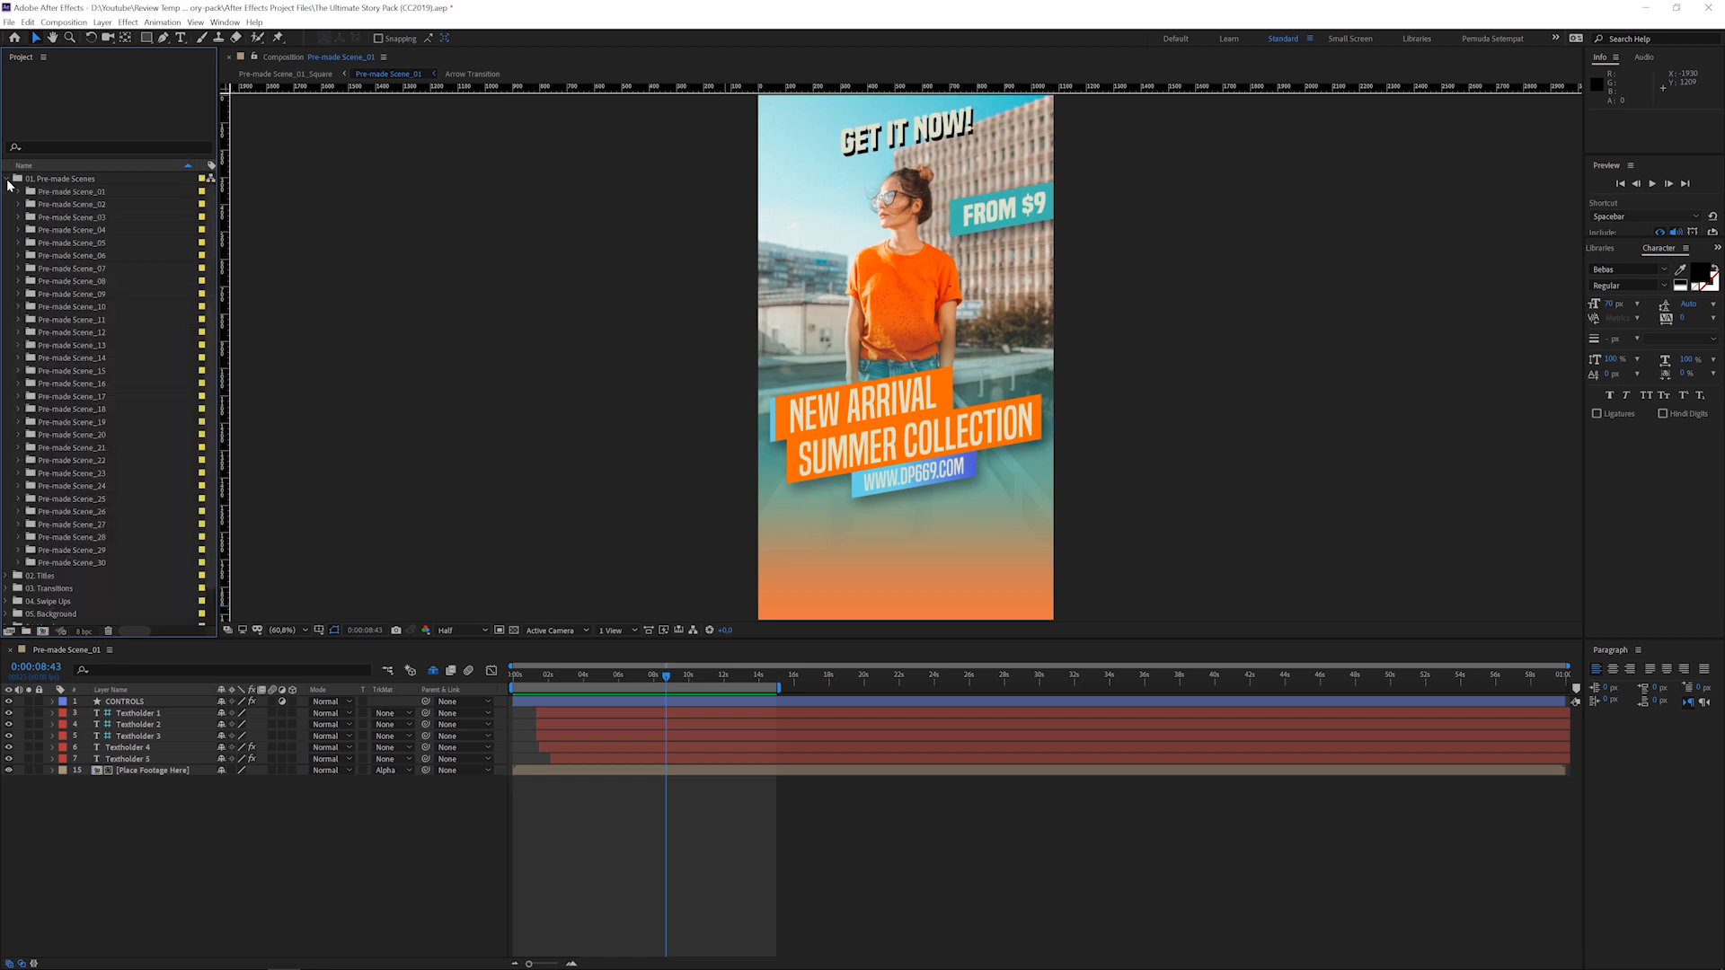
pyautogui.click(91, 196)
pyautogui.click(85, 563)
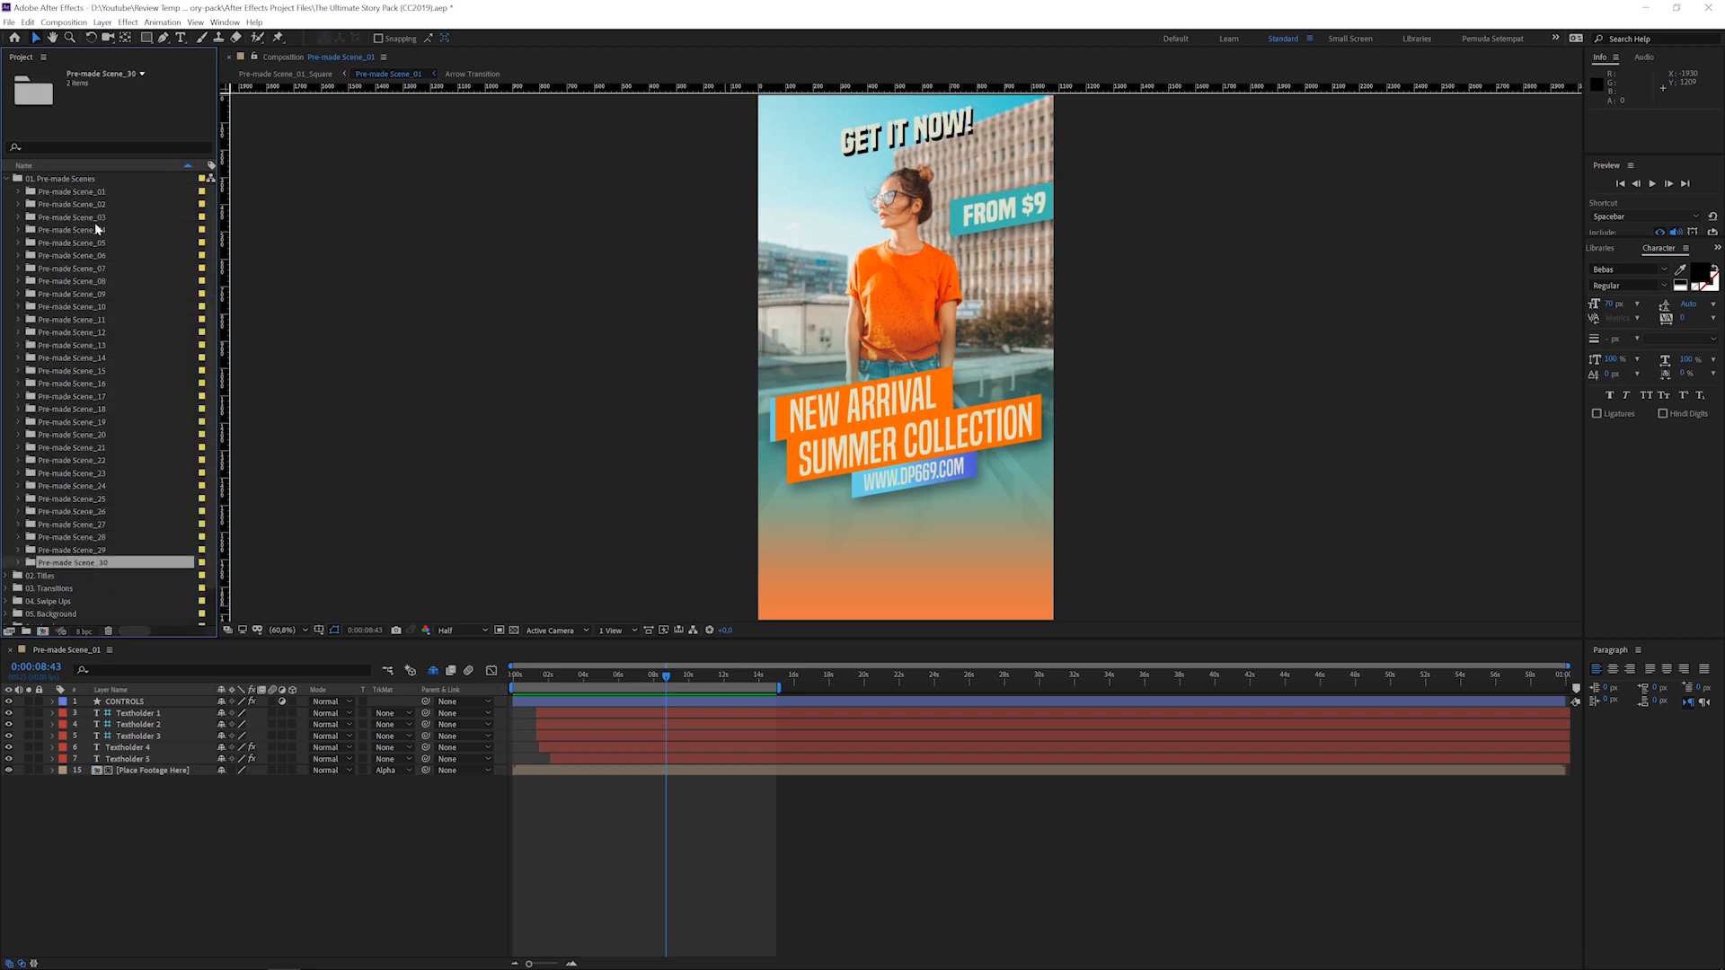
pyautogui.click(91, 195)
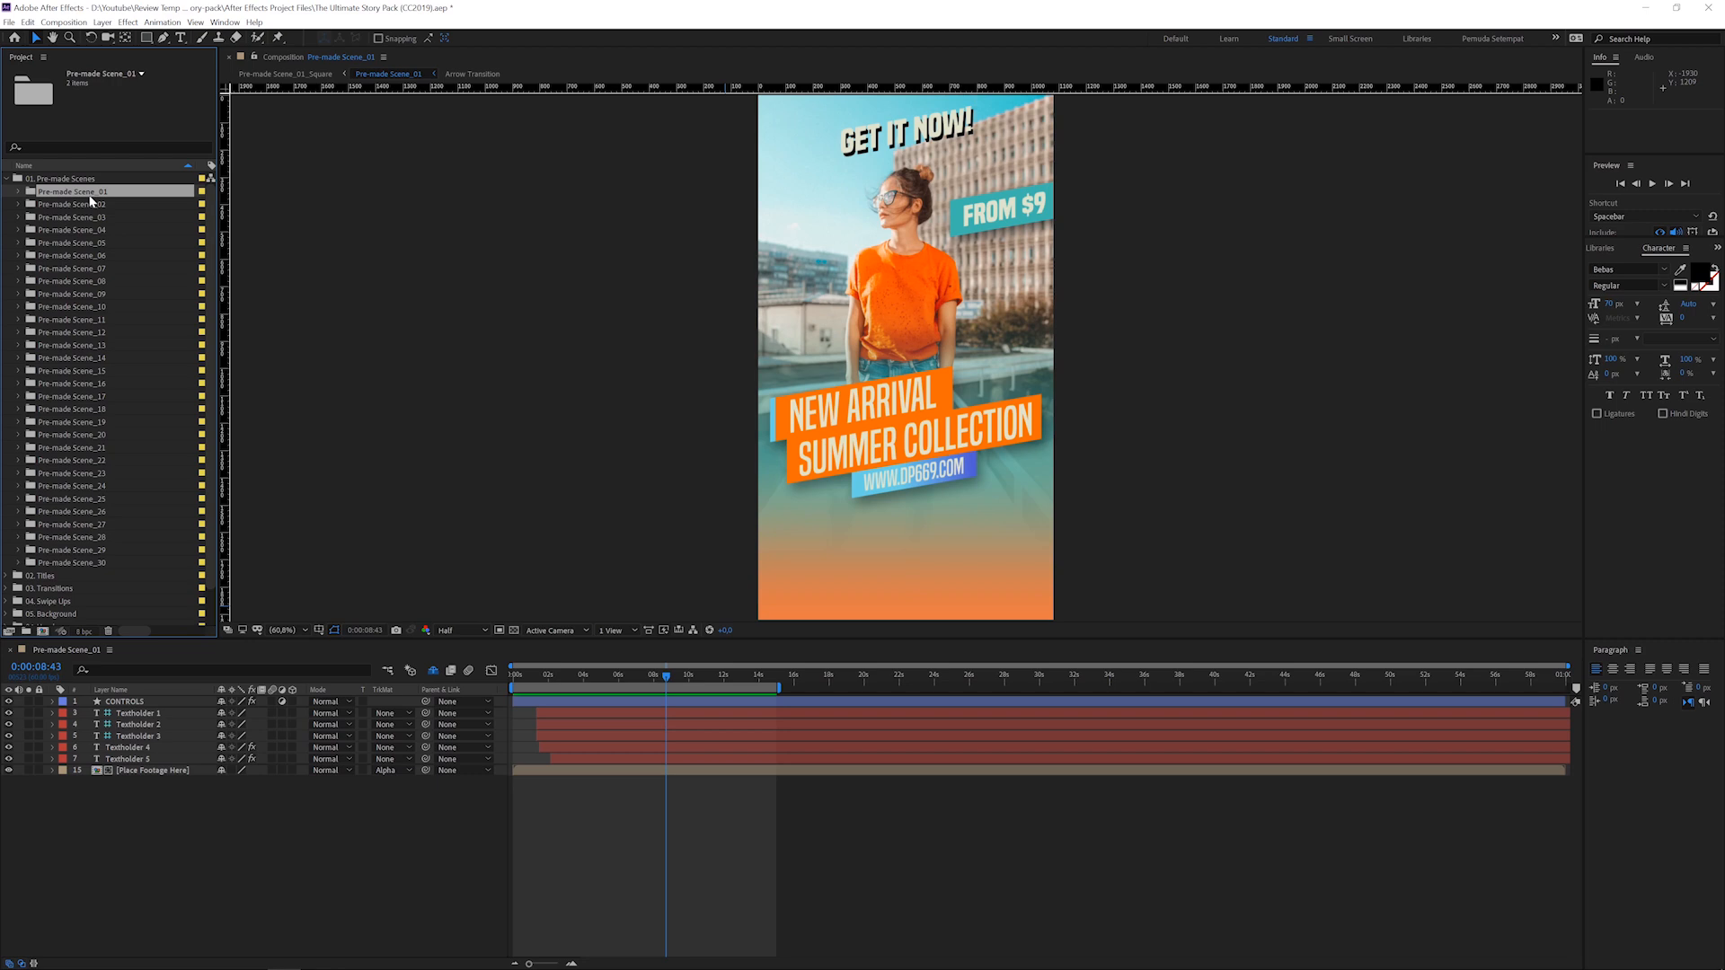
pyautogui.scroll(-1, 92, 308)
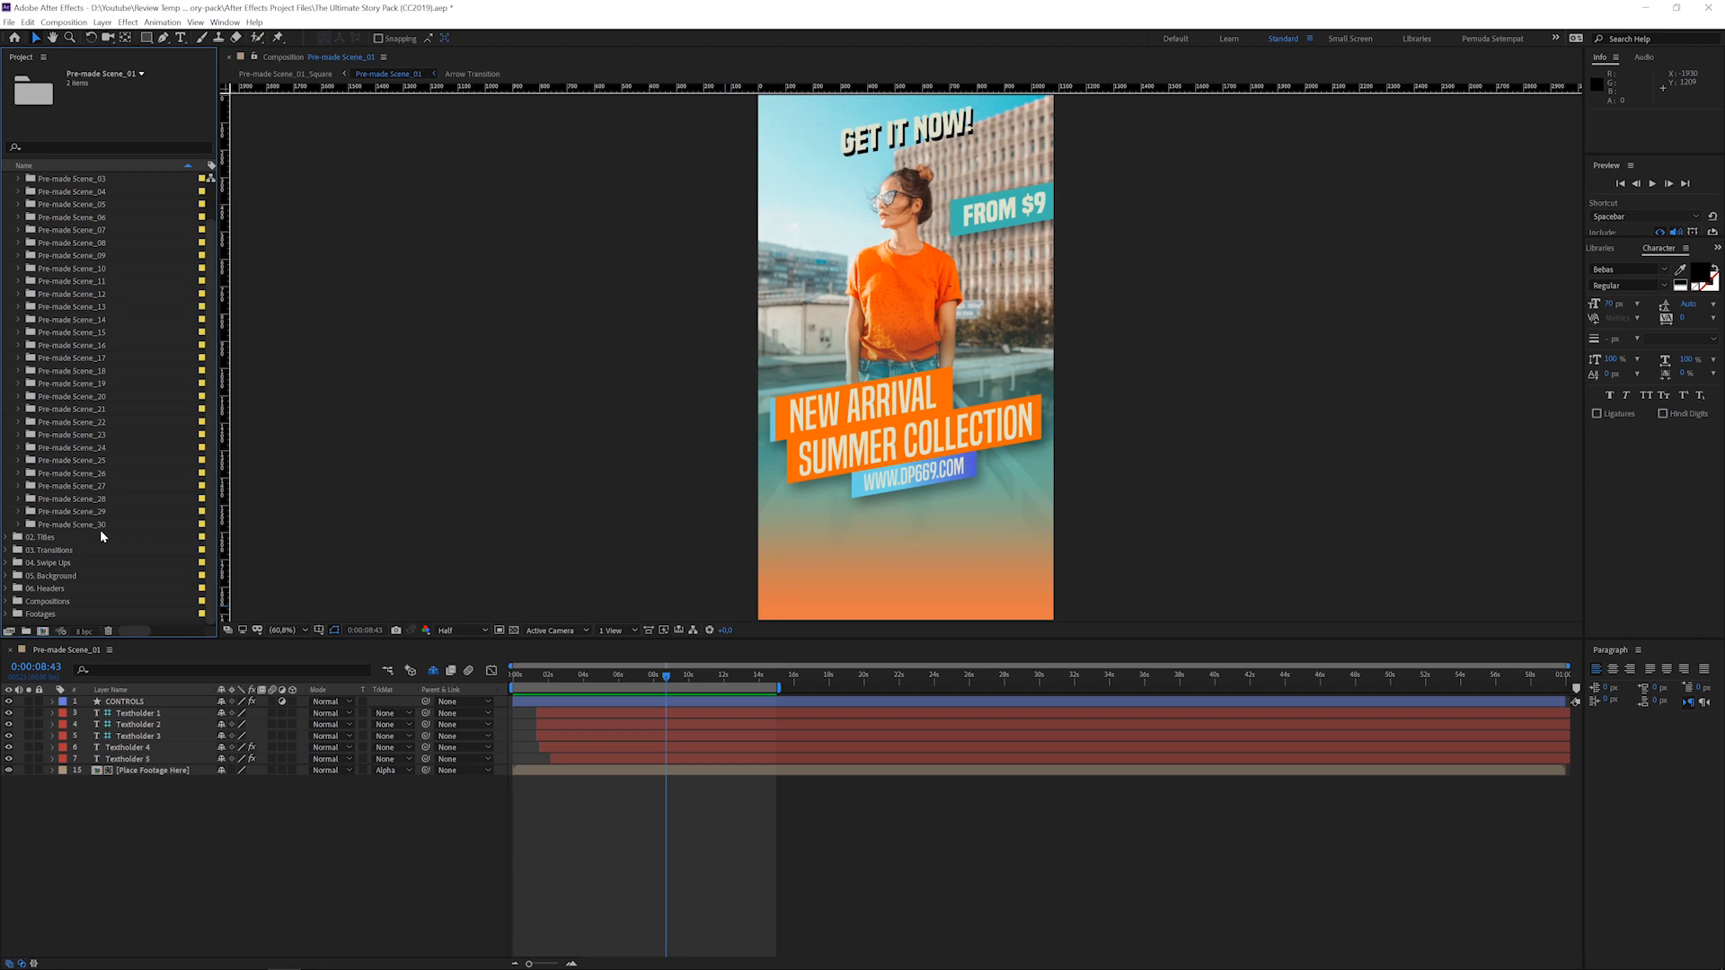
pyautogui.scroll(1, 89, 354)
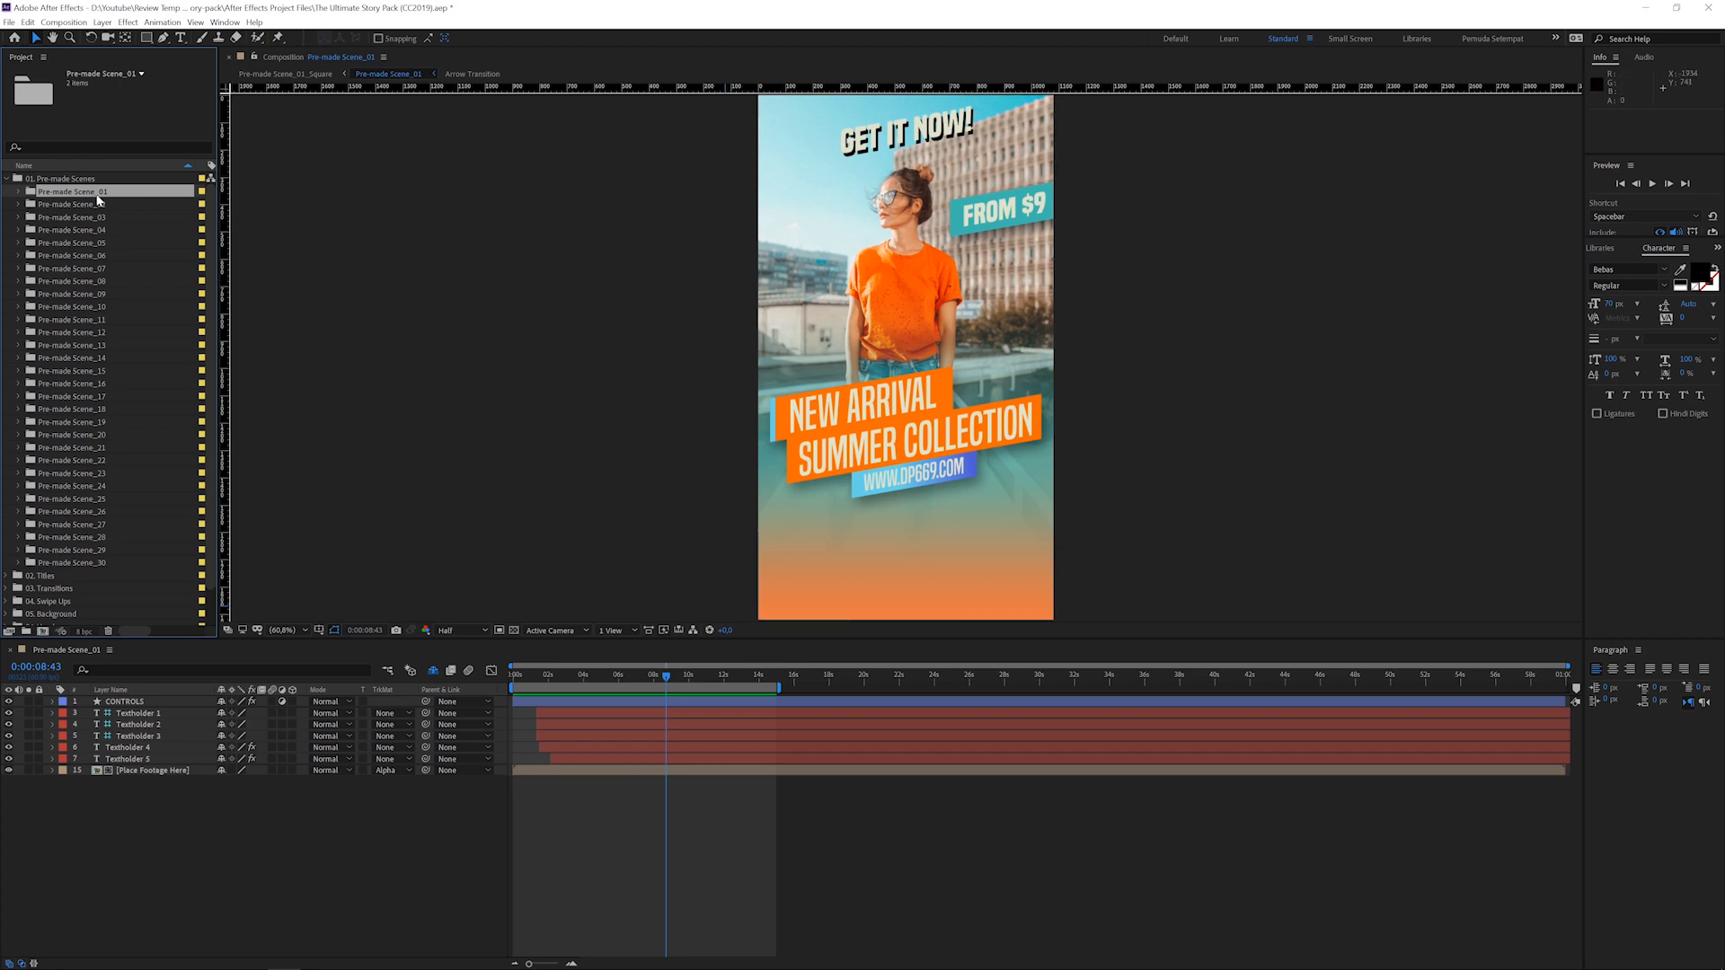
# Step: Preview Pre-made Scene_01 from the start and park the playhead at 0:00:07:02
pyautogui.press('space')
pyautogui.moveTo(668, 672); pyautogui.dragTo(508, 674)
pyautogui.press('space')
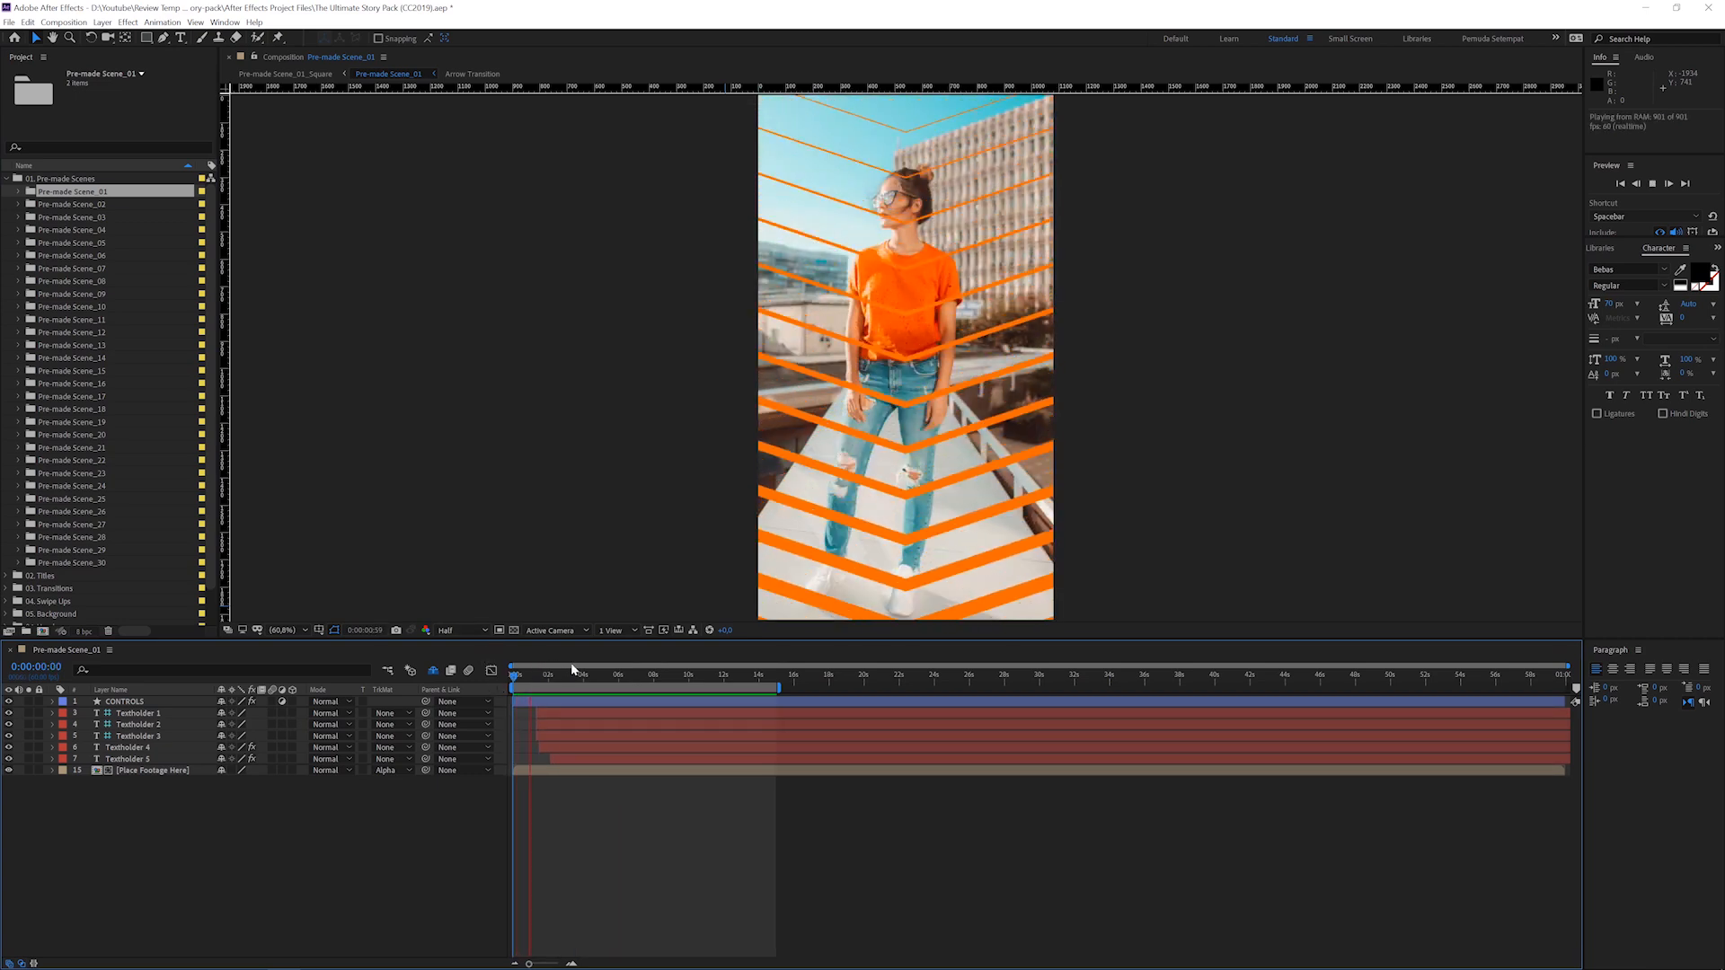
pyautogui.moveTo(623, 674); pyautogui.dragTo(636, 676)
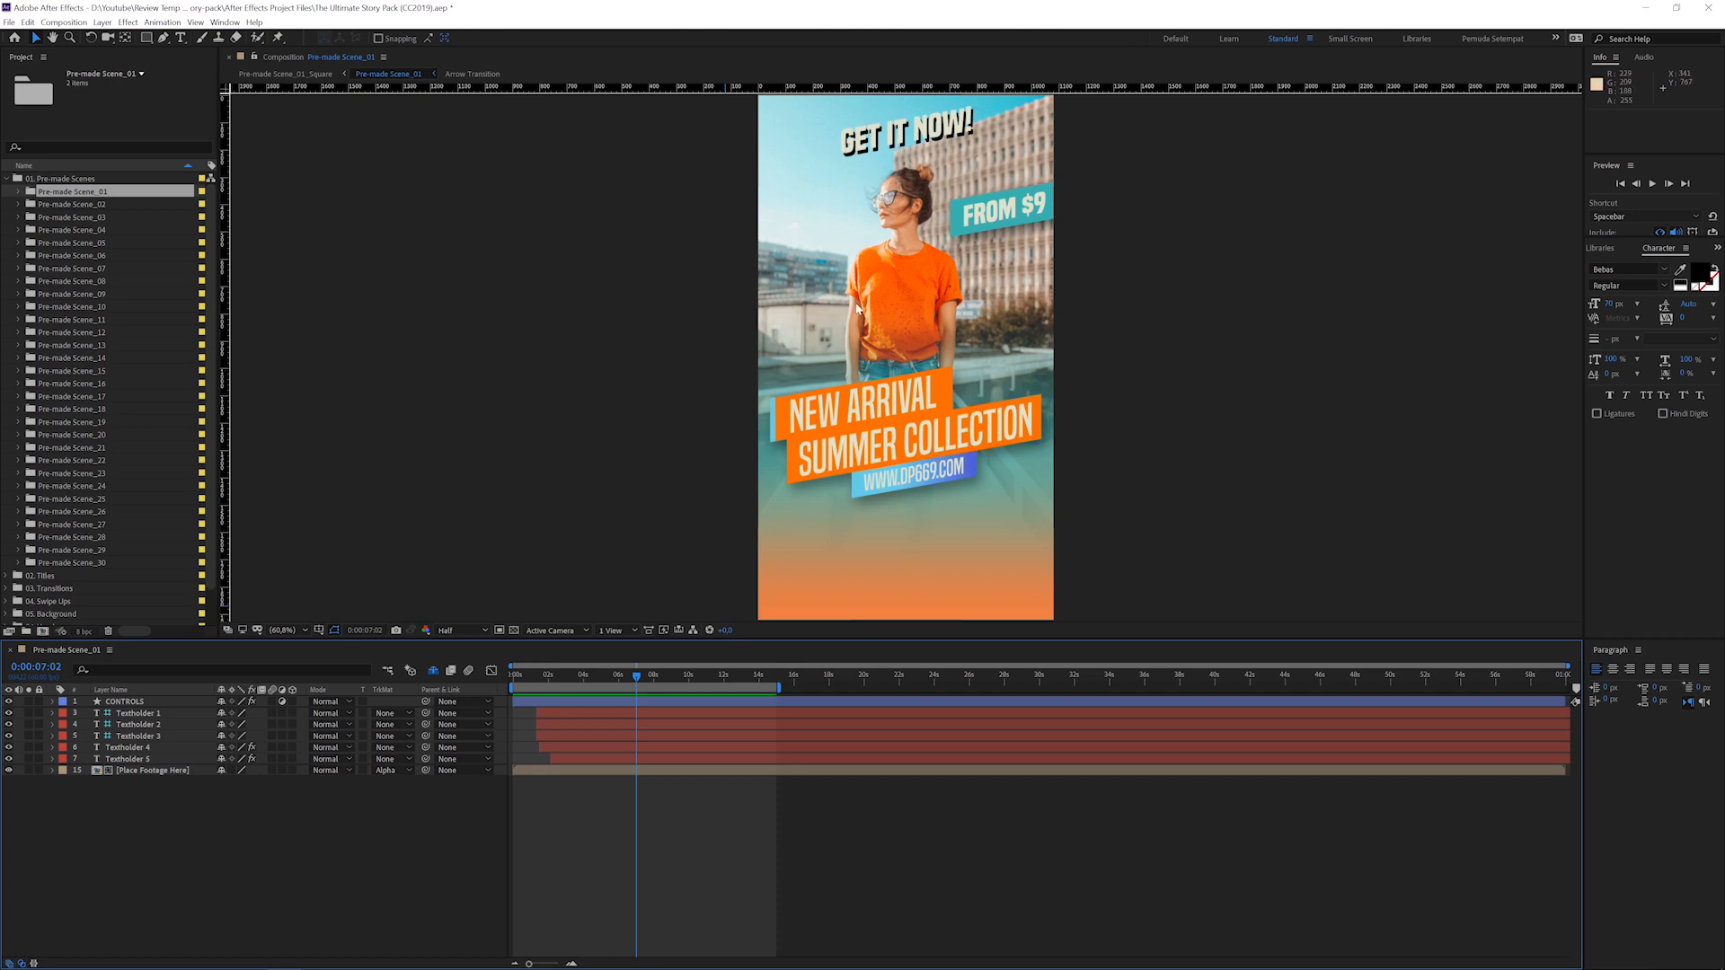
# Step: Open the Place Footage Here composition nested in Pre-made Scene_01 and fit its image to the viewer
pyautogui.click(138, 771)
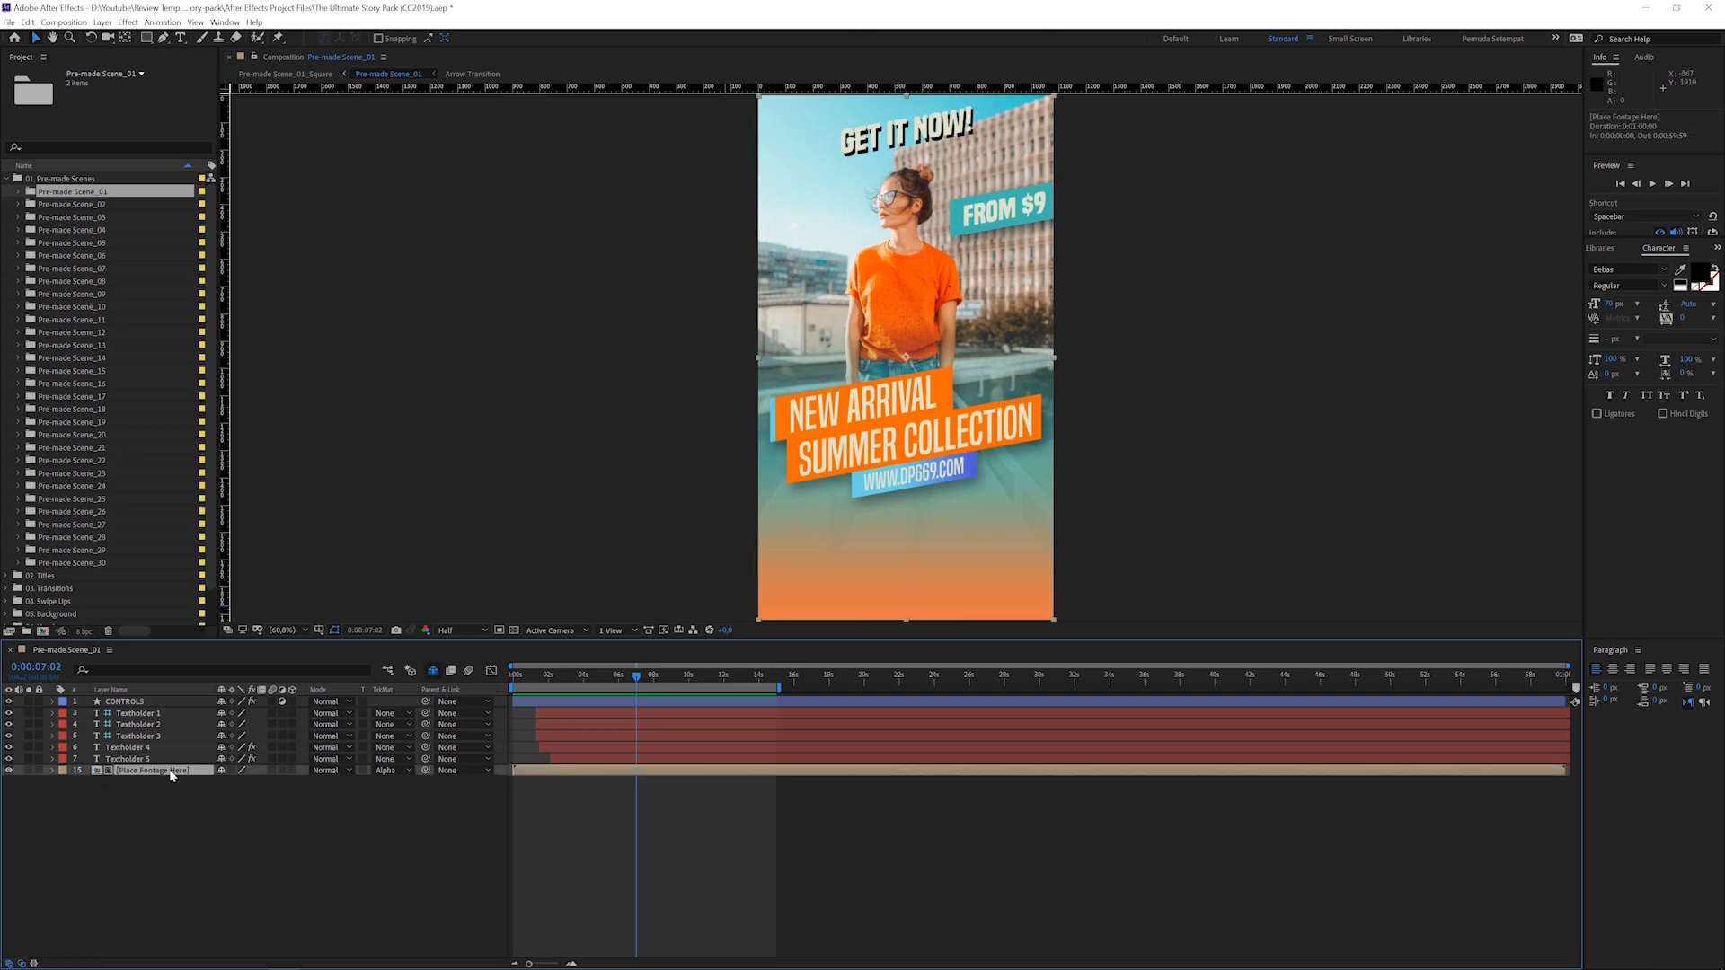
pyautogui.doubleClick(171, 773)
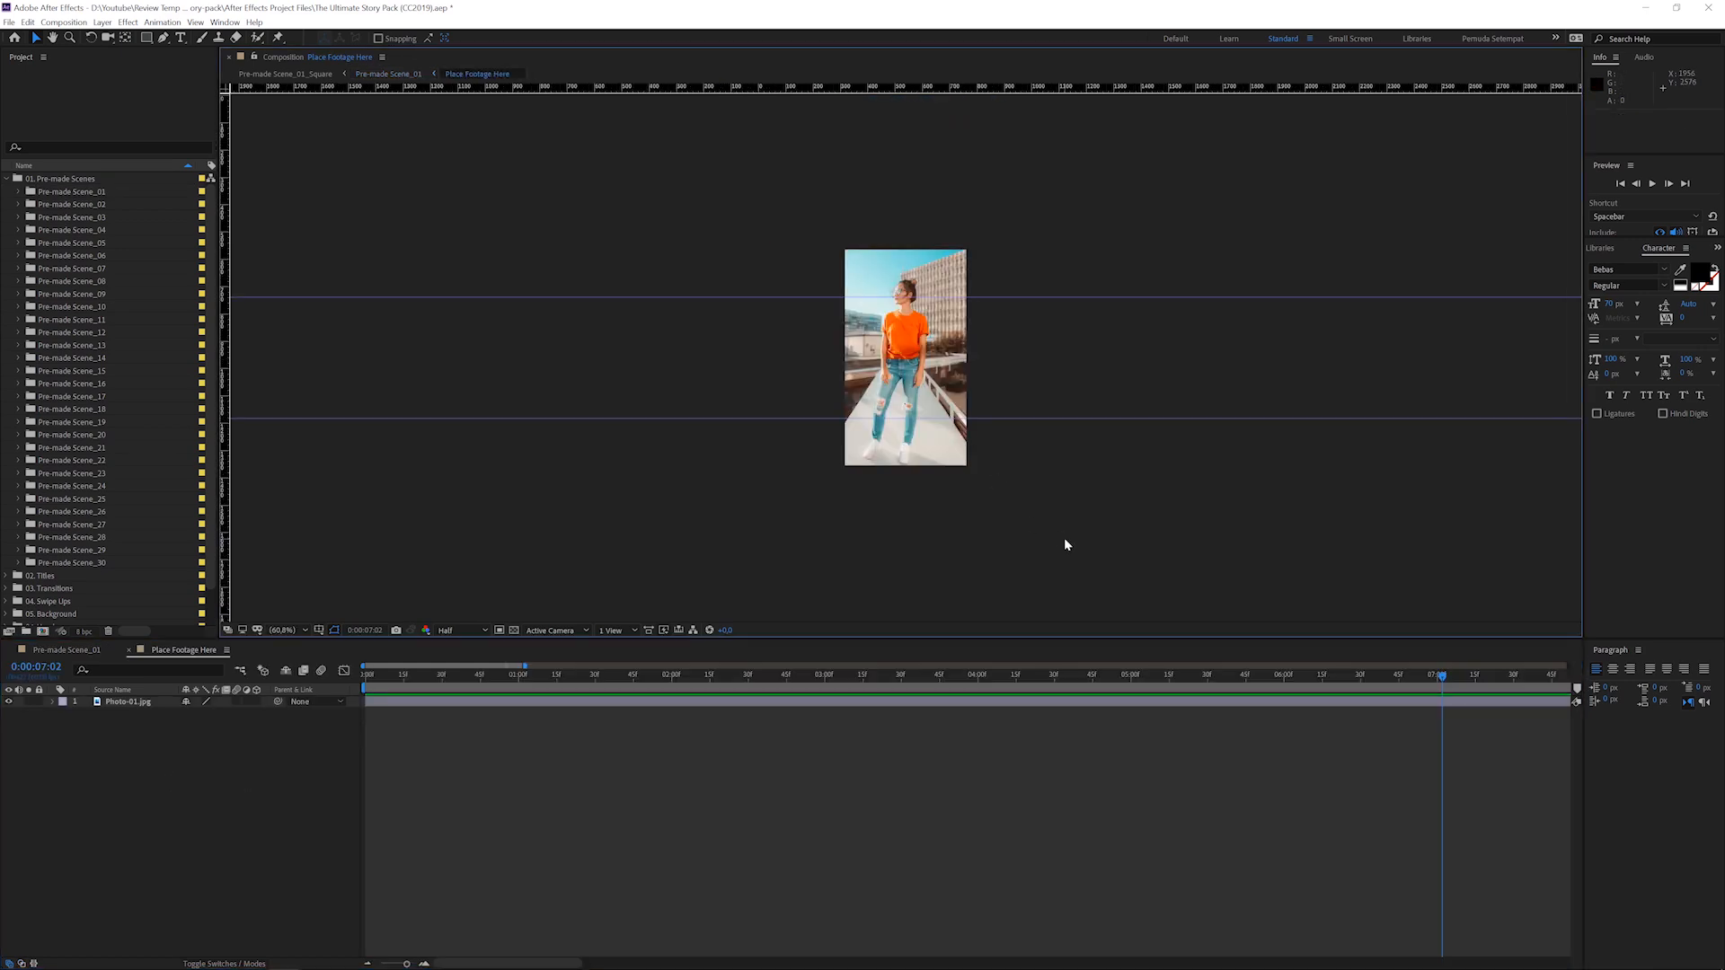
pyautogui.hotkey('shift', '/')
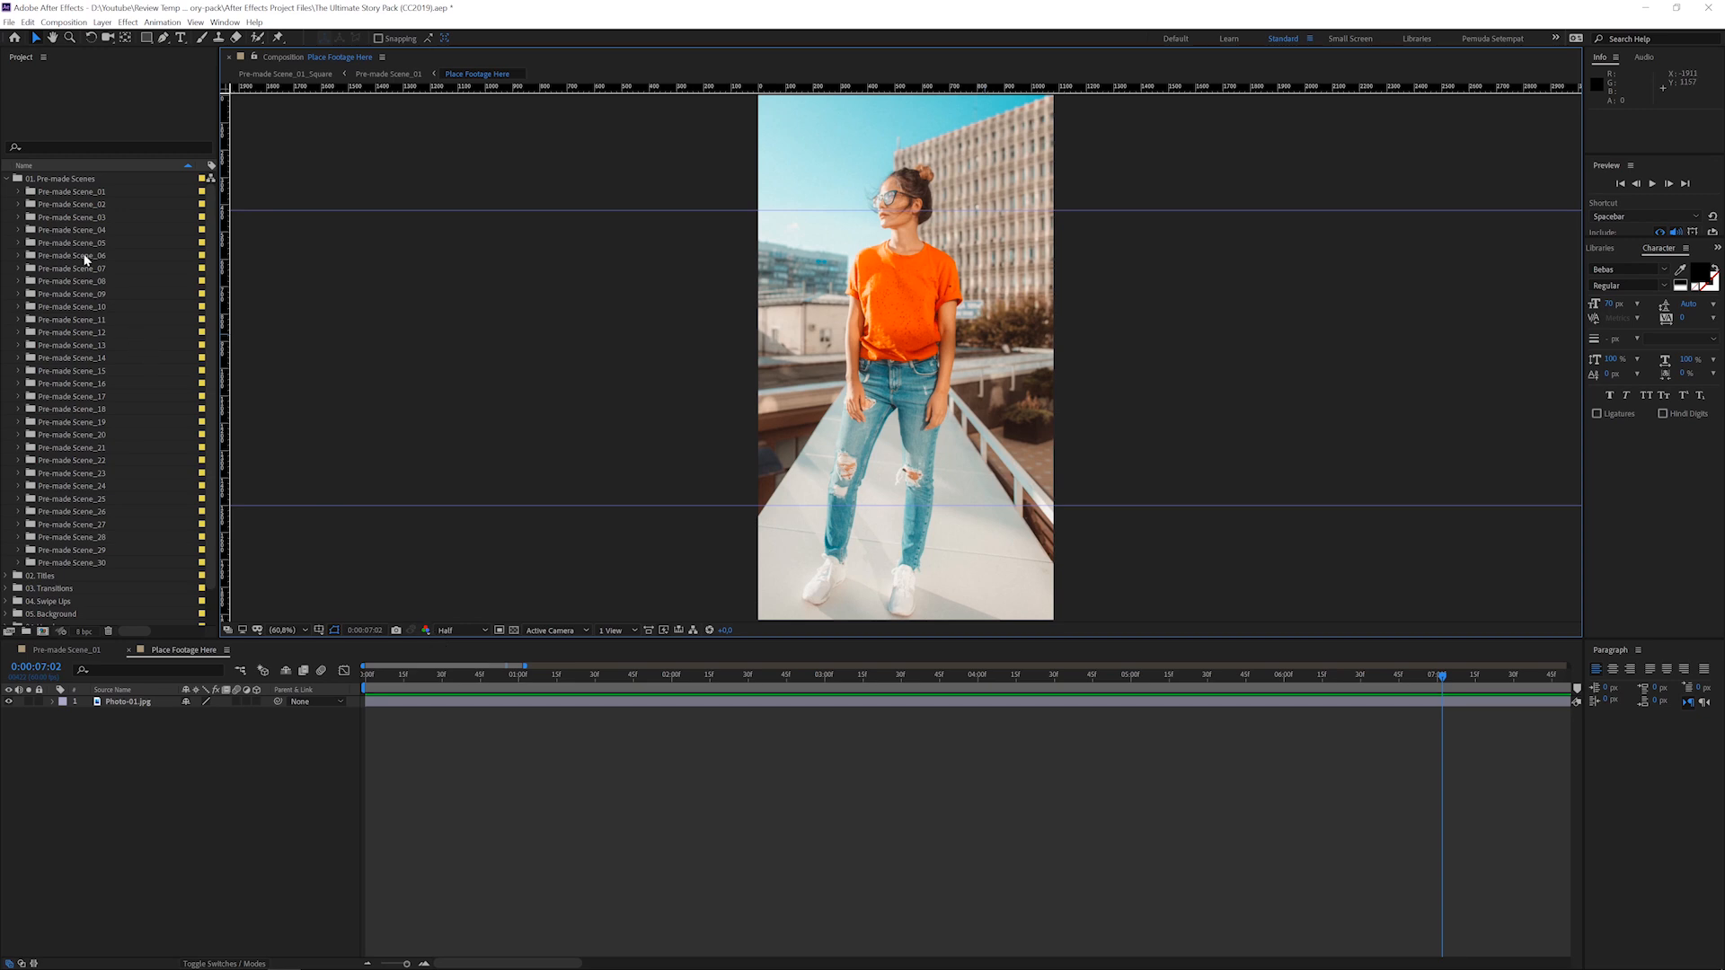
# Step: Import the photo from the contoh foto folder and place it above Photo-01.jpg, fitted to the composition height
pyautogui.click(7, 178)
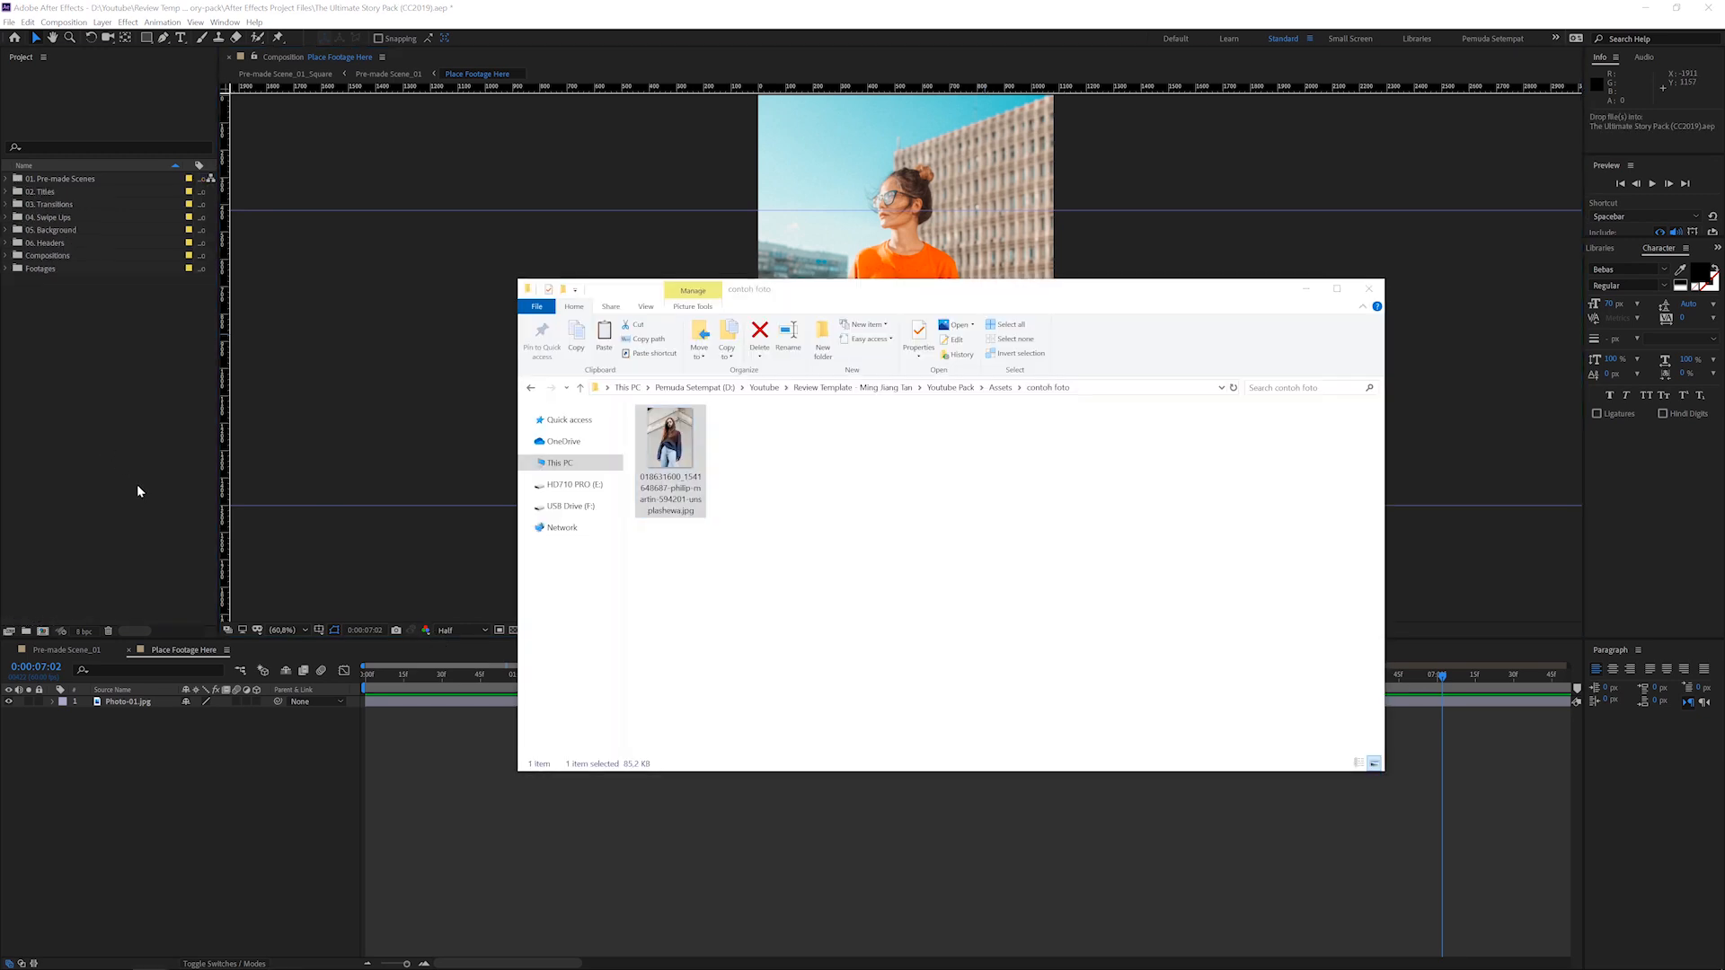
pyautogui.click(137, 485)
pyautogui.moveTo(90, 191); pyautogui.dragTo(146, 705)
pyautogui.hotkey('ctrl', 'alt', 'shift', 'h')
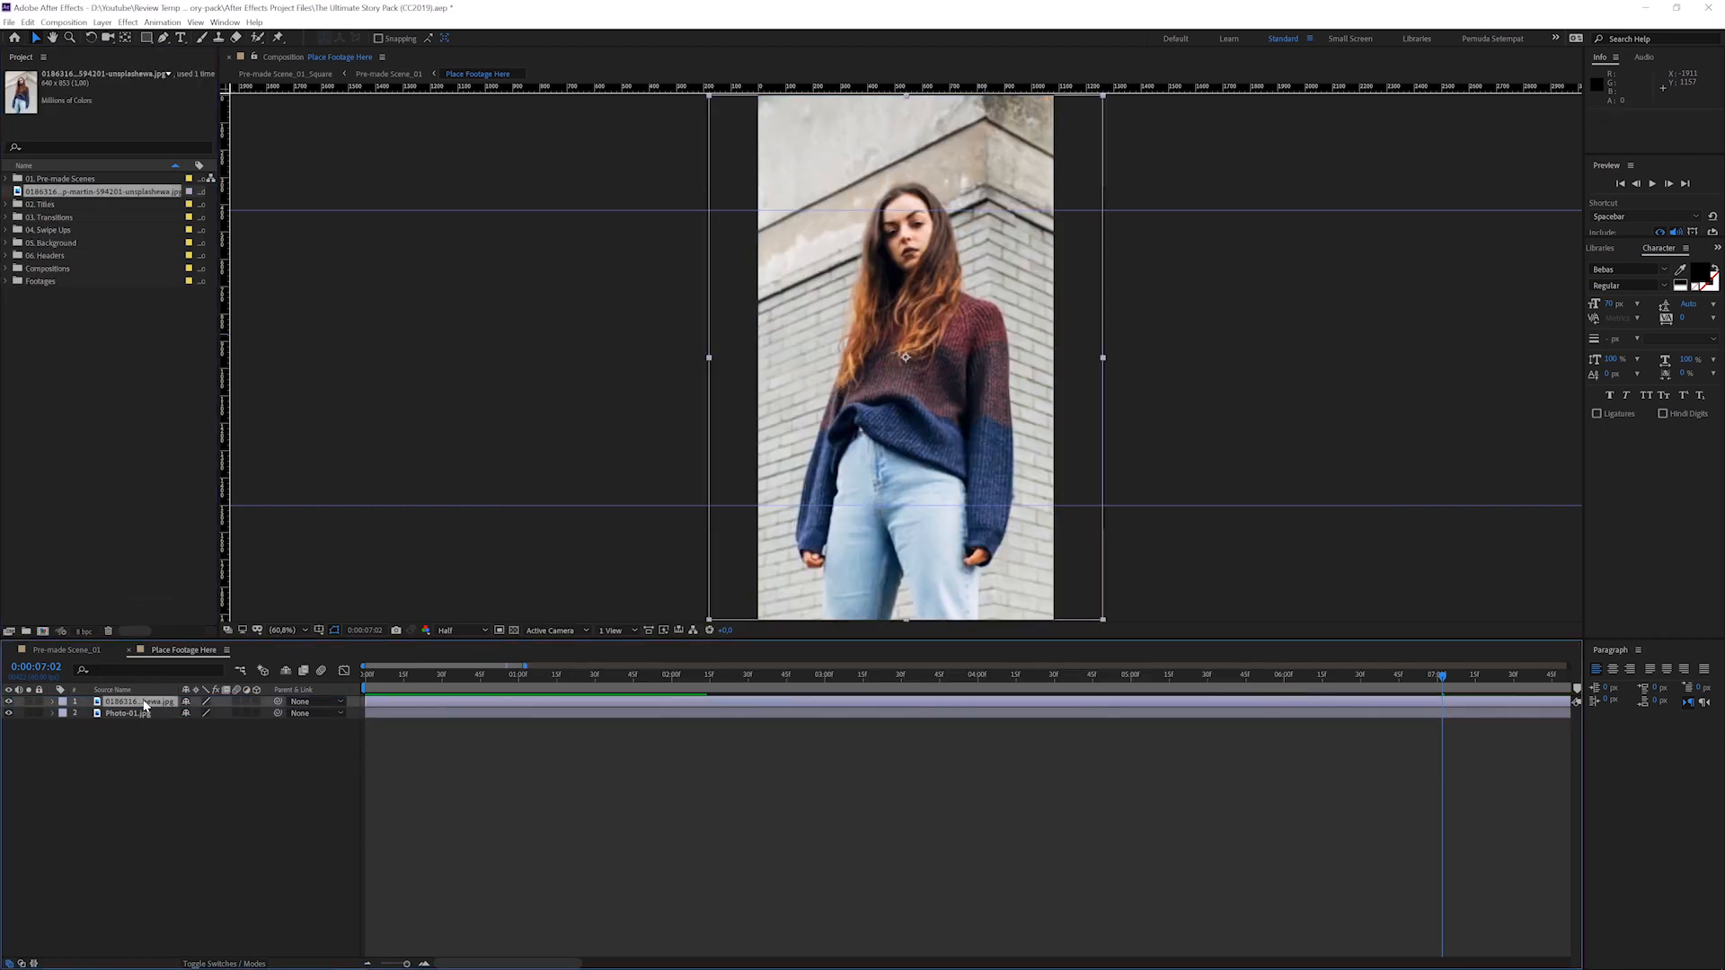
# Step: Return to Pre-made Scene_01, switch to the Pemuda Setempat workspace and show the CONTROLS layer's effect controls
pyautogui.click(77, 653)
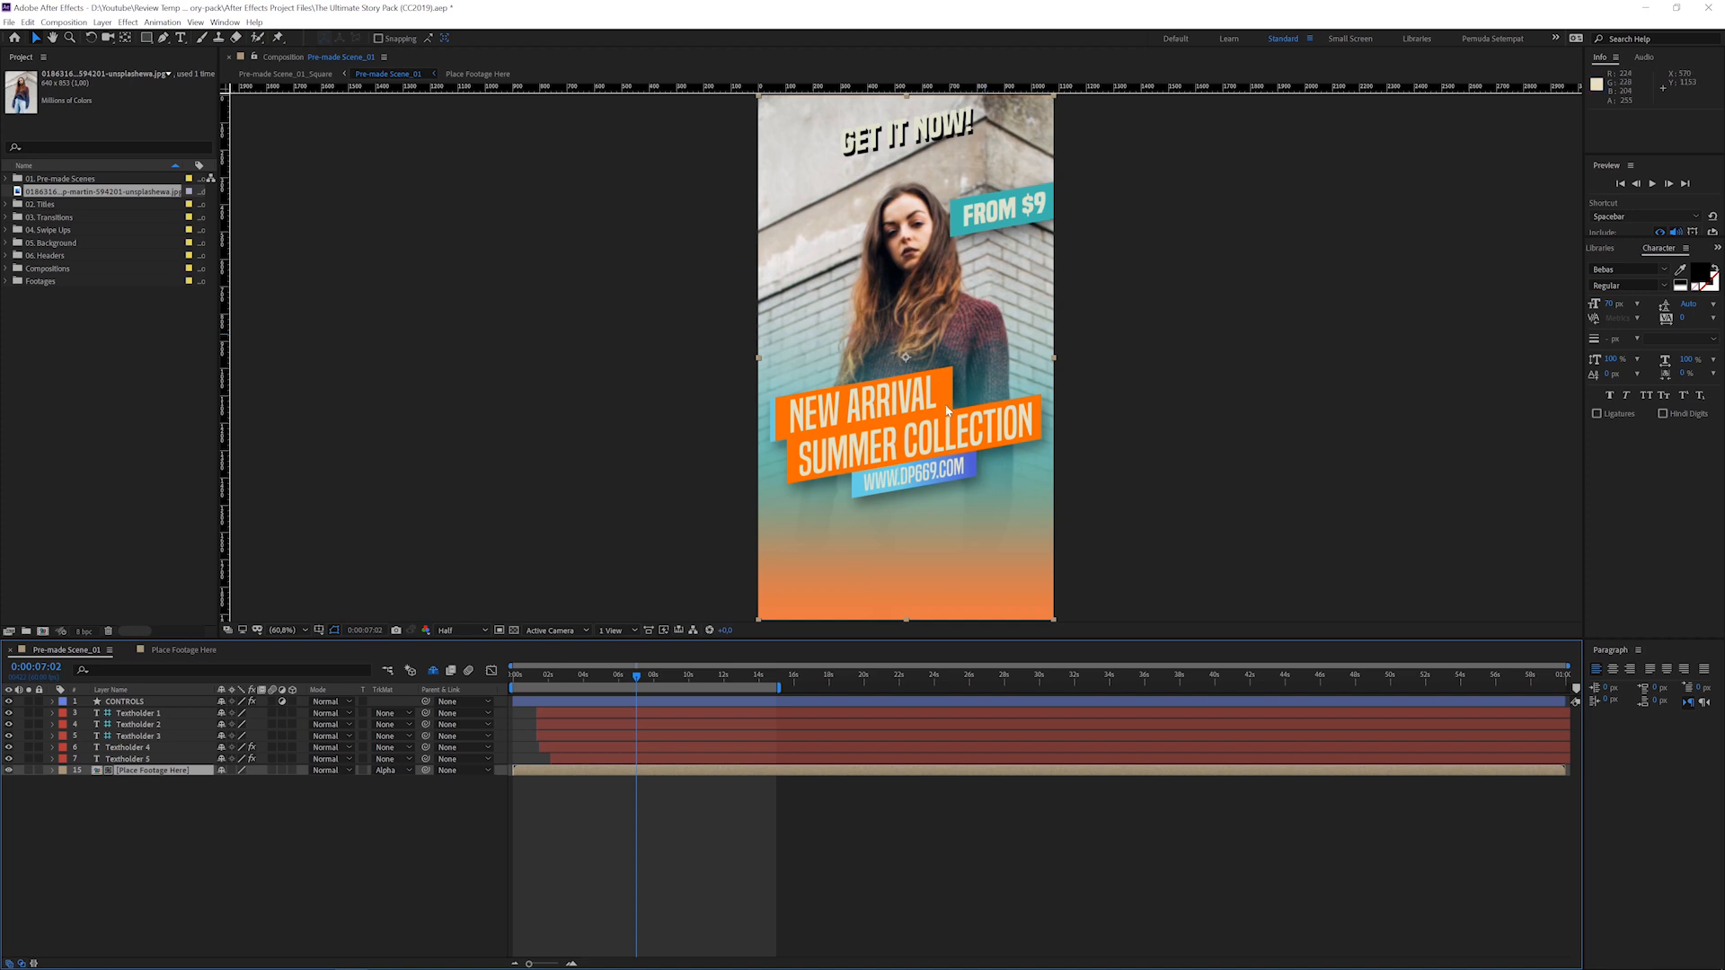
pyautogui.click(126, 701)
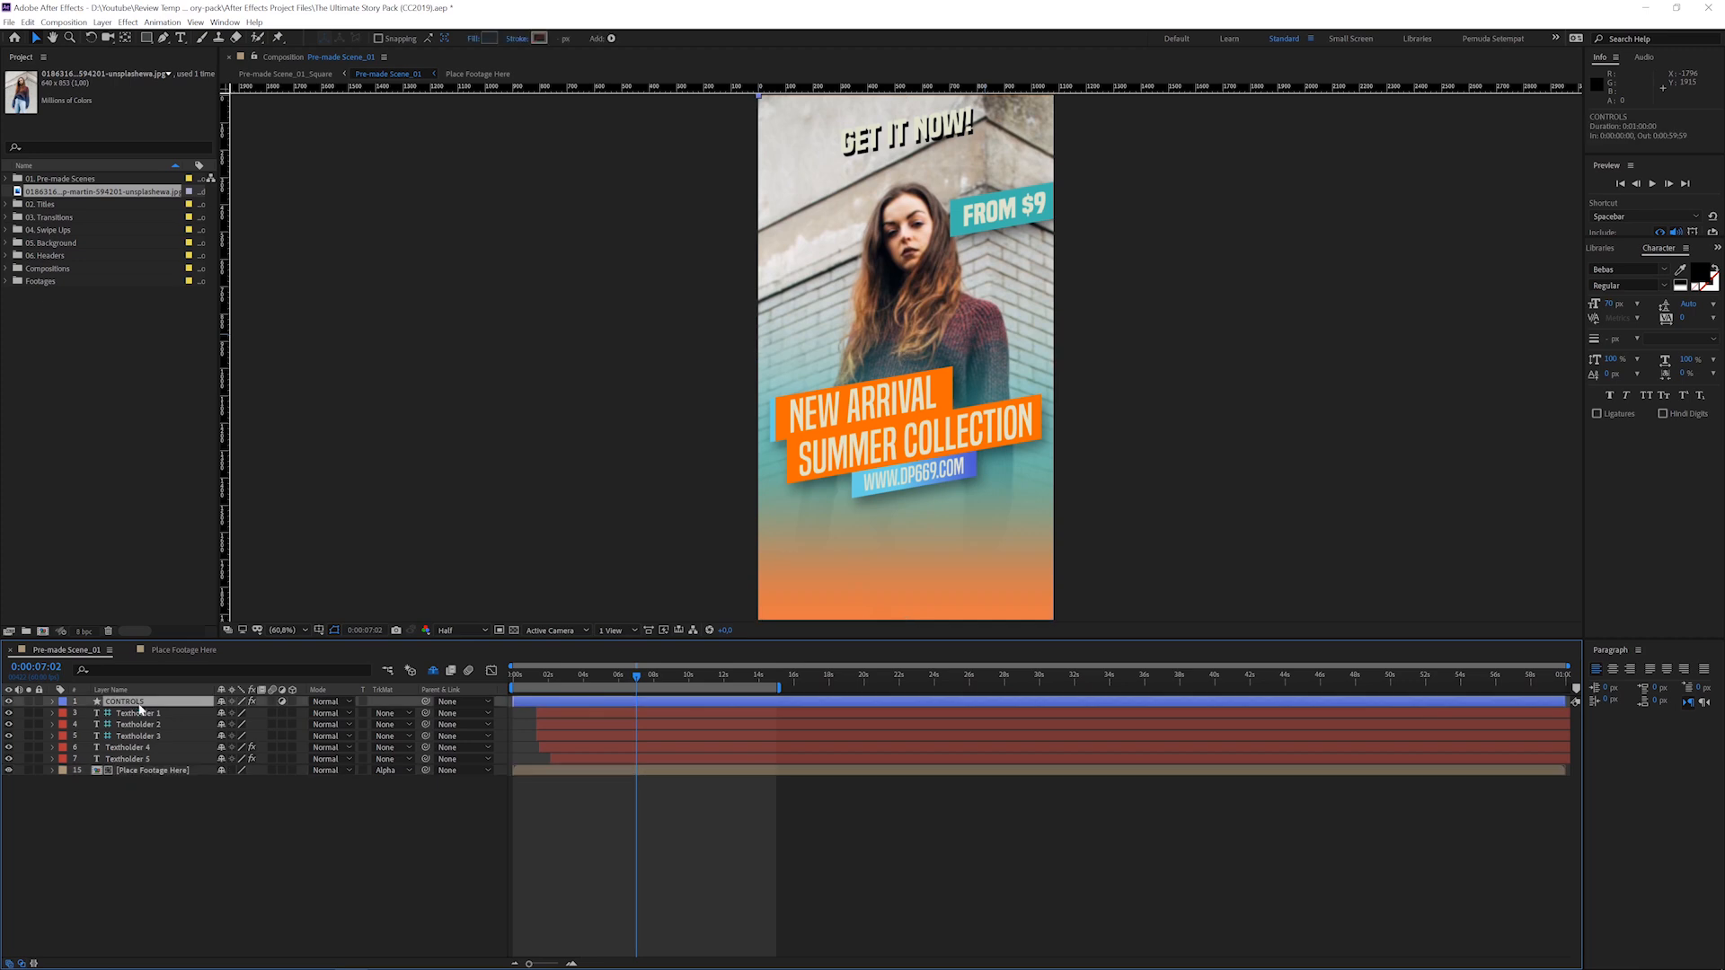
pyautogui.click(225, 21)
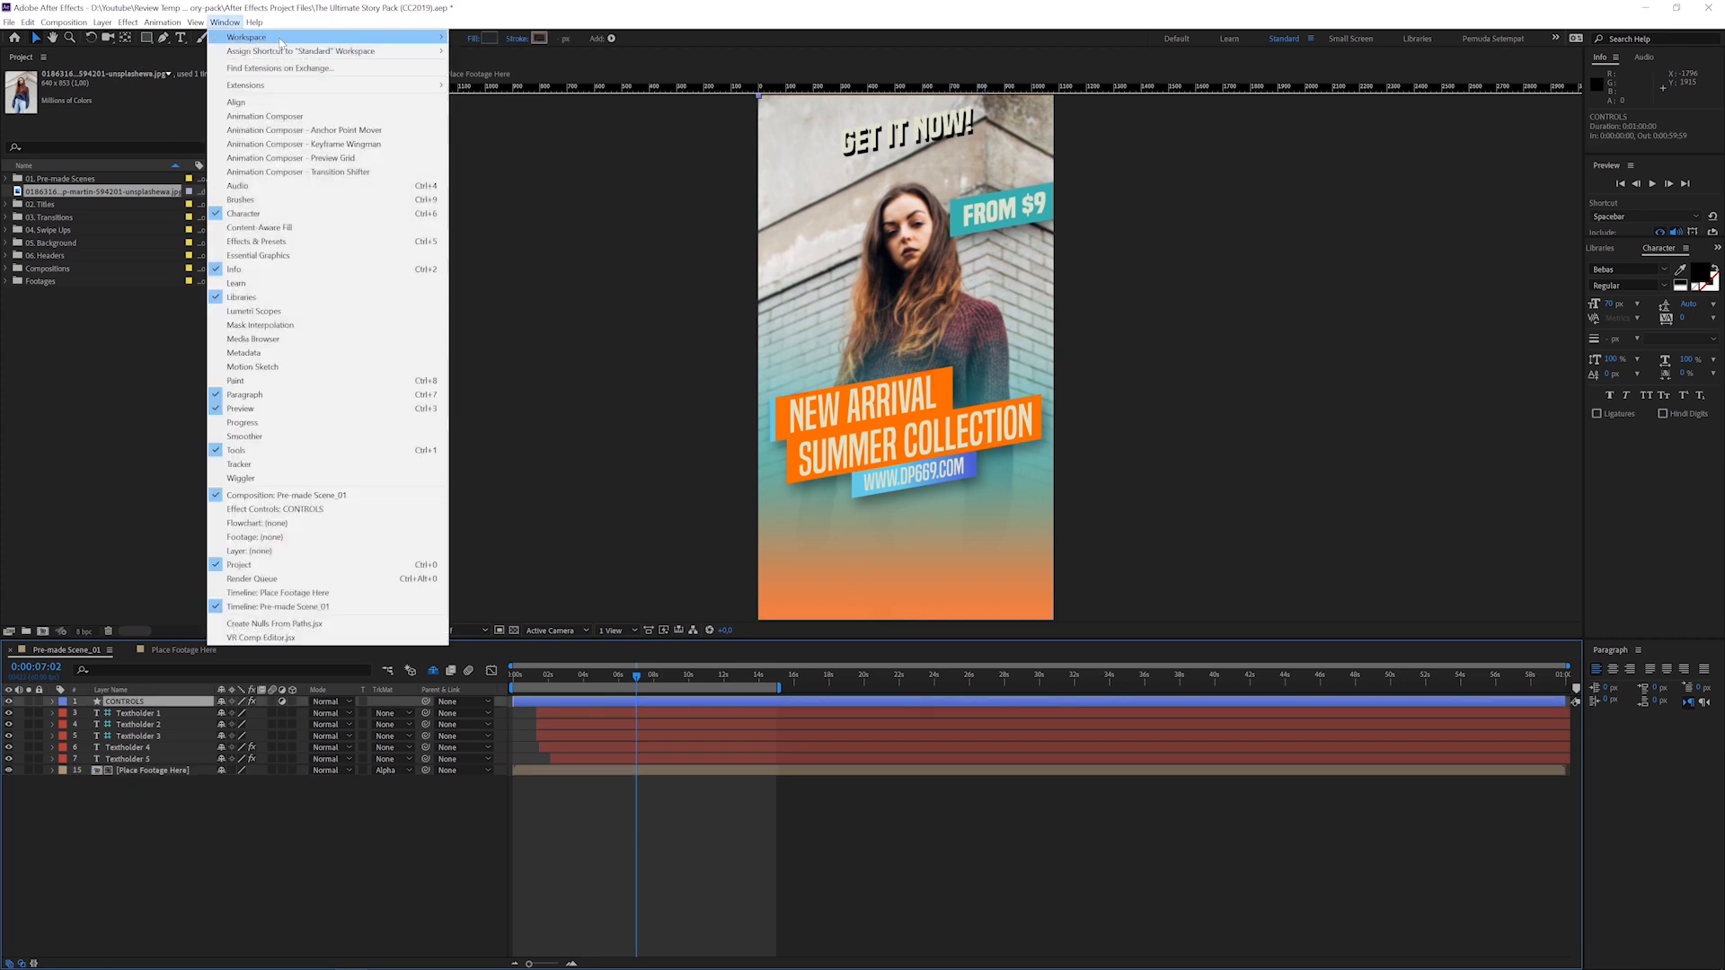
pyautogui.moveTo(283, 38)
pyautogui.click(542, 190)
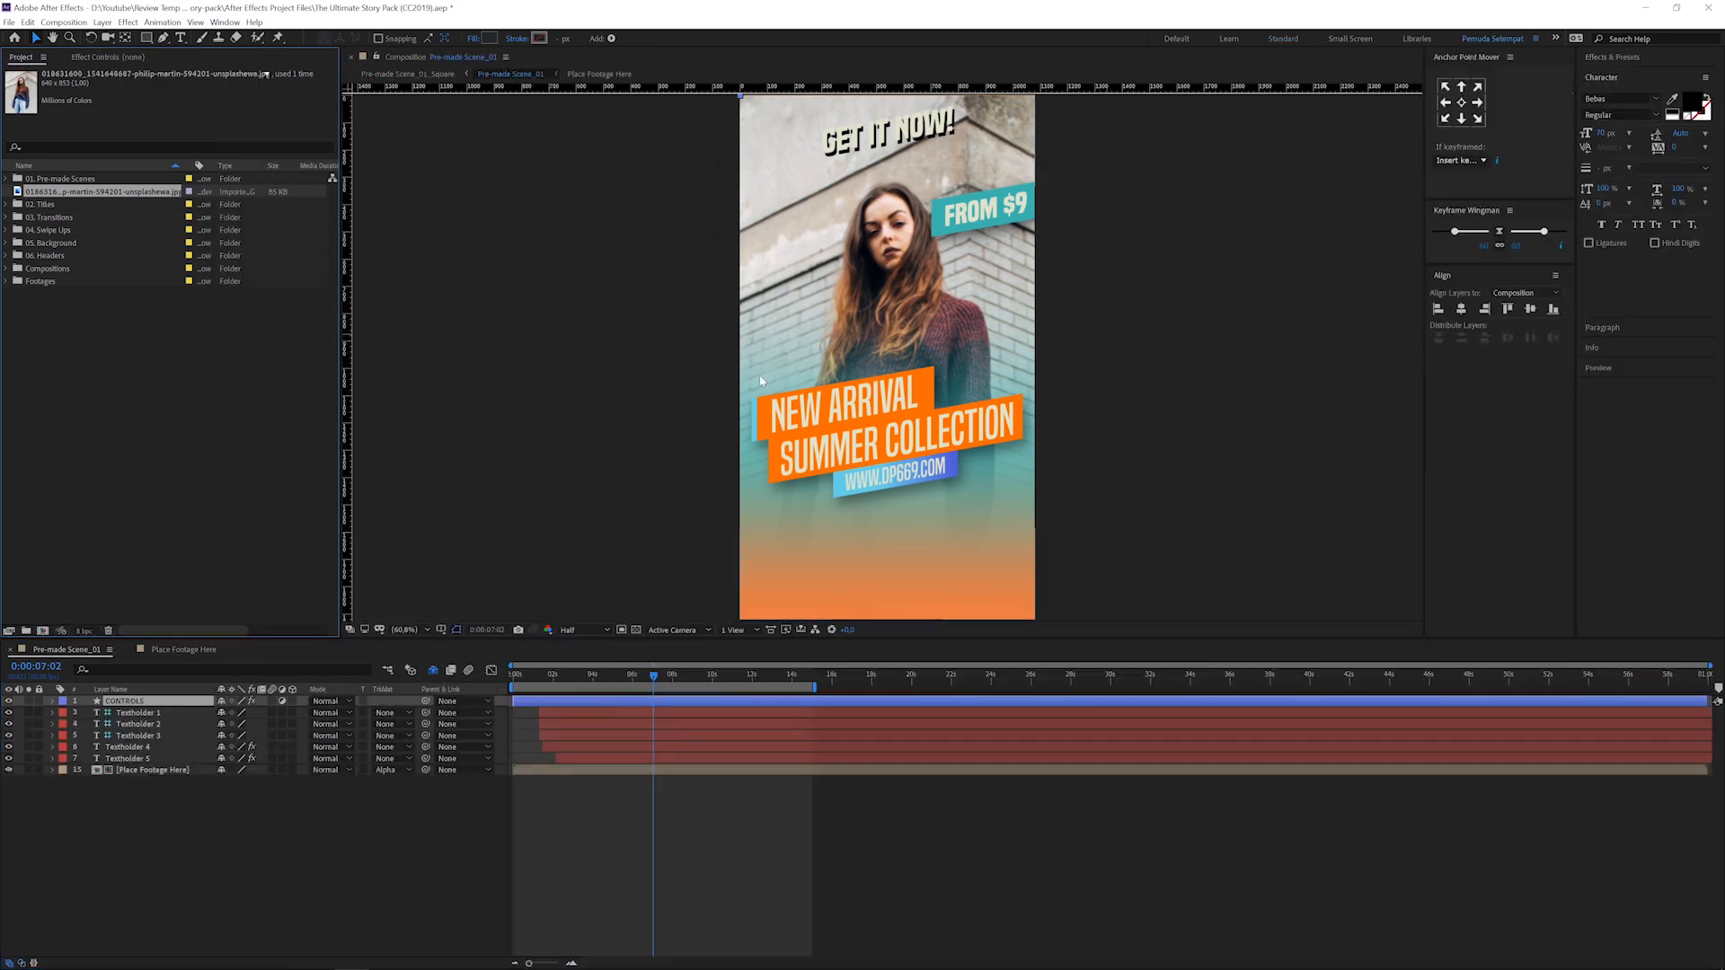
pyautogui.click(124, 57)
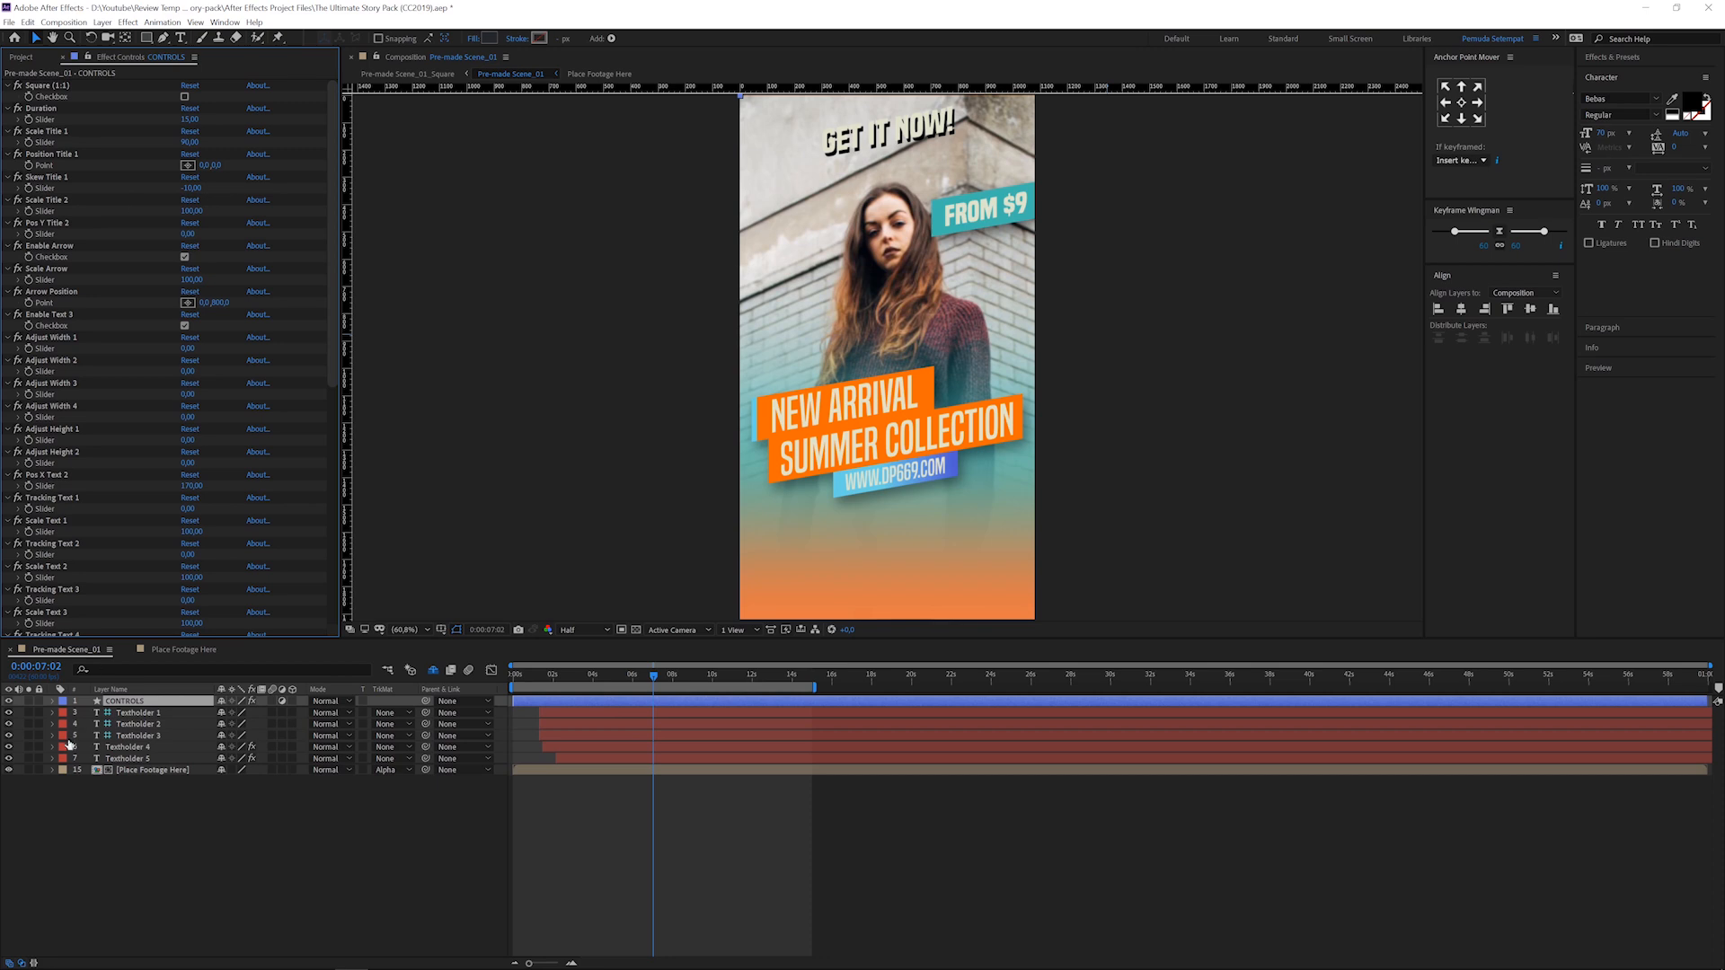
# Step: Set Color 1 in the CONTROLS layer's effects to pink FC0076, comparing it with the original by undoing and redoing
pyautogui.scroll(-1, 111, 297)
pyautogui.scroll(-4, 111, 293)
pyautogui.scroll(5, 115, 315)
pyautogui.scroll(-10, 115, 315)
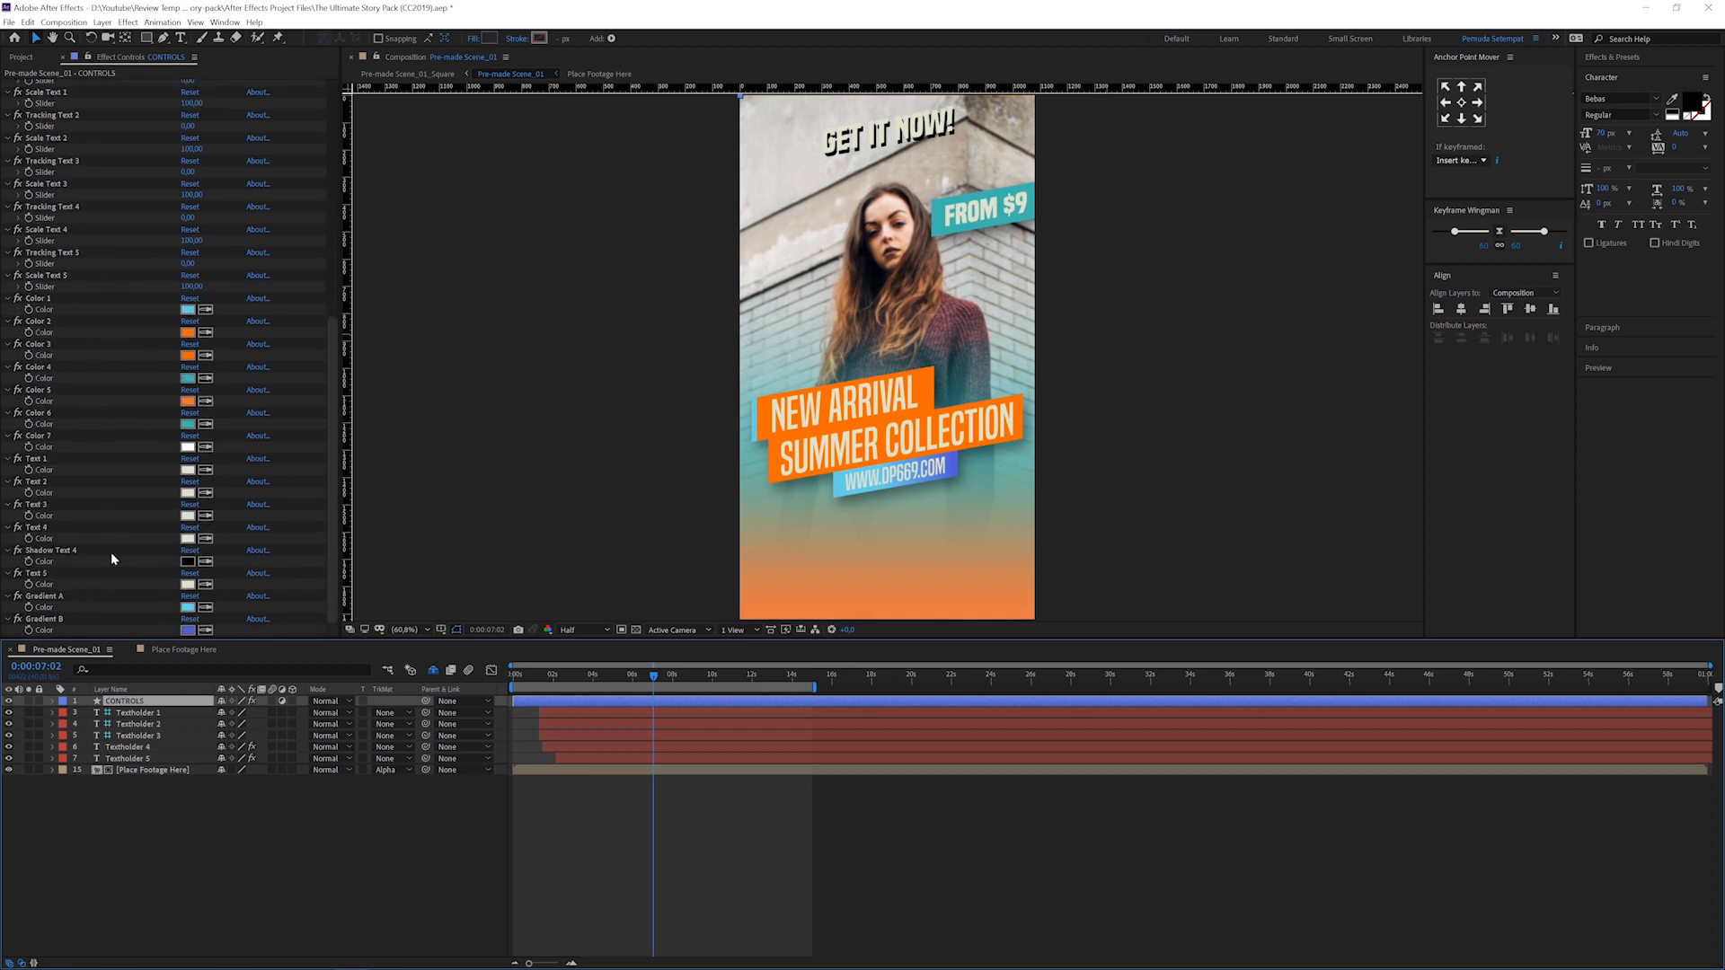
pyautogui.click(42, 301)
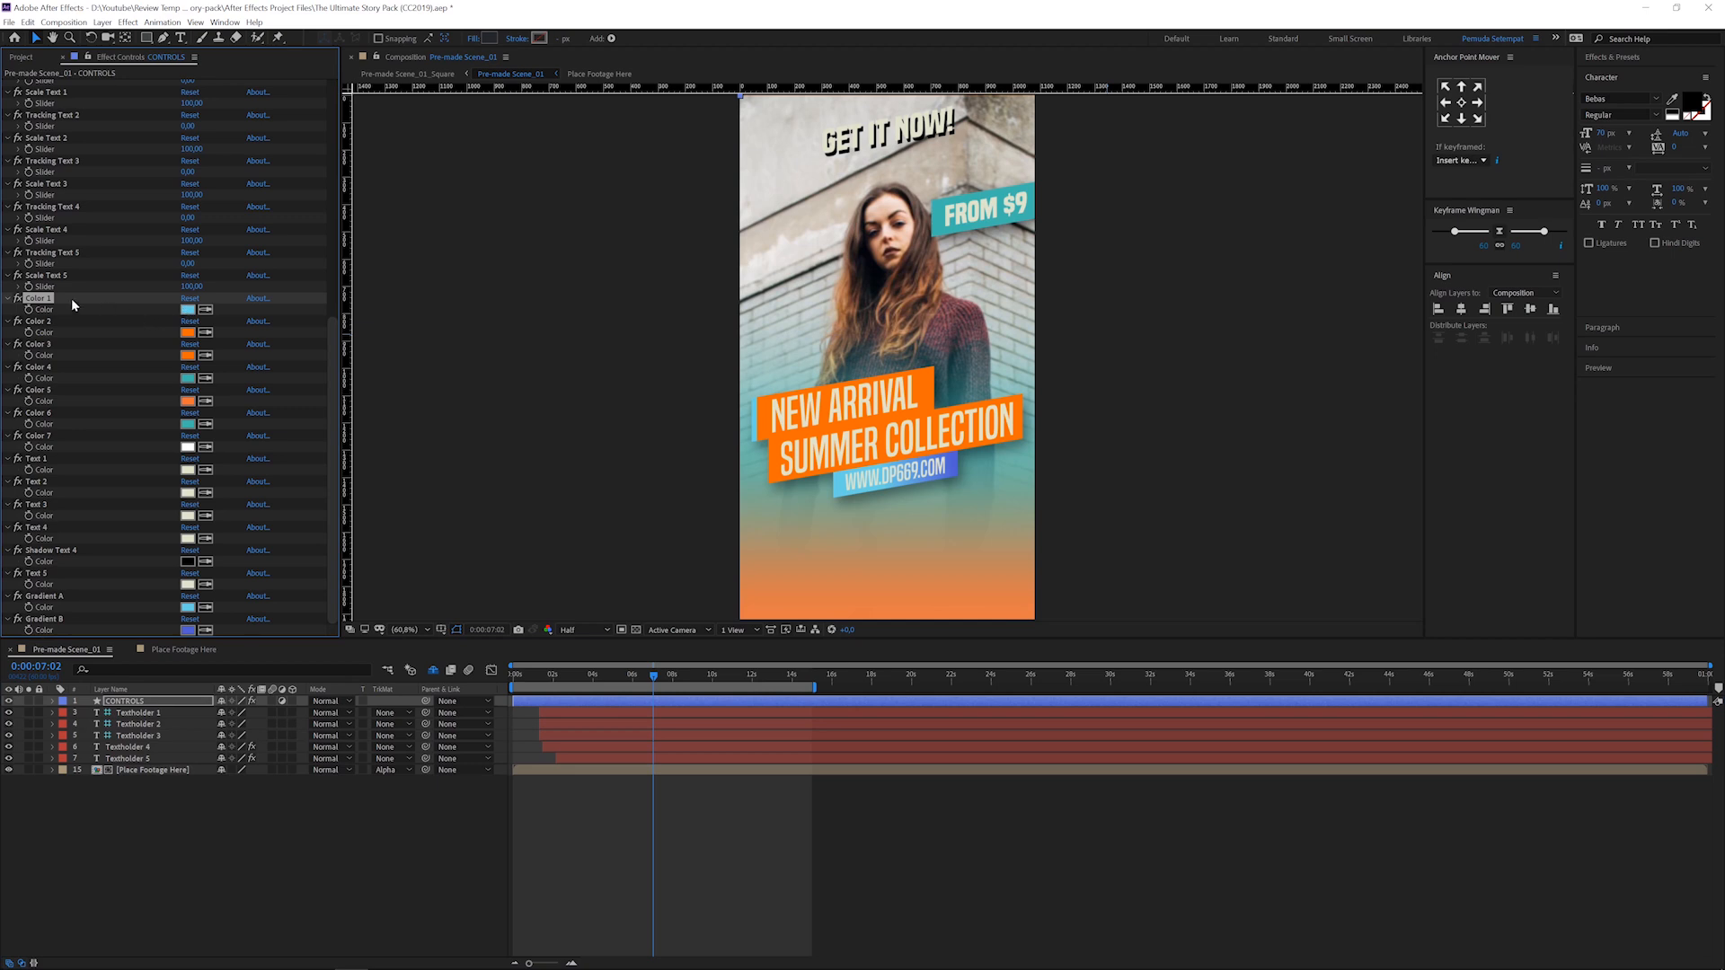
pyautogui.click(189, 310)
pyautogui.moveTo(225, 16); pyautogui.dragTo(579, 234)
pyautogui.click(576, 250)
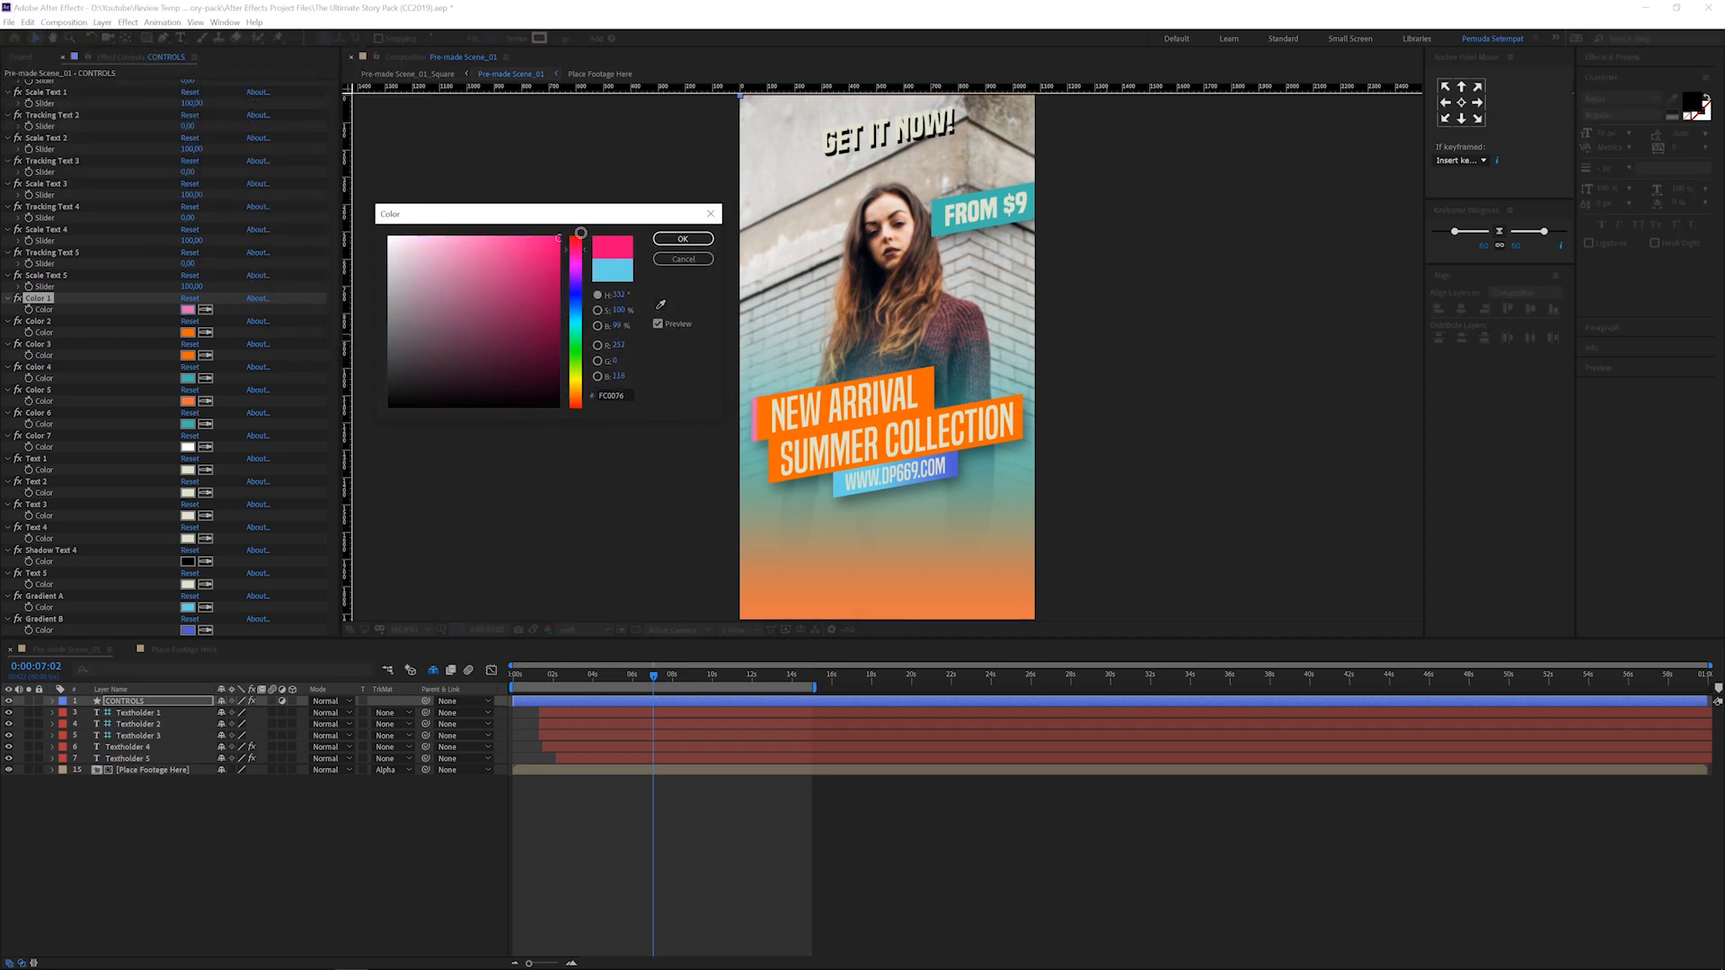
pyautogui.click(683, 238)
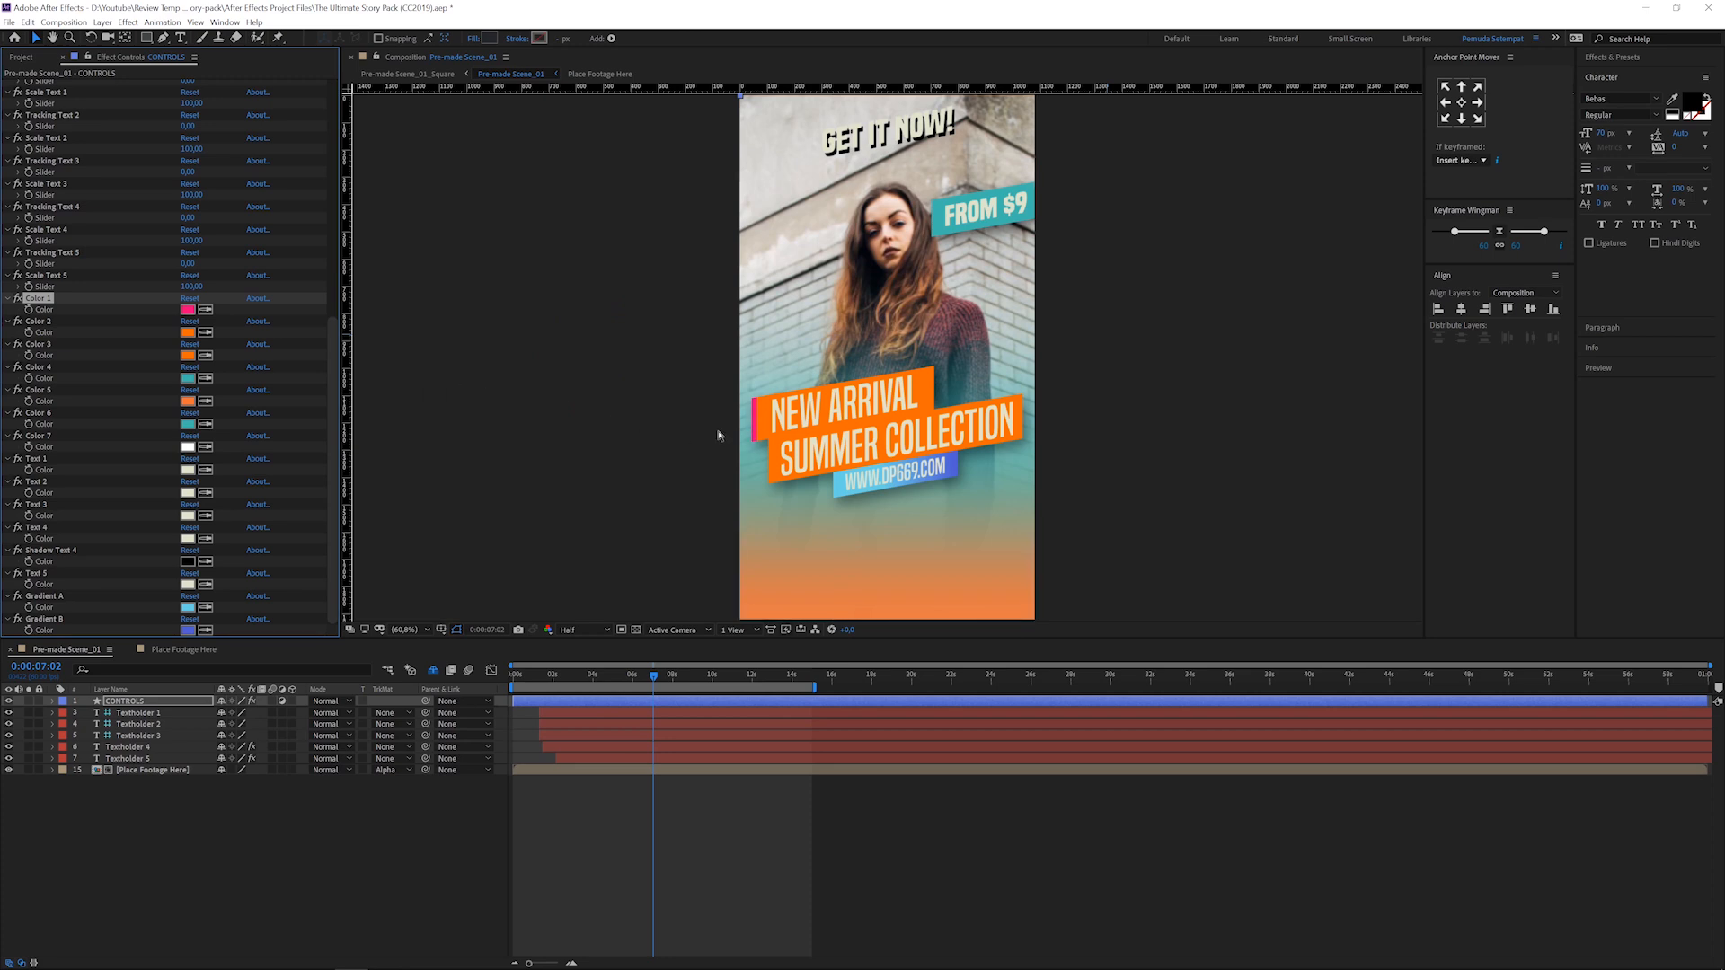
pyautogui.hotkey('ctrl', 'z')
pyautogui.hotkey('ctrl', 'shift', 'z')
# Step: Sample the maroon of the woman's sweater from the photo for Color 2, and match Color 3 to Color 2
pyautogui.click(36, 321)
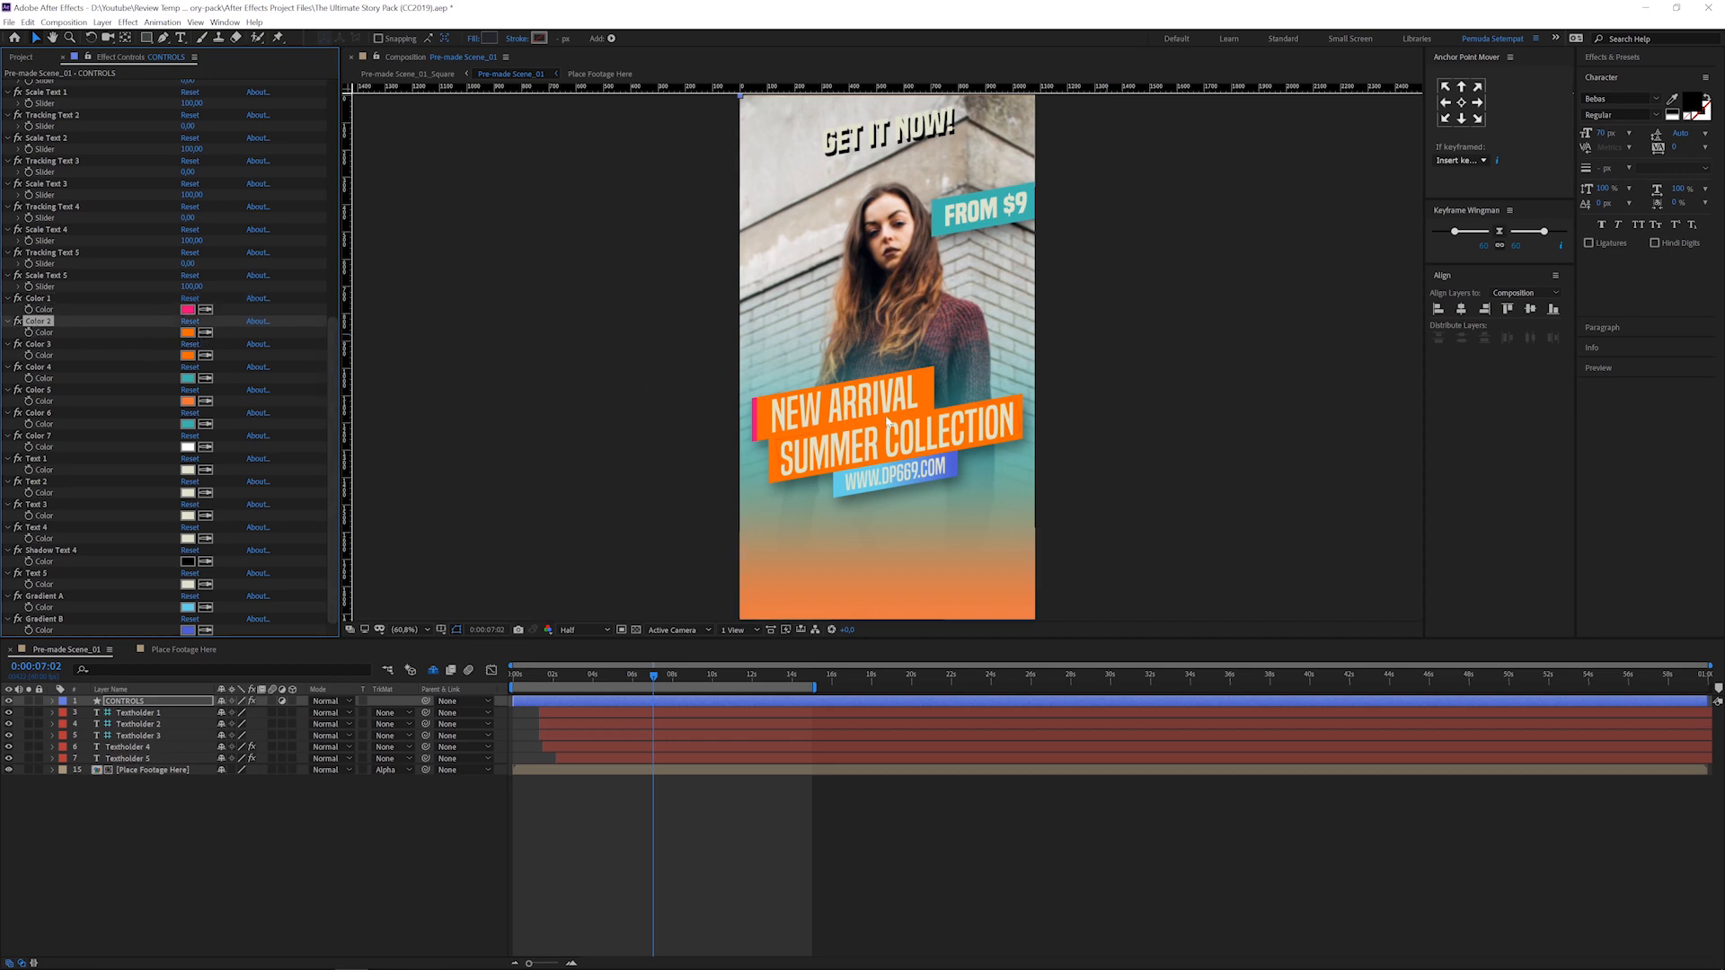
pyautogui.click(188, 332)
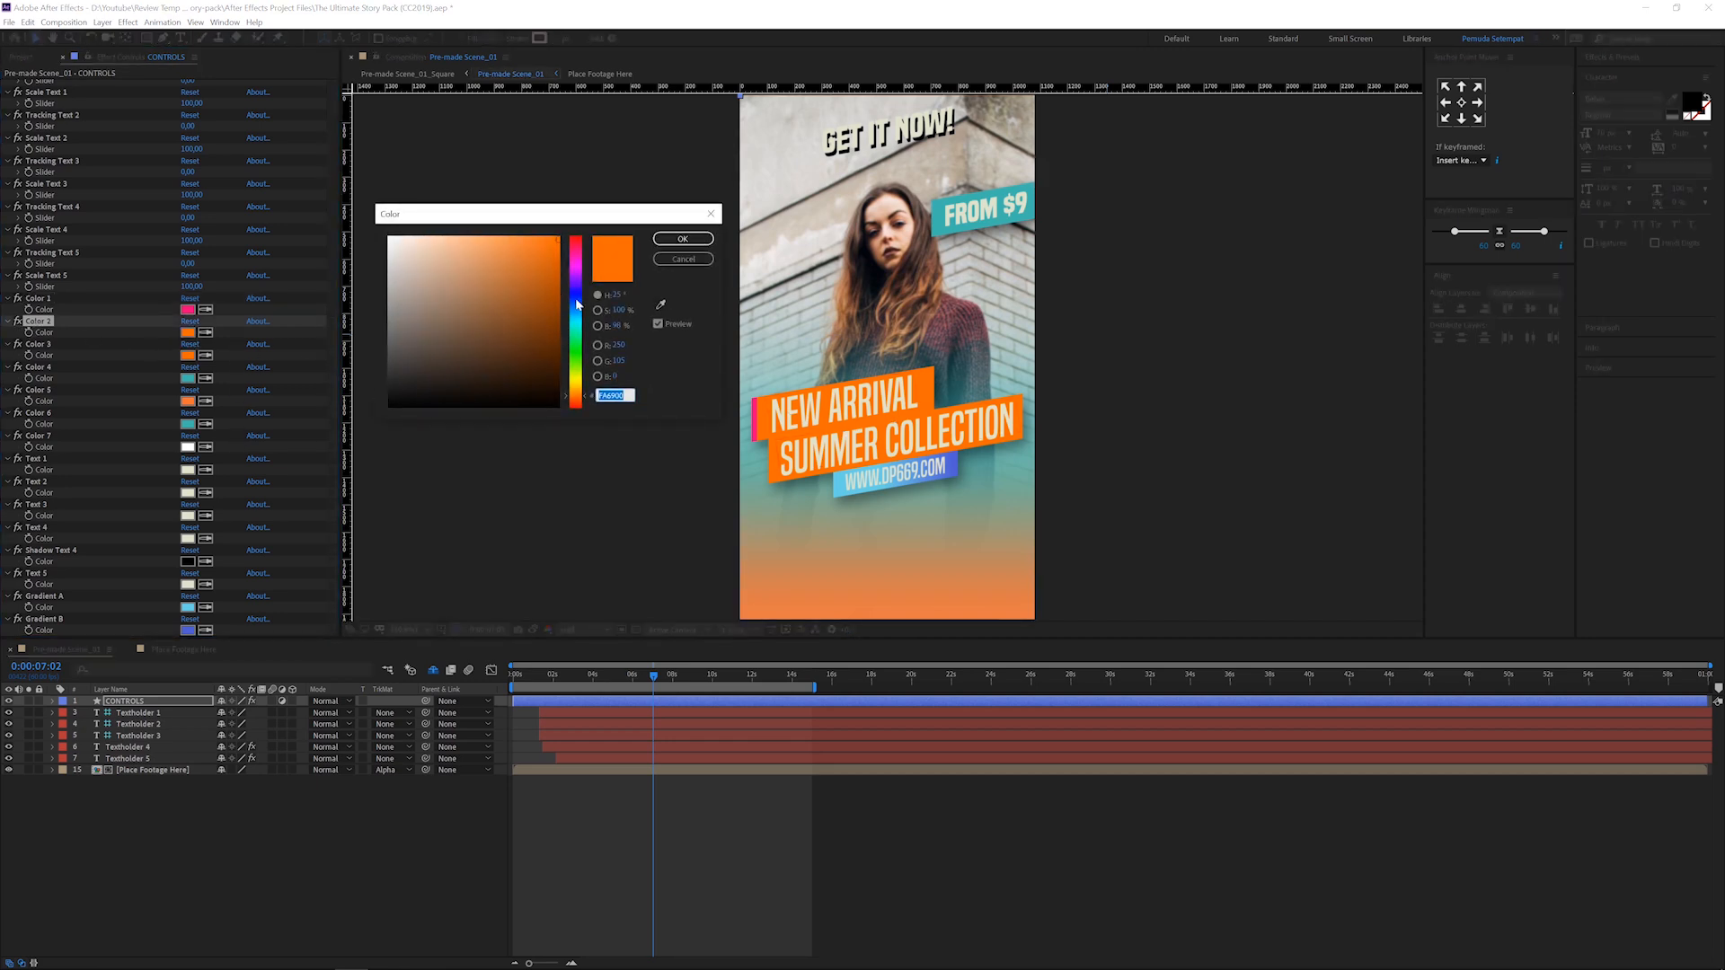
pyautogui.click(662, 259)
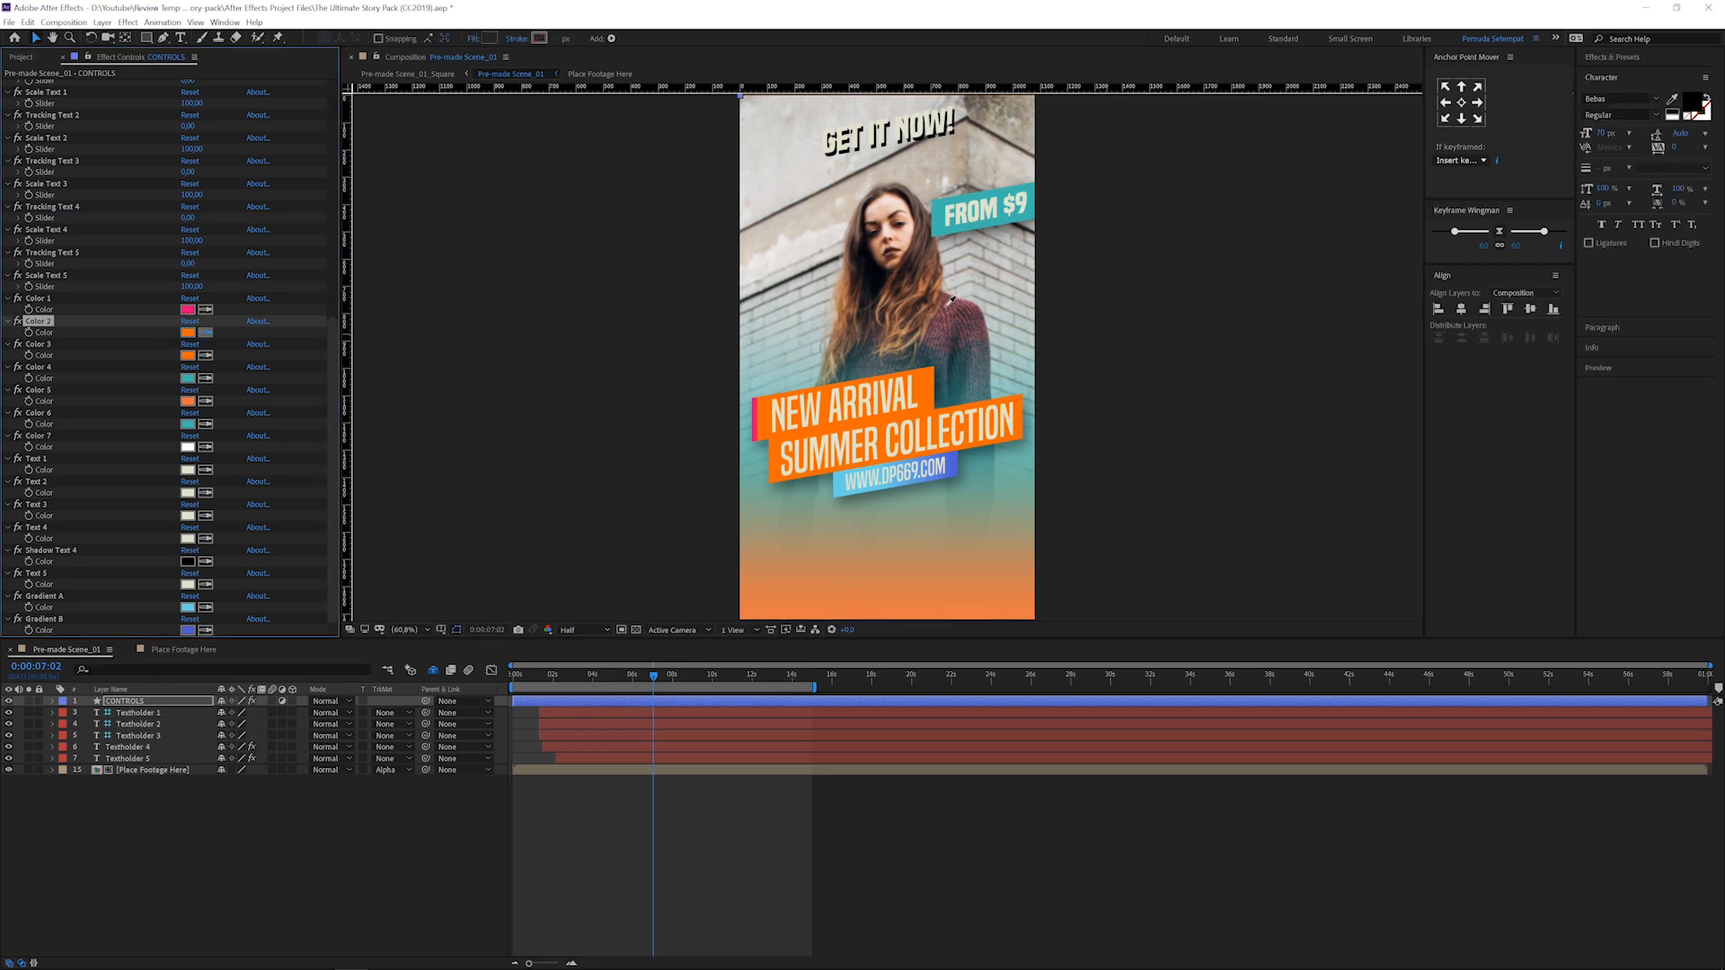
pyautogui.click(947, 310)
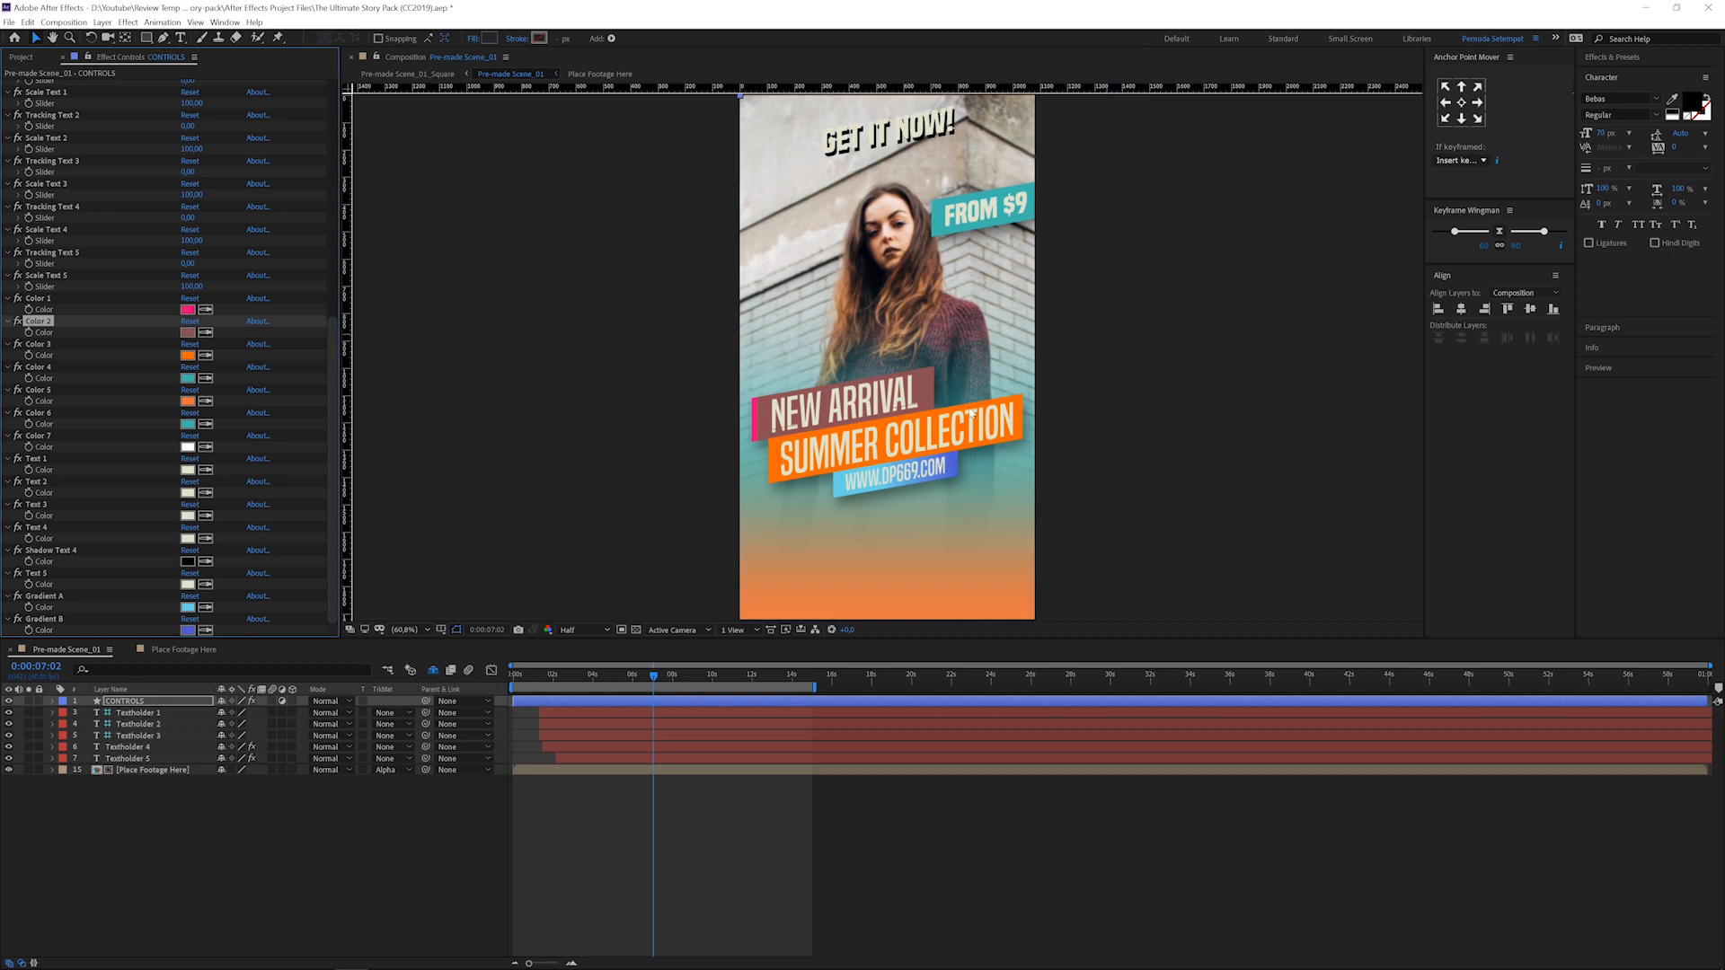
pyautogui.click(207, 355)
pyautogui.click(188, 332)
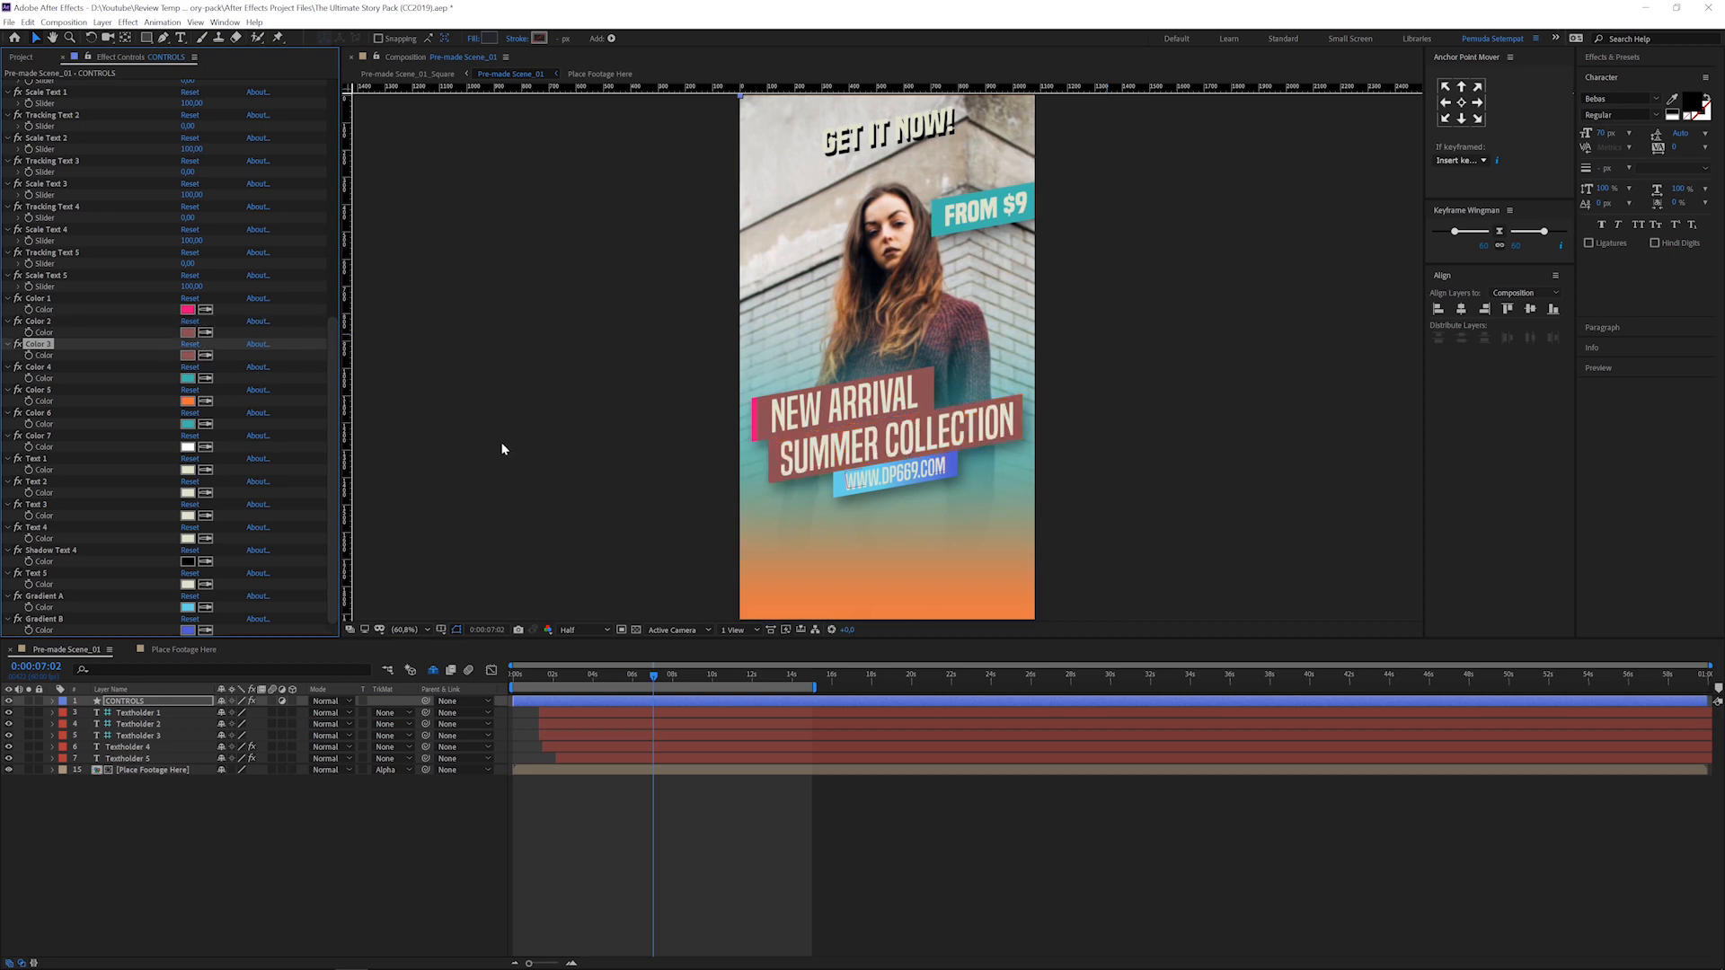
# Step: Try the pink of Color 1 as the Text 1 colour
pyautogui.click(38, 460)
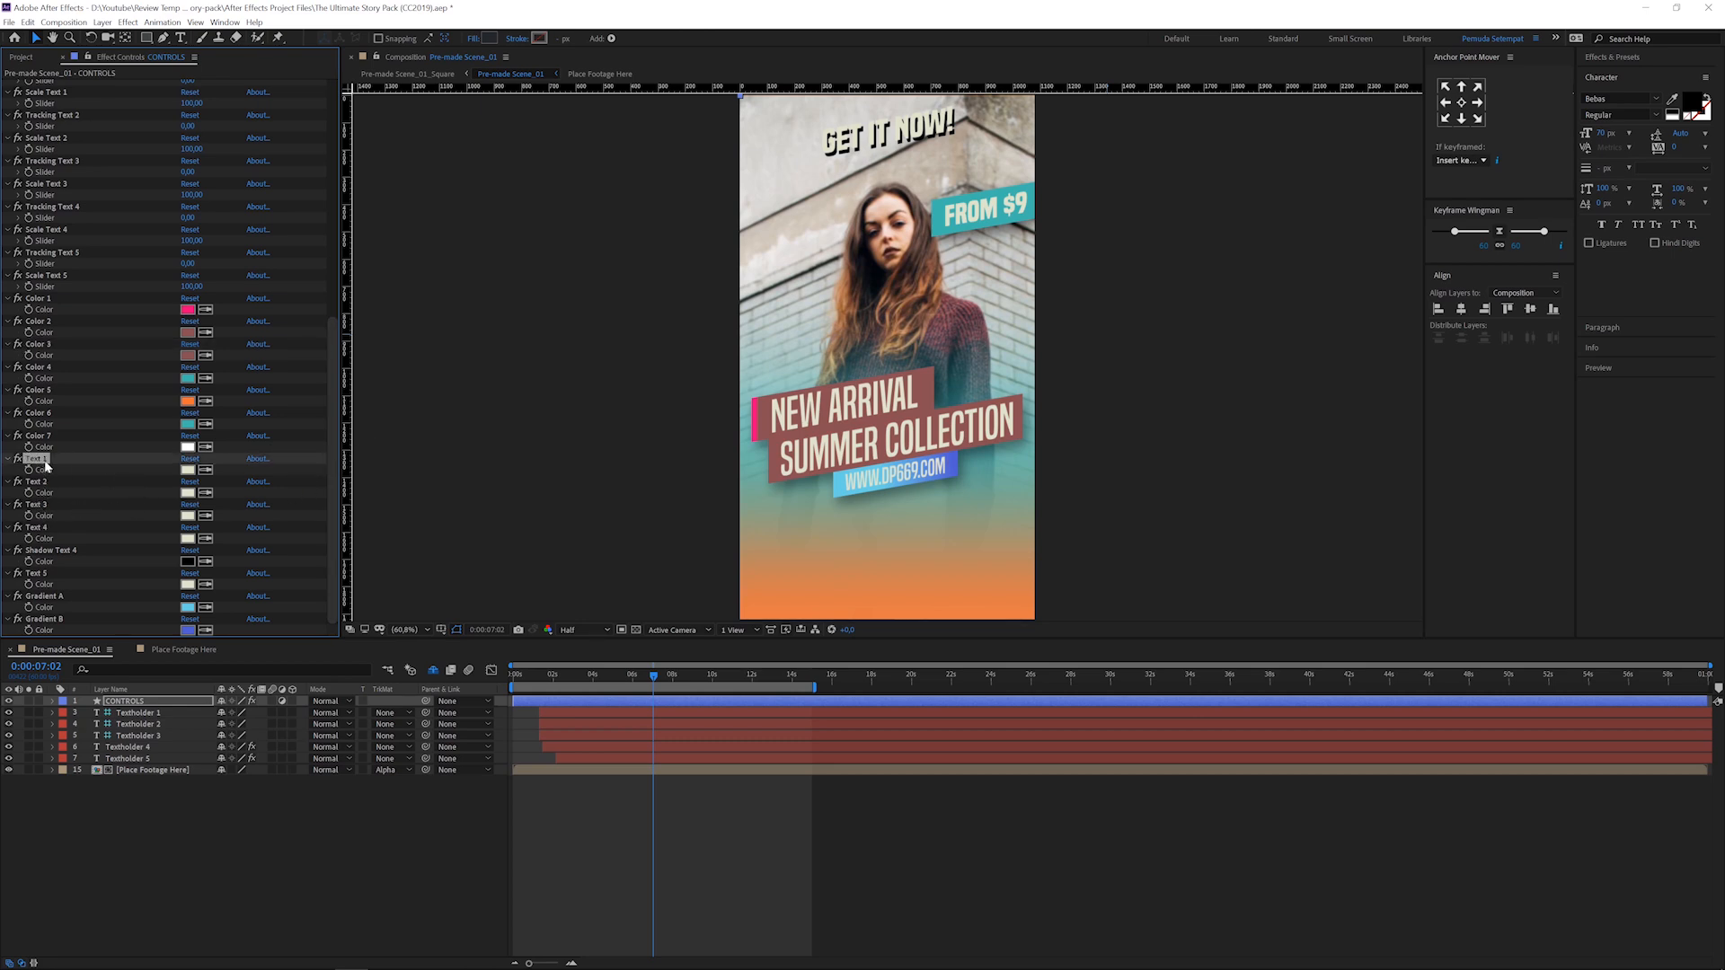
pyautogui.click(207, 473)
pyautogui.click(190, 307)
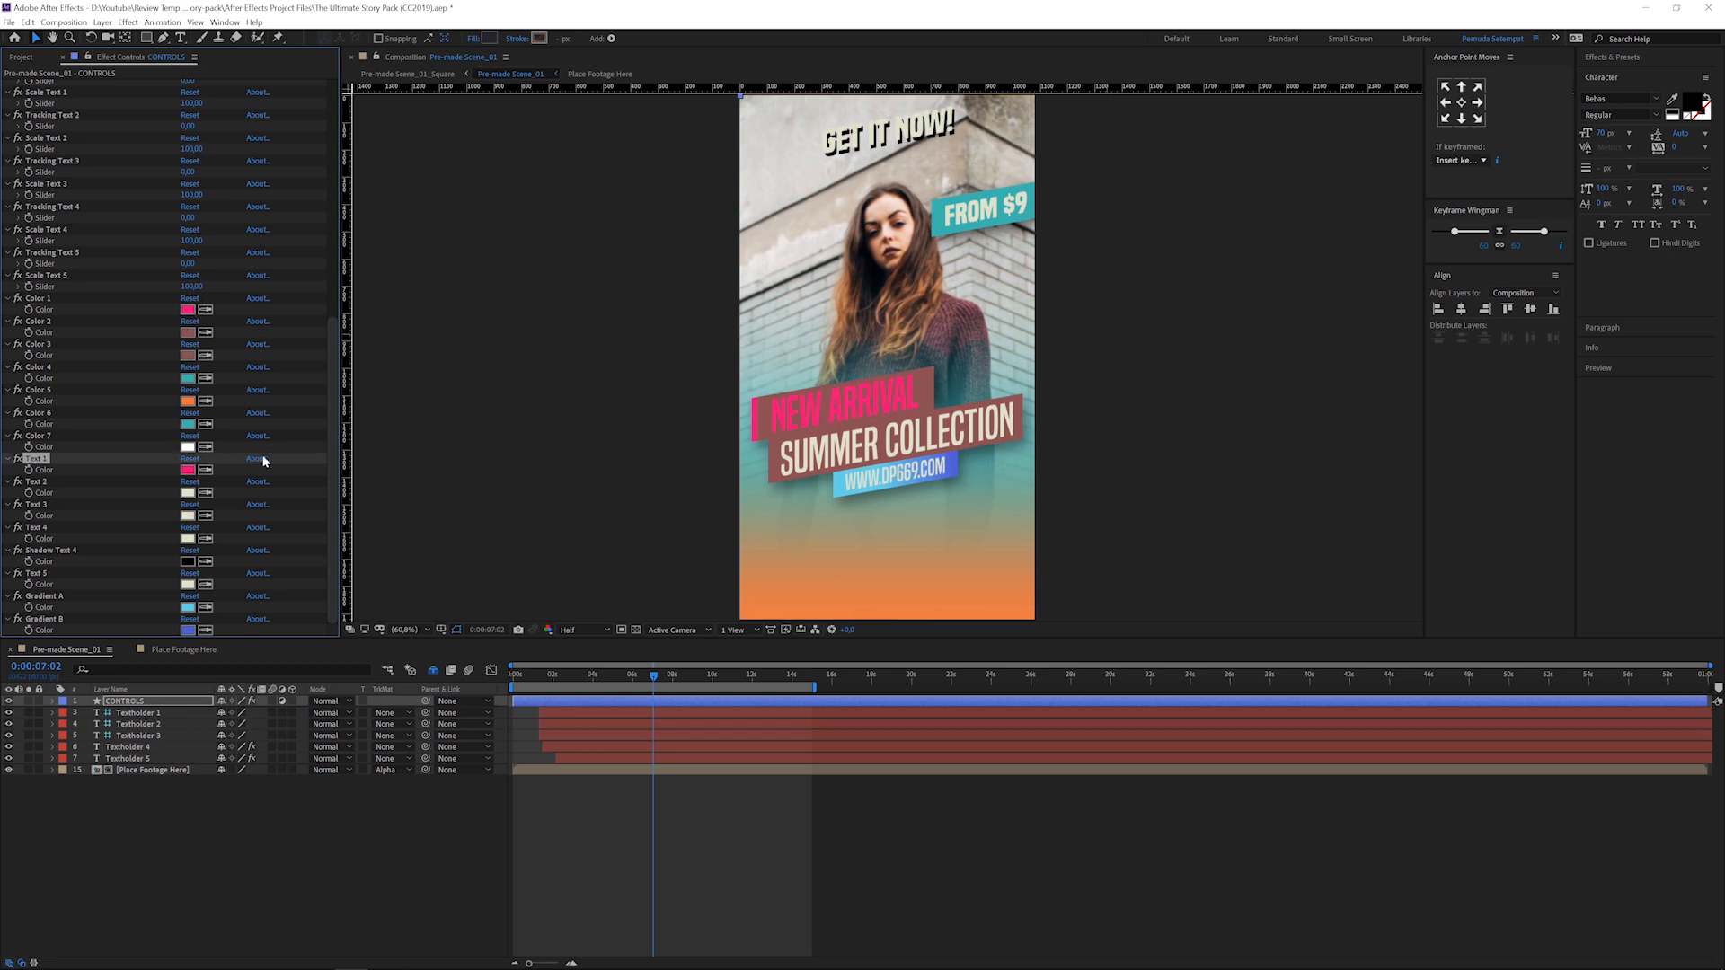
# Step: Set the Text 1 colour to light grey DEDEDE and give Text 2 the same light grey
pyautogui.click(191, 468)
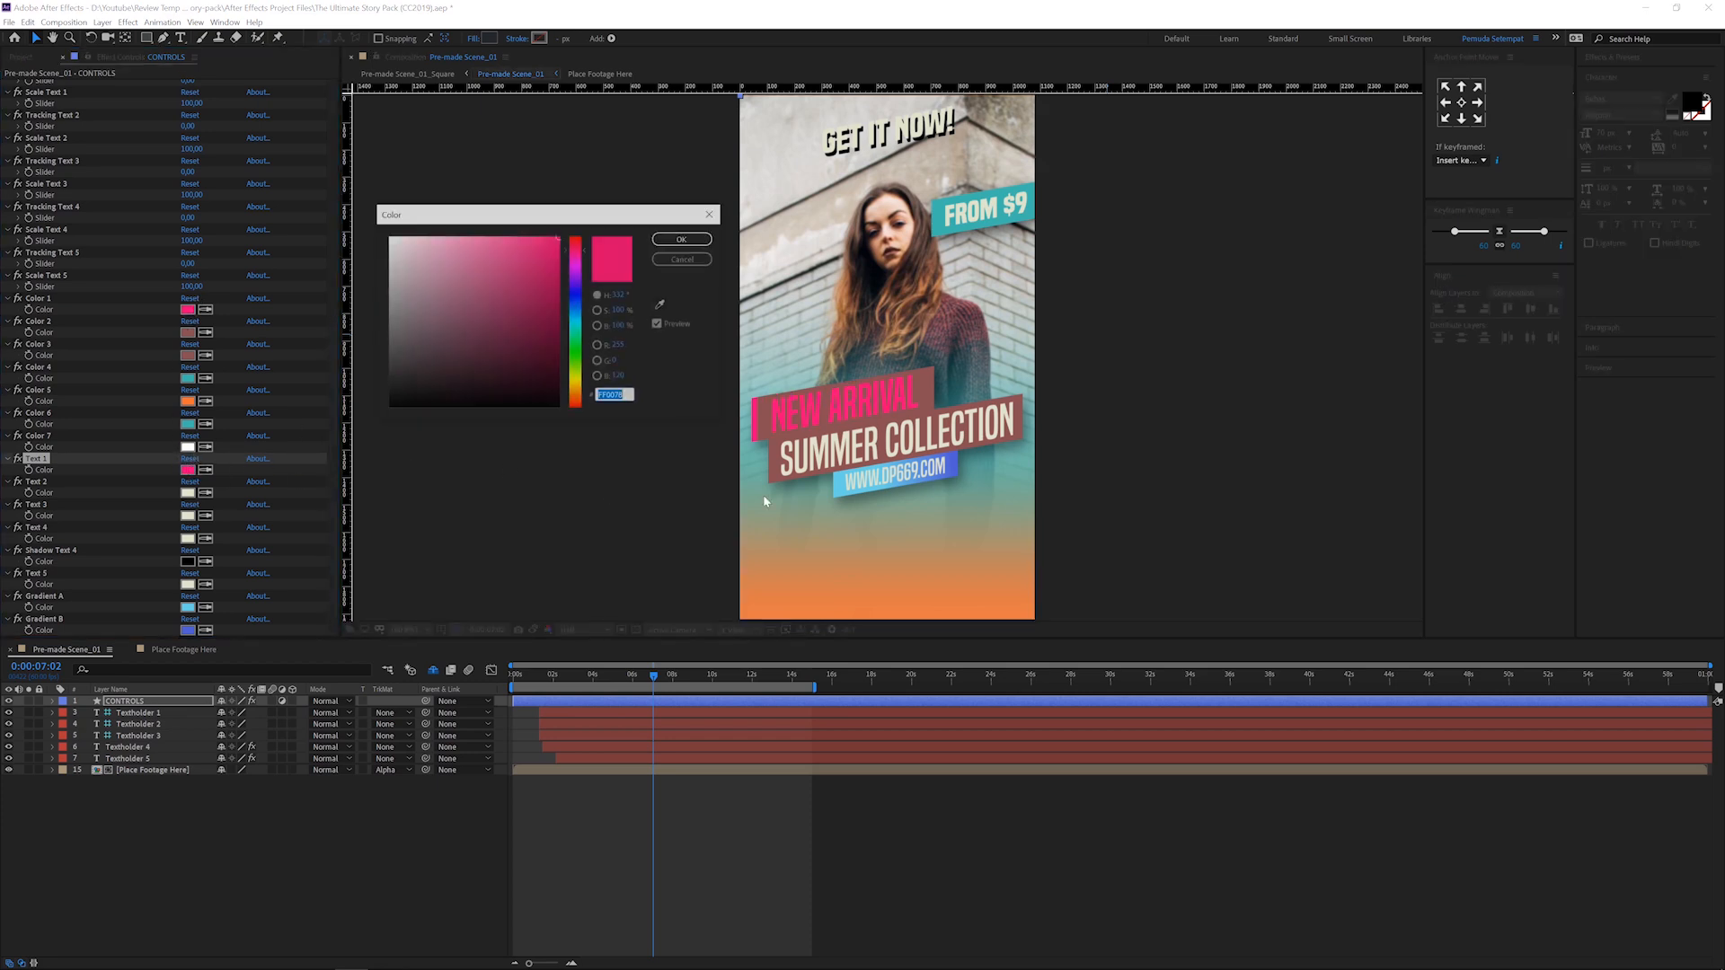
pyautogui.click(389, 257)
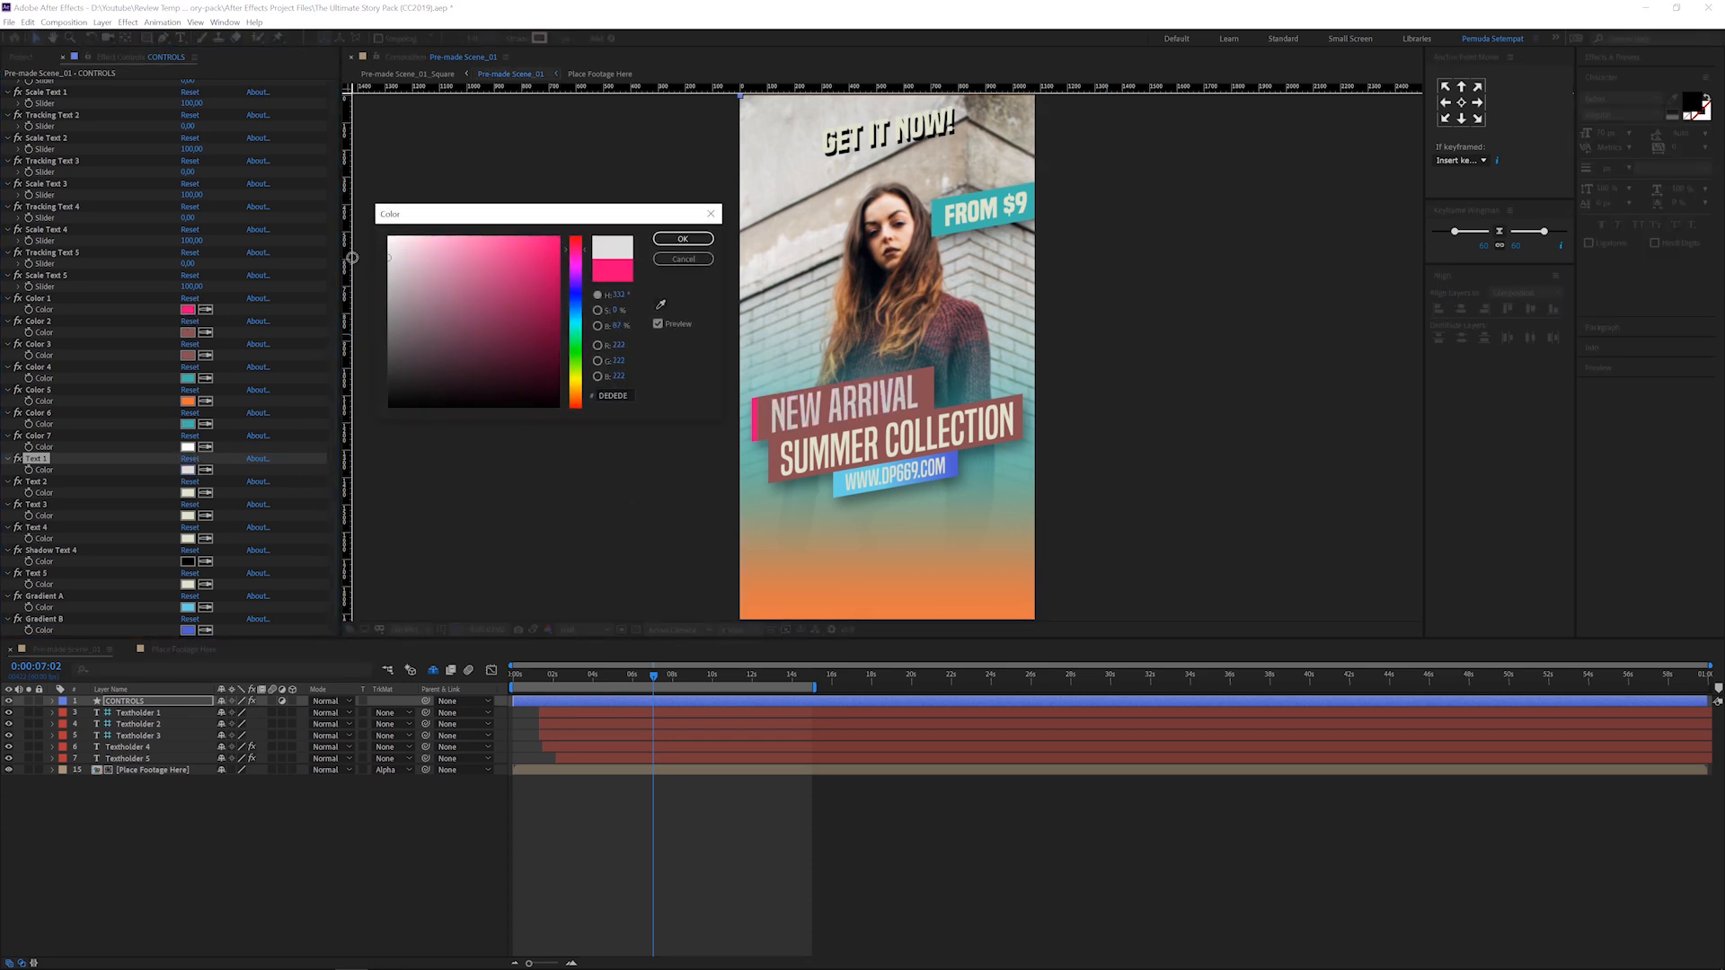
pyautogui.click(683, 239)
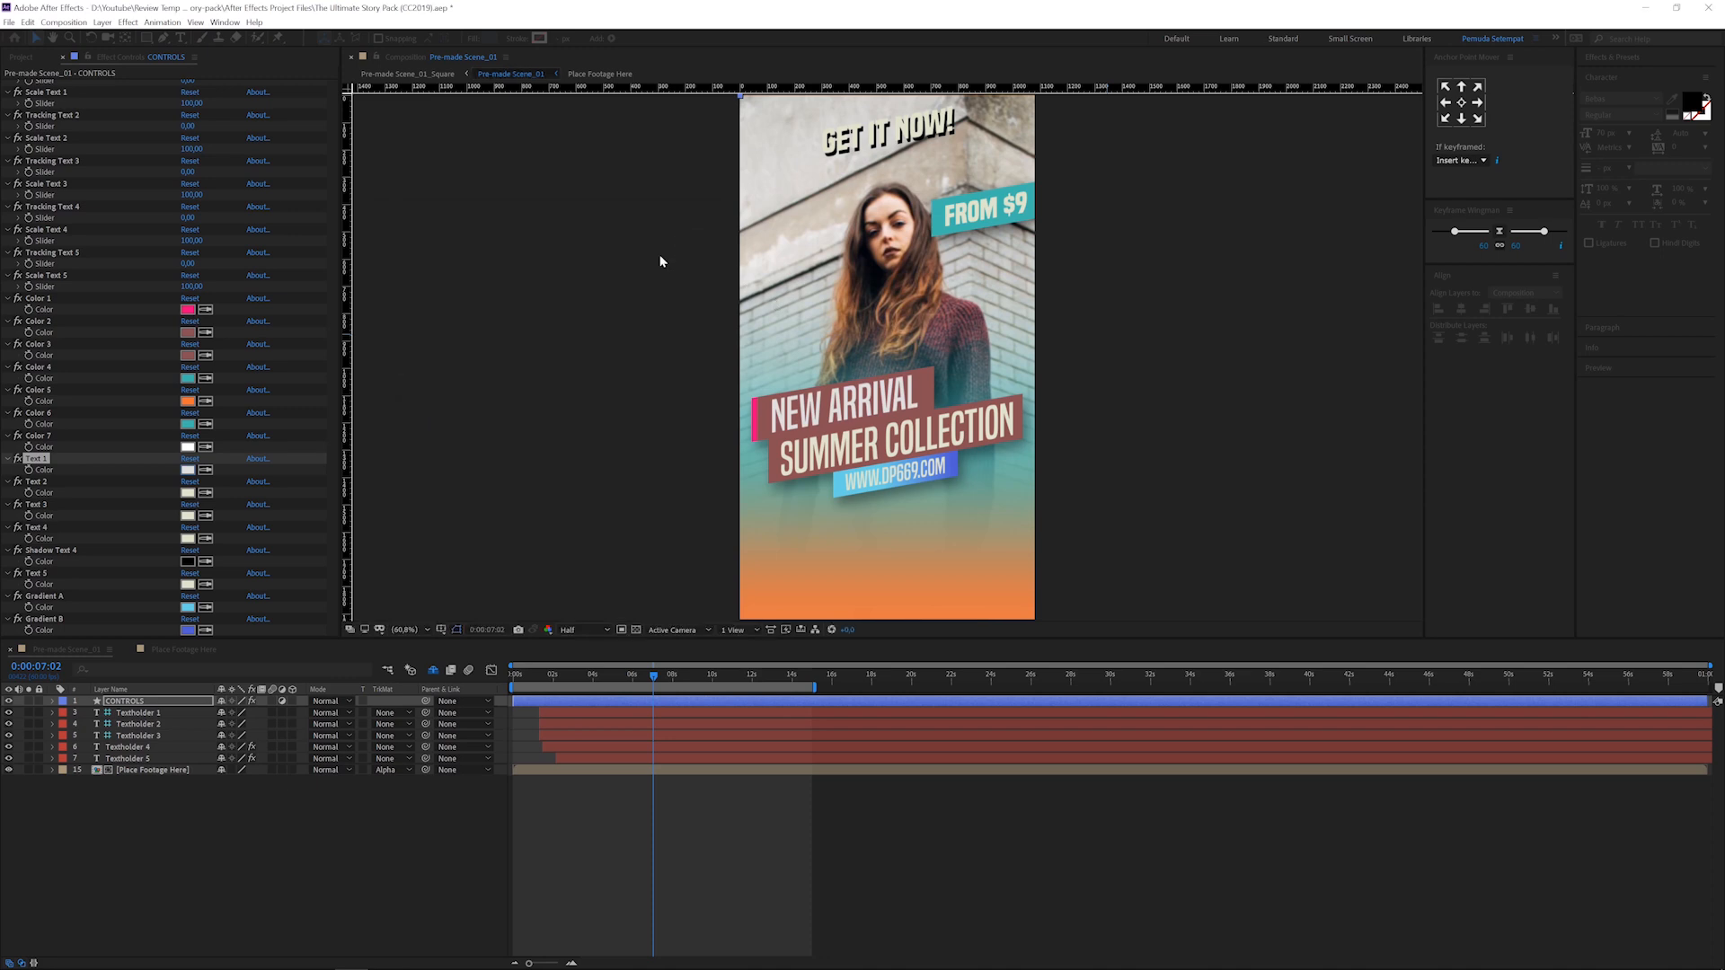
pyautogui.click(194, 484)
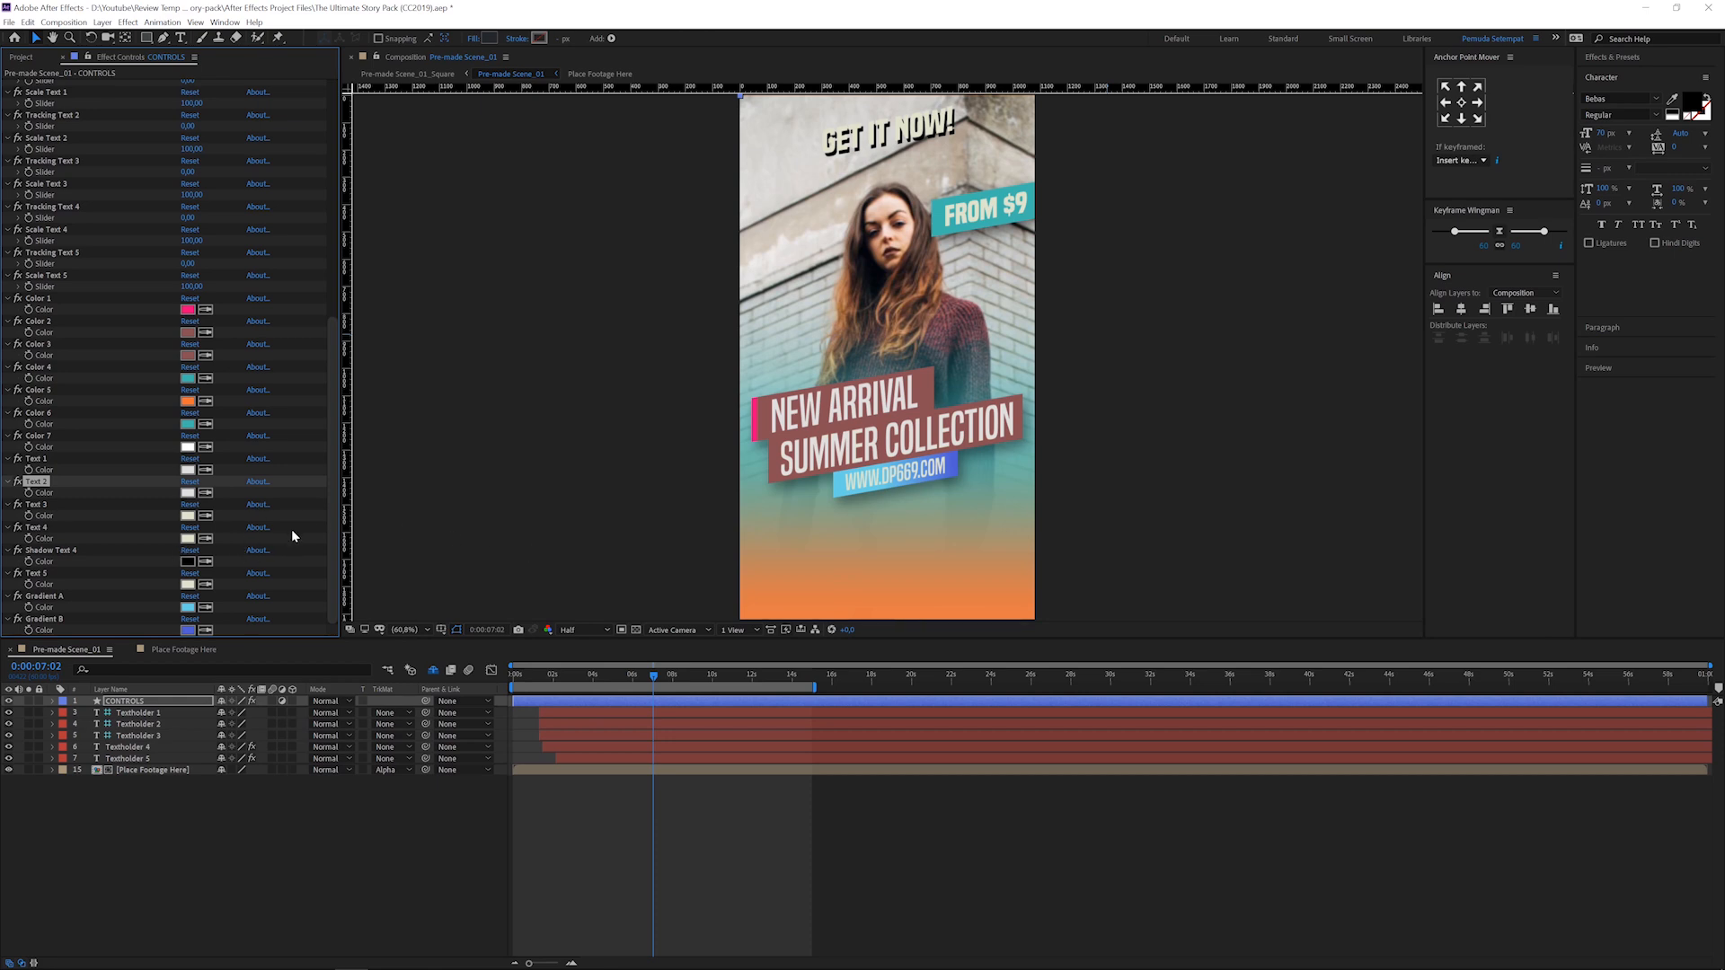
# Step: Preview the scene in the Square (1:1) format of the CONTROLS layer, then return to the vertical format
pyautogui.moveTo(335, 347); pyautogui.dragTo(332, 177)
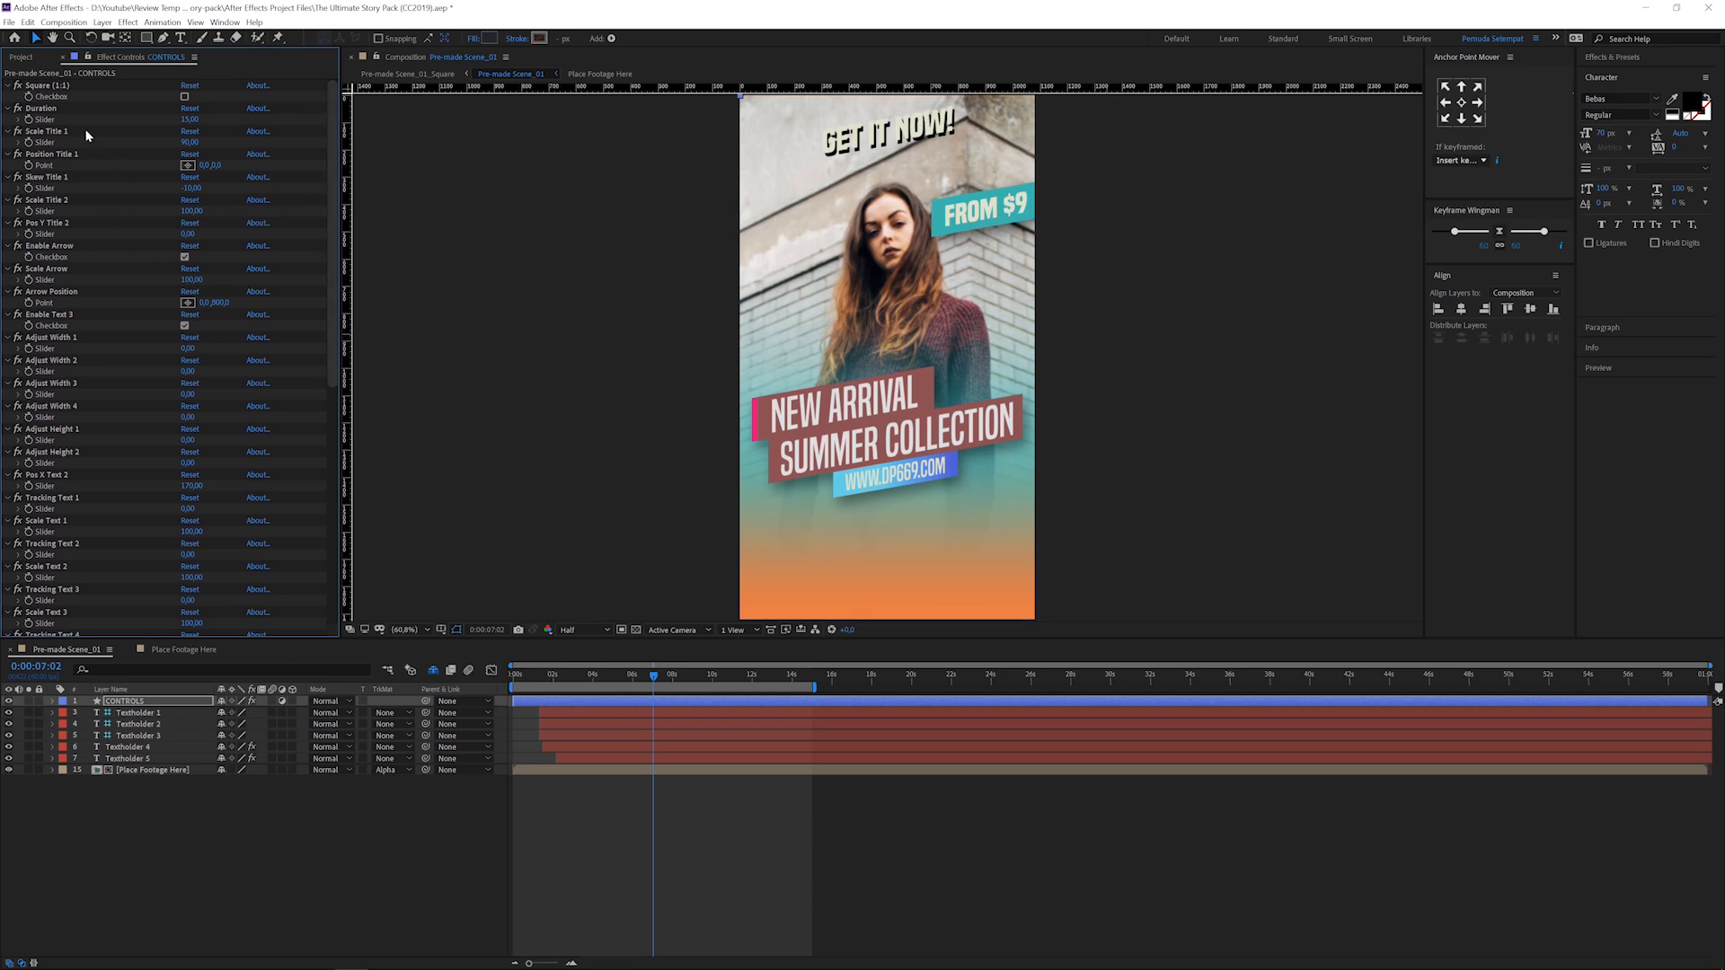
pyautogui.click(57, 88)
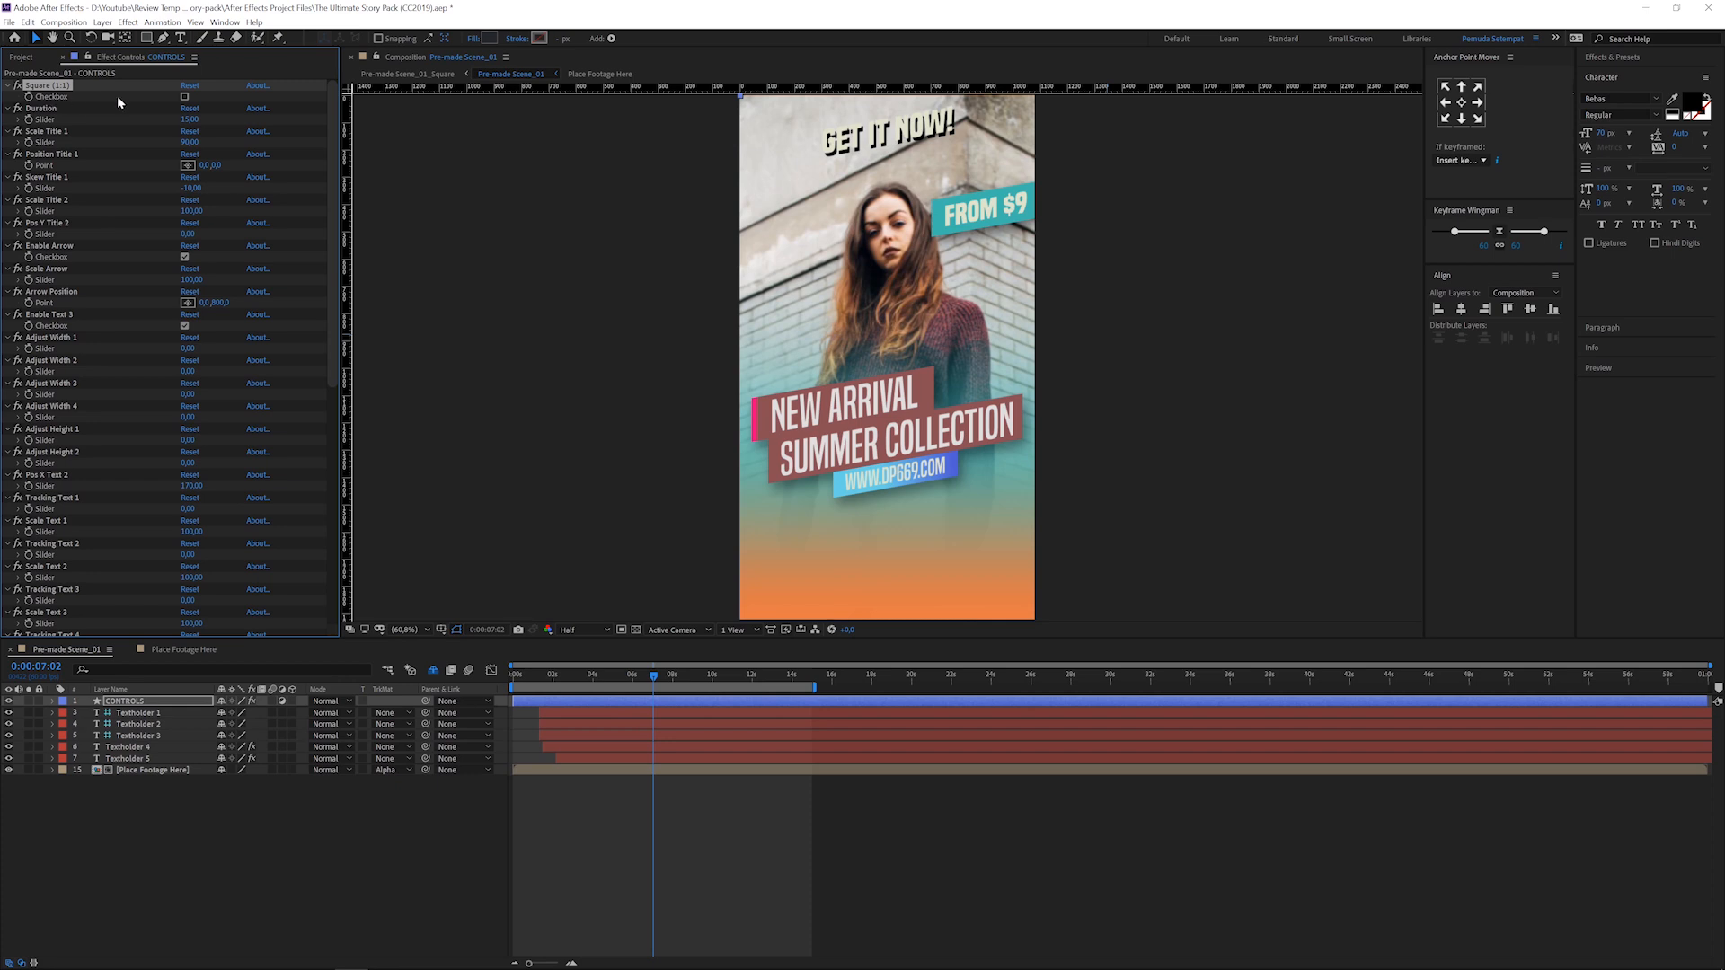
pyautogui.click(185, 97)
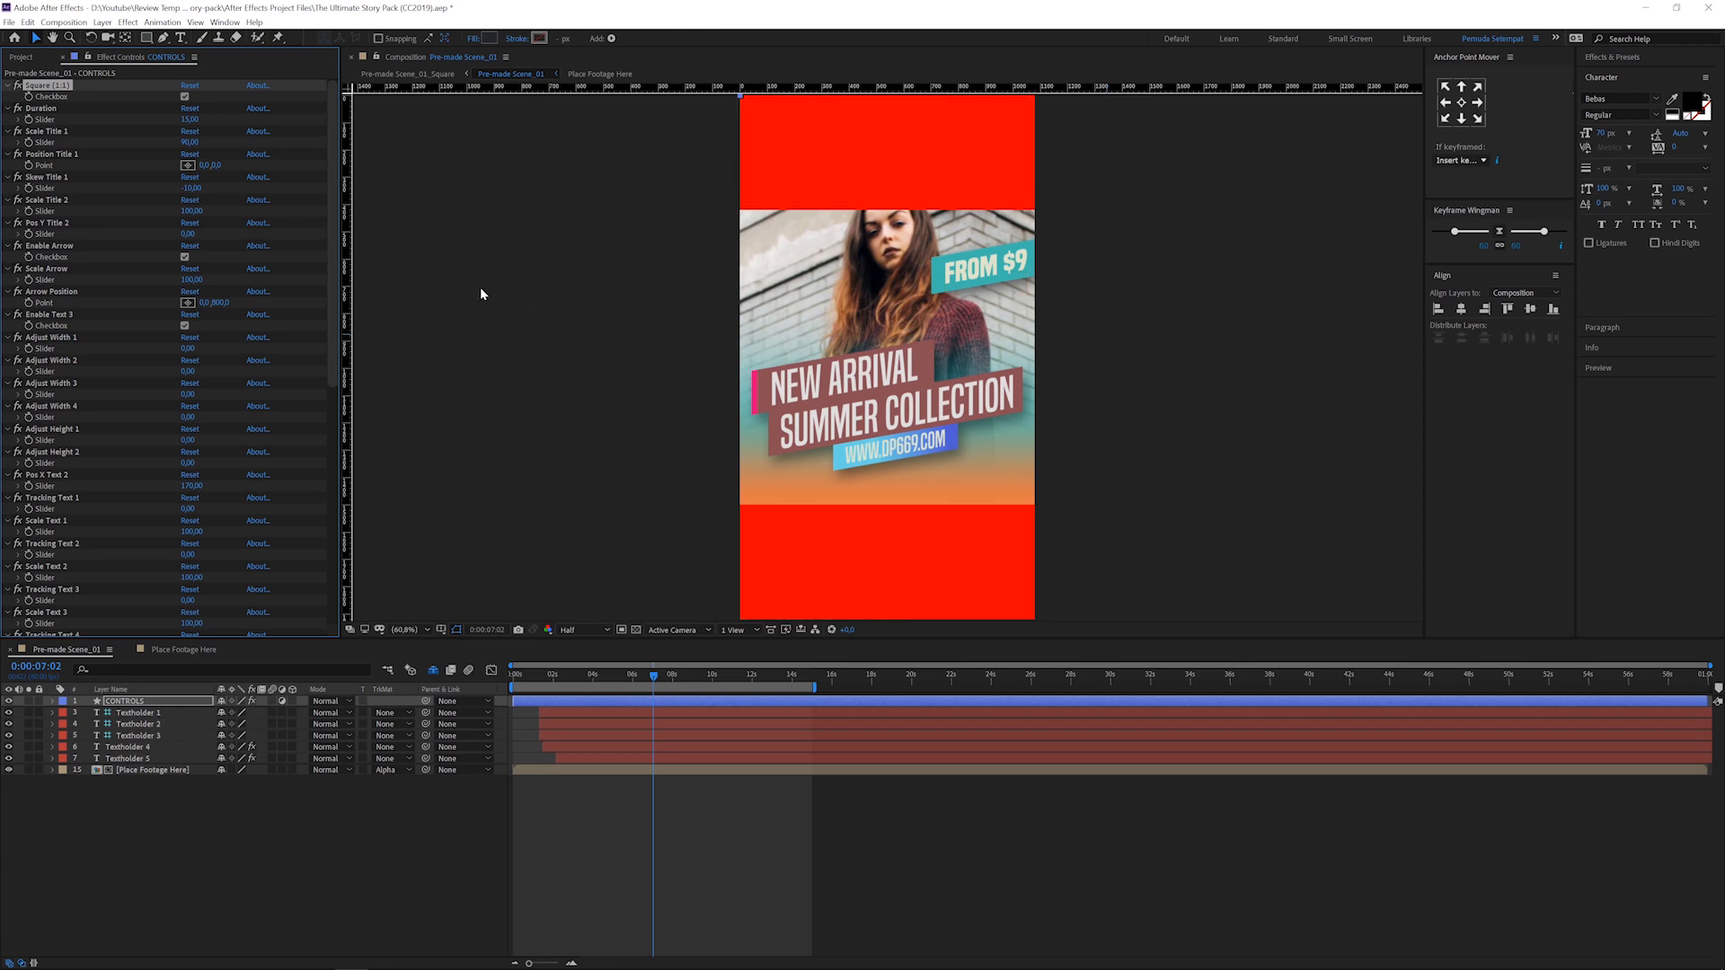
pyautogui.click(185, 96)
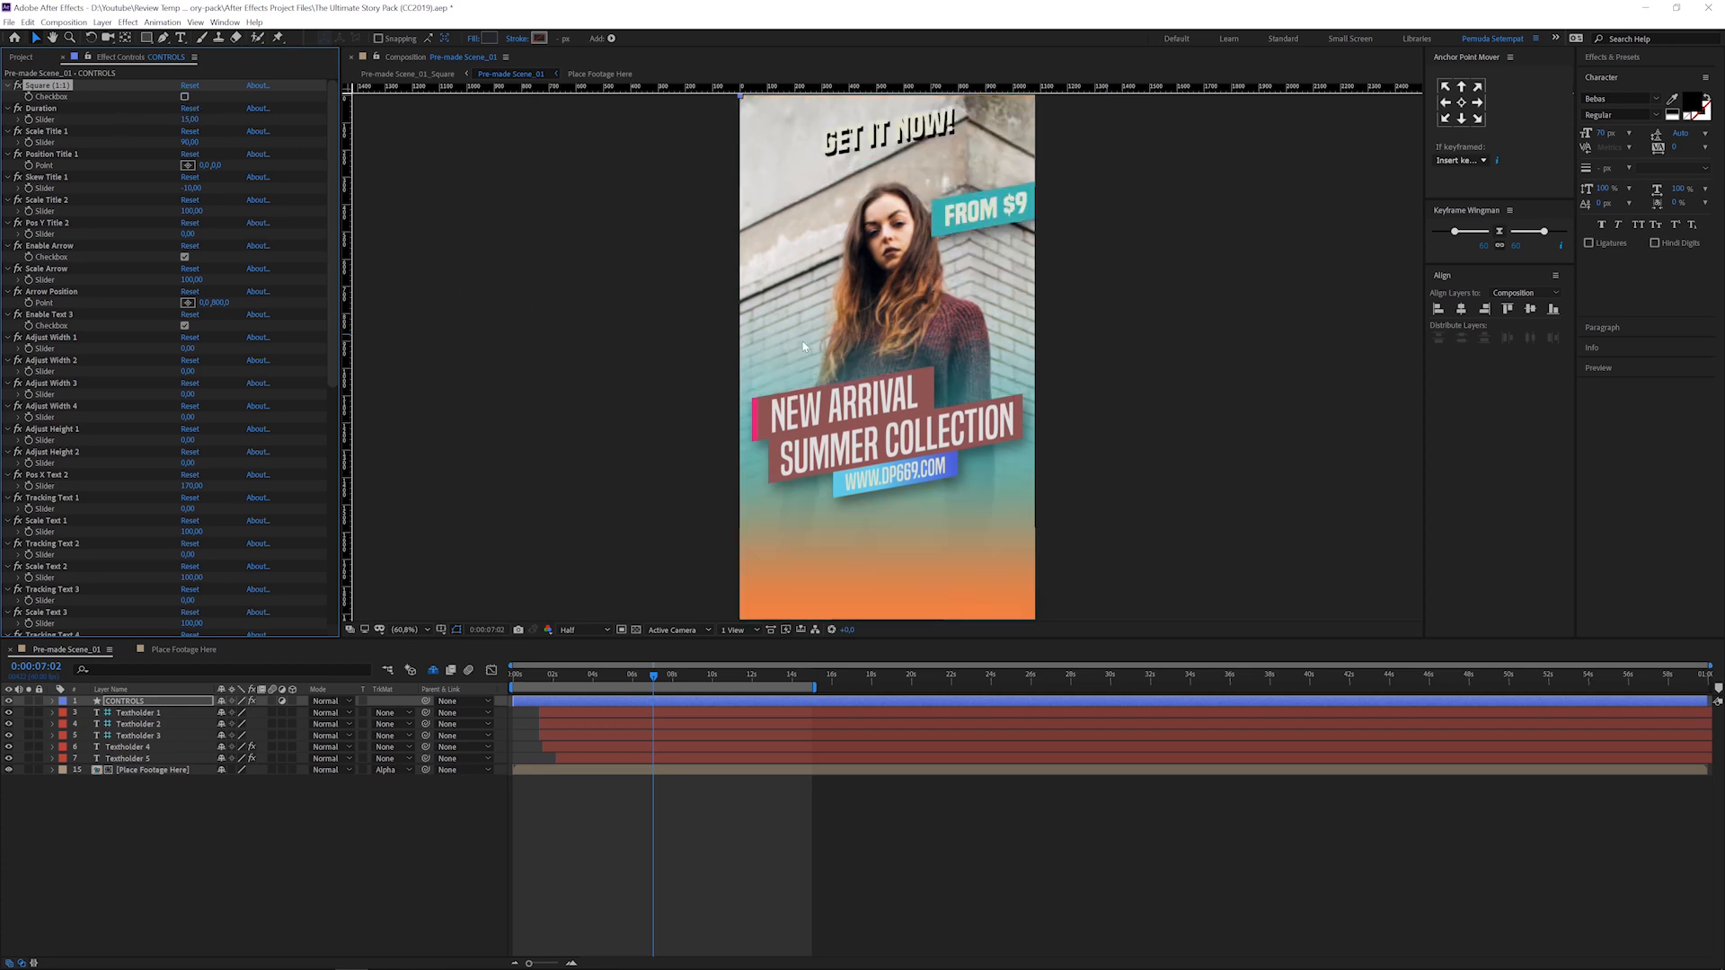
# Step: Try a Duration of 10 on the CONTROLS layer, checking the scene around the 9-second mark, and restore the Duration to 15
pyautogui.click(72, 108)
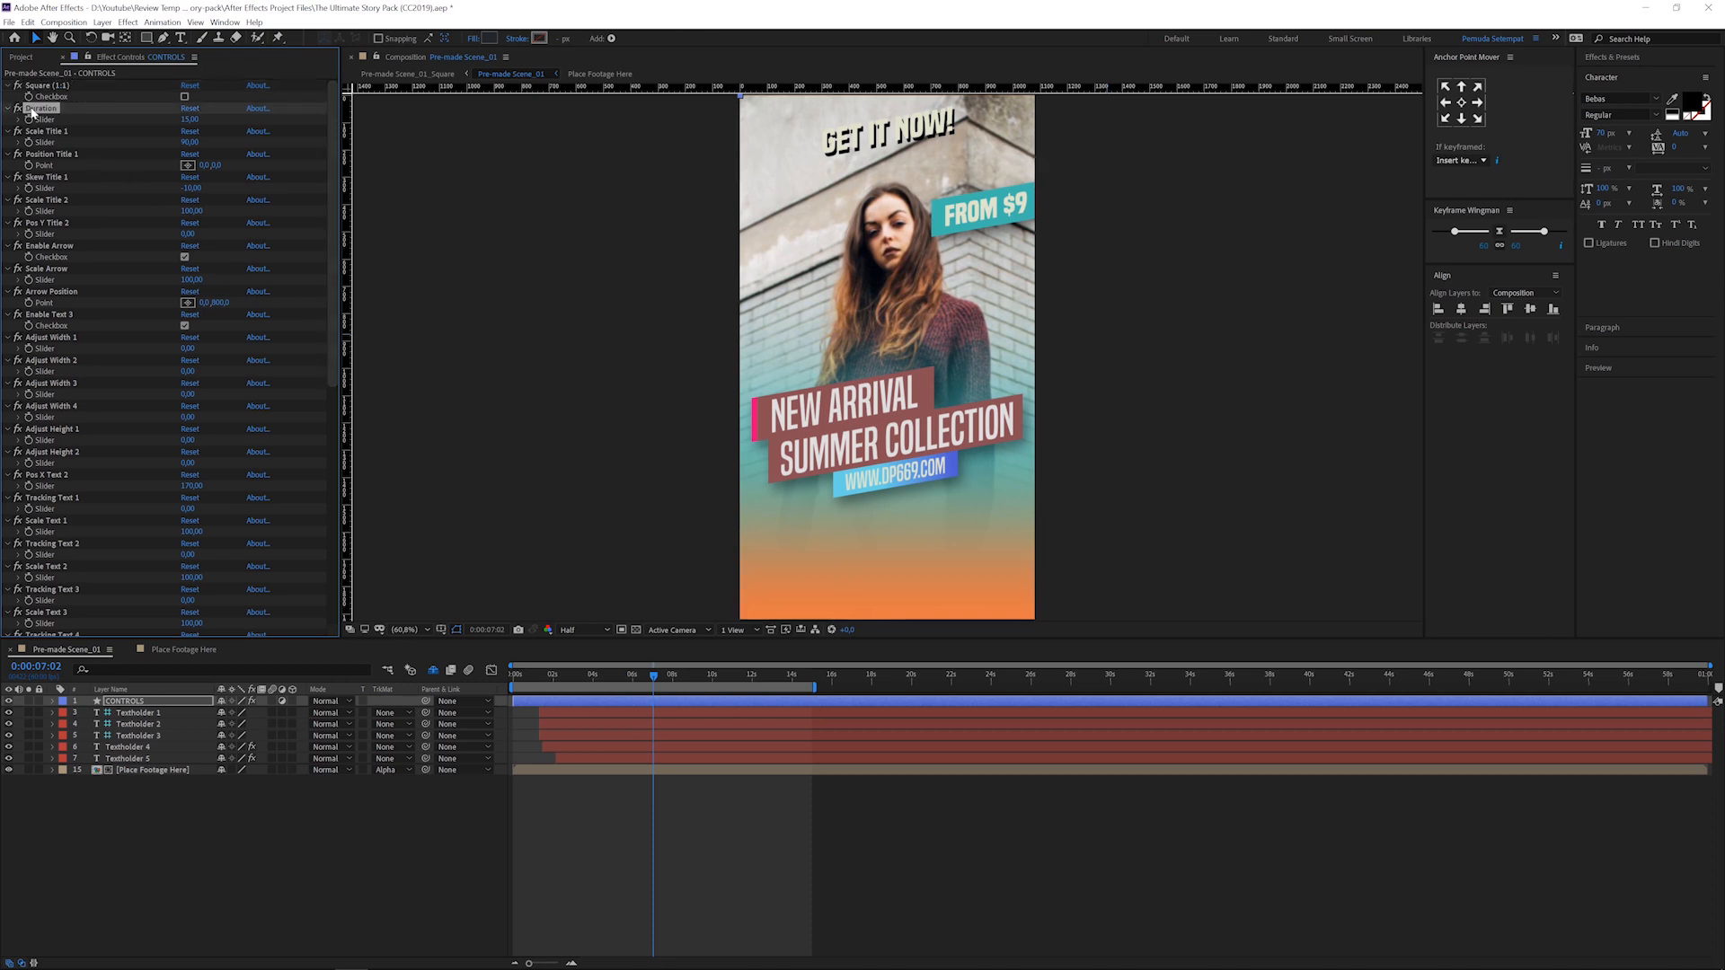
pyautogui.click(192, 121)
pyautogui.write('20')
pyautogui.press('Return')
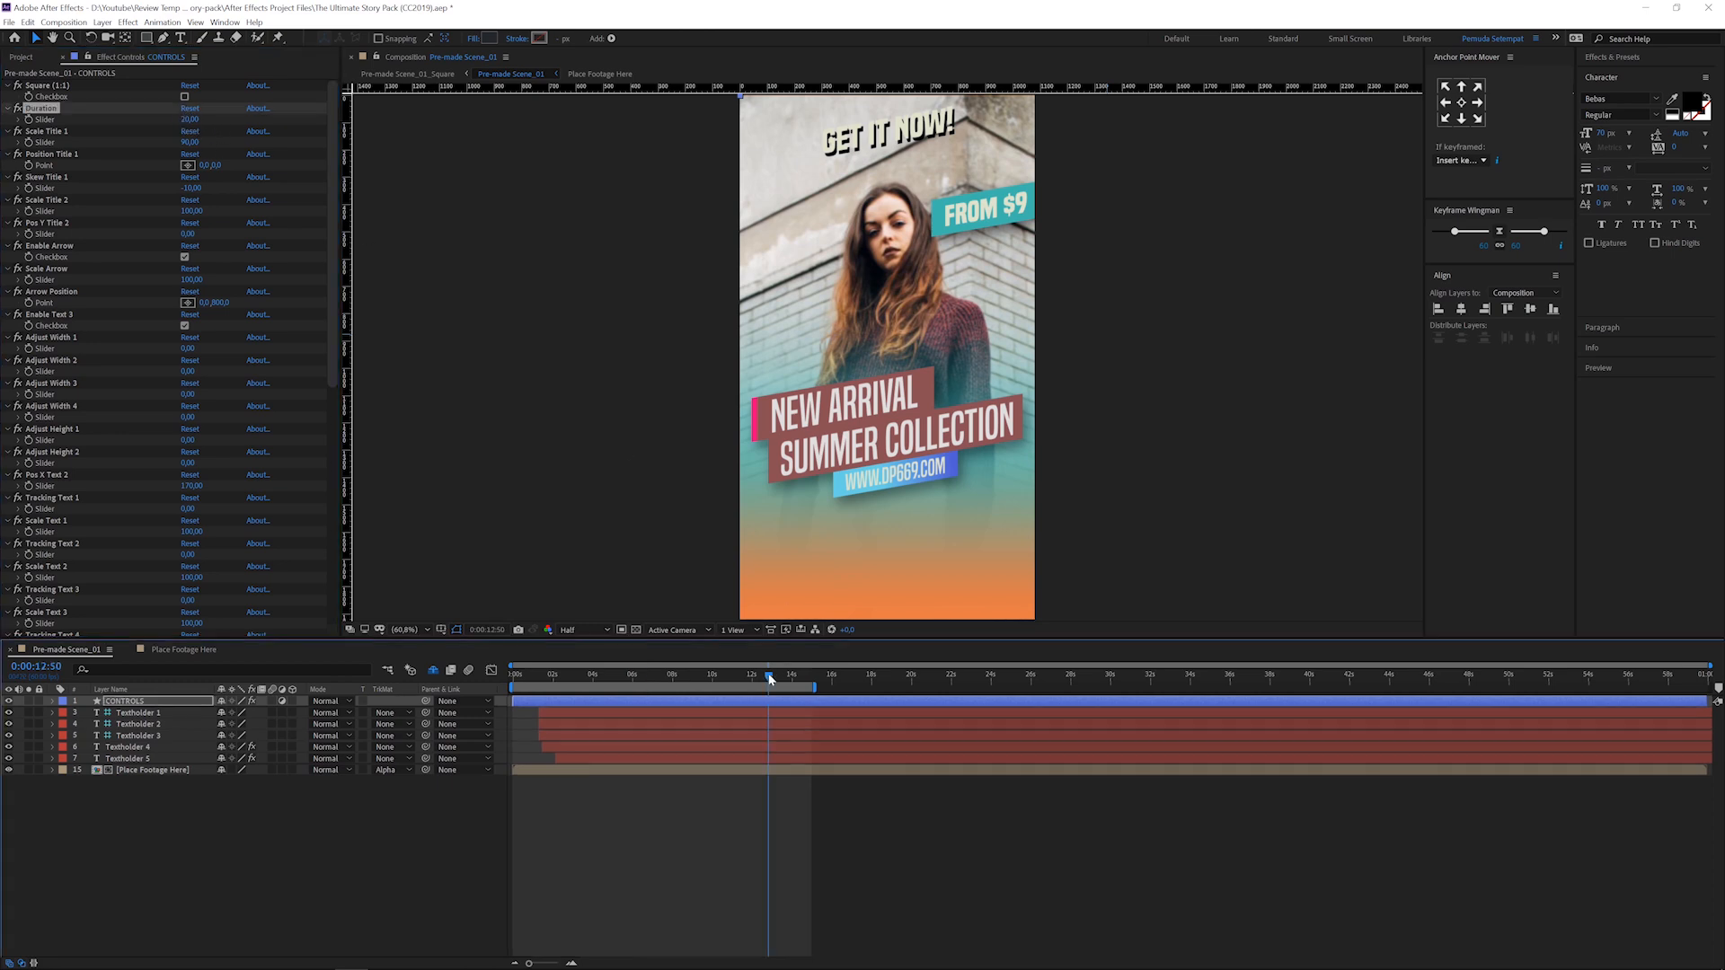
pyautogui.click(682, 680)
pyautogui.click(189, 120)
pyautogui.write('10')
pyautogui.press('Return')
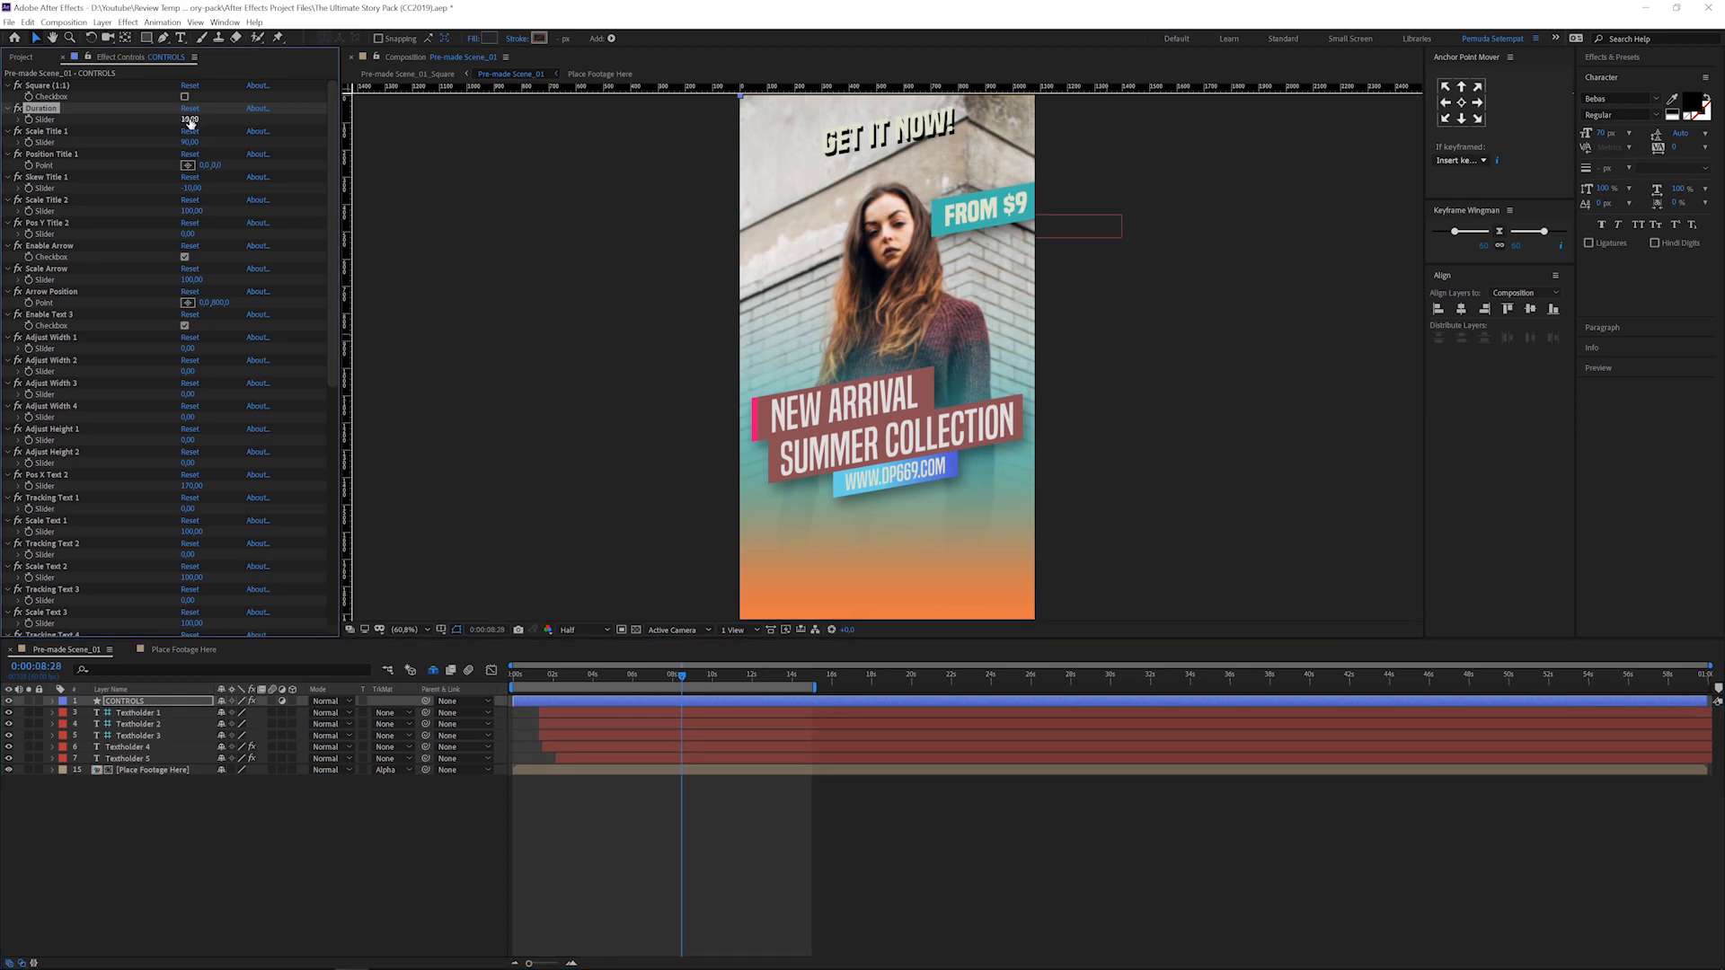
pyautogui.moveTo(712, 679); pyautogui.dragTo(695, 683)
pyautogui.moveTo(181, 115); pyautogui.dragTo(196, 120)
# Step: Set Scale Title 1 to 83 and try out a steeper Skew Title 1
pyautogui.click(44, 131)
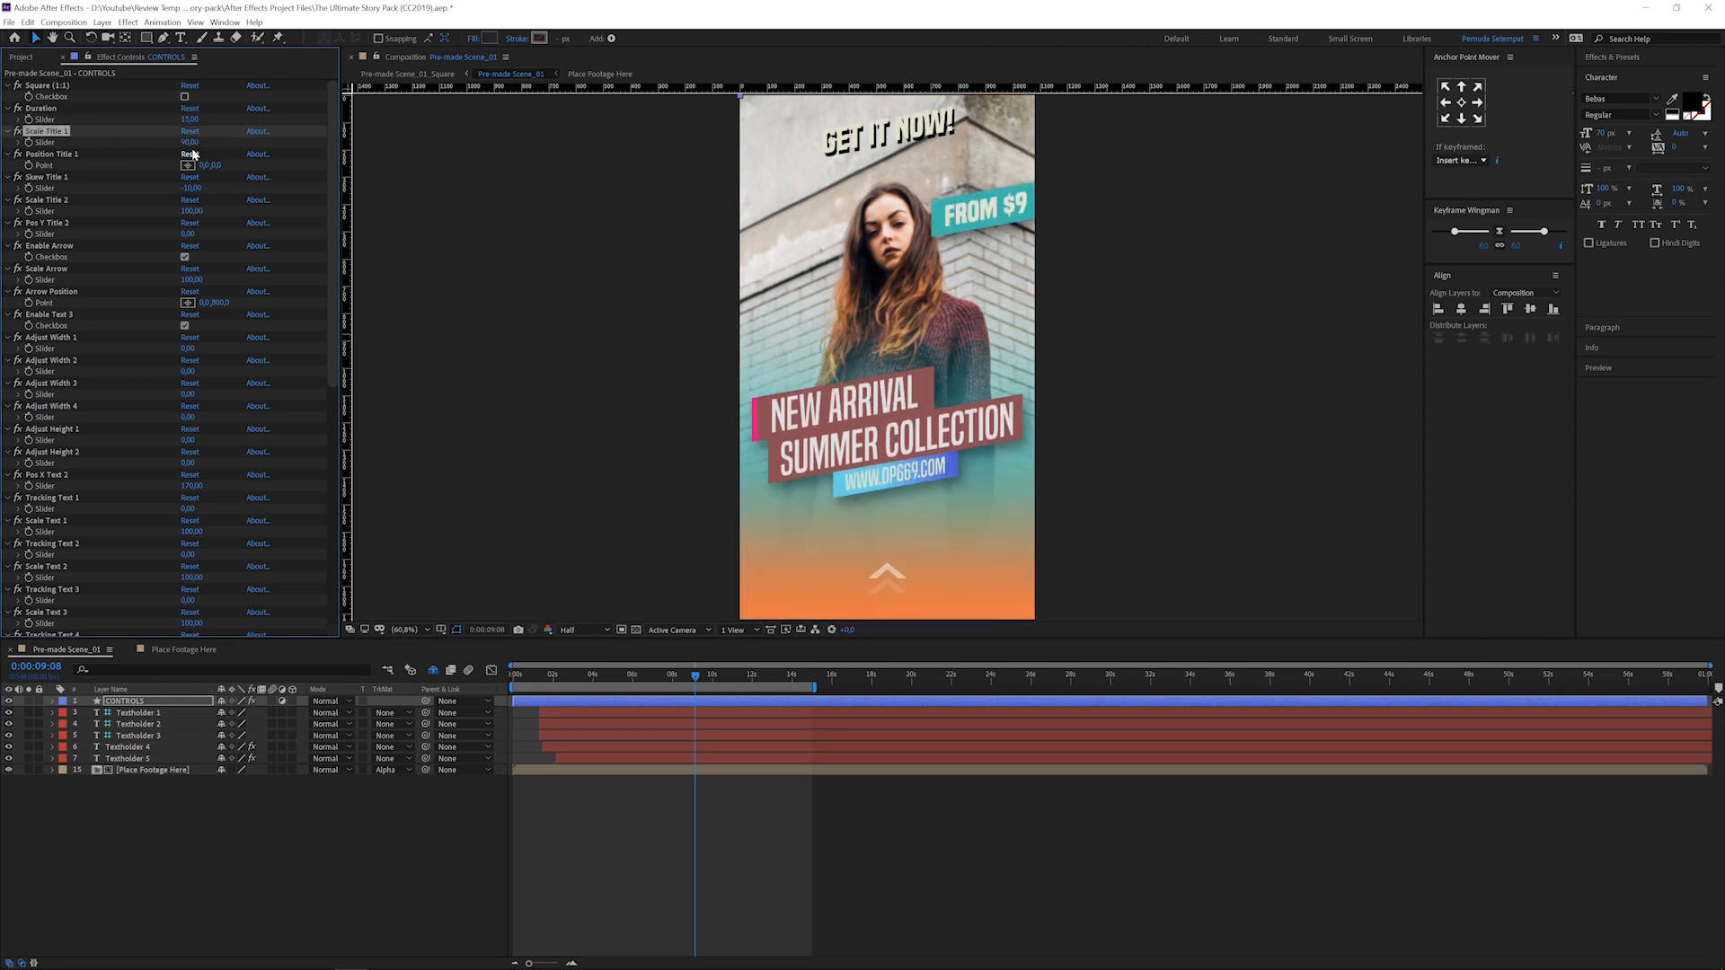
pyautogui.moveTo(186, 143)
pyautogui.mouseDown()
pyautogui.moveTo(204, 145)
pyautogui.moveTo(189, 154)
pyautogui.mouseUp()
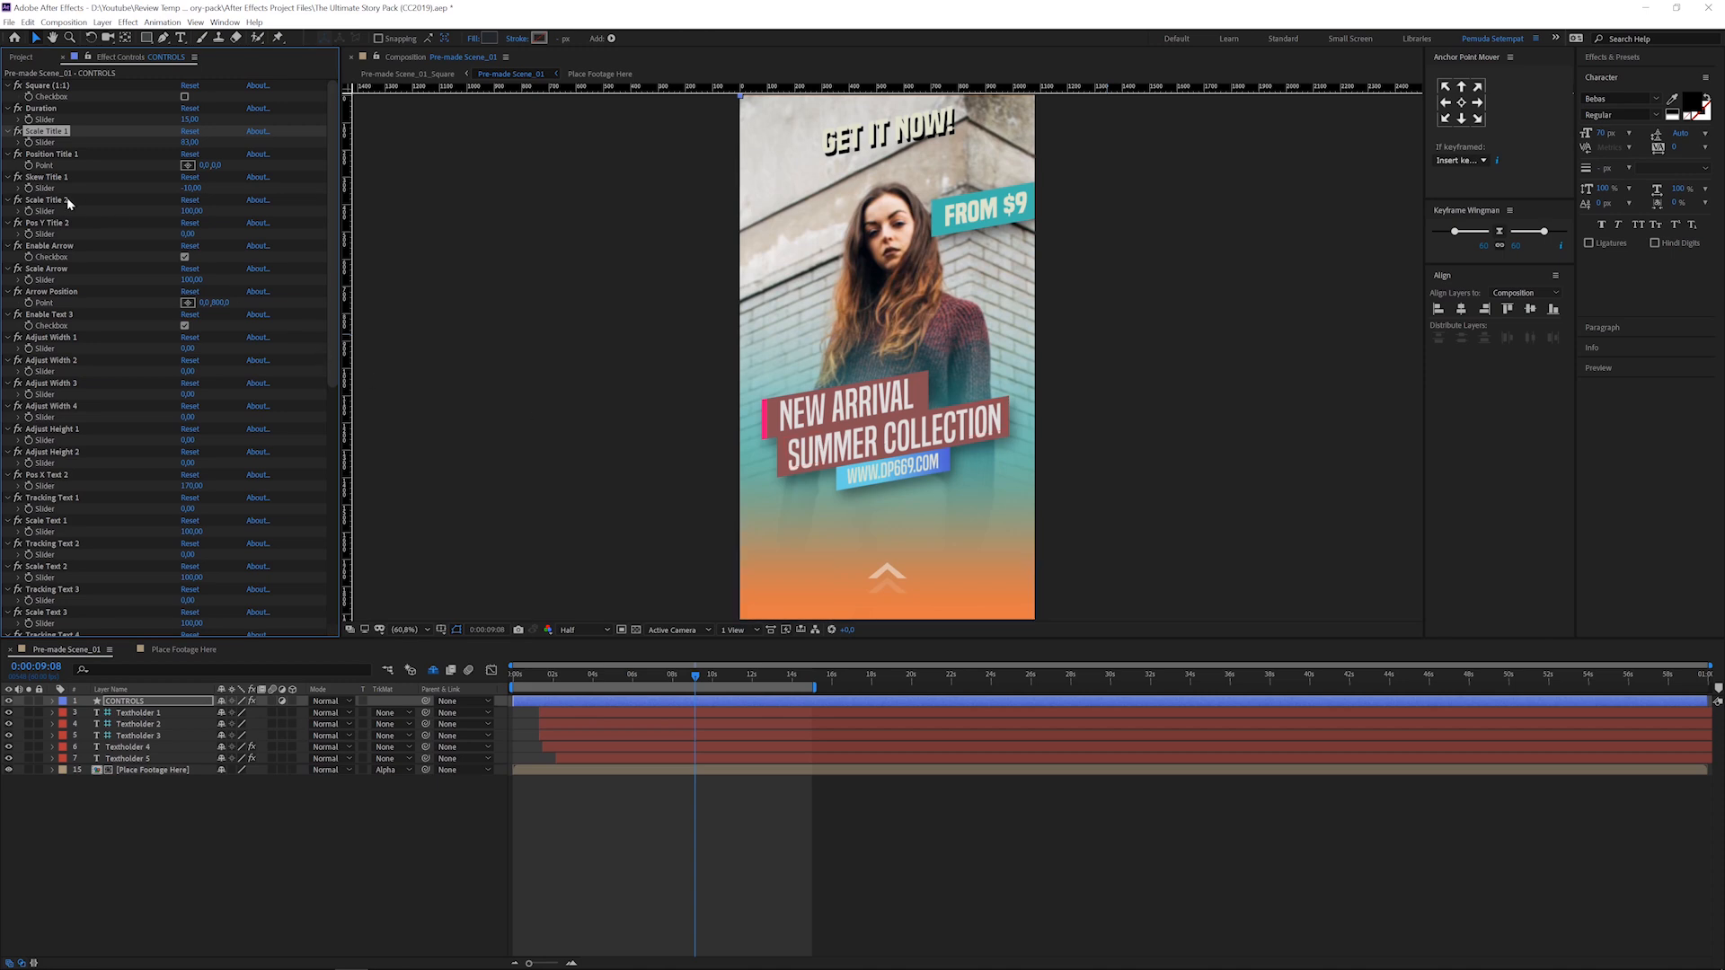
pyautogui.click(50, 178)
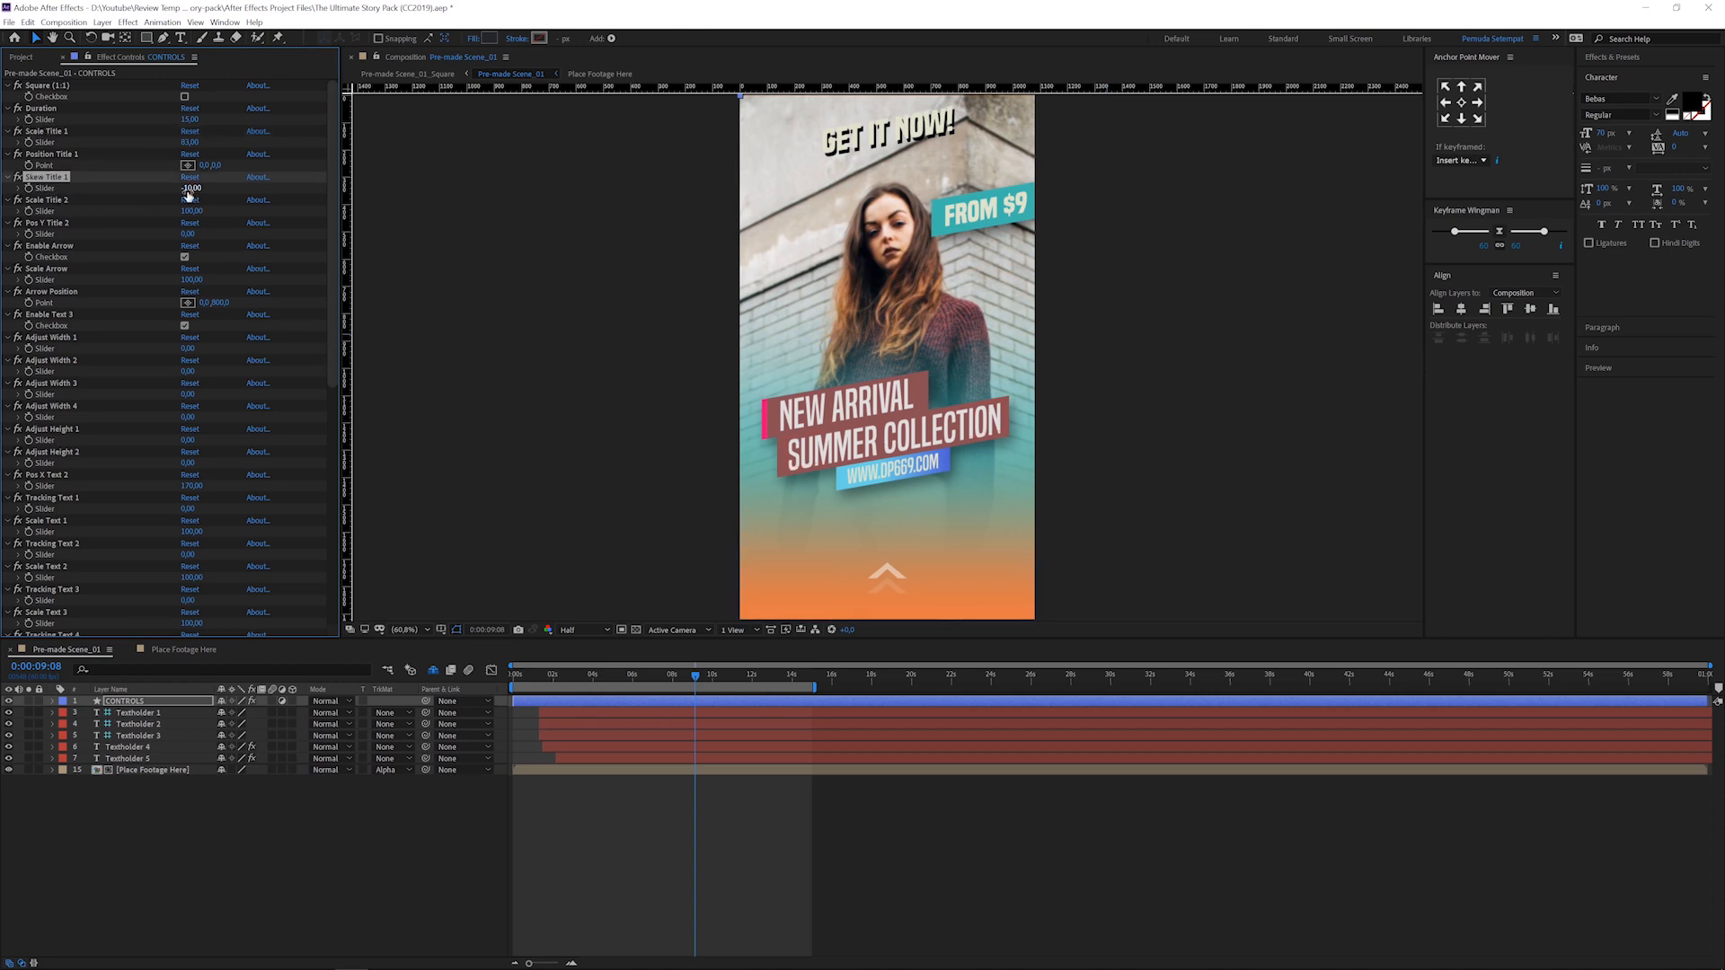
pyautogui.moveTo(189, 195); pyautogui.dragTo(188, 201)
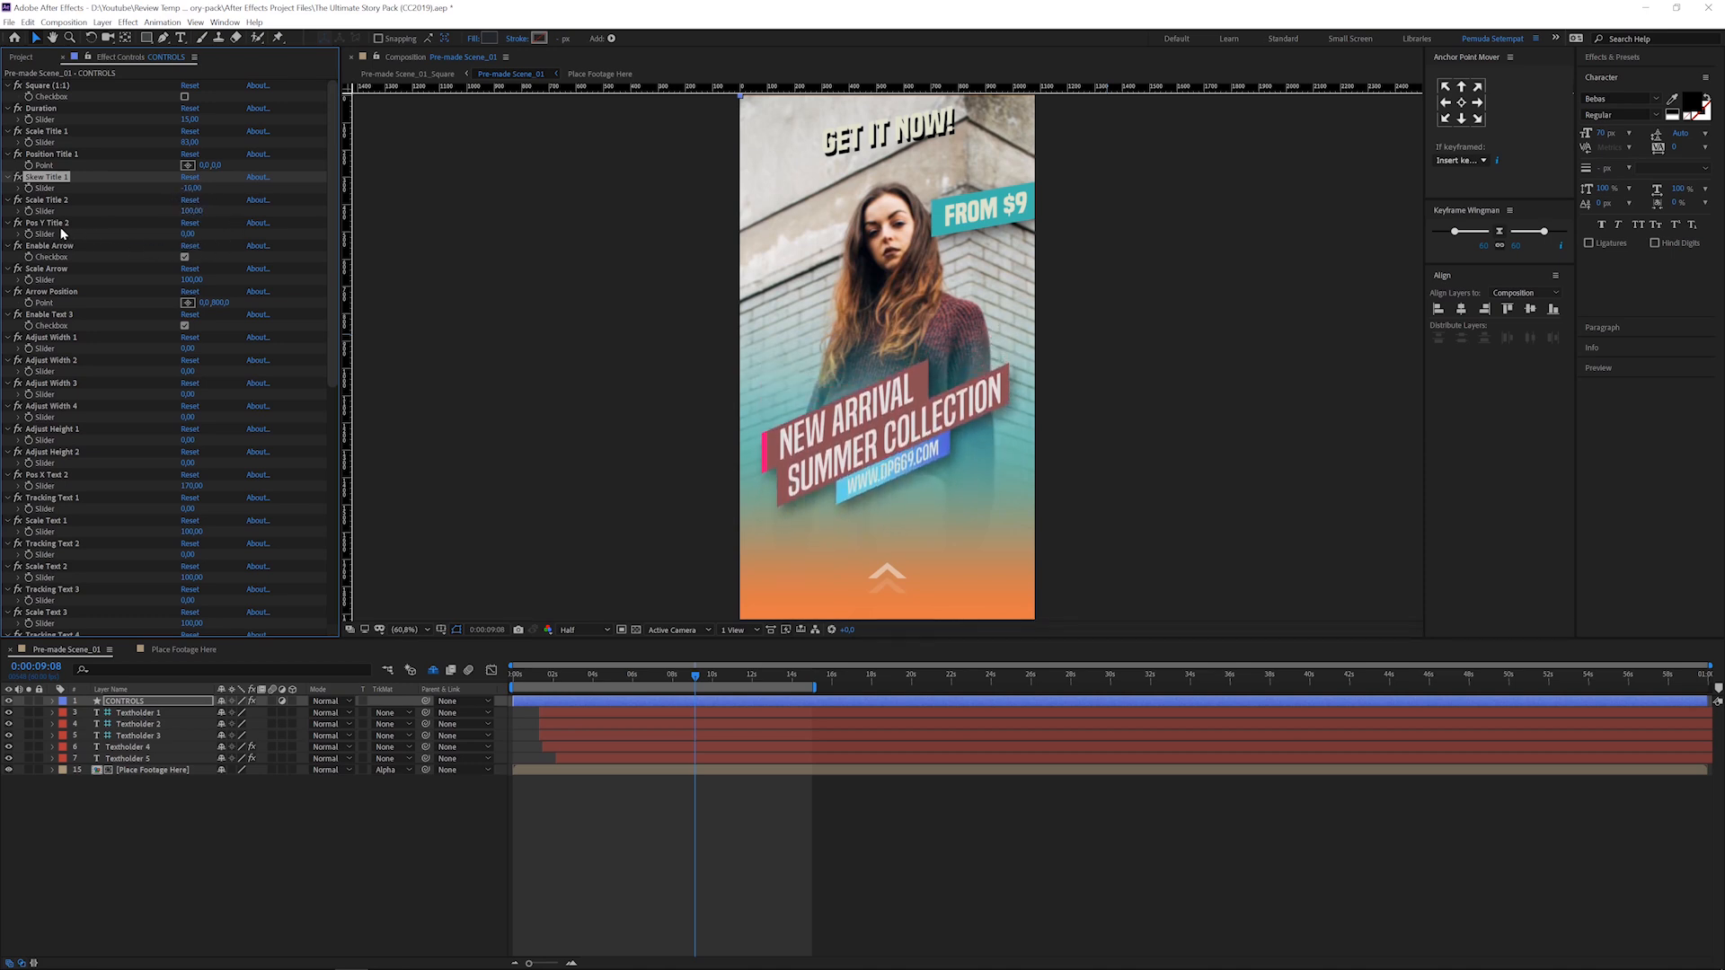
# Step: Try different Scale Title 2 and Pos Y Title 2 values, reverting each adjustment
pyautogui.click(54, 202)
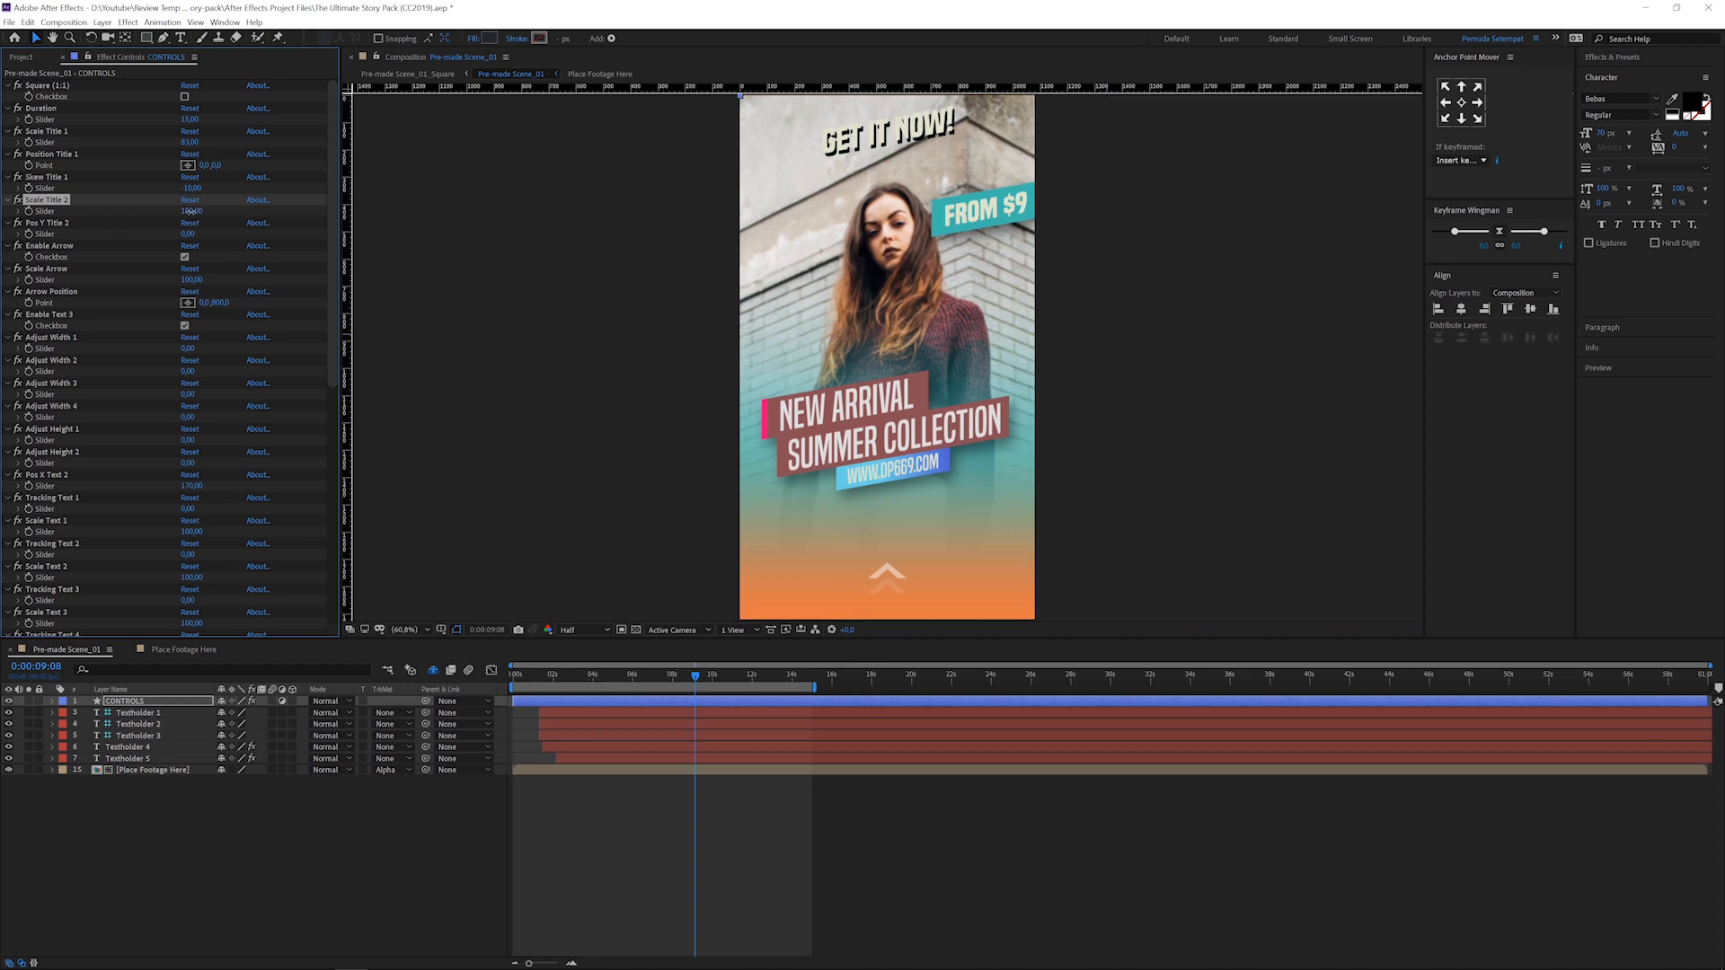
pyautogui.moveTo(209, 212); pyautogui.dragTo(868, 249)
pyautogui.hotkey('ctrl', 'z')
pyautogui.click(49, 223)
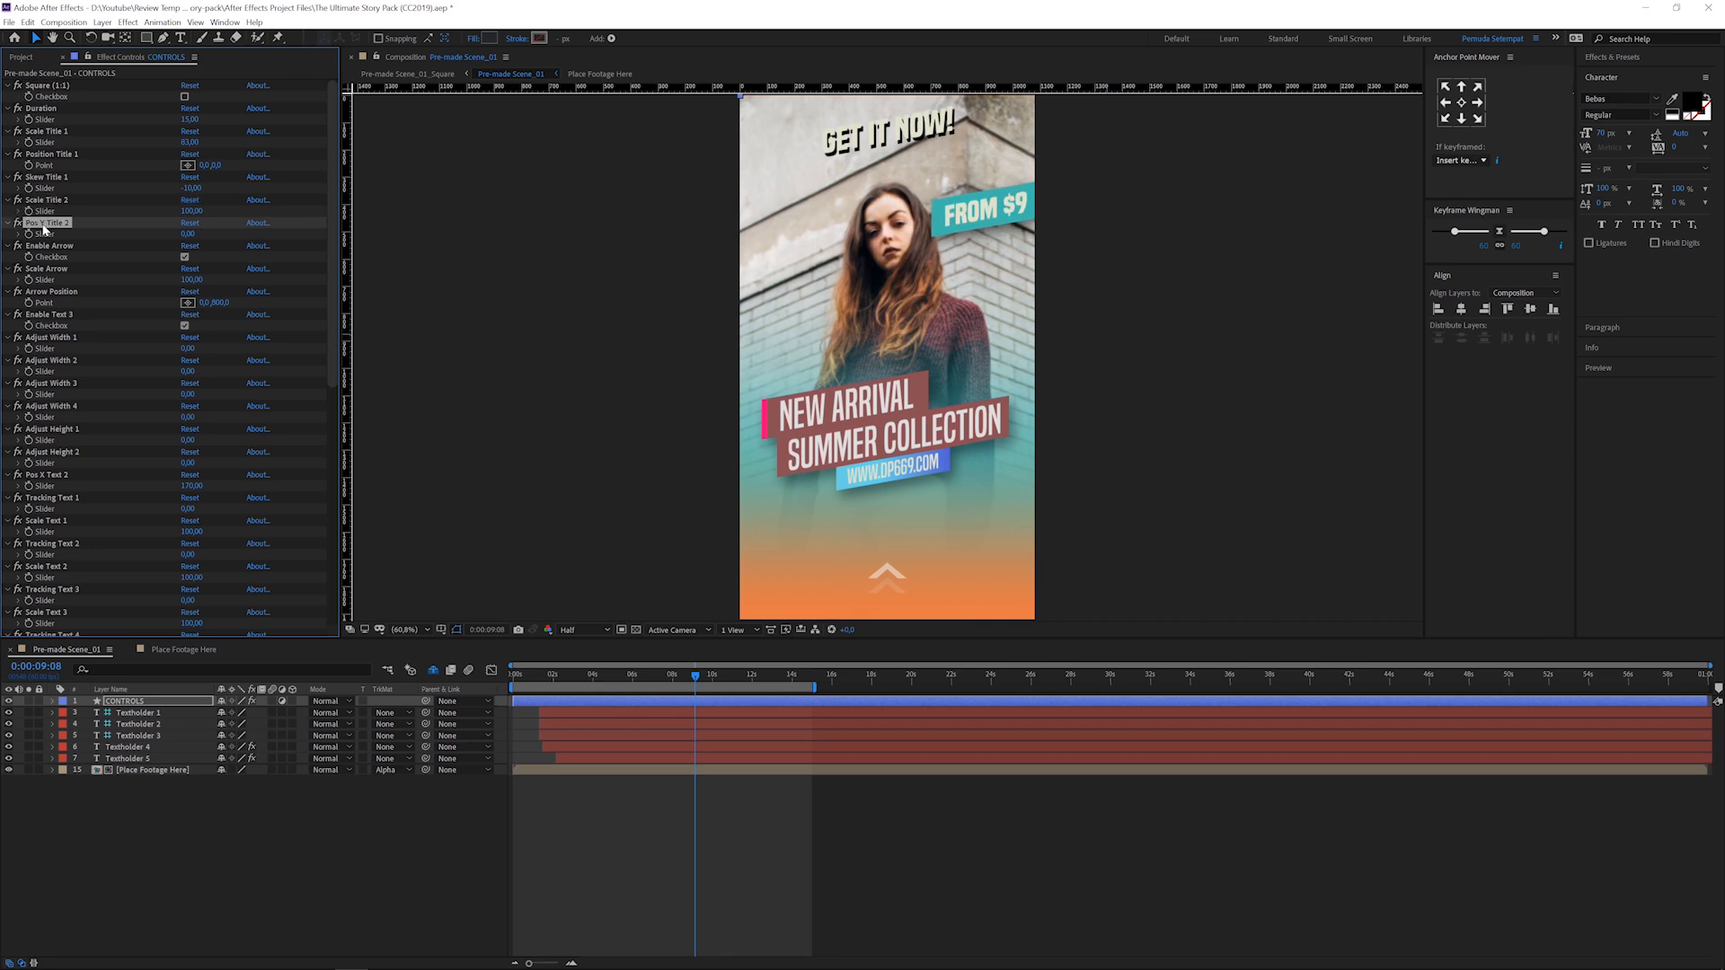
pyautogui.moveTo(188, 235); pyautogui.dragTo(416, 288)
# Step: Turn the arrow off and on again through Enable Arrow, and try a different Scale Arrow value
pyautogui.click(53, 270)
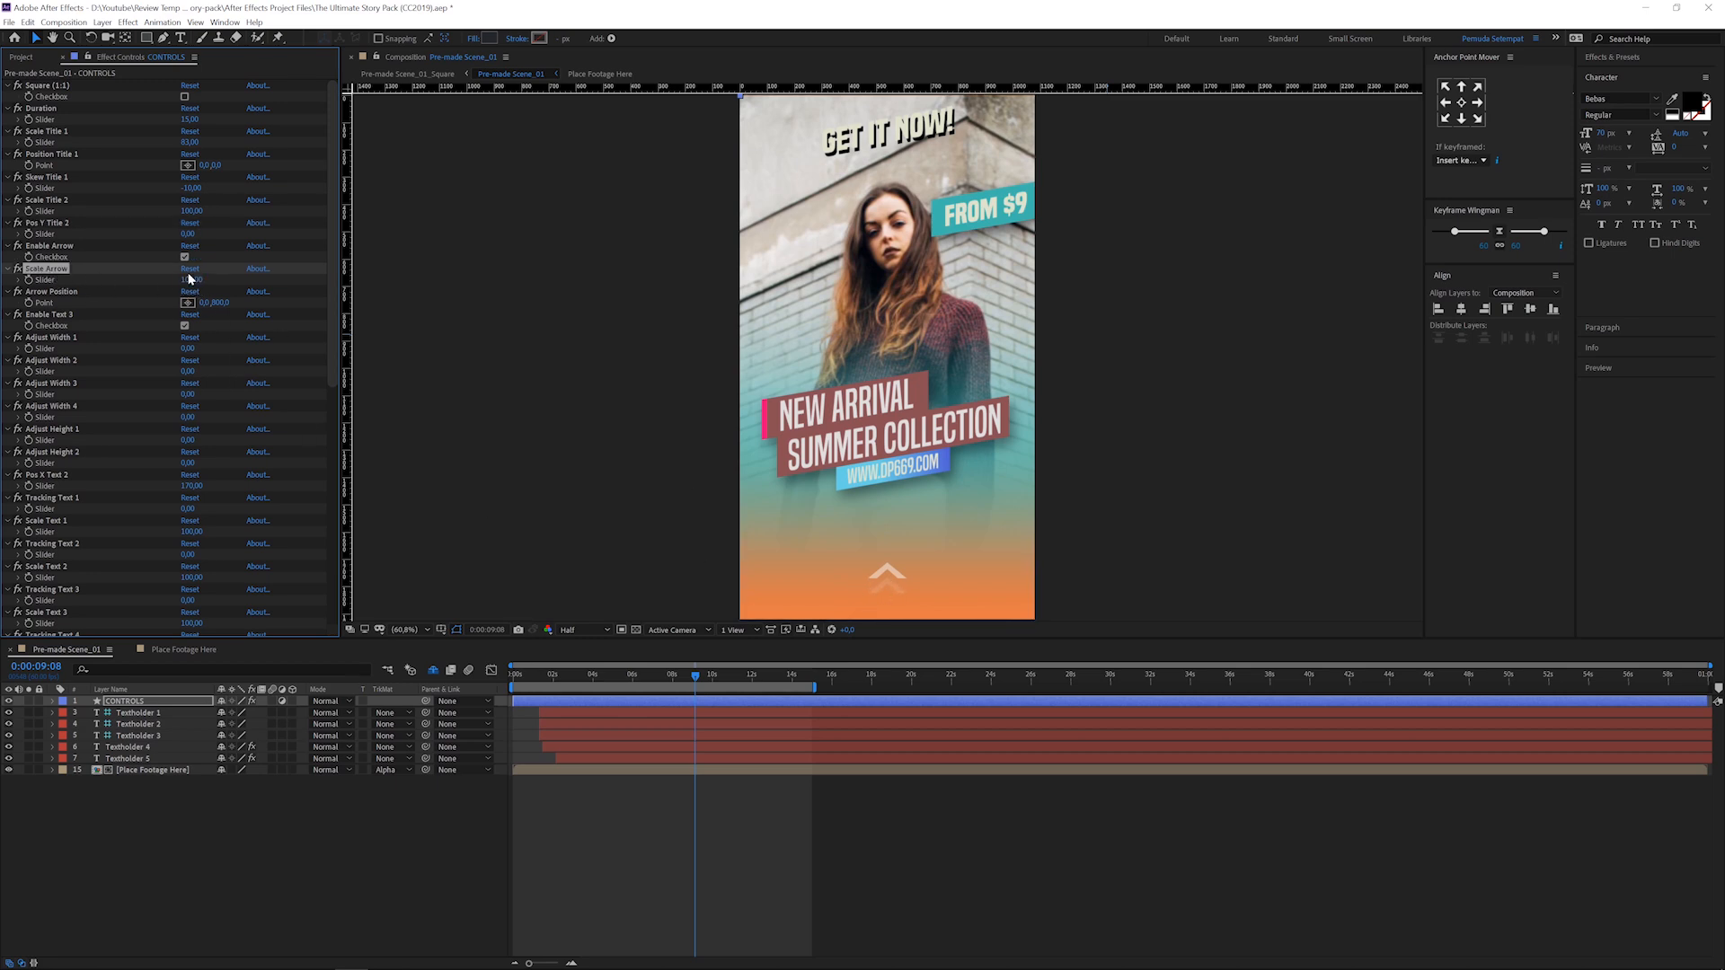
pyautogui.click(45, 248)
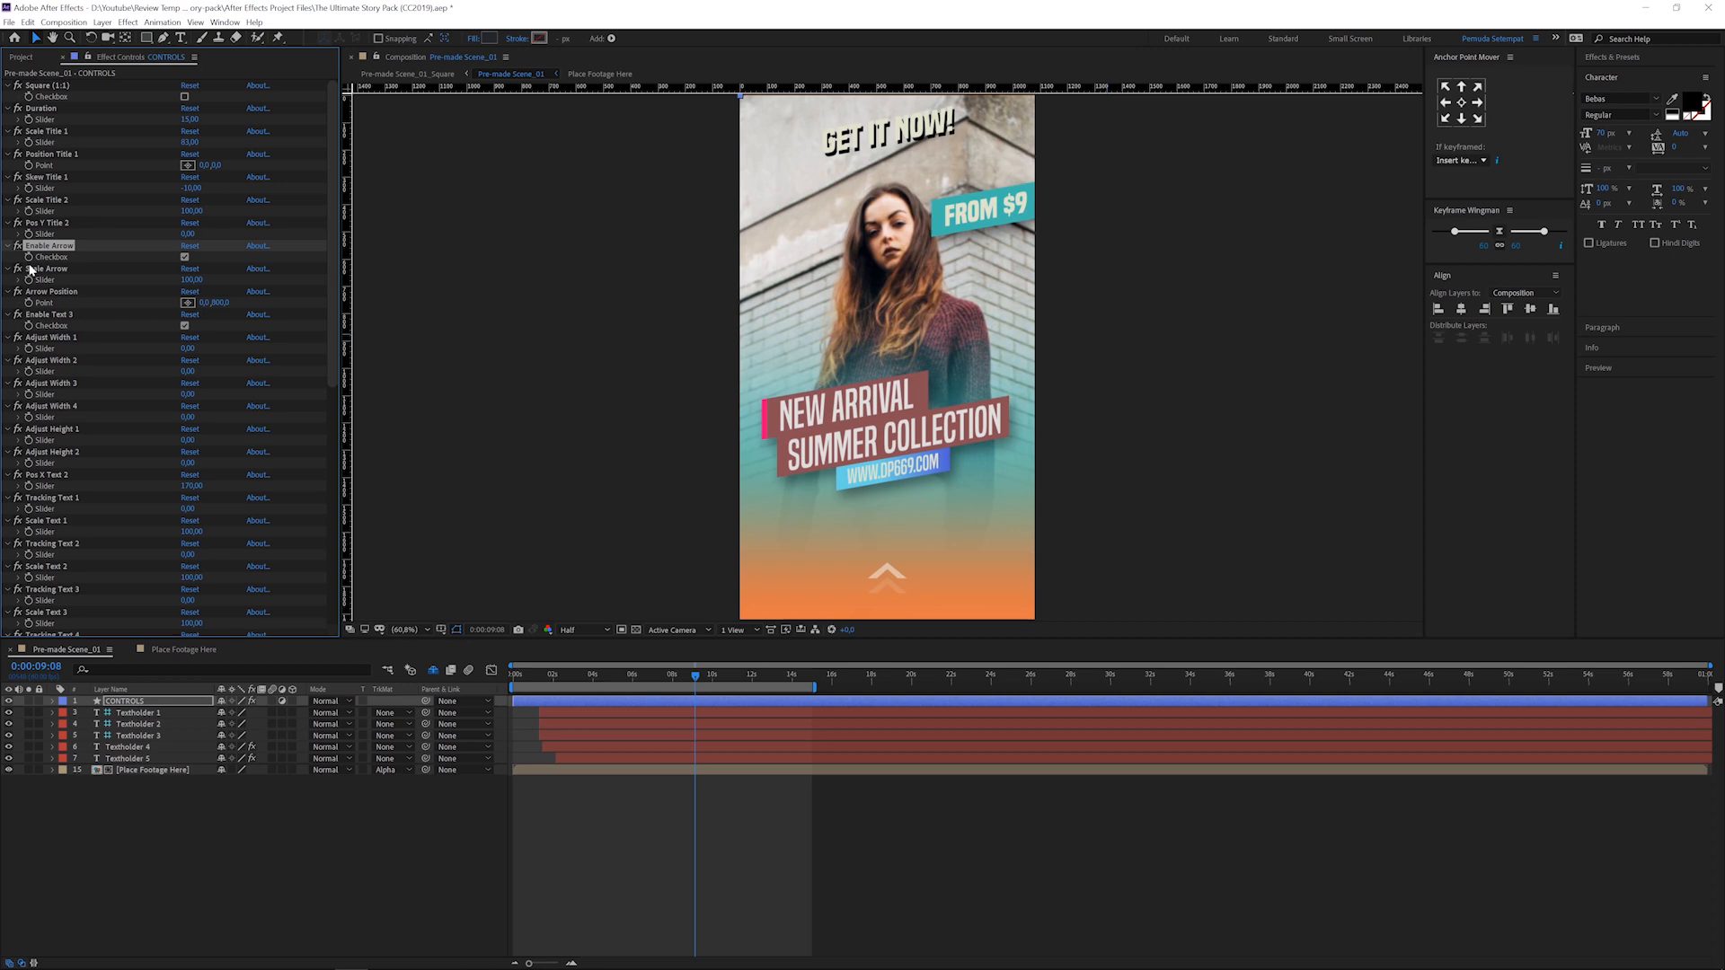
pyautogui.click(184, 257)
pyautogui.click(184, 257)
pyautogui.click(83, 273)
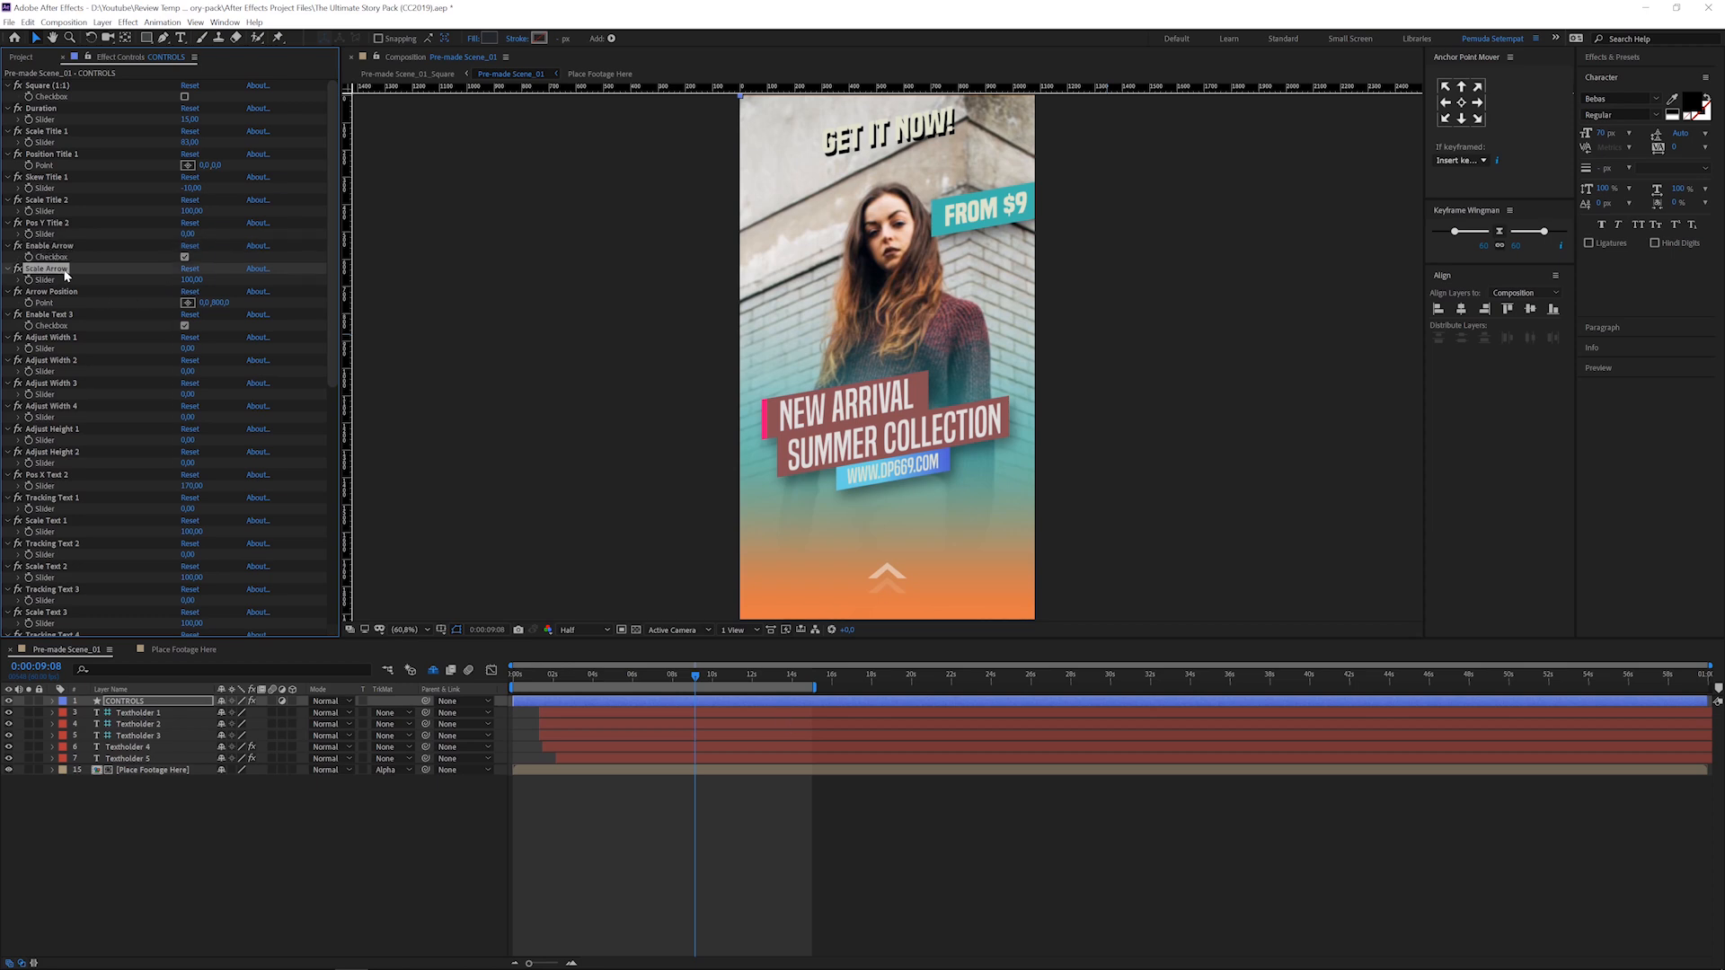
pyautogui.moveTo(190, 280); pyautogui.dragTo(217, 280)
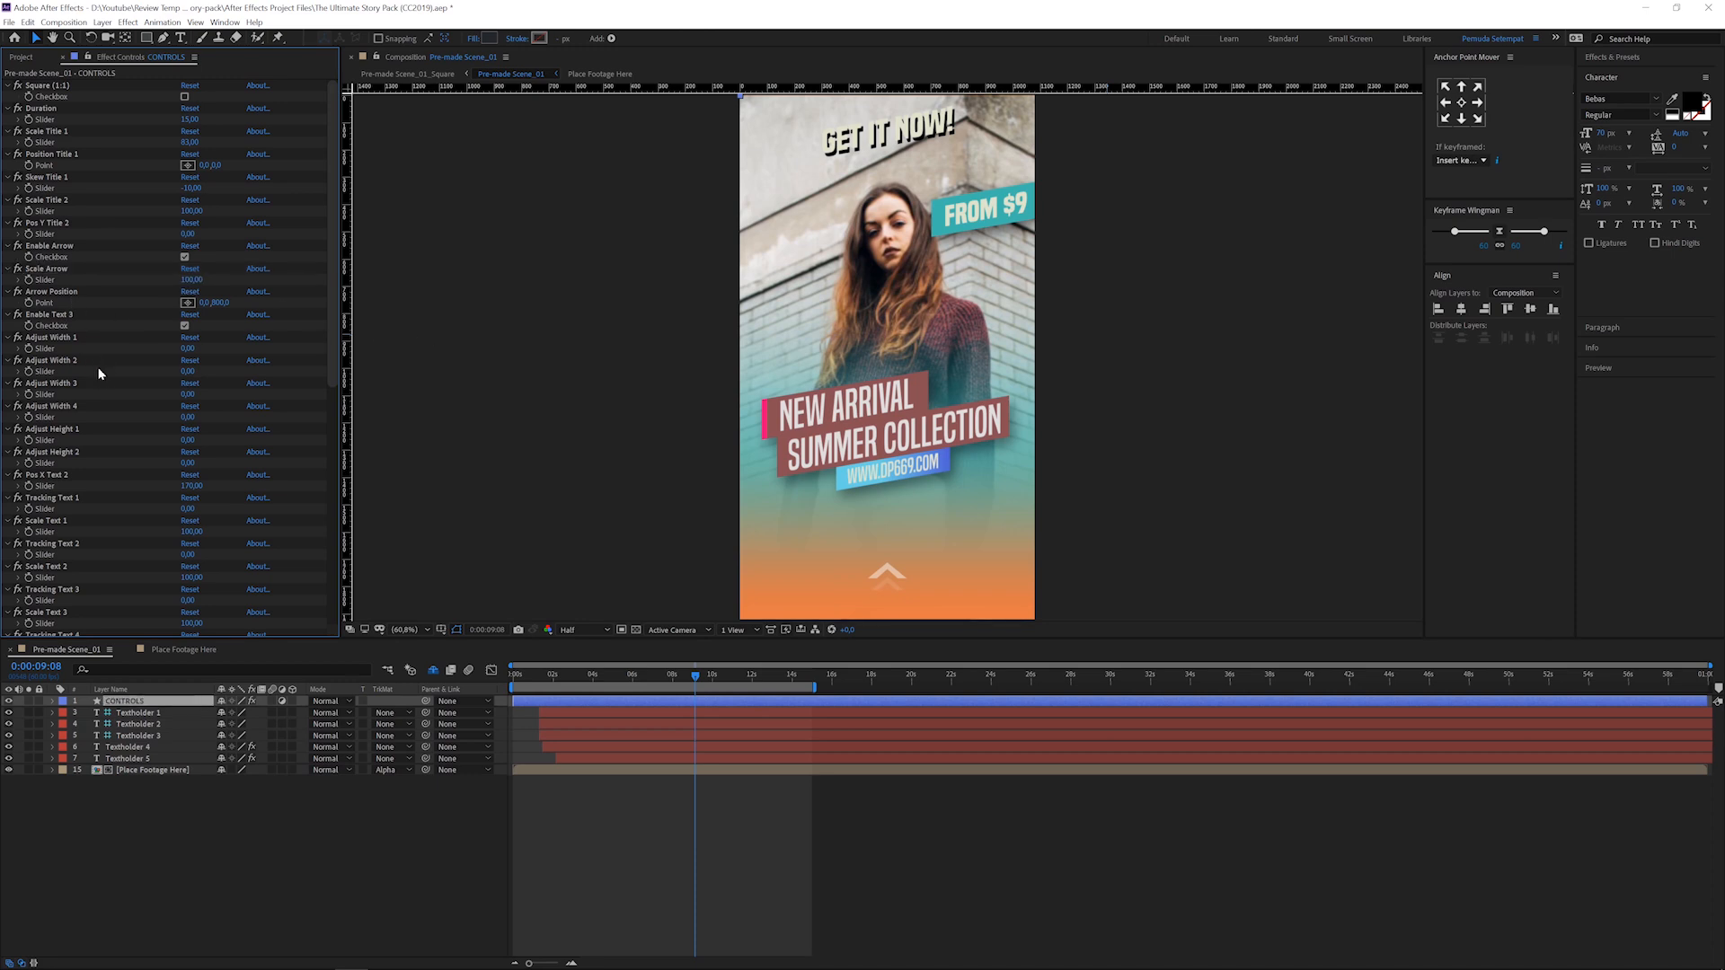
# Step: Try out the Adjust Width 4 and Adjust Height 1 values, returning both to 0
pyautogui.click(70, 409)
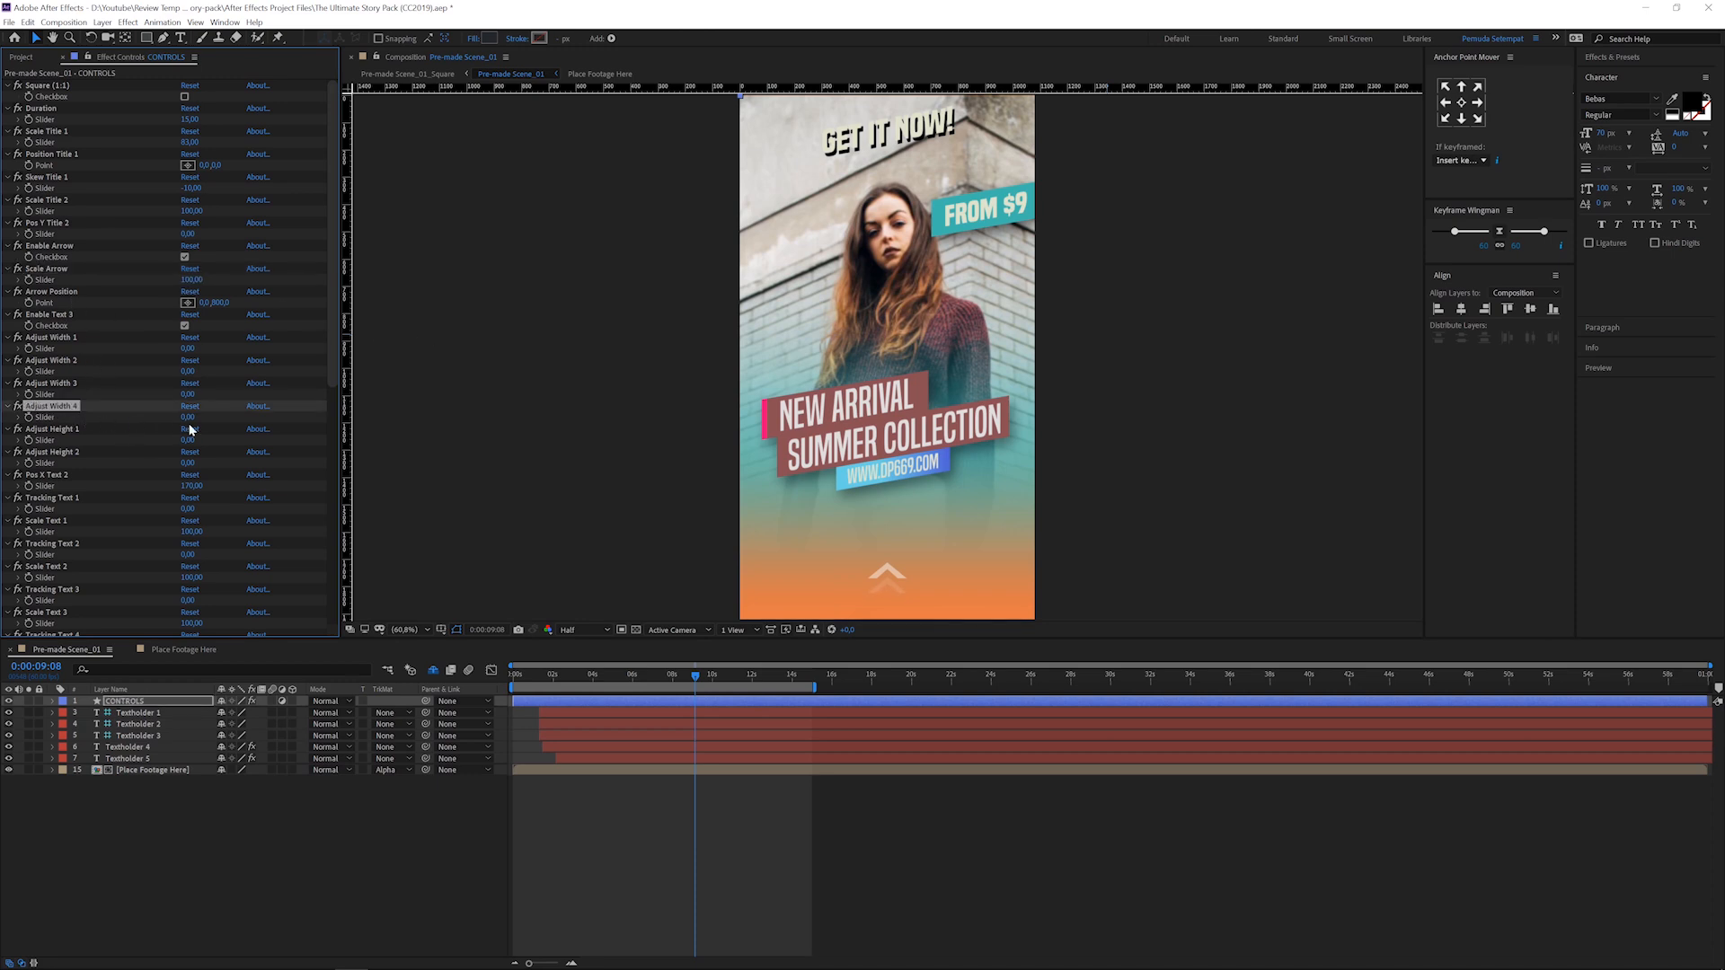
pyautogui.moveTo(188, 417)
pyautogui.mouseDown()
pyautogui.moveTo(236, 413)
pyautogui.moveTo(183, 417)
pyautogui.mouseUp()
pyautogui.click(58, 429)
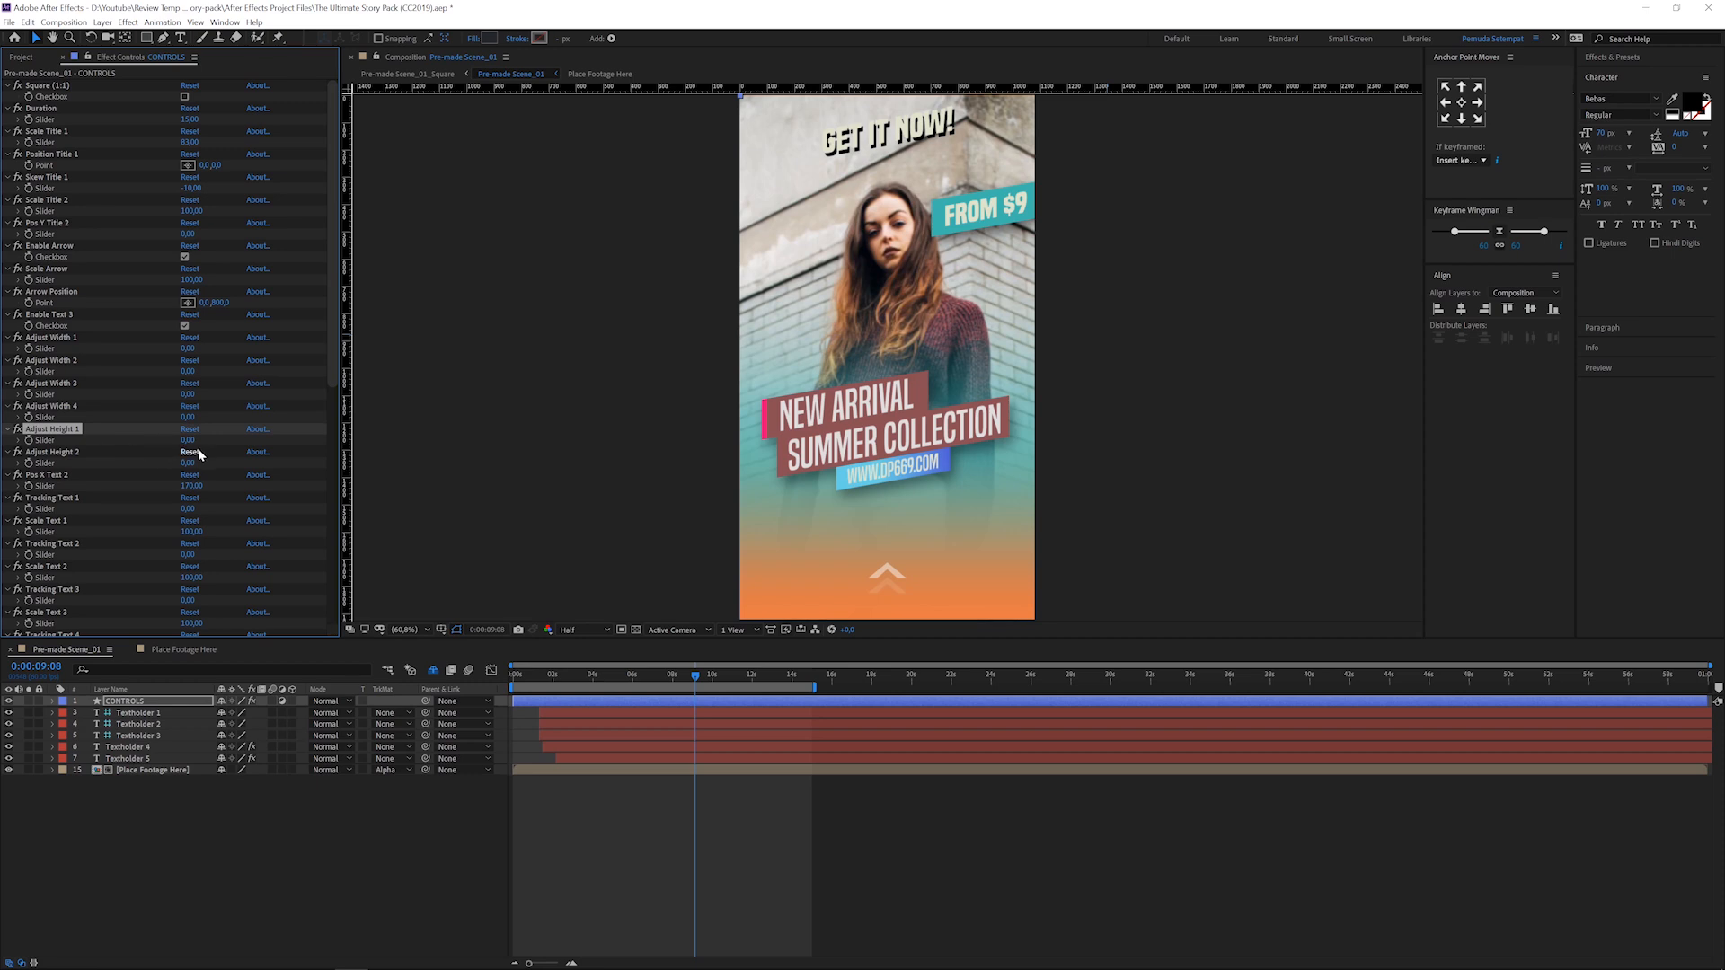
pyautogui.moveTo(191, 440)
pyautogui.mouseDown()
pyautogui.moveTo(221, 441)
pyautogui.moveTo(199, 456)
pyautogui.mouseUp()
pyautogui.scroll(-8, 228, 364)
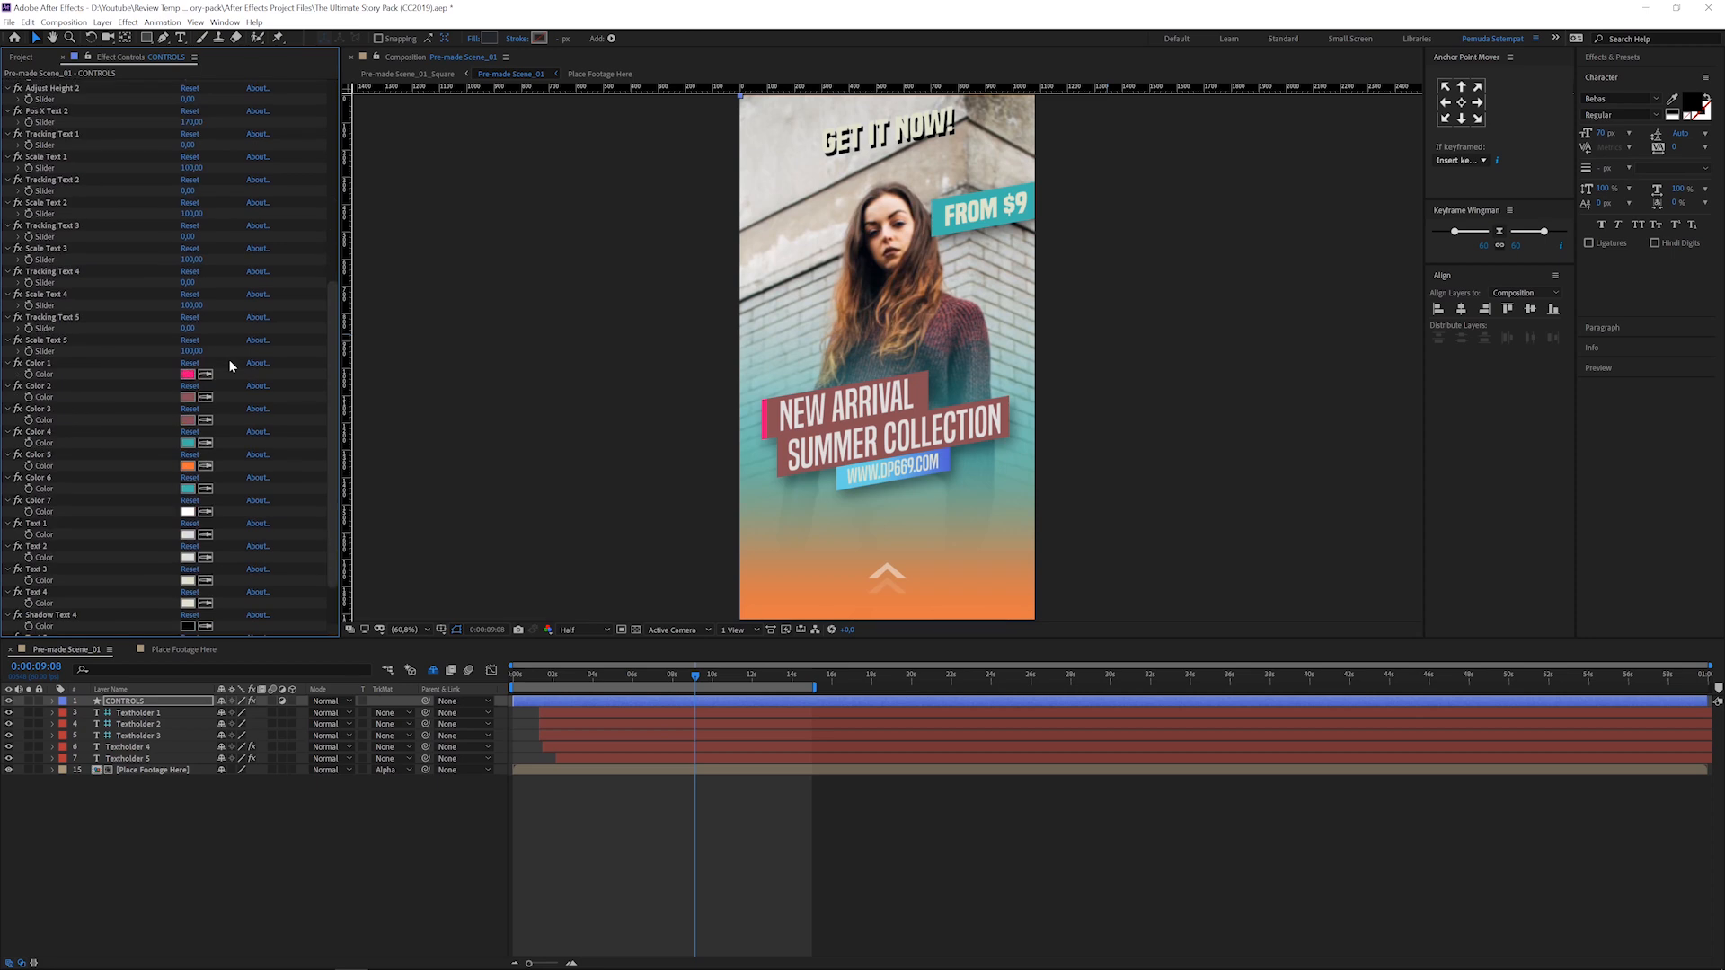
pyautogui.scroll(8, 230, 364)
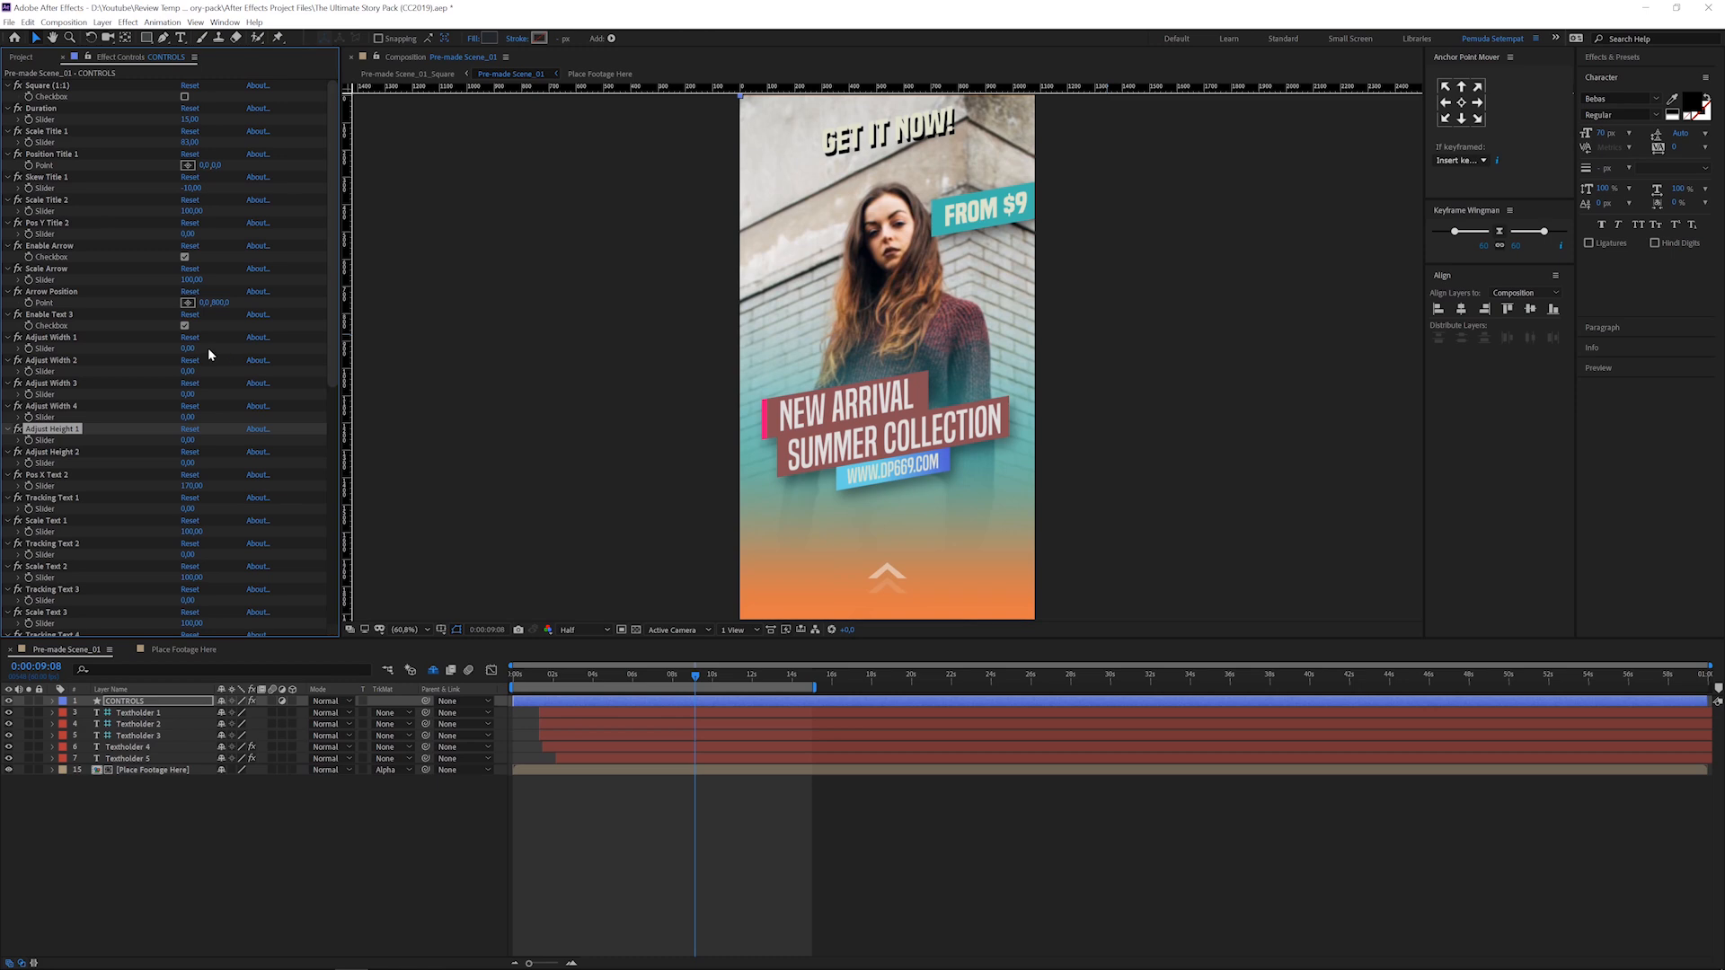
pyautogui.scroll(-10, 126, 417)
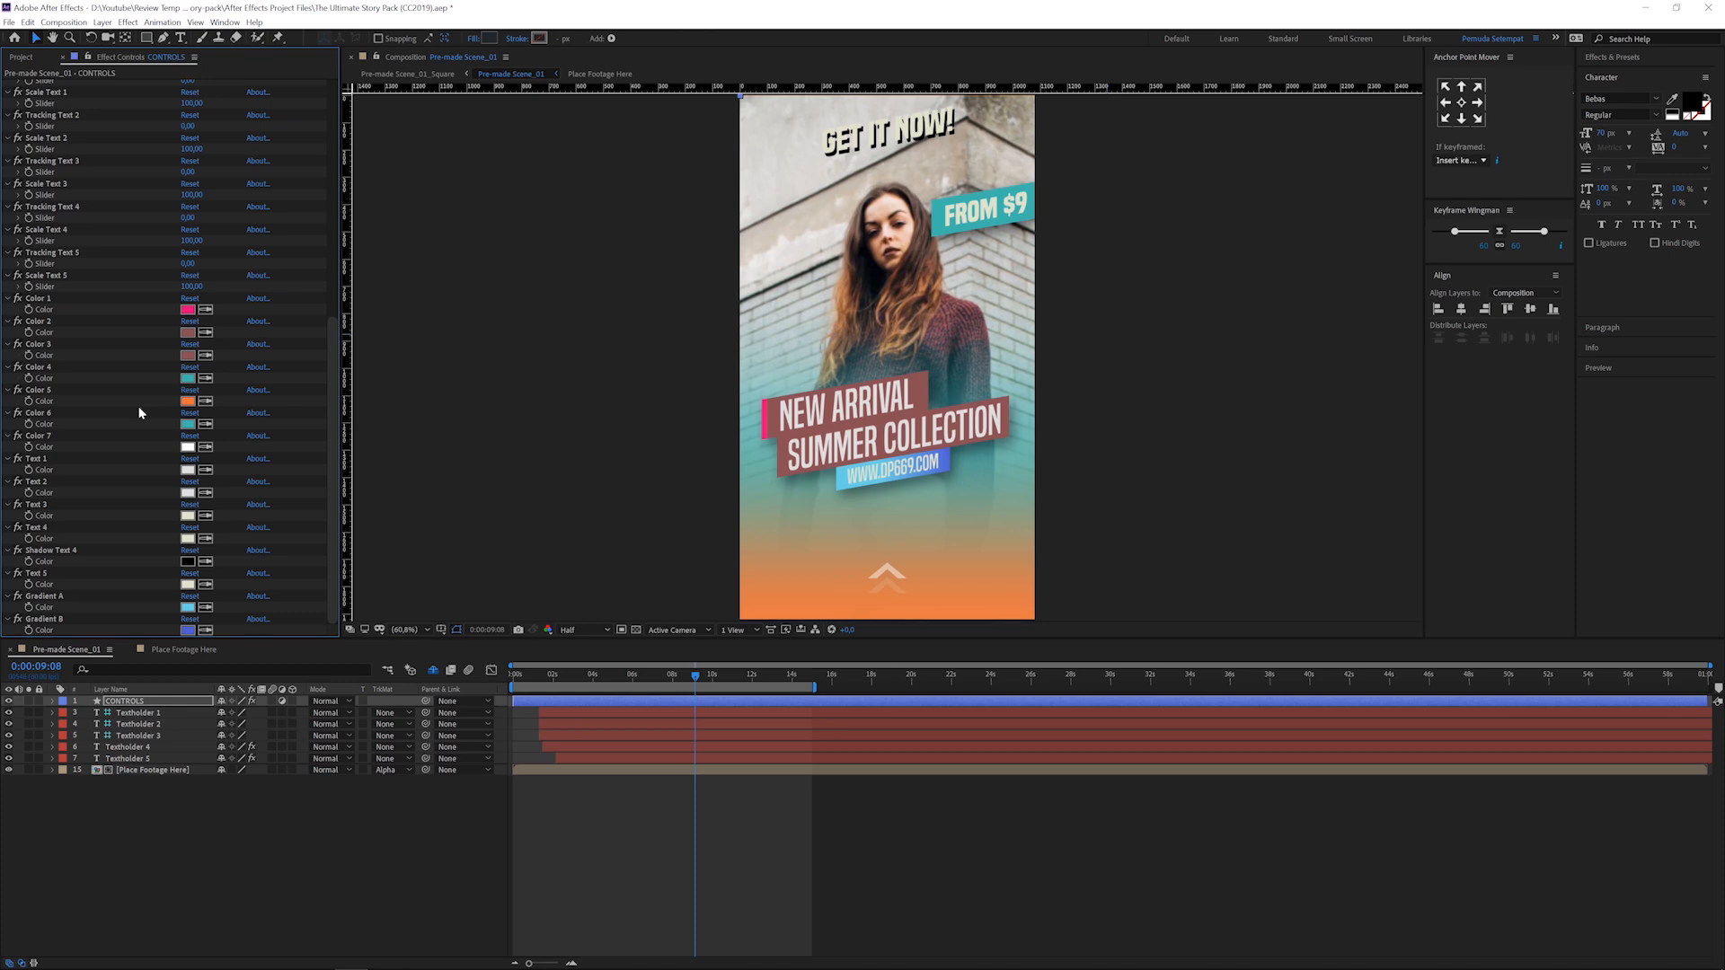
# Step: Open the Pre-made Scene_05 composition from its folder inside 01. Pre-made Scenes
pyautogui.click(21, 58)
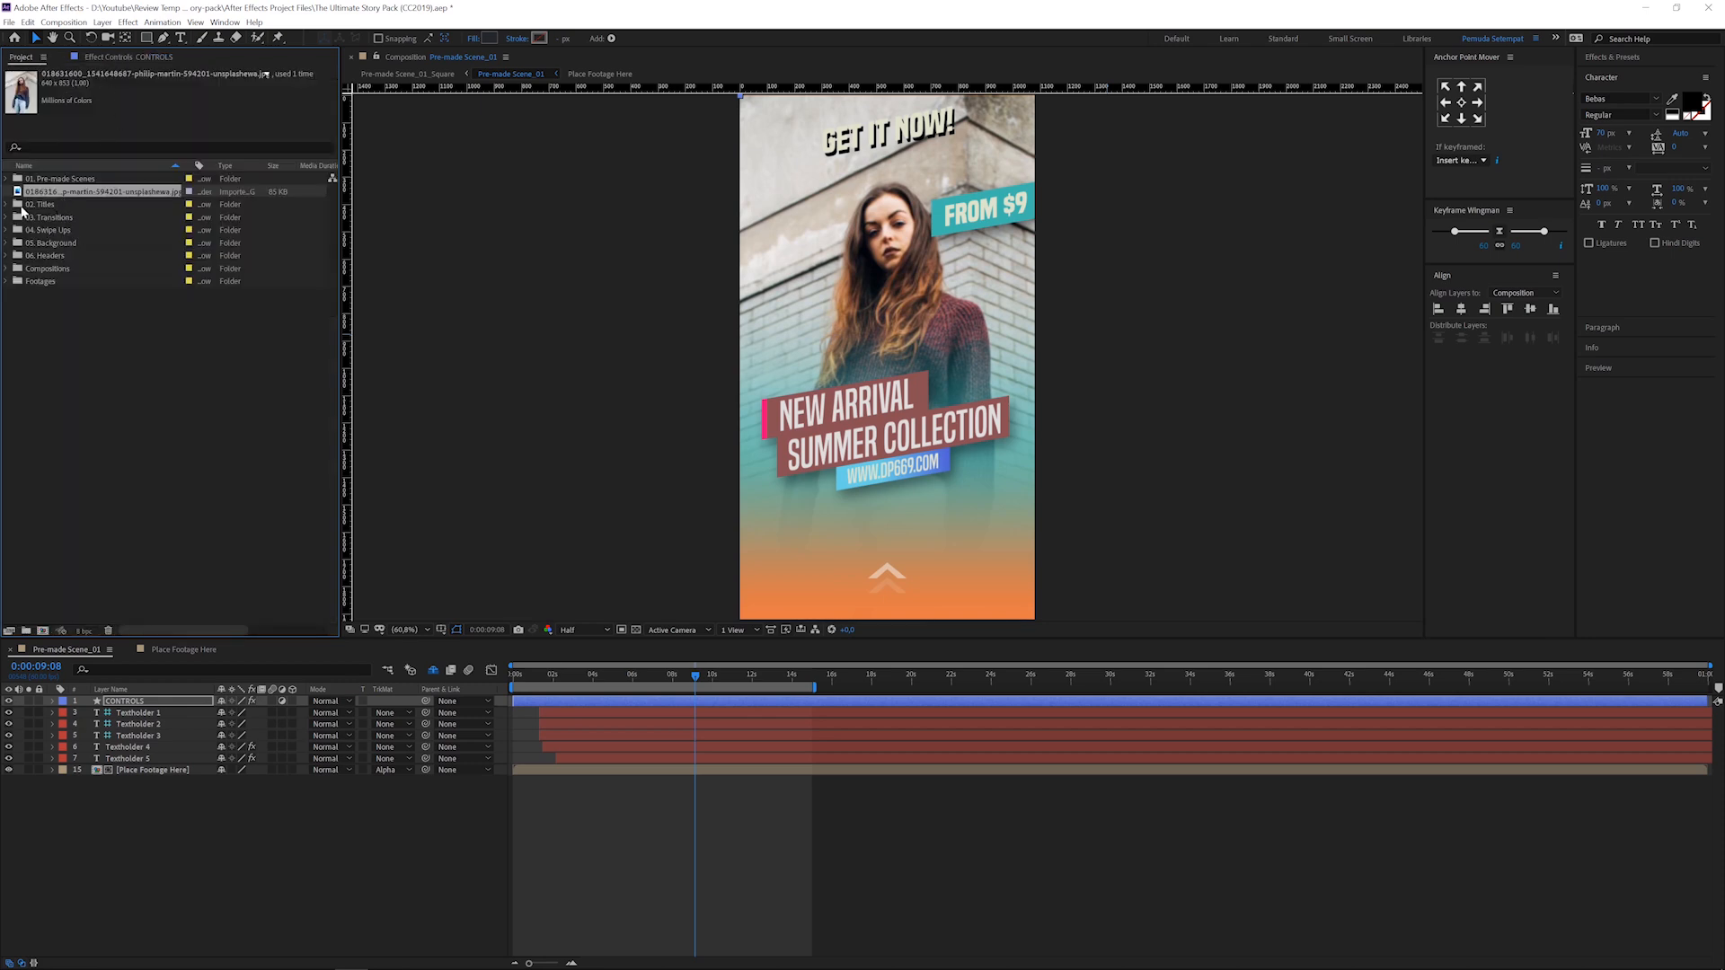
pyautogui.click(8, 178)
pyautogui.click(77, 244)
pyautogui.doubleClick(81, 244)
pyautogui.doubleClick(108, 258)
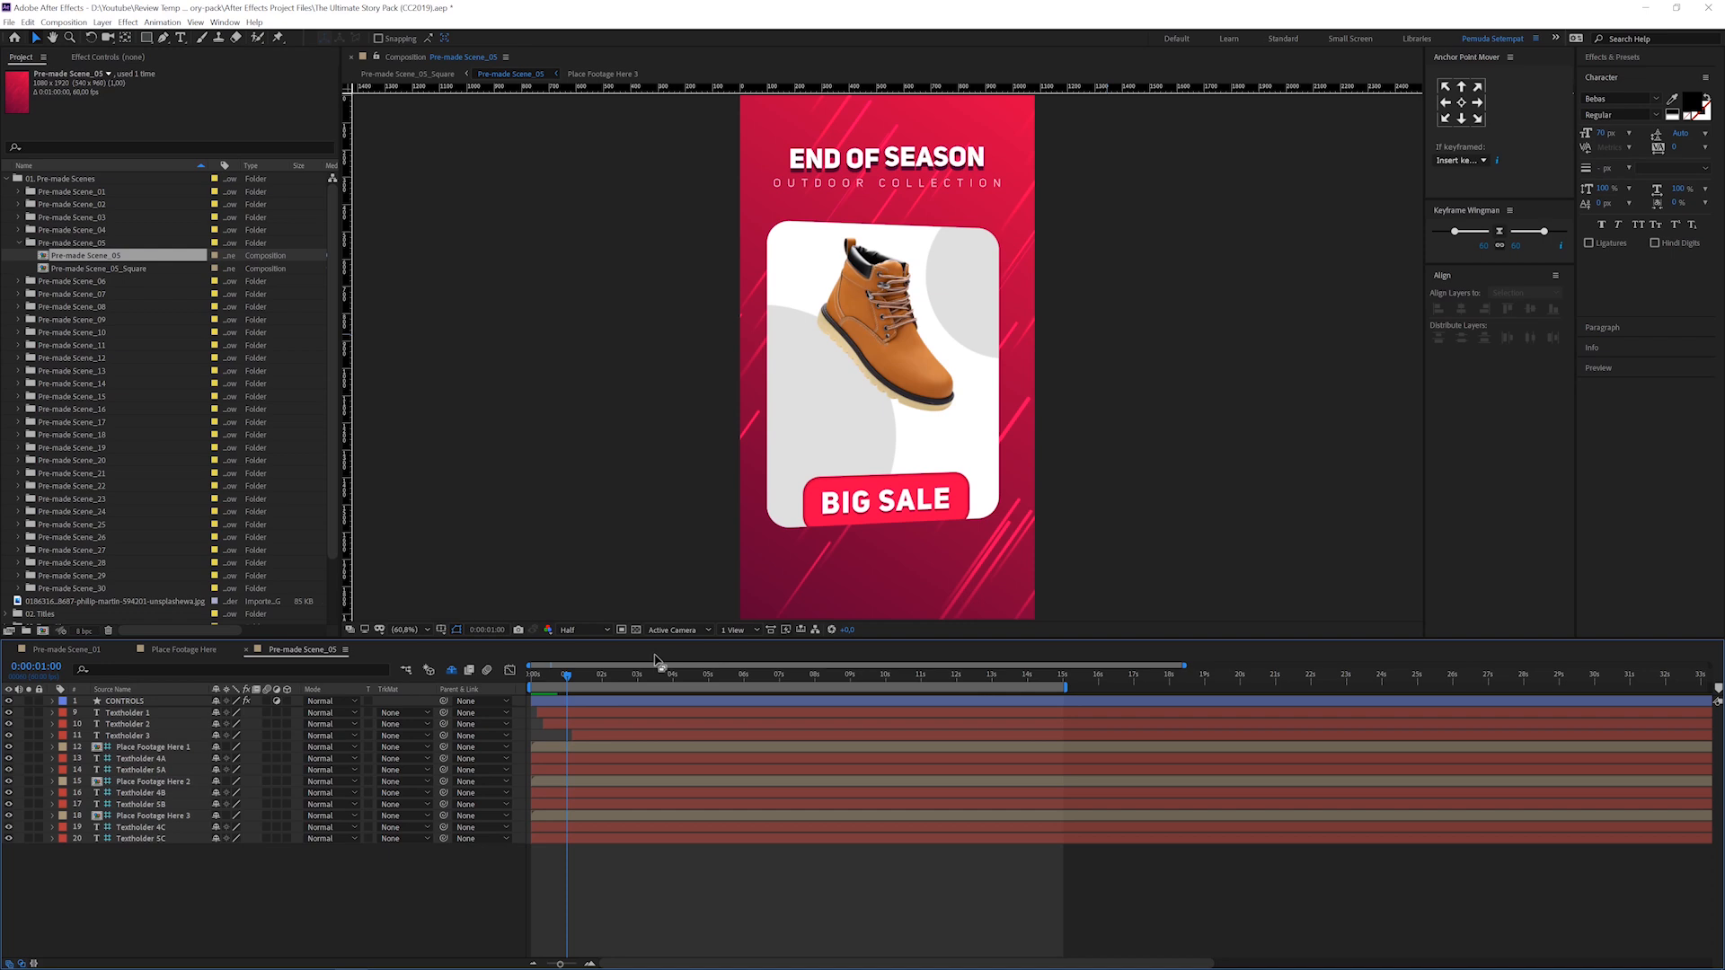
# Step: Preview Pre-made Scene_05 further along its timeline and locate its three Place Footage Here layers
pyautogui.moveTo(568, 676); pyautogui.dragTo(719, 677)
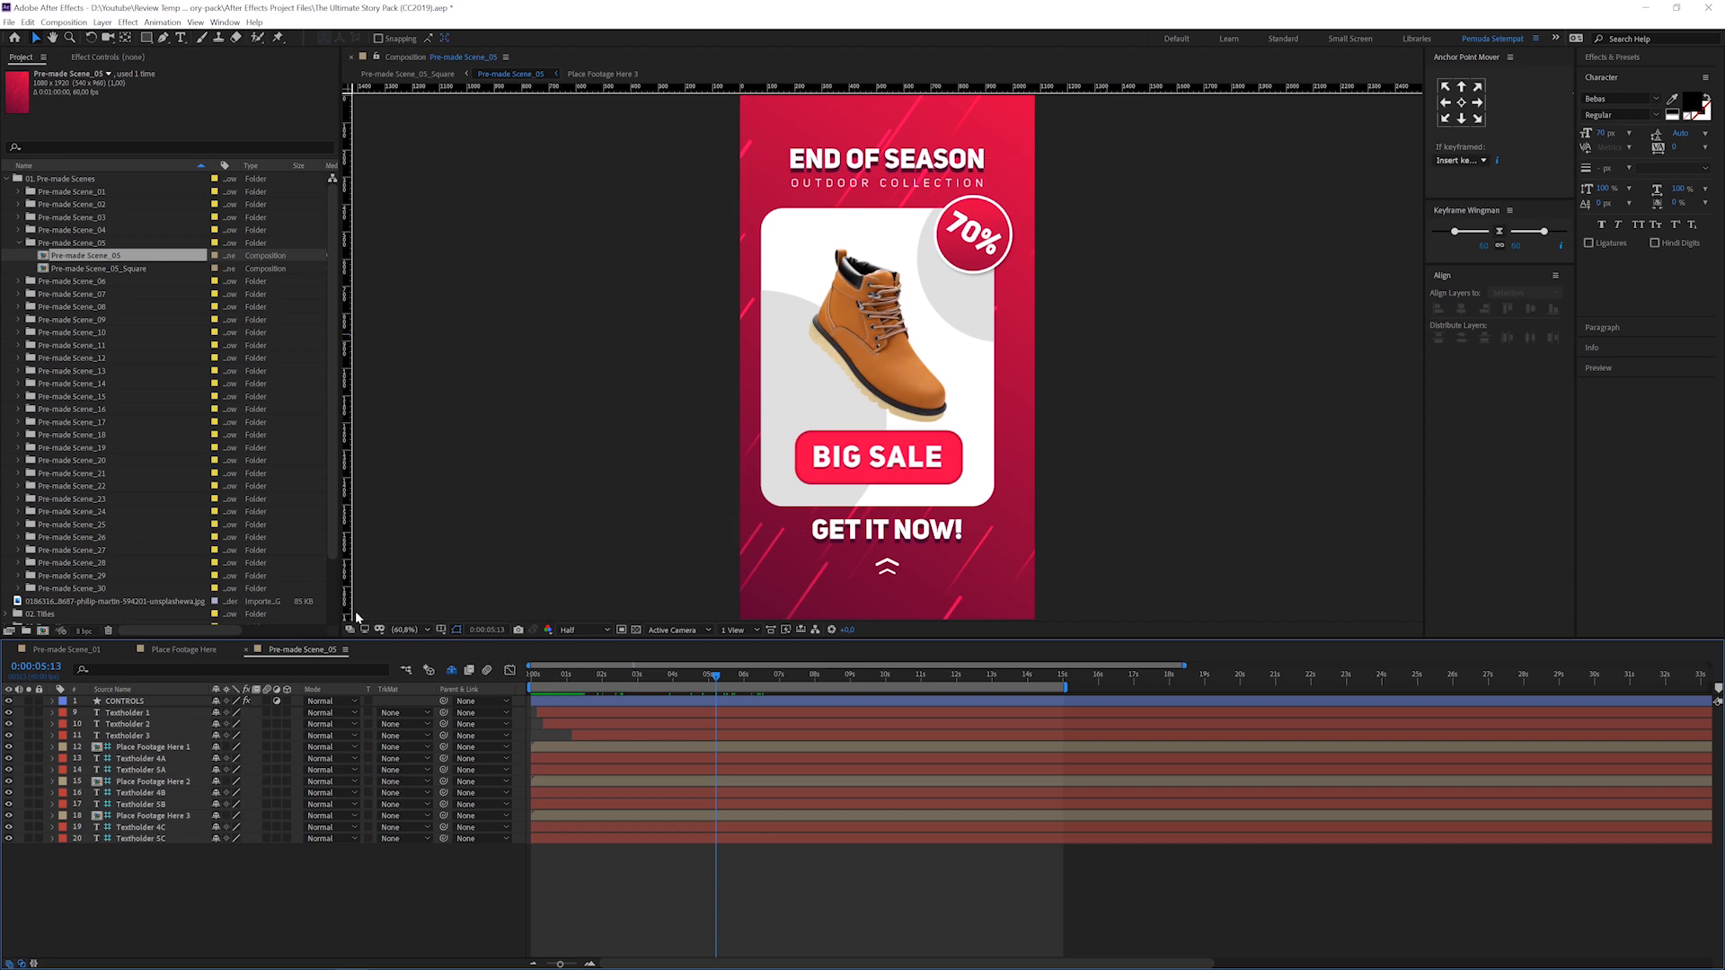
pyautogui.click(157, 816)
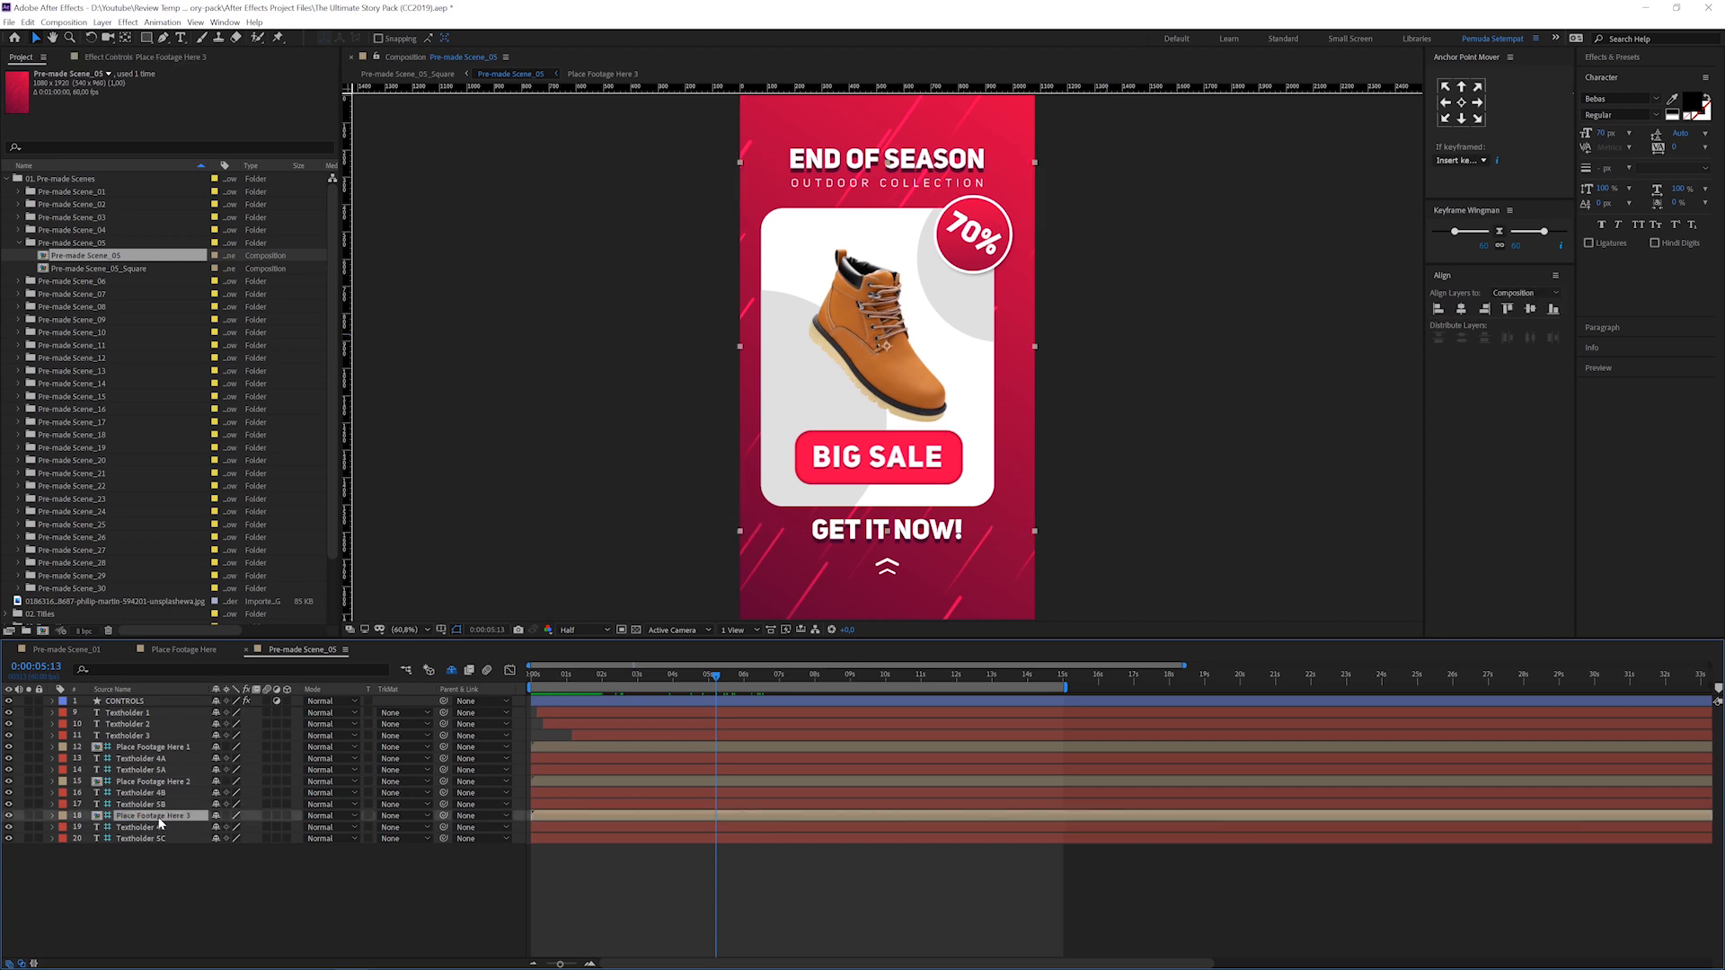
pyautogui.click(171, 747)
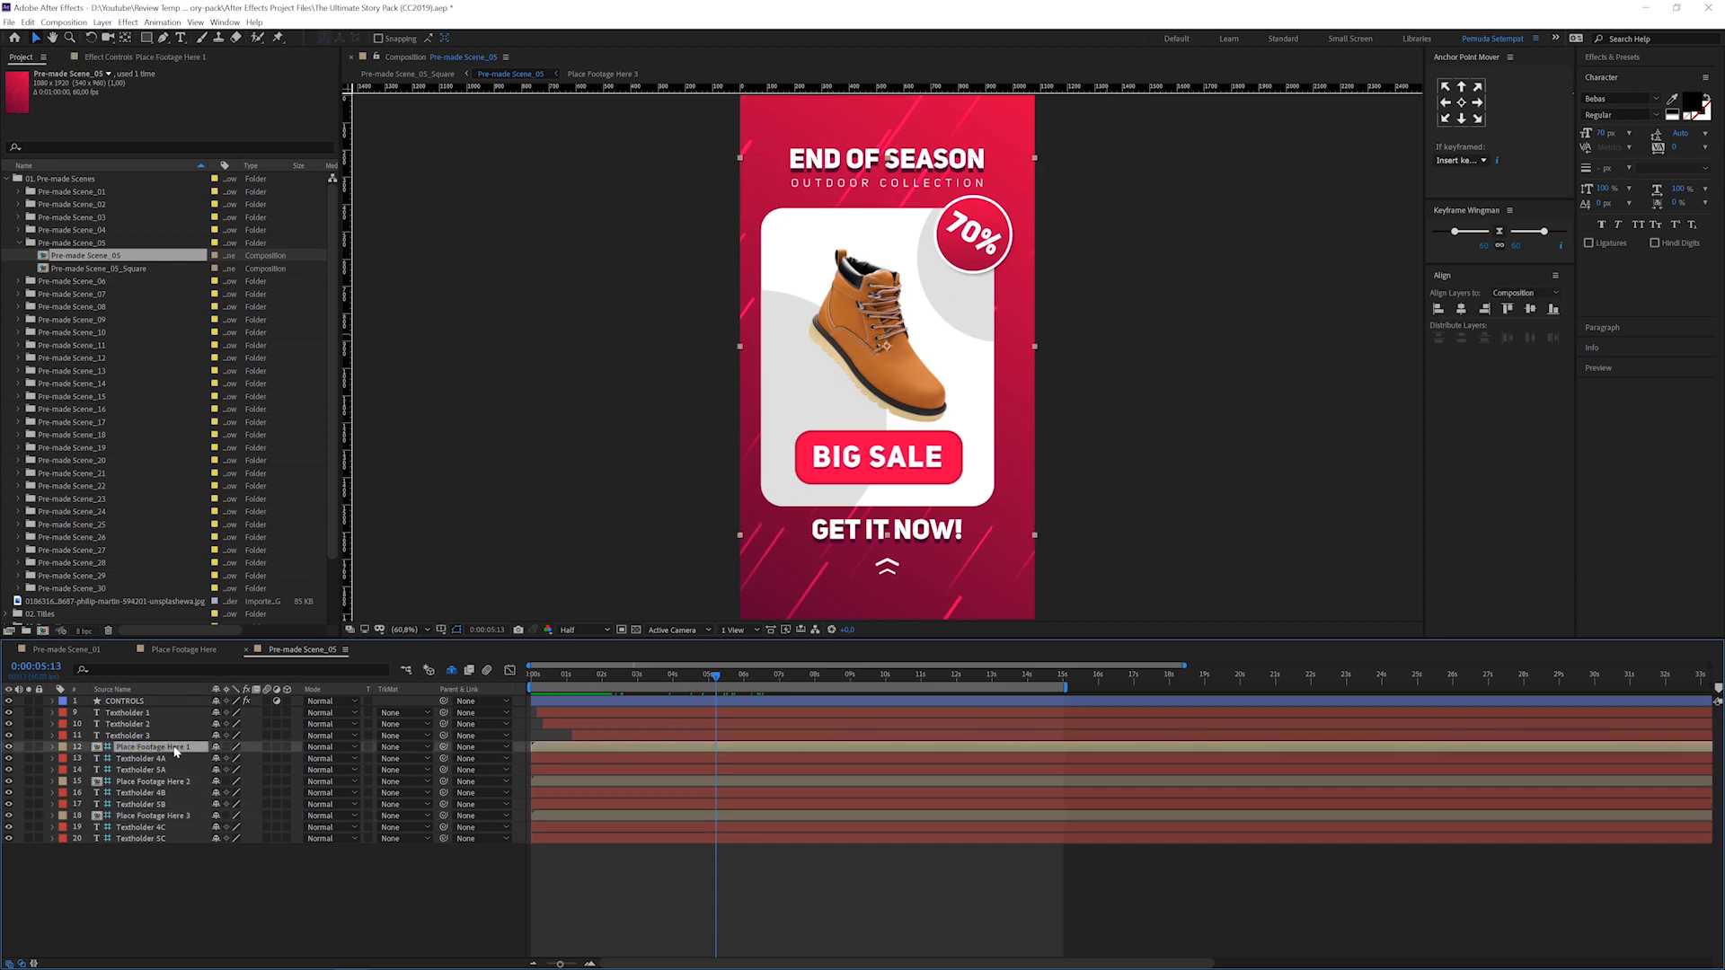
pyautogui.click(169, 782)
pyautogui.click(155, 815)
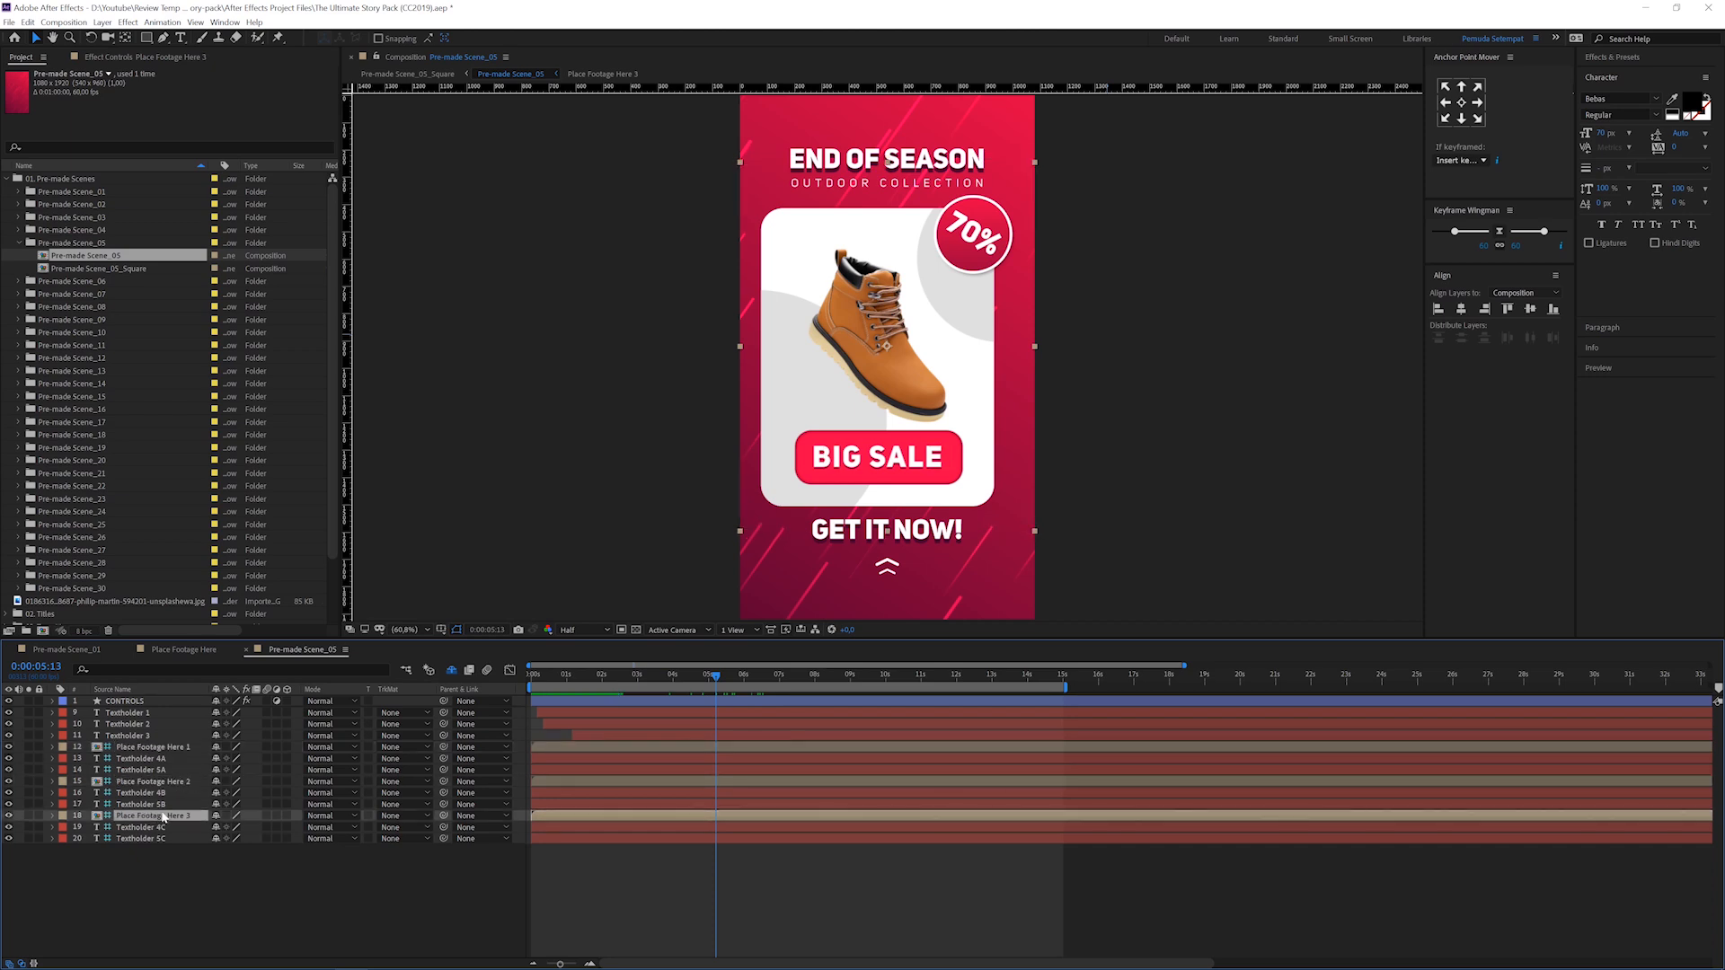
# Step: Open Place Footage Here 1, examine its Photo-05.png layer, and compare it with how the boot moves in Pre-made Scene_05
pyautogui.doubleClick(175, 751)
pyautogui.click(625, 676)
pyautogui.moveTo(626, 680); pyautogui.dragTo(641, 675)
pyautogui.click(162, 704)
pyautogui.scroll(1, 1039, 395)
pyautogui.scroll(-2, 951, 342)
pyautogui.scroll(2, 951, 341)
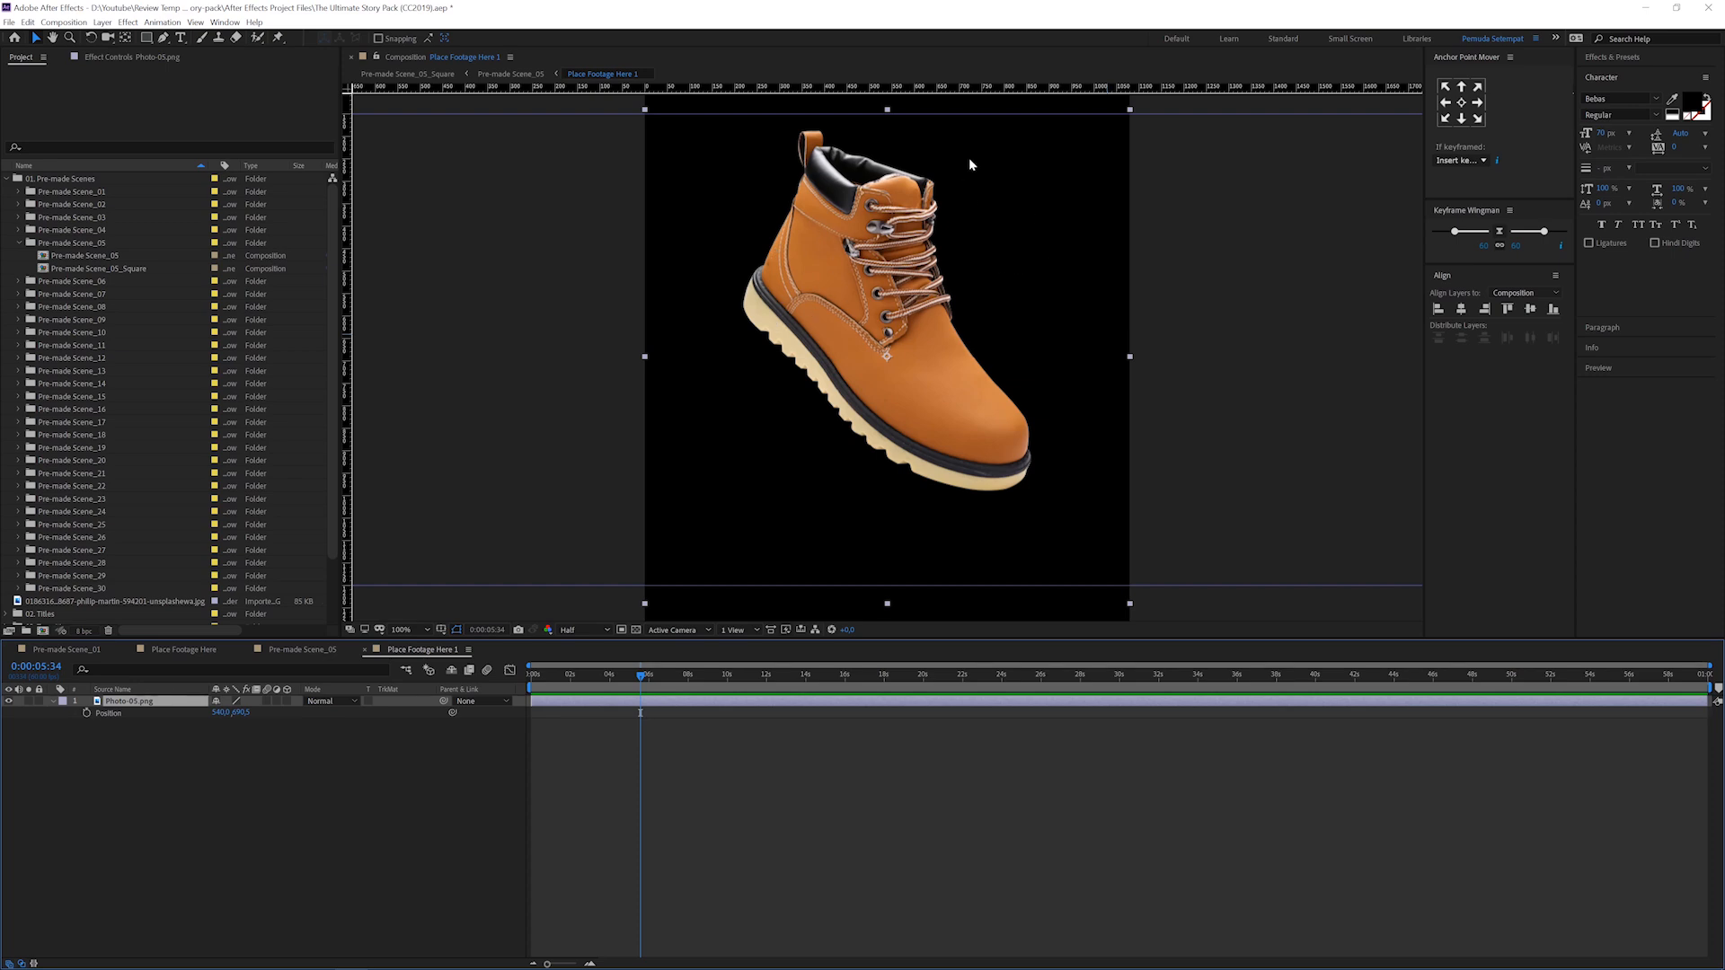
pyautogui.click(314, 650)
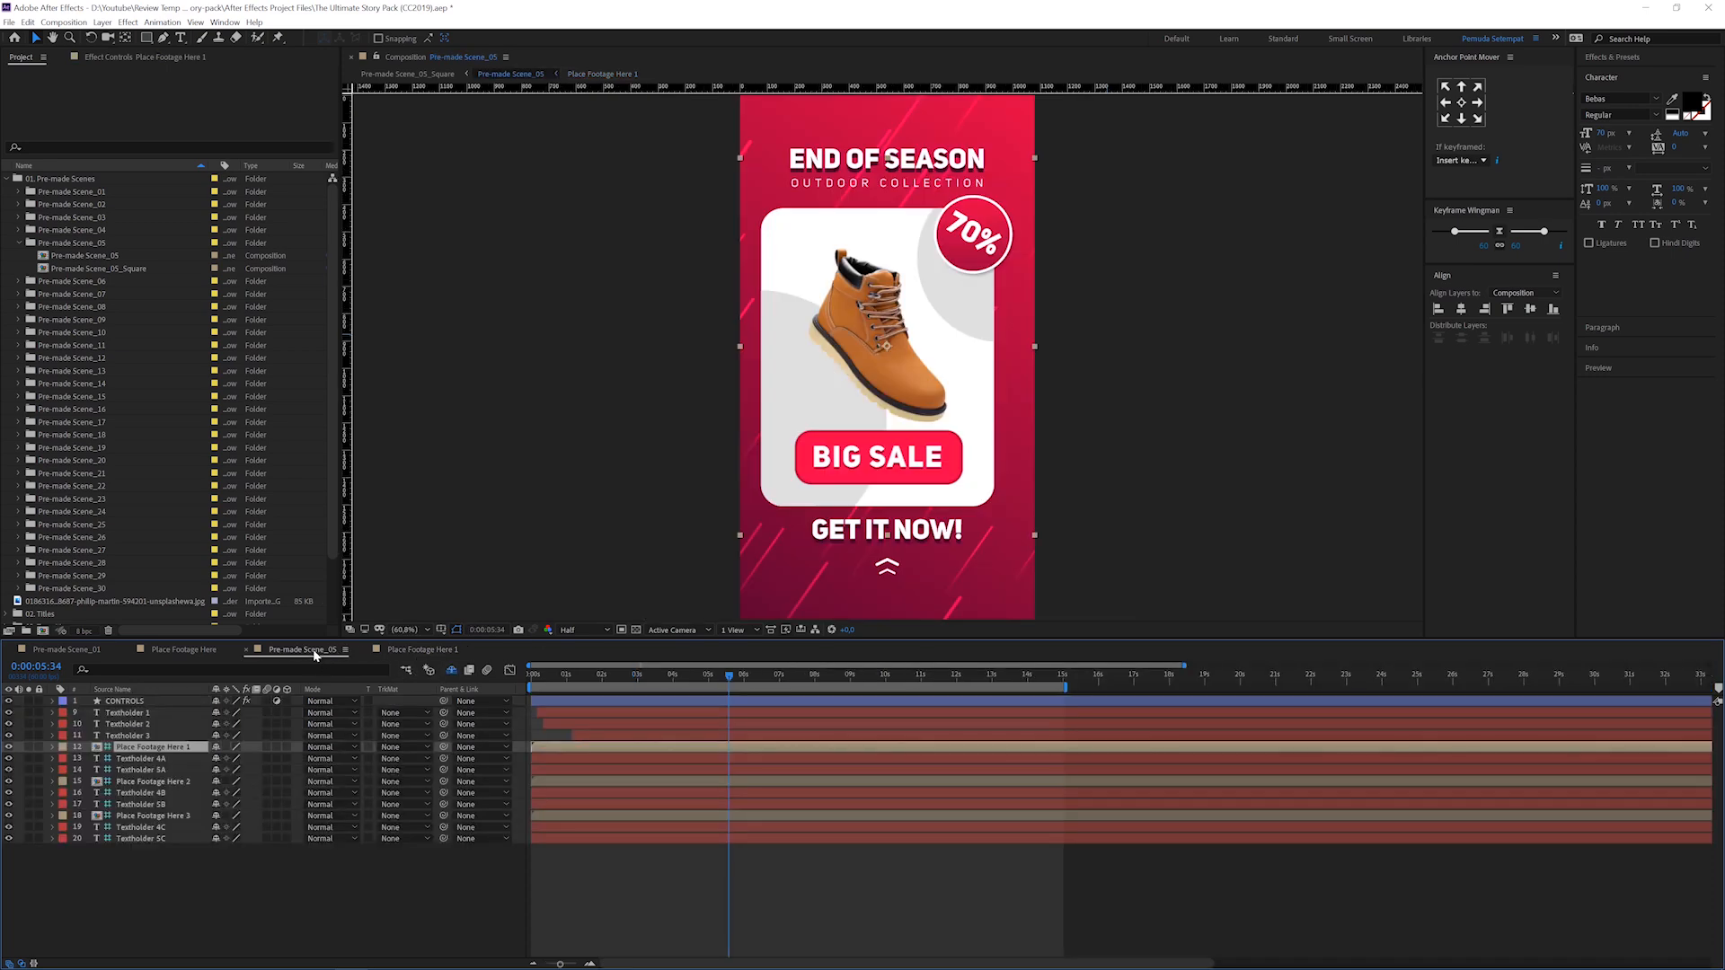
pyautogui.moveTo(755, 676); pyautogui.dragTo(645, 674)
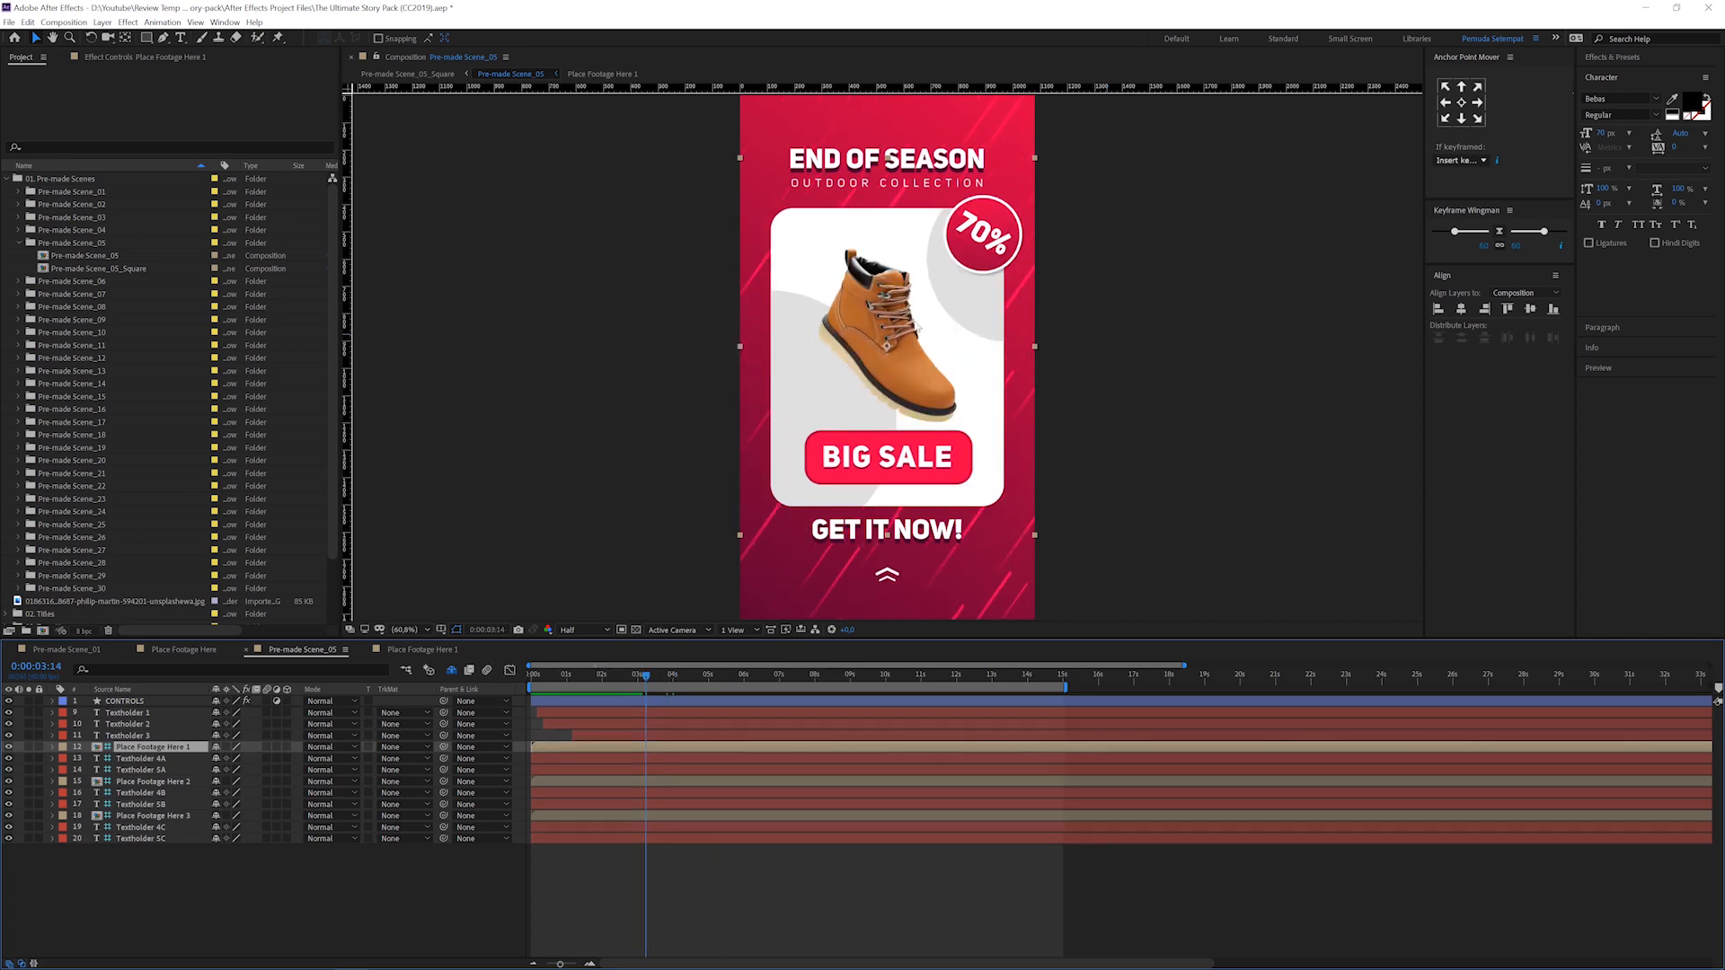
# Step: Add a red solid behind Photo-05.png in Place Footage Here 1 and check it in Pre-made Scene_05
pyautogui.click(416, 653)
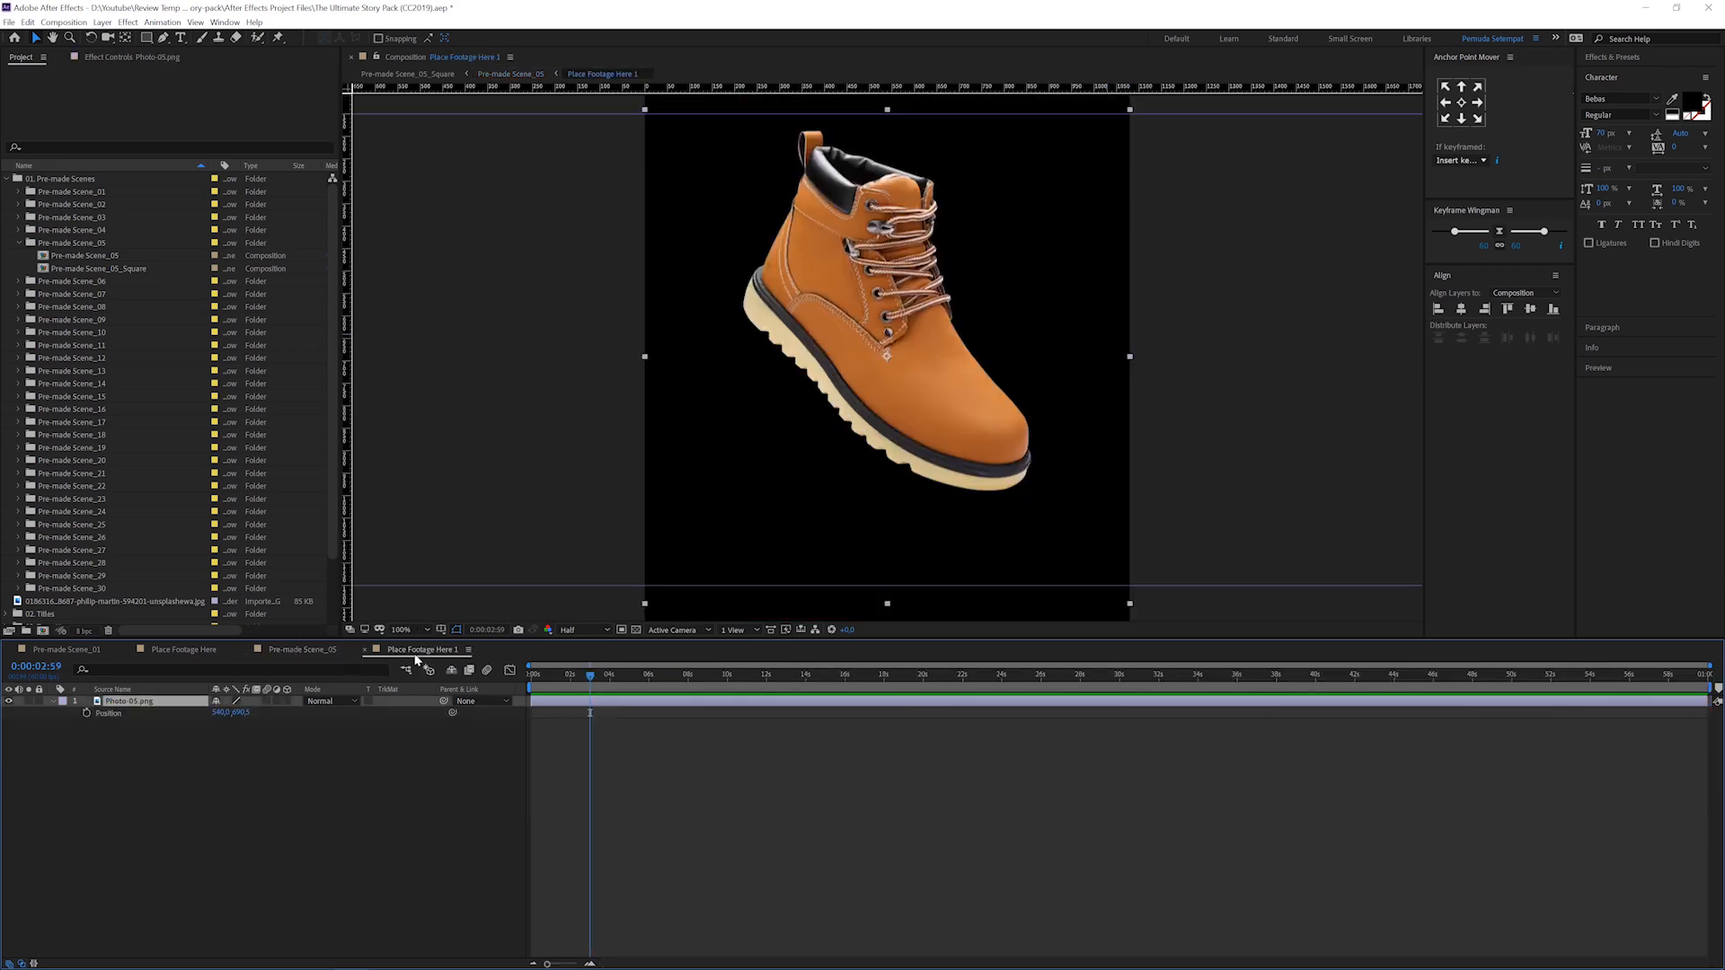
pyautogui.hotkey('ctrl', 'y')
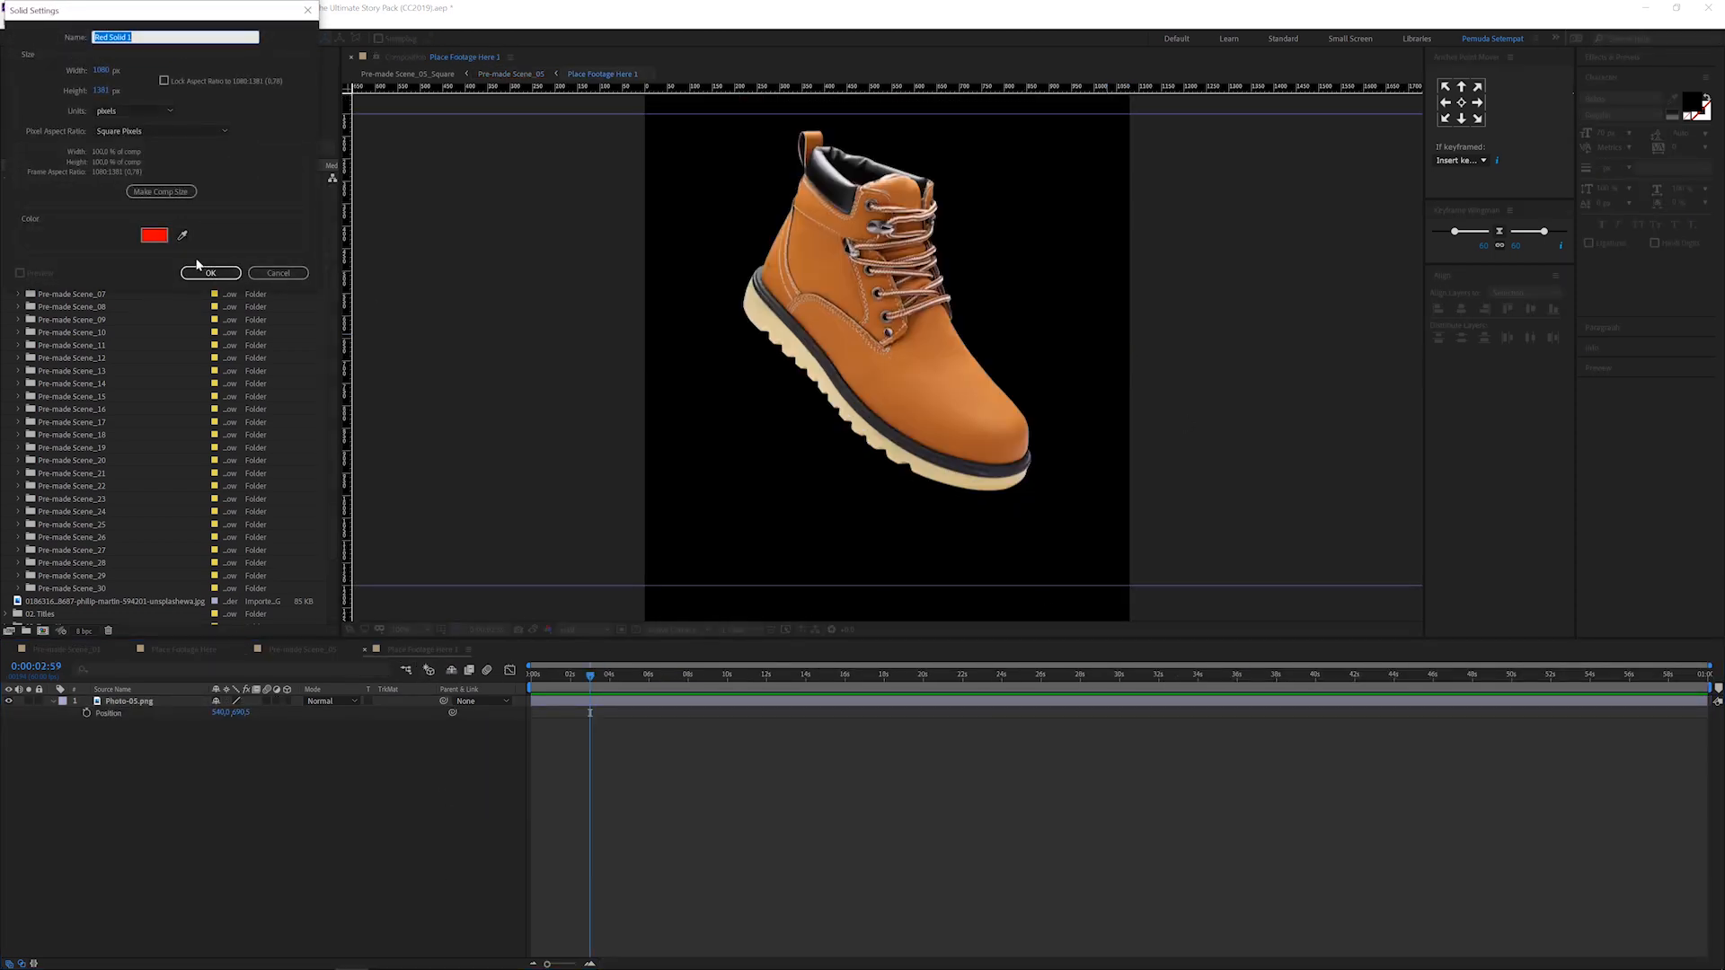
pyautogui.click(209, 273)
pyautogui.moveTo(126, 702); pyautogui.dragTo(157, 724)
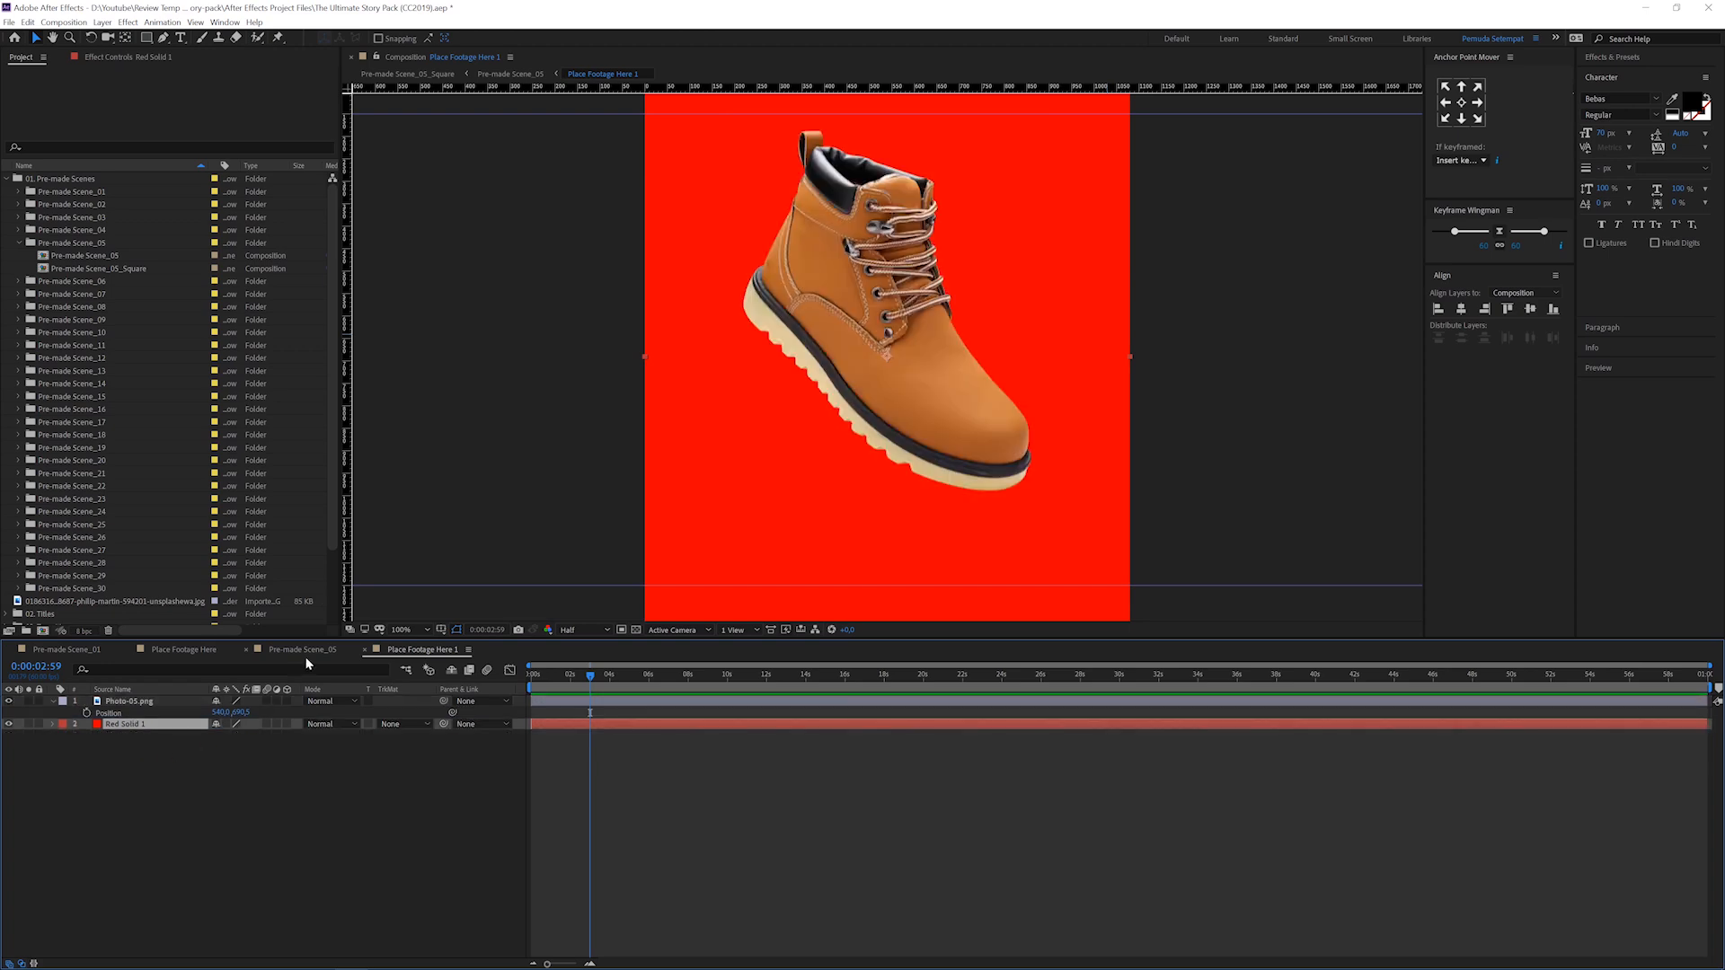
pyautogui.click(333, 647)
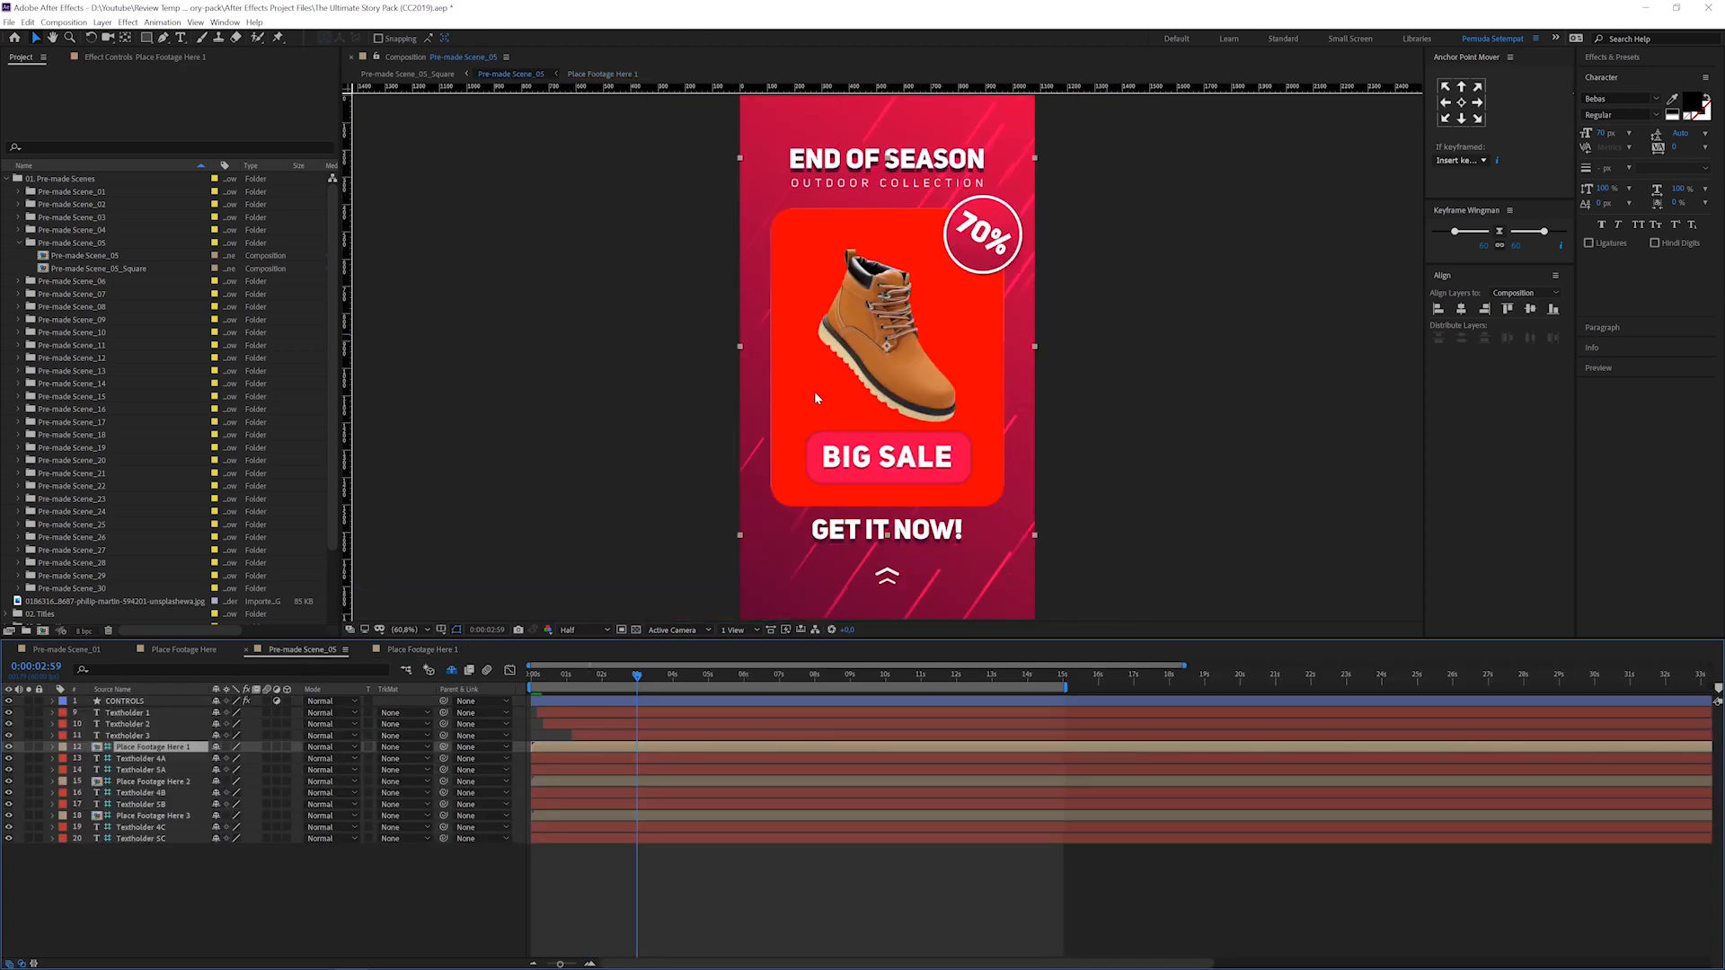
# Step: Hide the red solid in Place Footage Here 1 and return to Pre-made Scene_05
pyautogui.click(422, 649)
pyautogui.click(9, 724)
pyautogui.click(341, 652)
# Step: Play the scene through to its second product and point out the Place Footage Here 2 and 3 layers
pyautogui.moveTo(612, 680); pyautogui.dragTo(700, 681)
pyautogui.press('space')
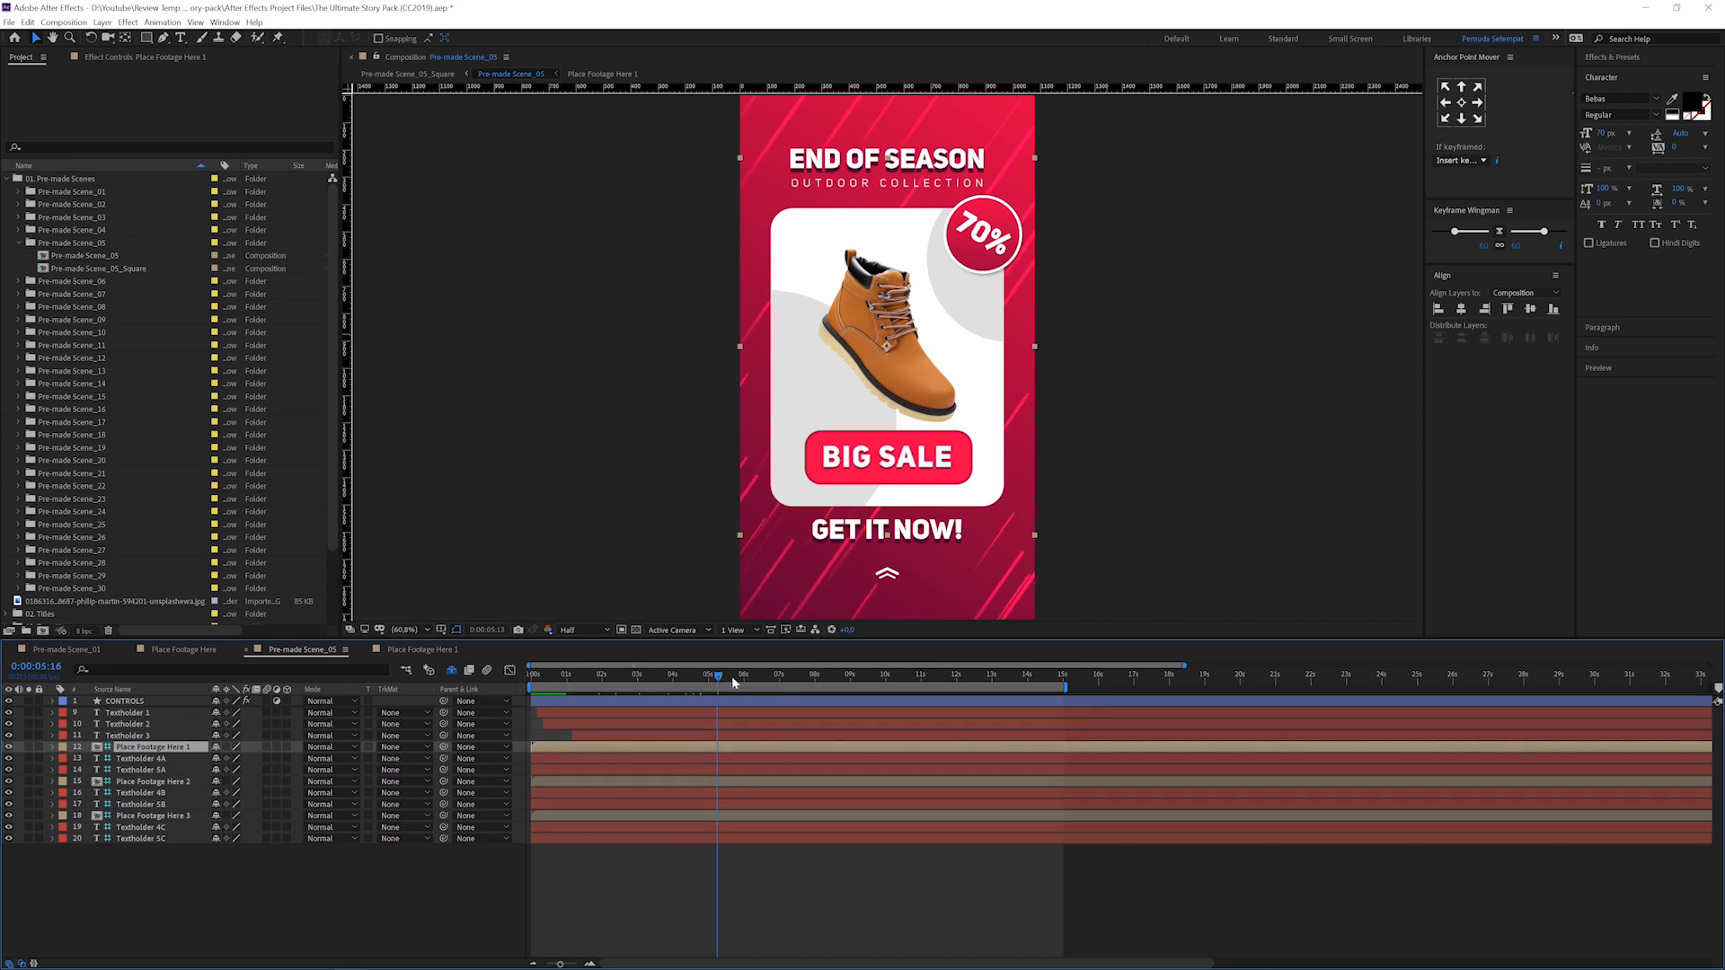
pyautogui.click(148, 783)
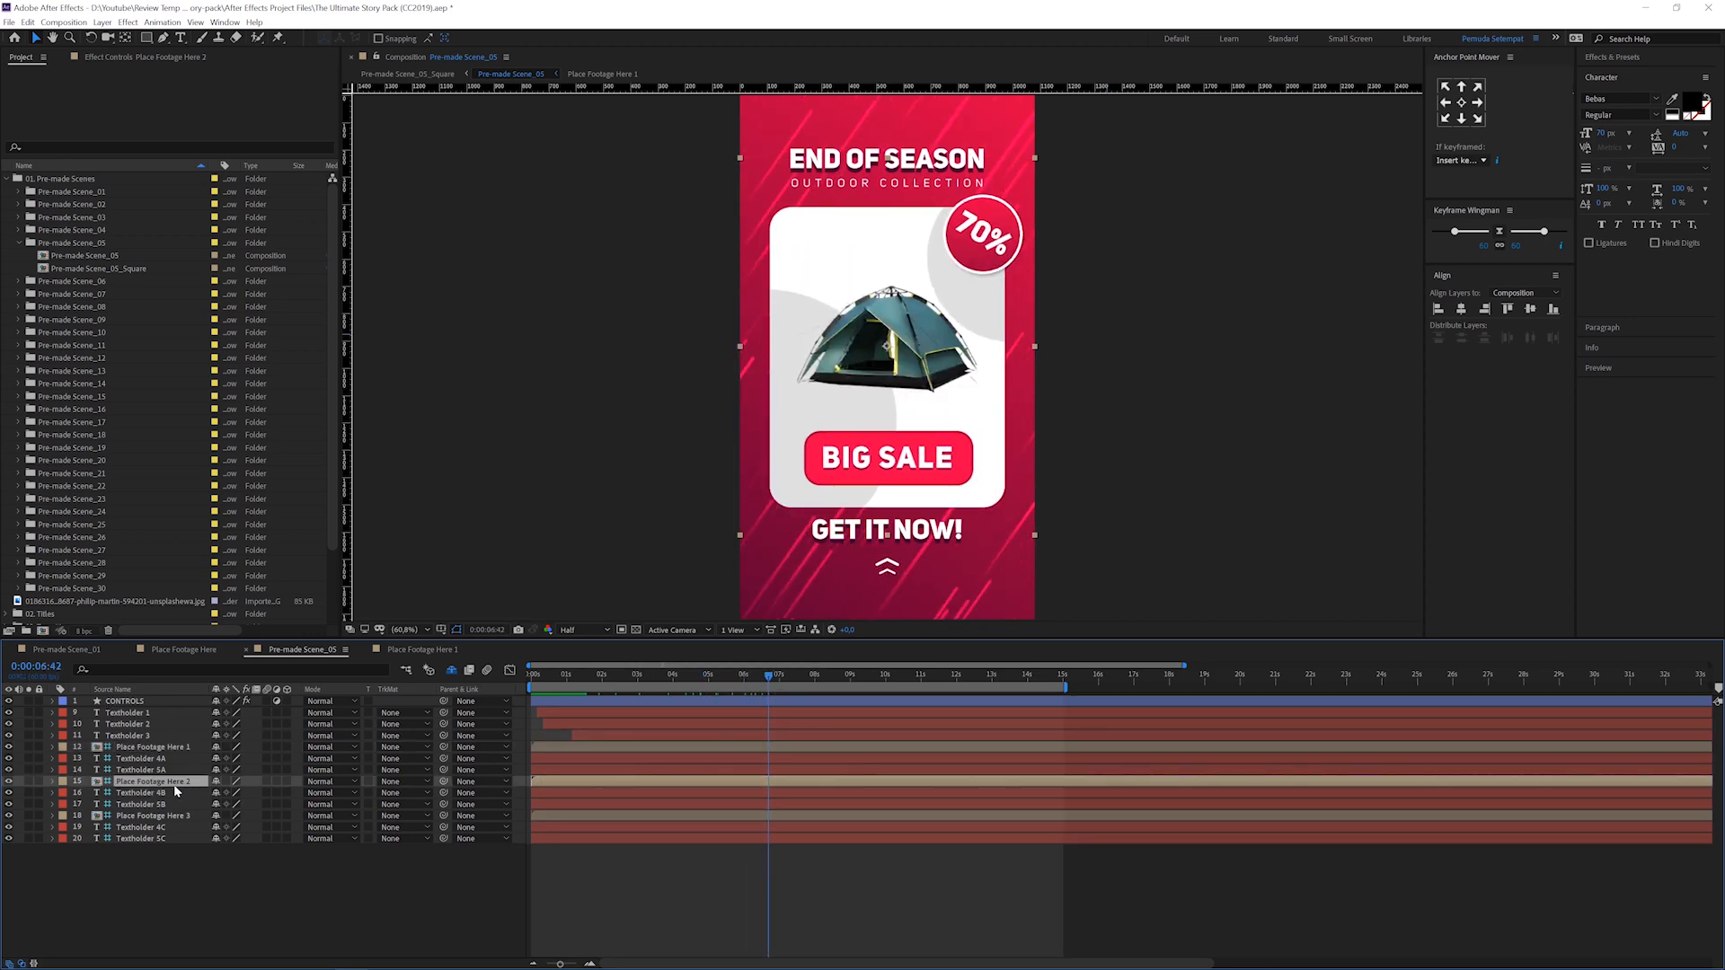
pyautogui.click(151, 817)
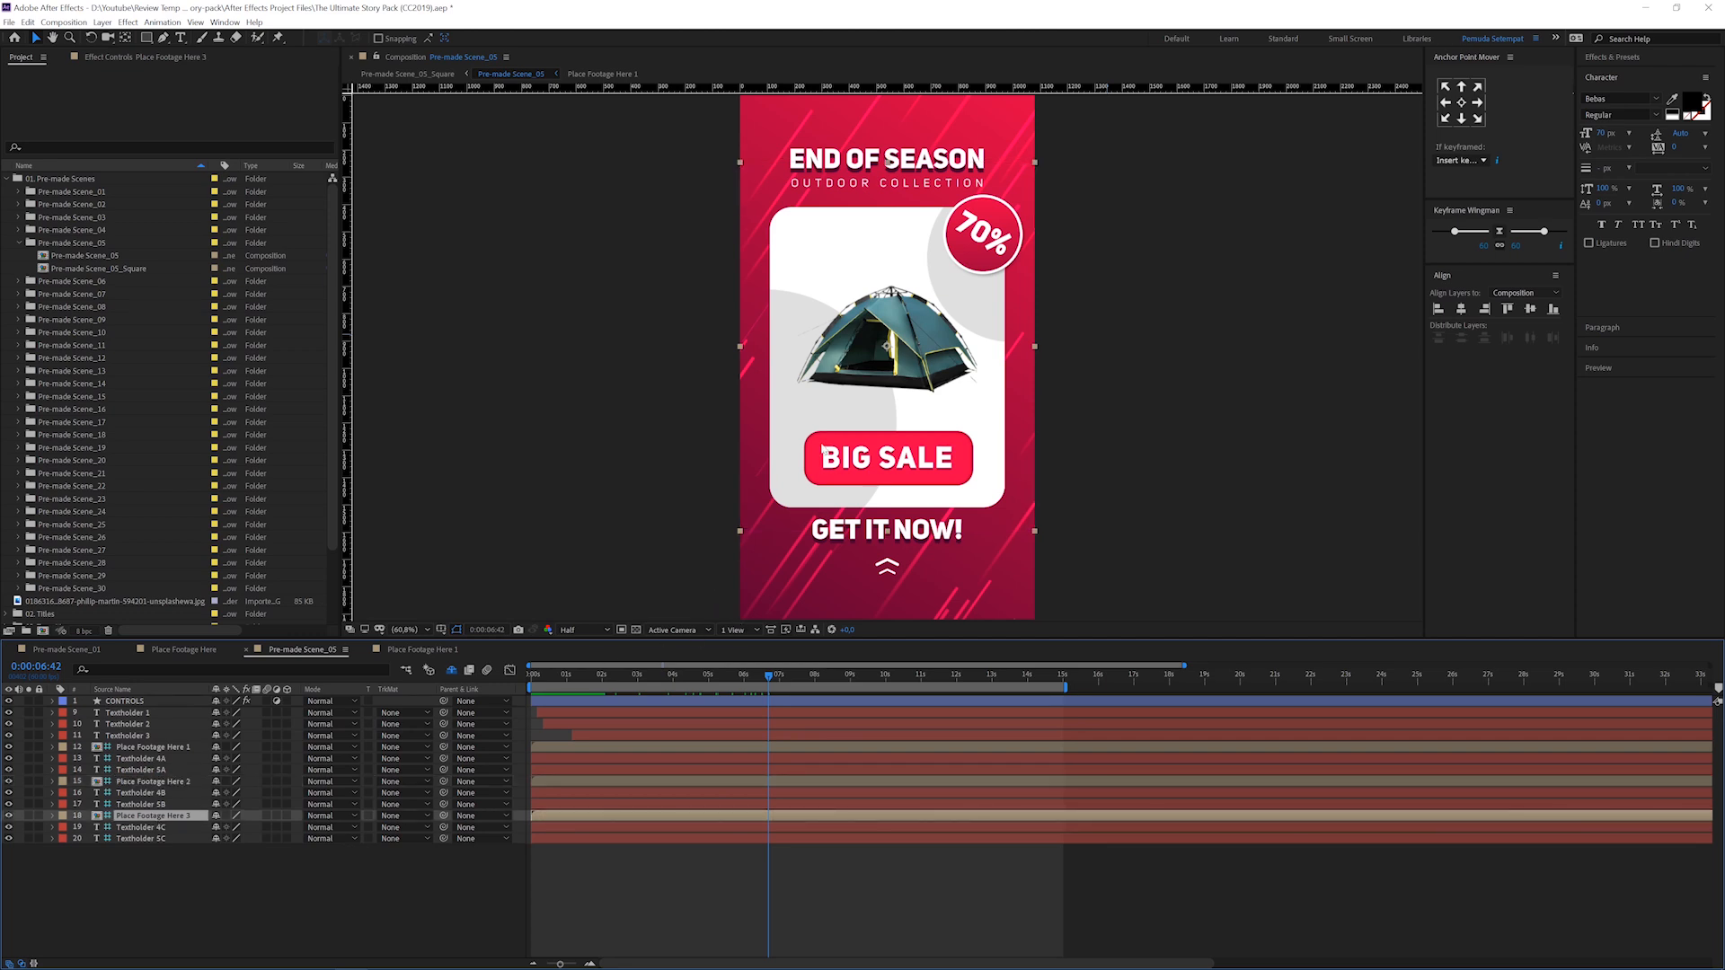
pyautogui.click(311, 905)
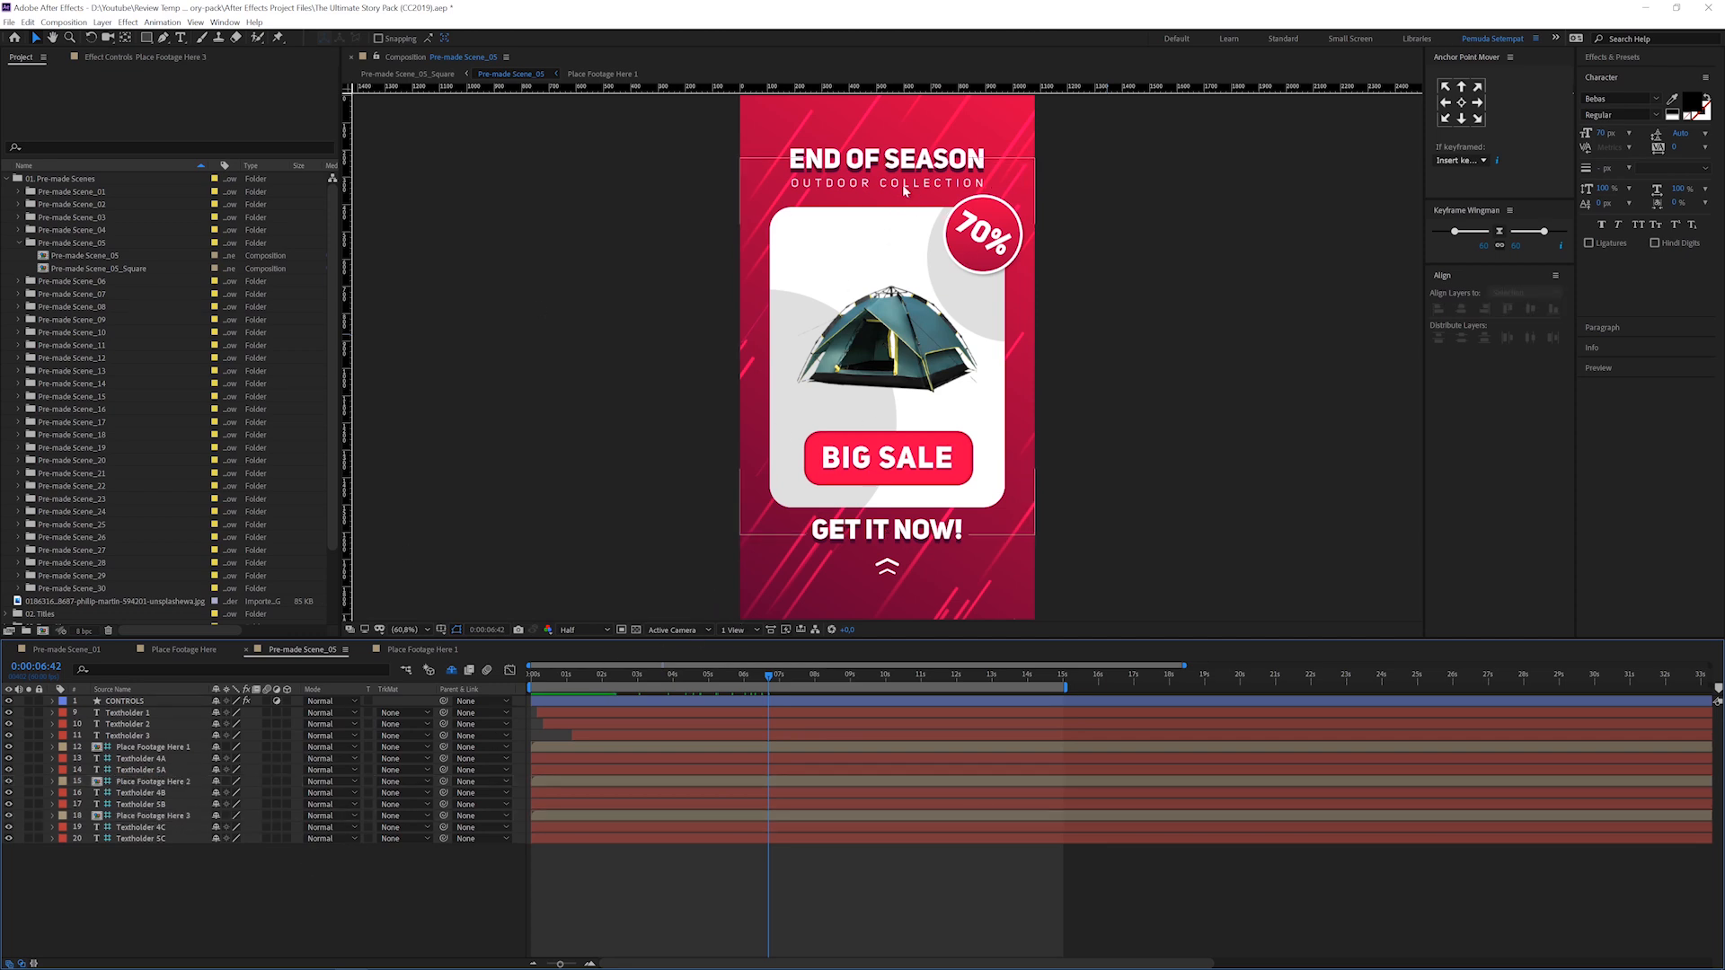
# Step: Try replacing the END OF SEASON headline with "dwaiojdw" and undo the text change
pyautogui.hotkey('ctrl', 't')
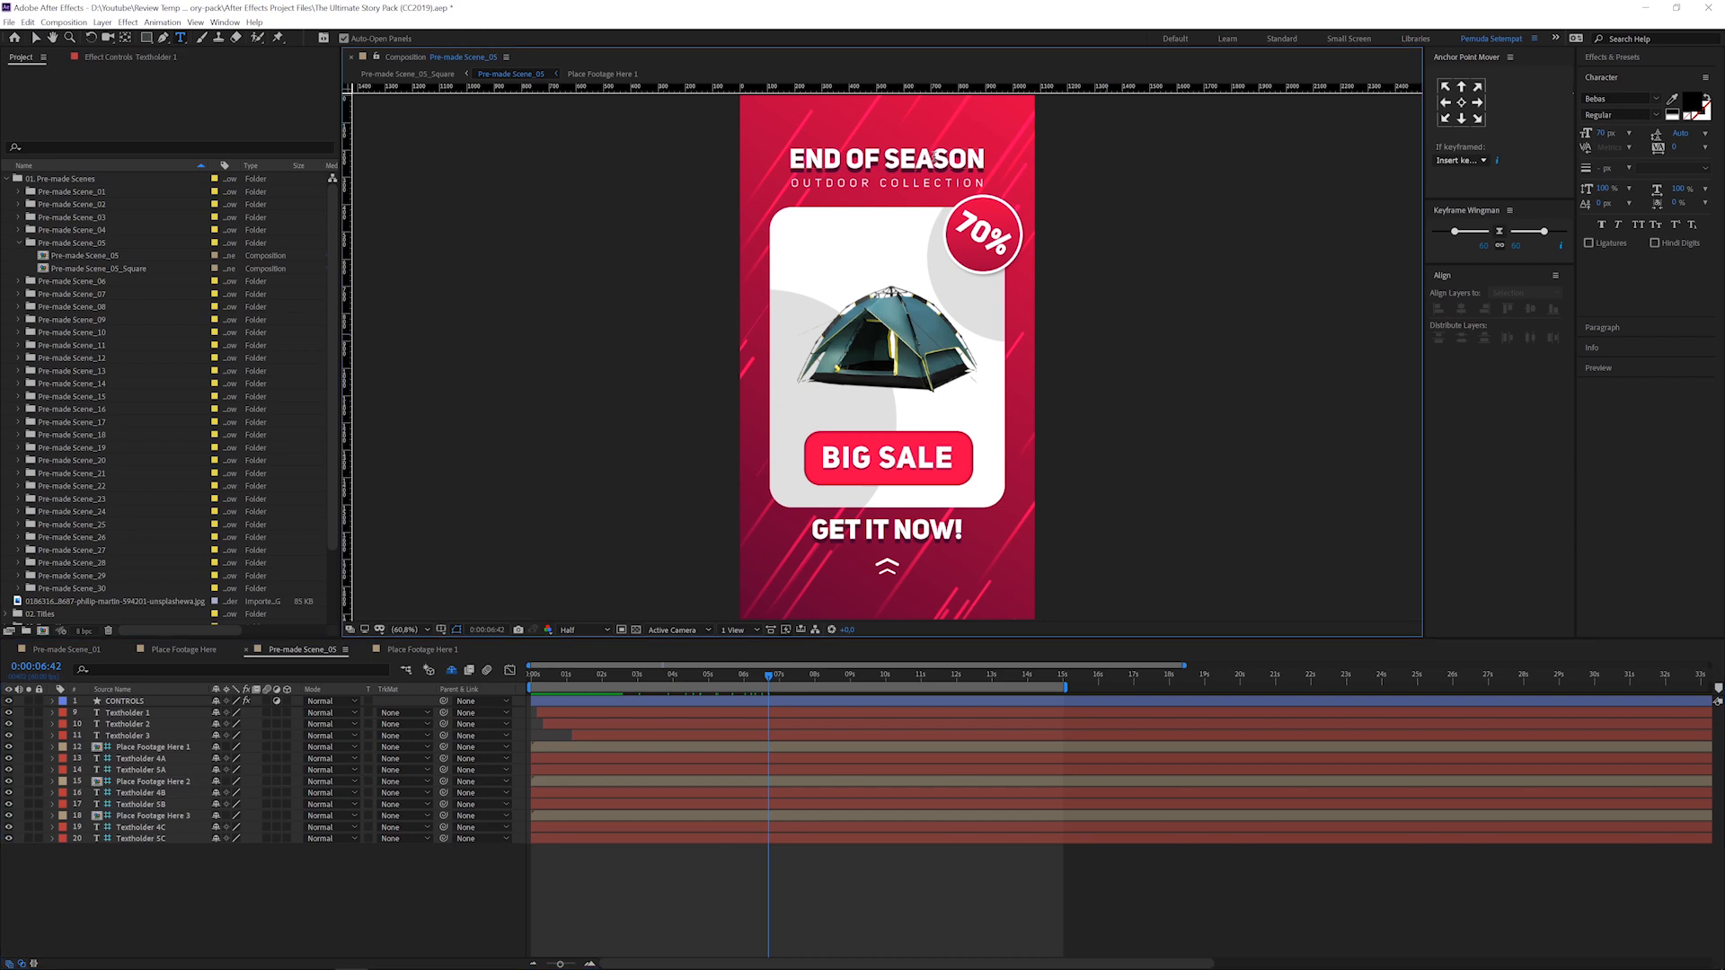
pyautogui.click(965, 163)
pyautogui.doubleClick(939, 160)
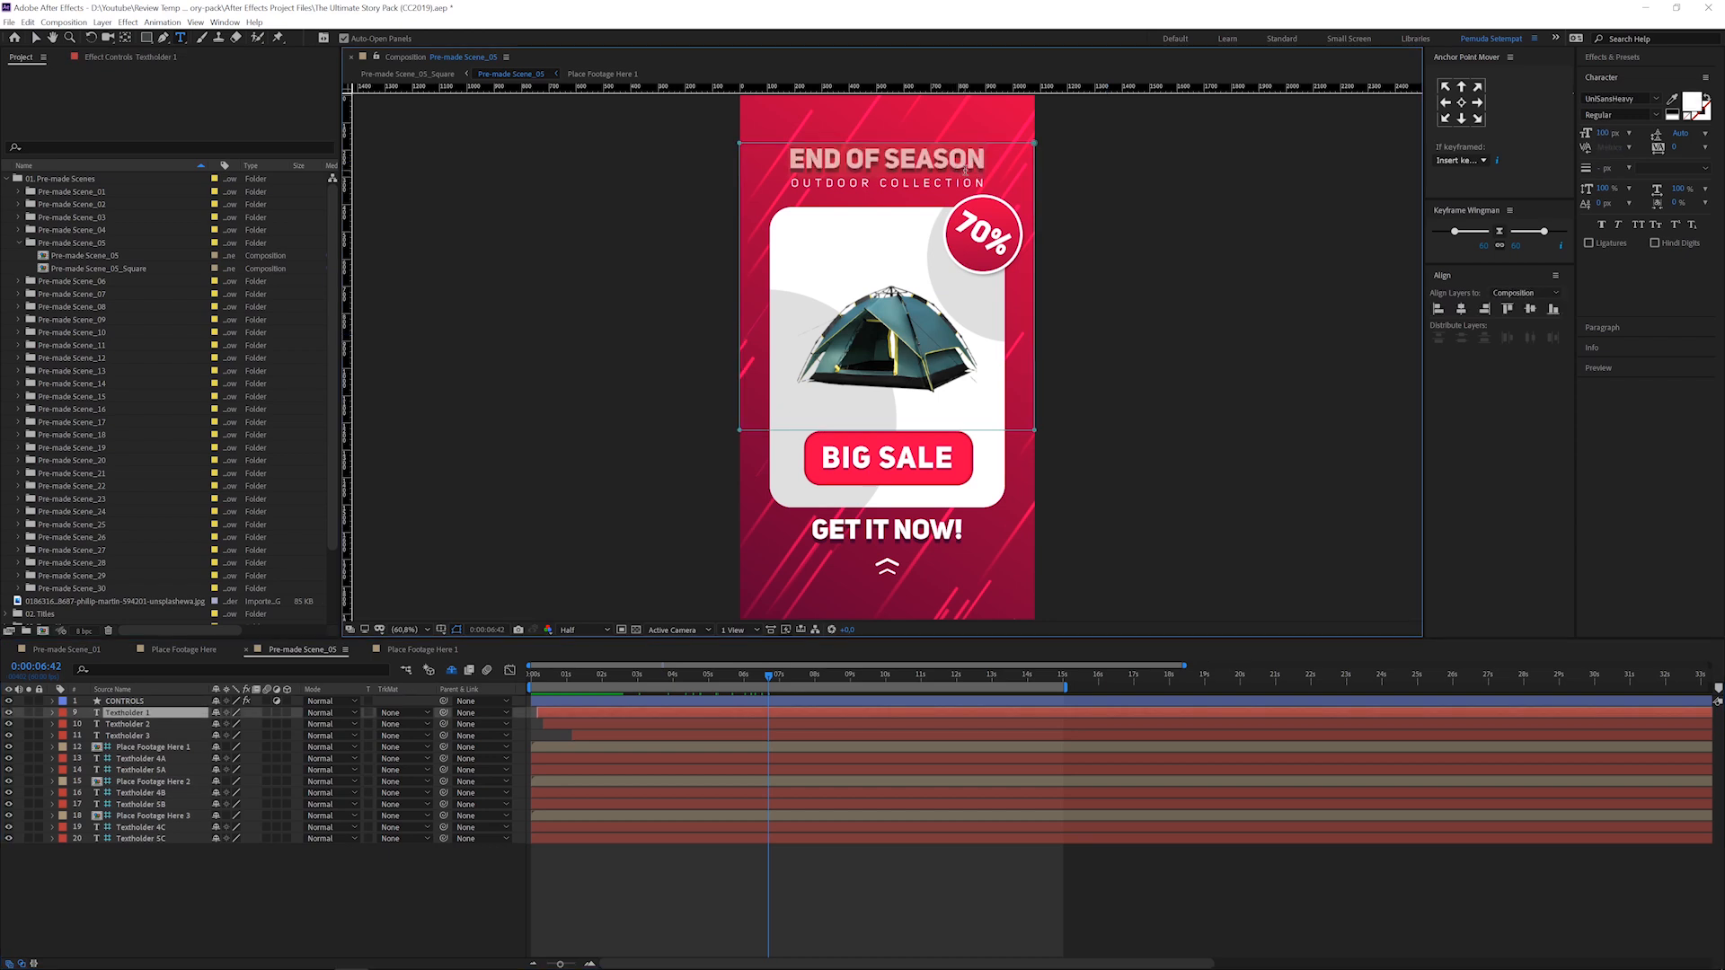
pyautogui.write('dwaiojdw')
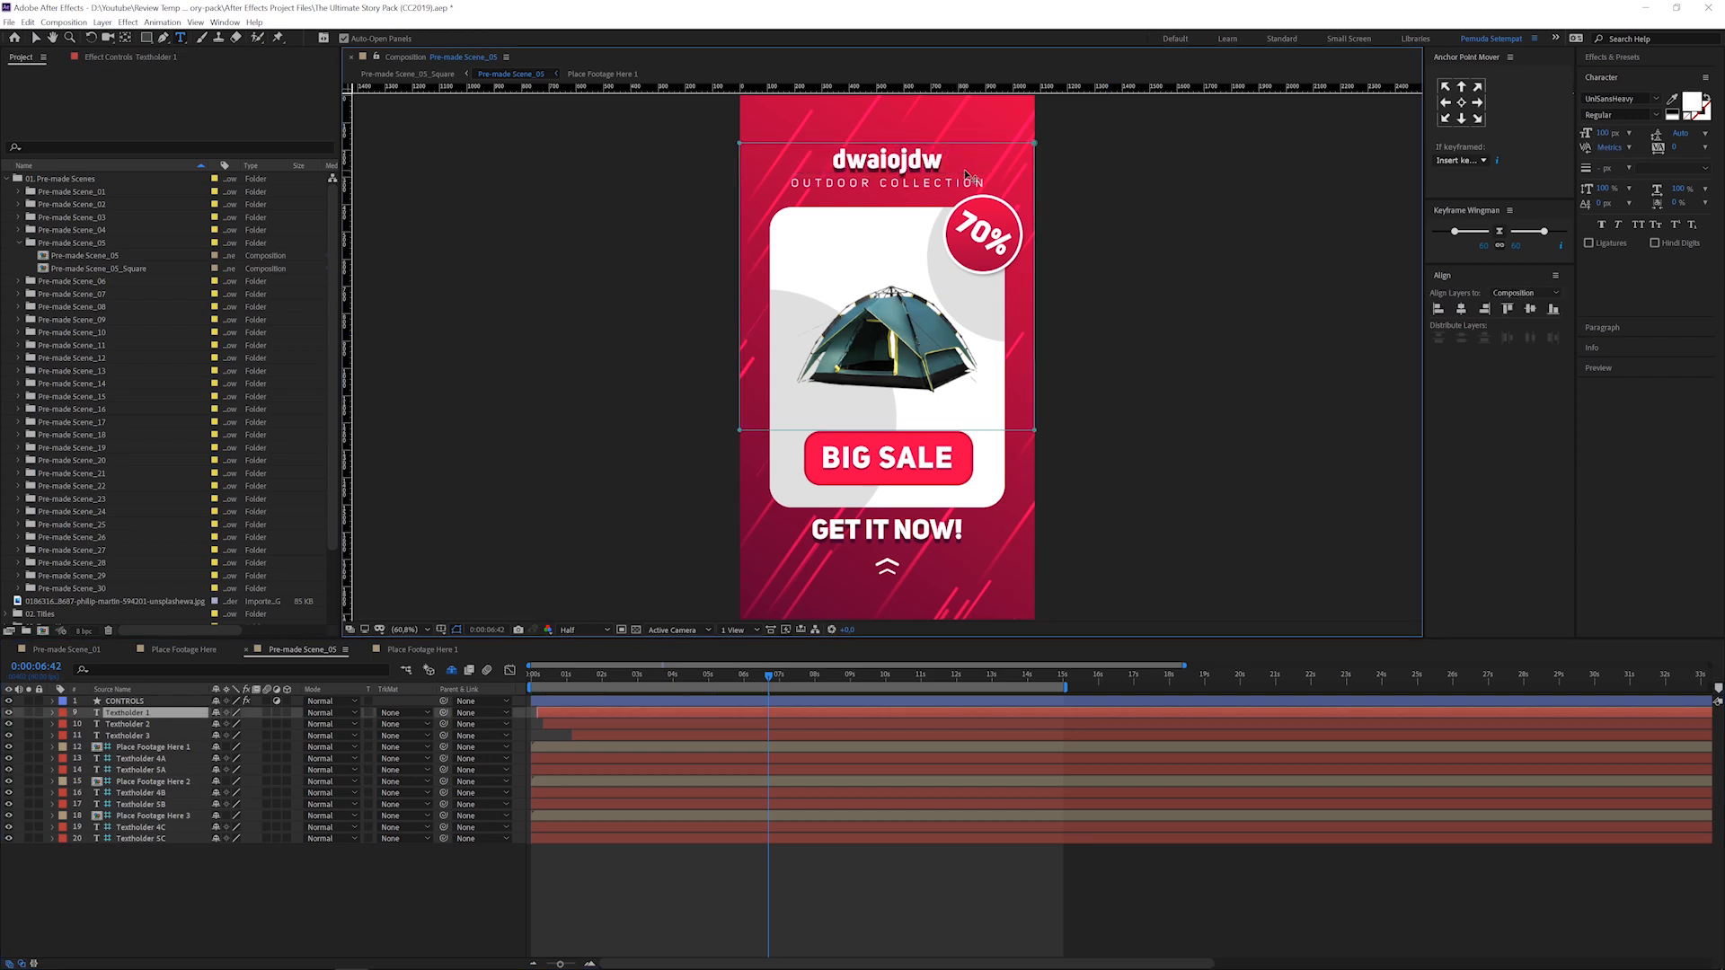
pyautogui.hotkey('ctrl', 'z')
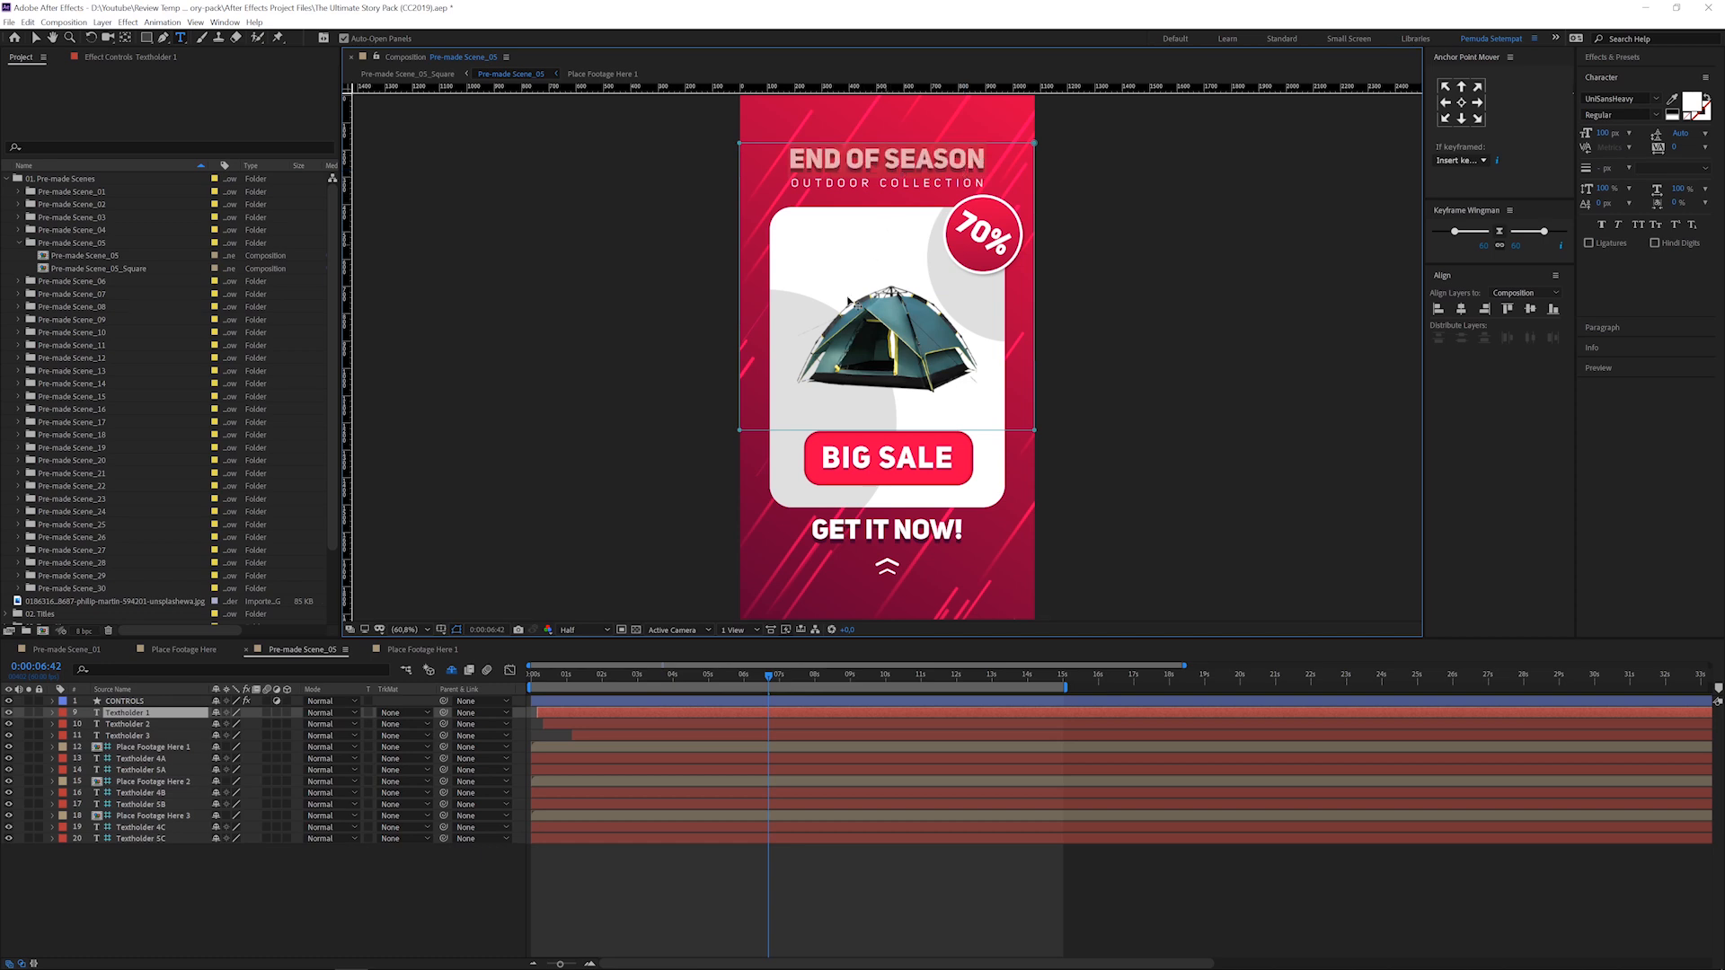
pyautogui.click(354, 901)
# Step: Change Color 1 on the scene's CONTROLS layer to yellow, FFD600
pyautogui.click(126, 702)
pyautogui.click(116, 55)
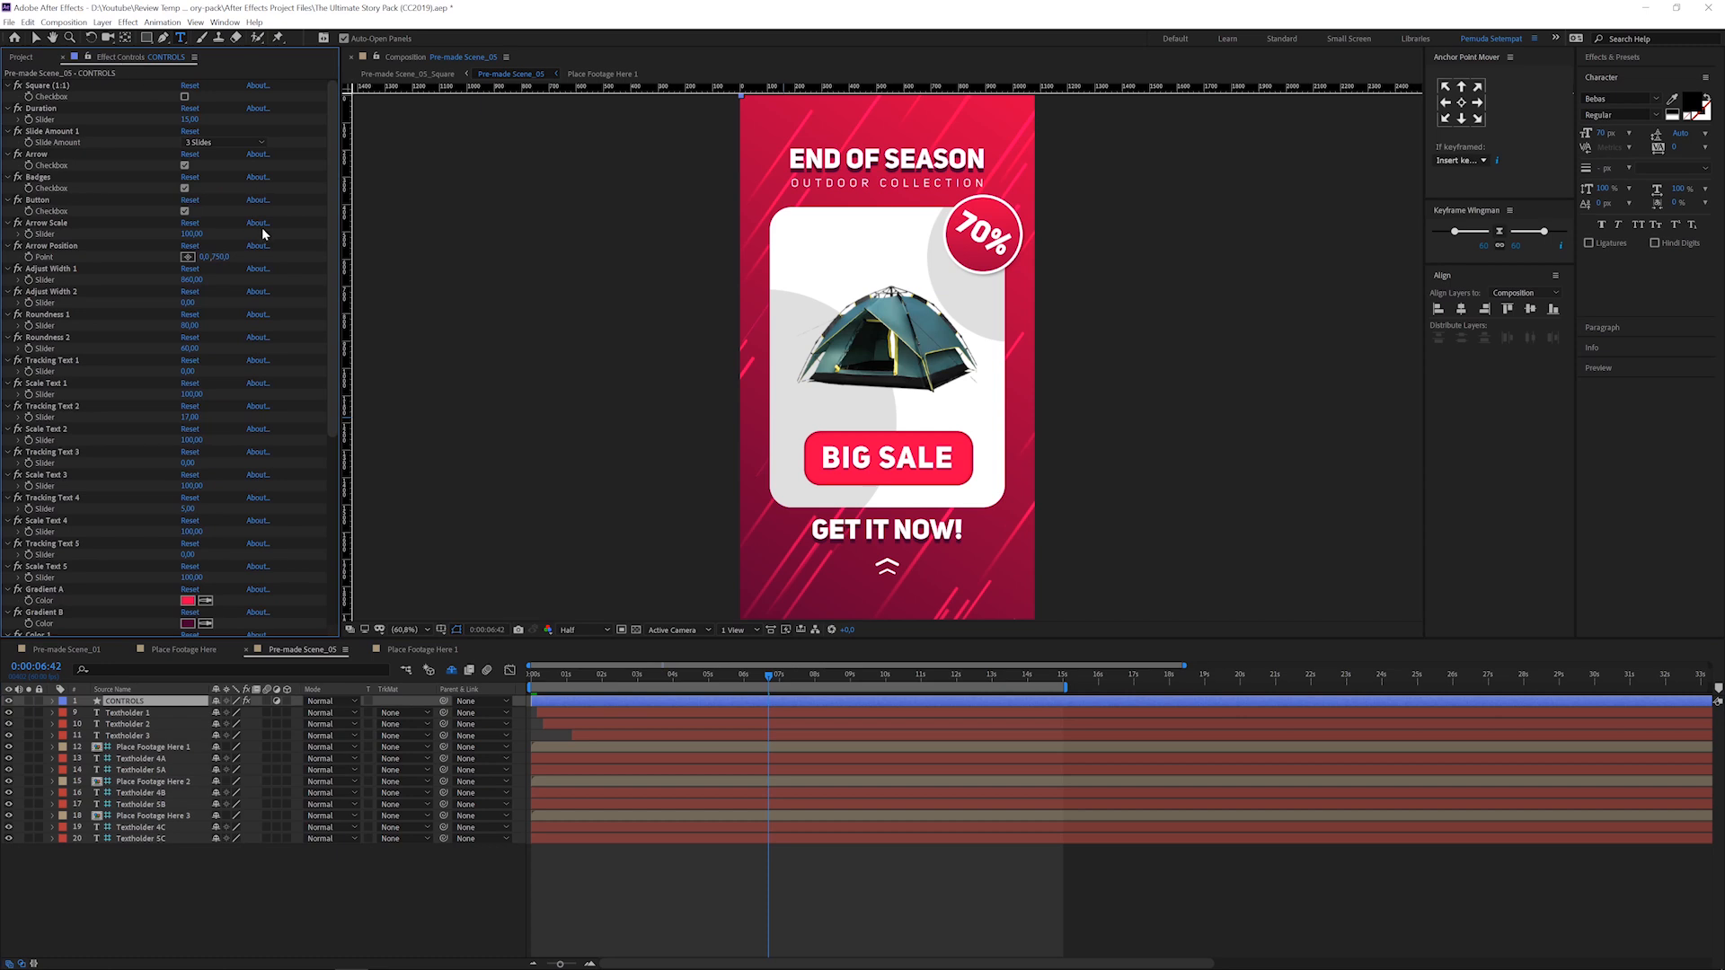
pyautogui.scroll(-2, 334, 364)
pyautogui.moveTo(335, 364); pyautogui.dragTo(339, 551)
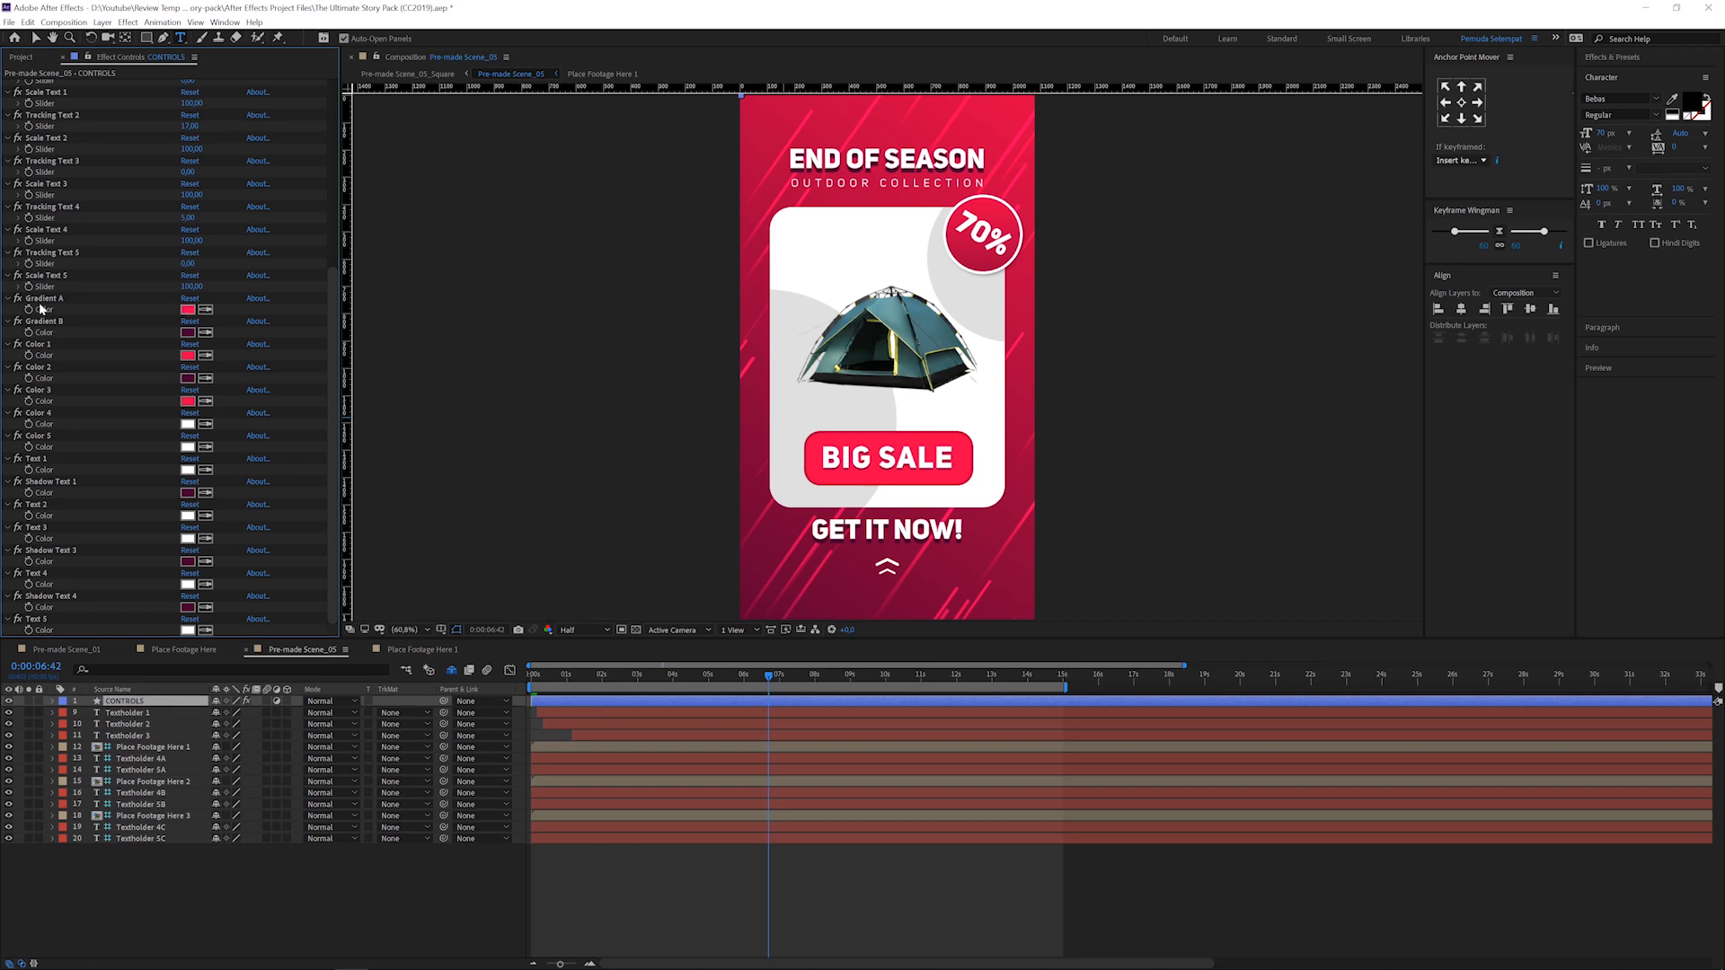
pyautogui.click(45, 347)
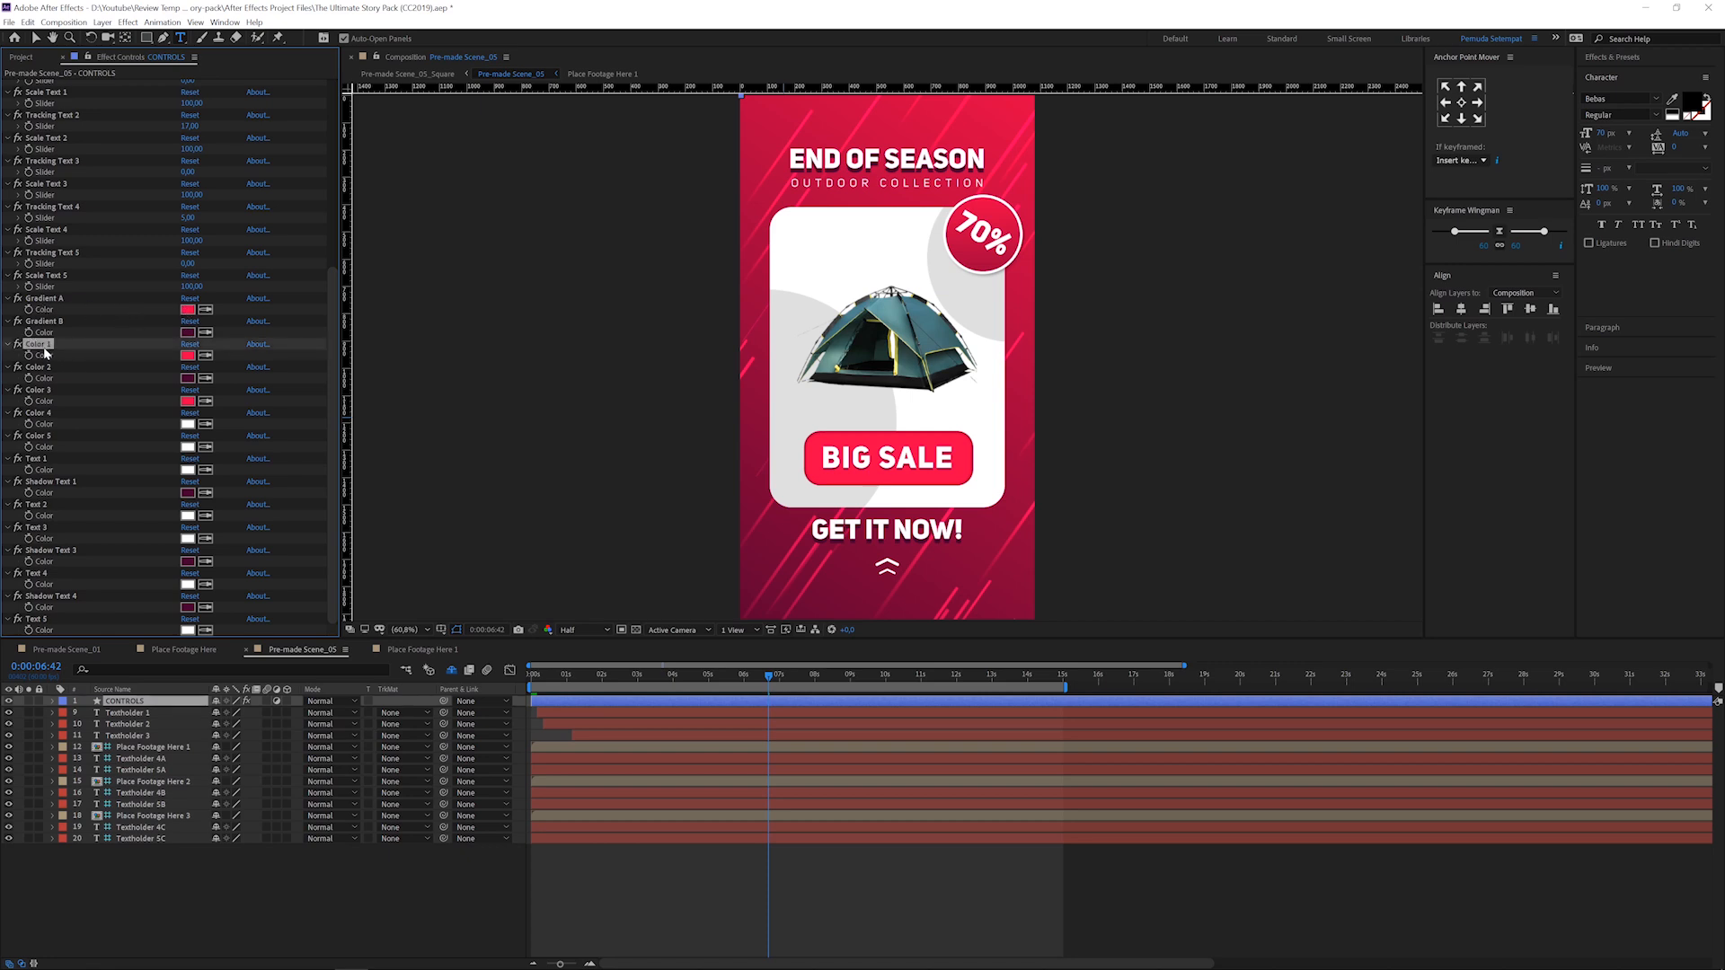
pyautogui.click(188, 356)
pyautogui.moveTo(514, 336)
pyautogui.mouseDown()
pyautogui.moveTo(558, 356)
pyautogui.moveTo(598, 218)
pyautogui.mouseUp()
pyautogui.click(576, 384)
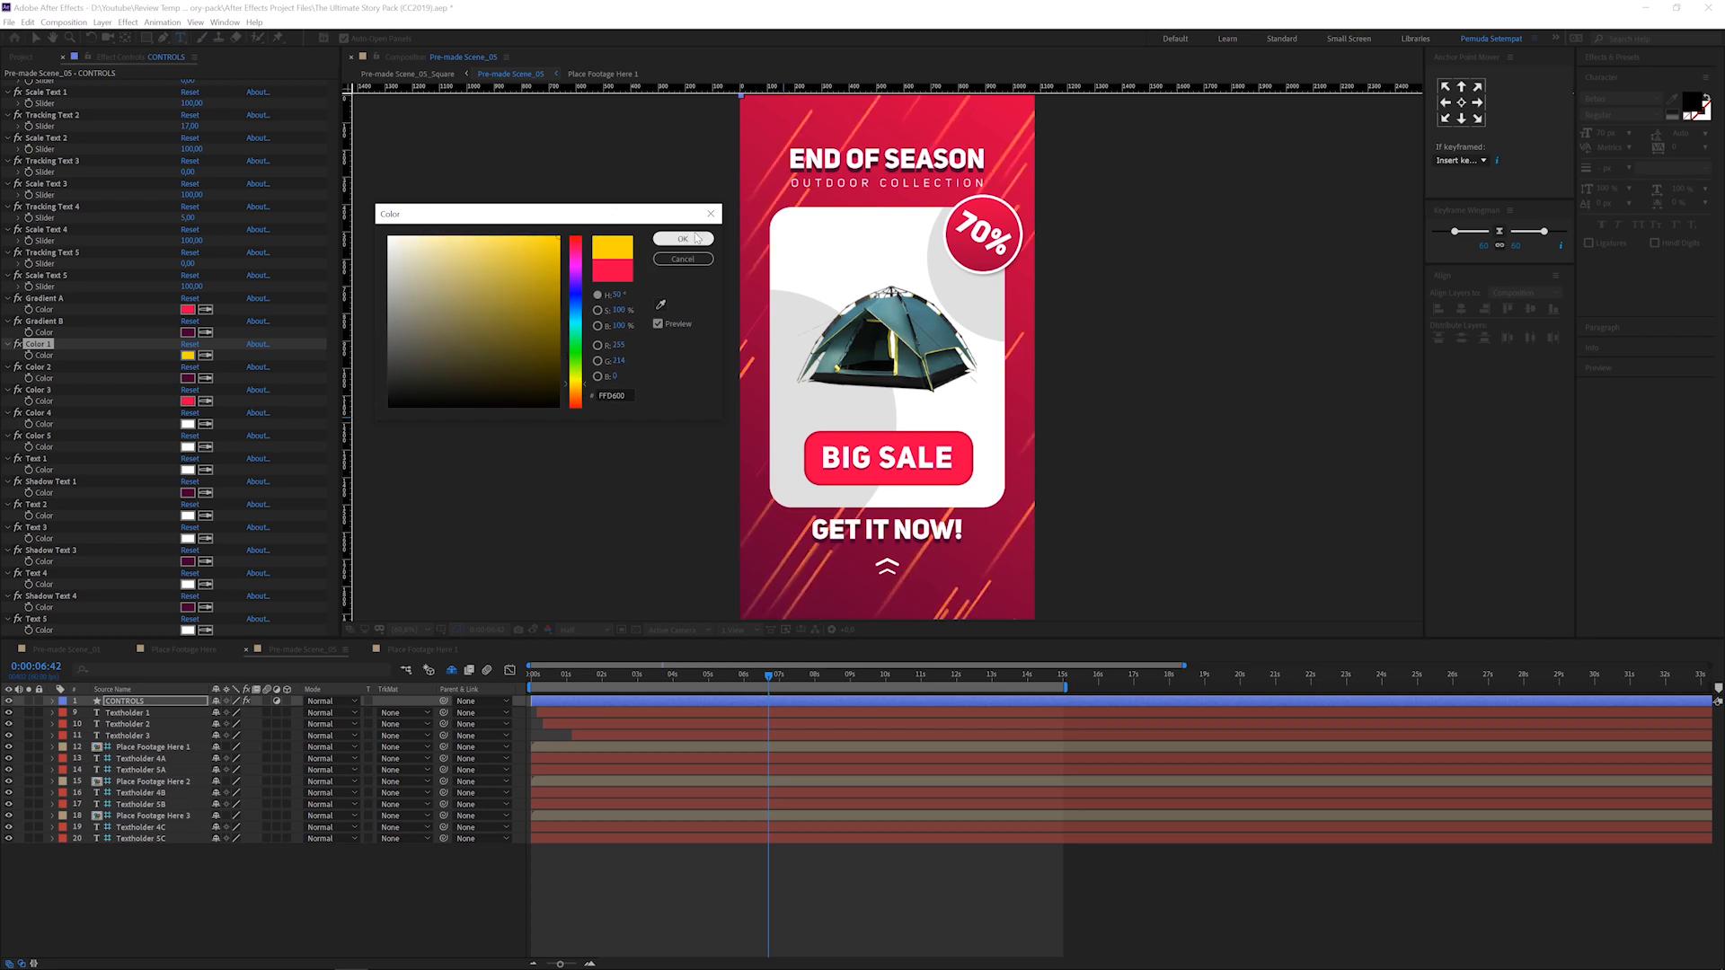
pyautogui.click(683, 238)
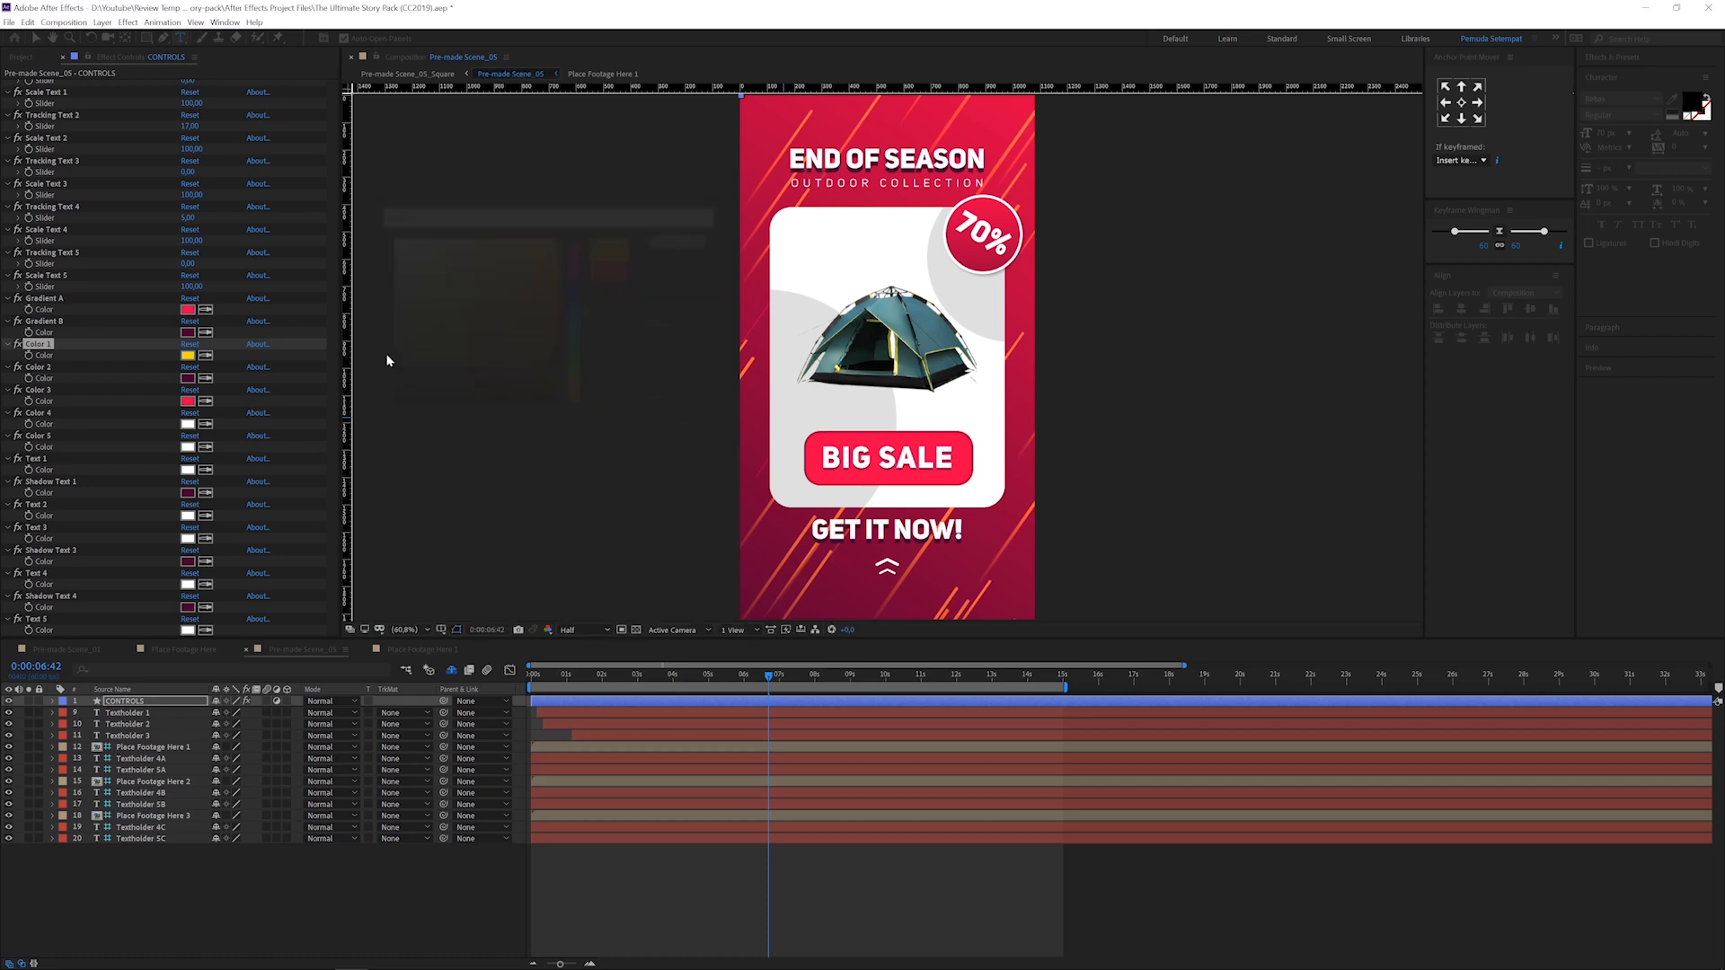
# Step: Look over the remaining CONTROLS settings and preview the recoloured scene at an earlier time
pyautogui.scroll(2, 165, 445)
pyautogui.scroll(-2, 165, 446)
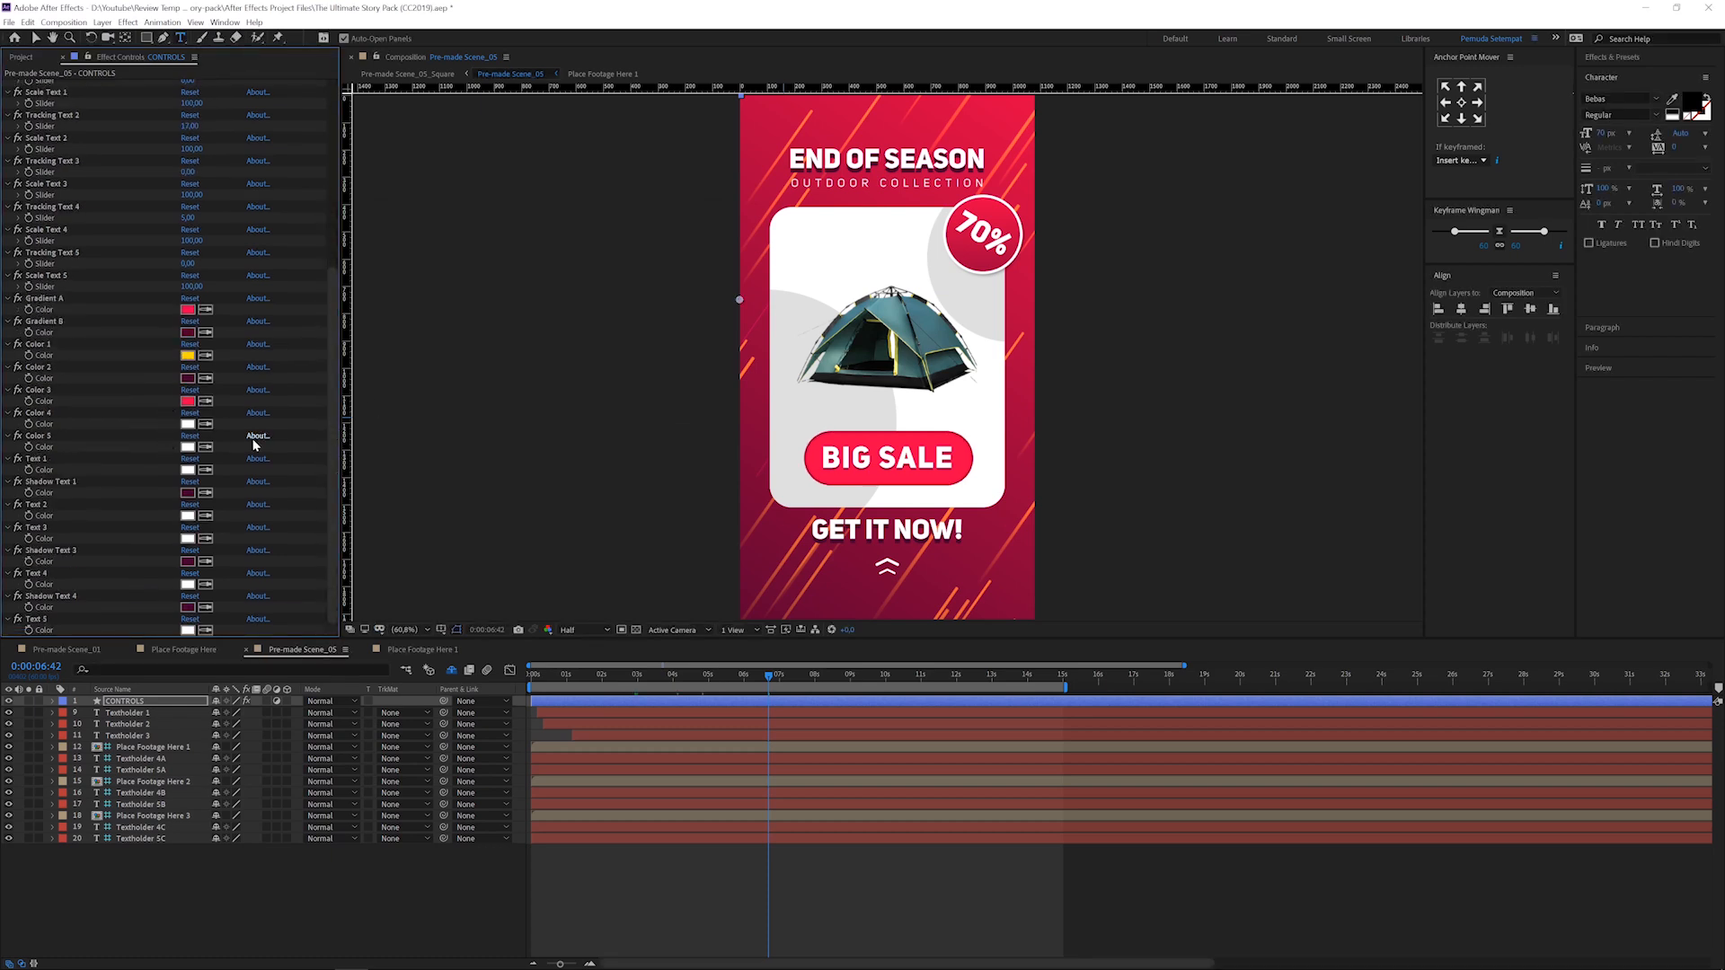
pyautogui.click(665, 680)
# Step: Open the Title_01 composition from its folder inside 02. Titles
pyautogui.click(23, 57)
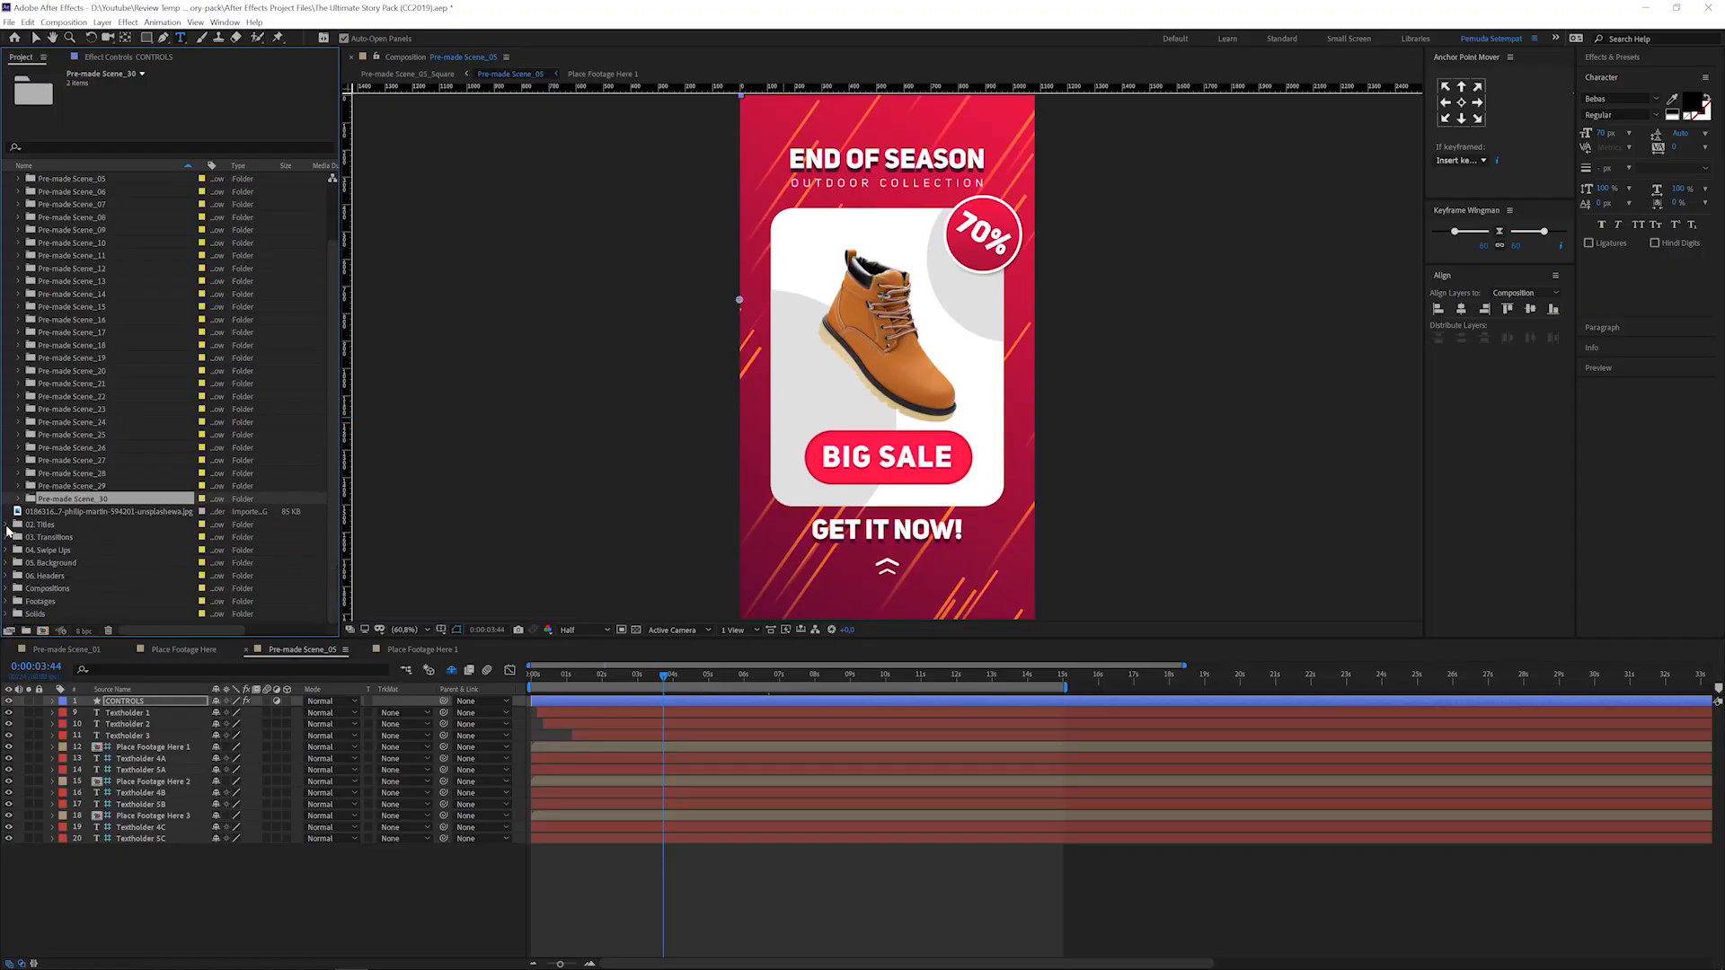
pyautogui.click(7, 527)
pyautogui.scroll(-5, 96, 538)
pyautogui.click(64, 244)
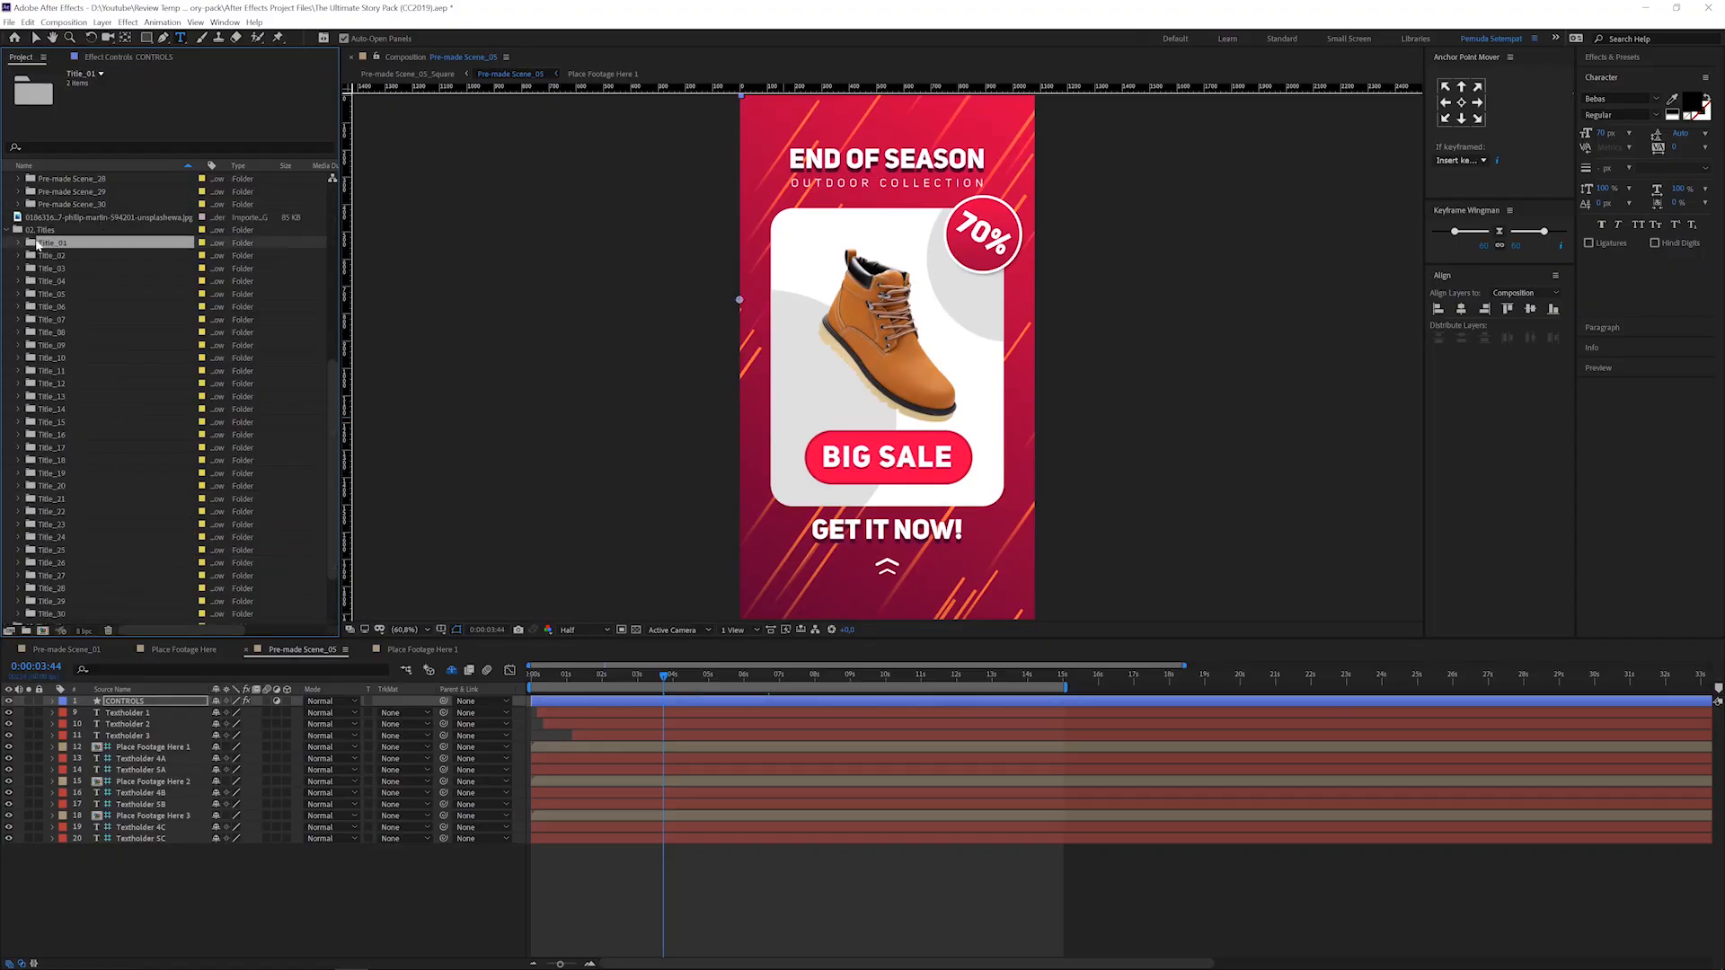
pyautogui.doubleClick(56, 244)
pyautogui.doubleClick(65, 256)
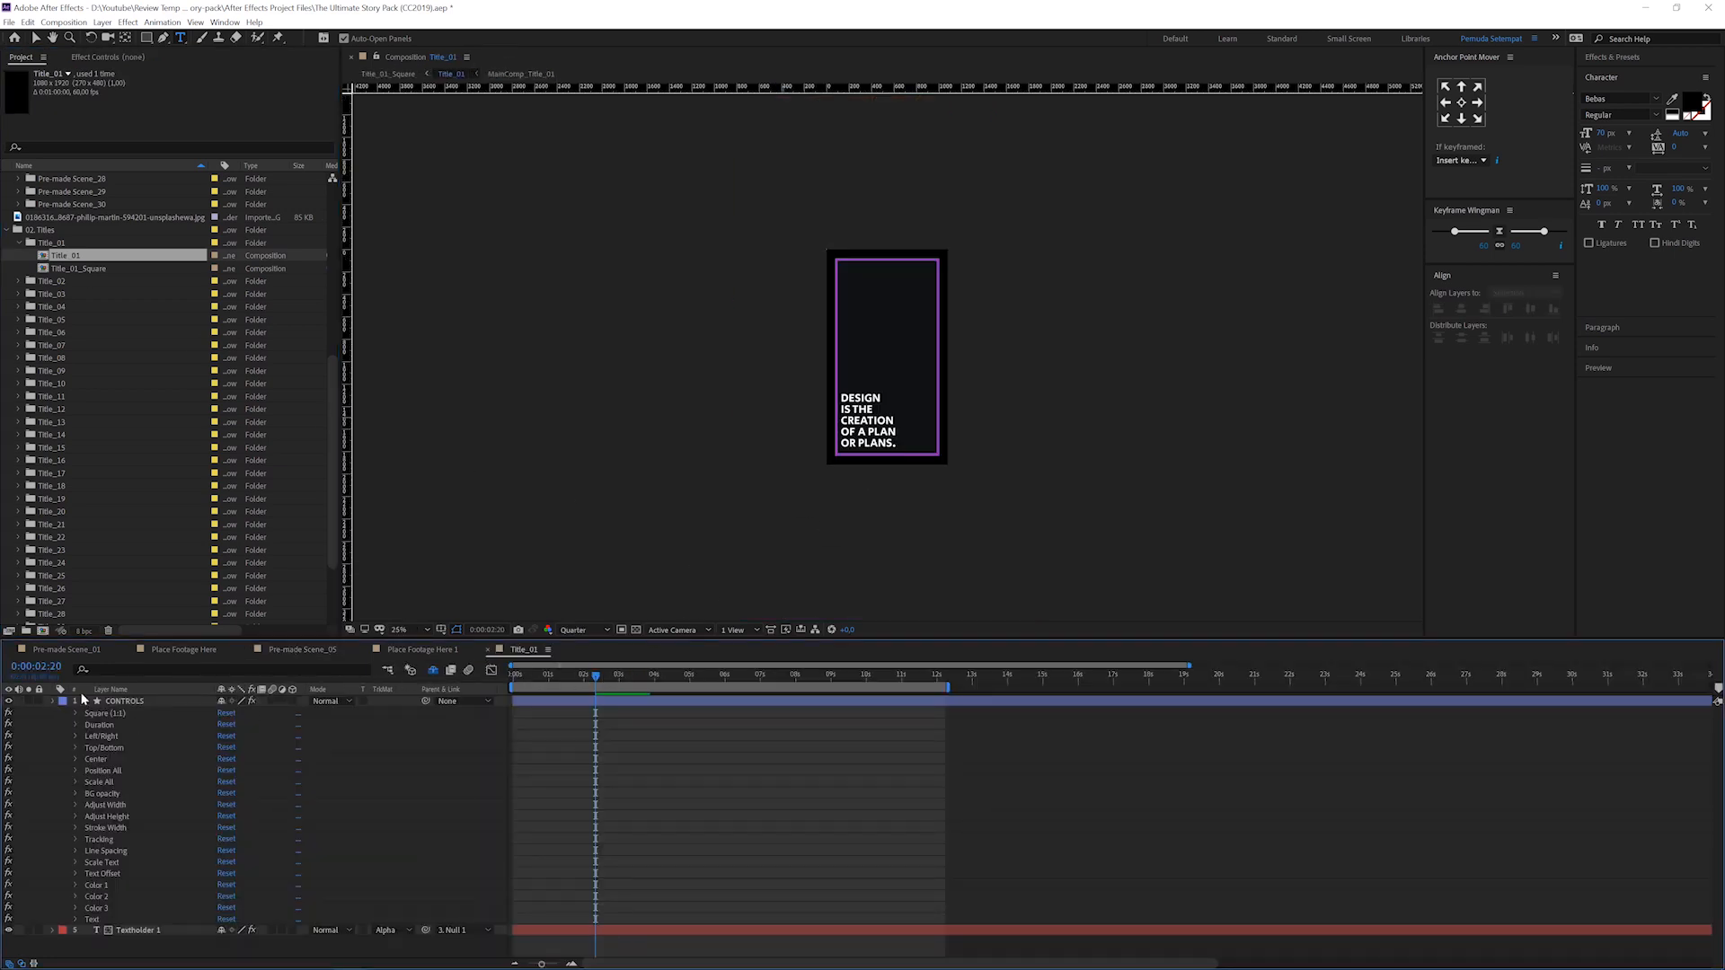
# Step: Collapse the CONTROLS layer's properties and preview the Title_01 animation at a larger size
pyautogui.click(53, 701)
pyautogui.scroll(5, 906, 481)
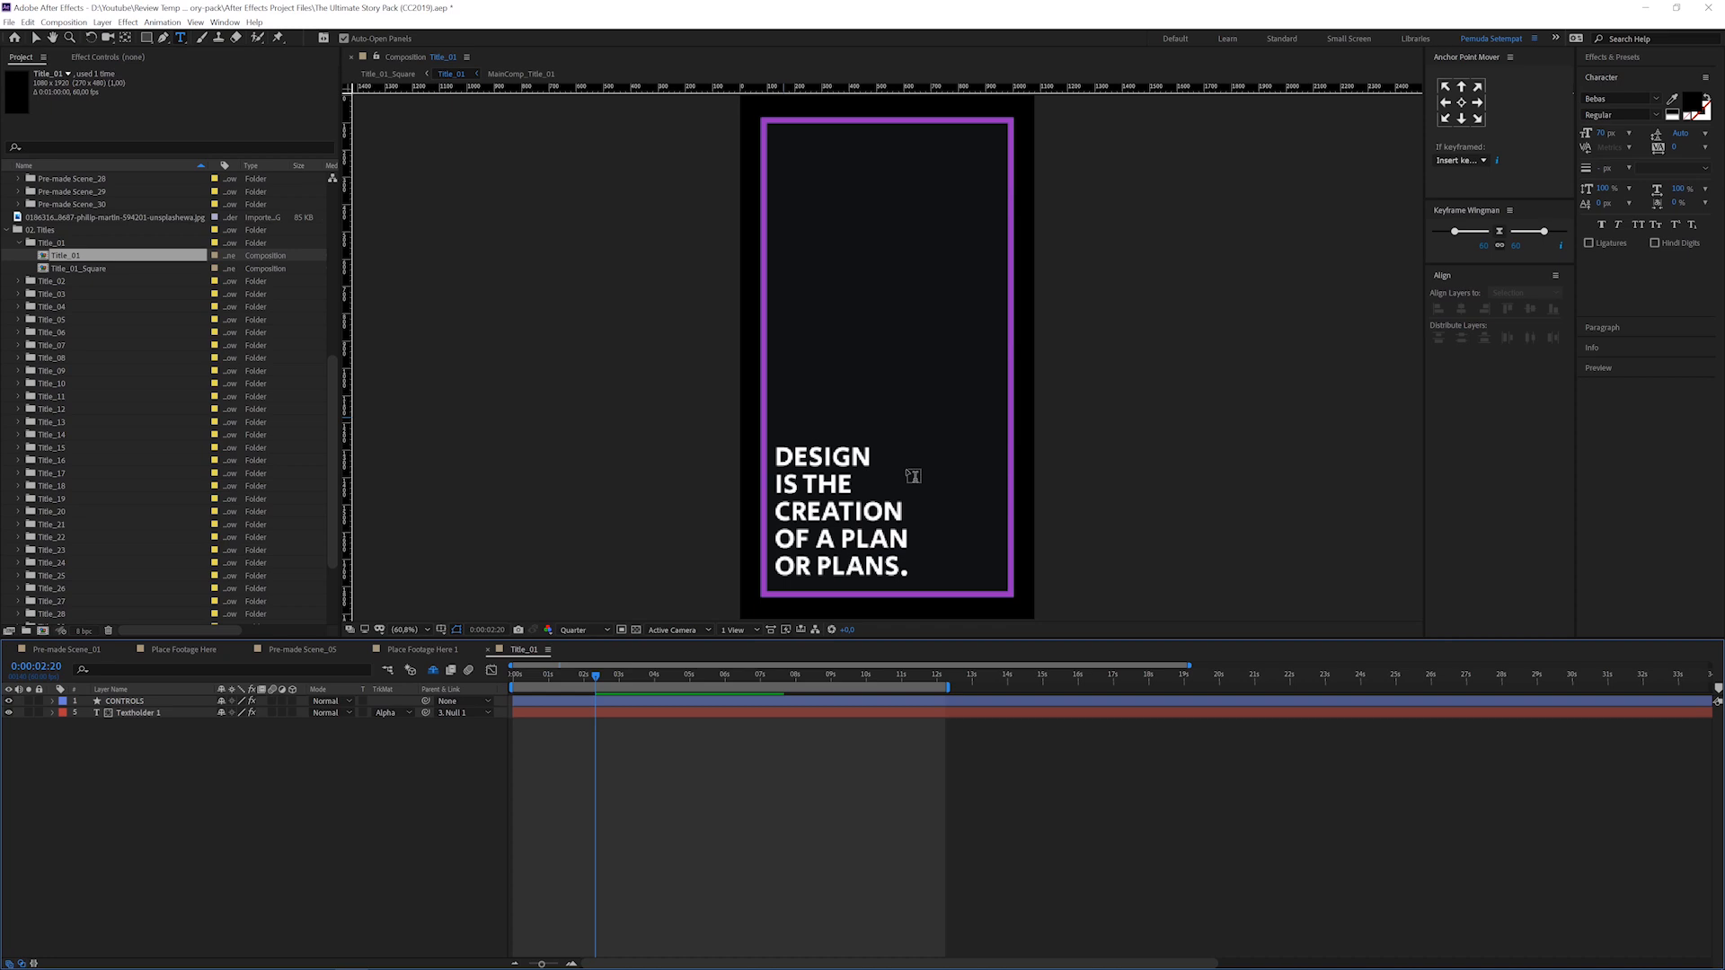
pyautogui.press('space')
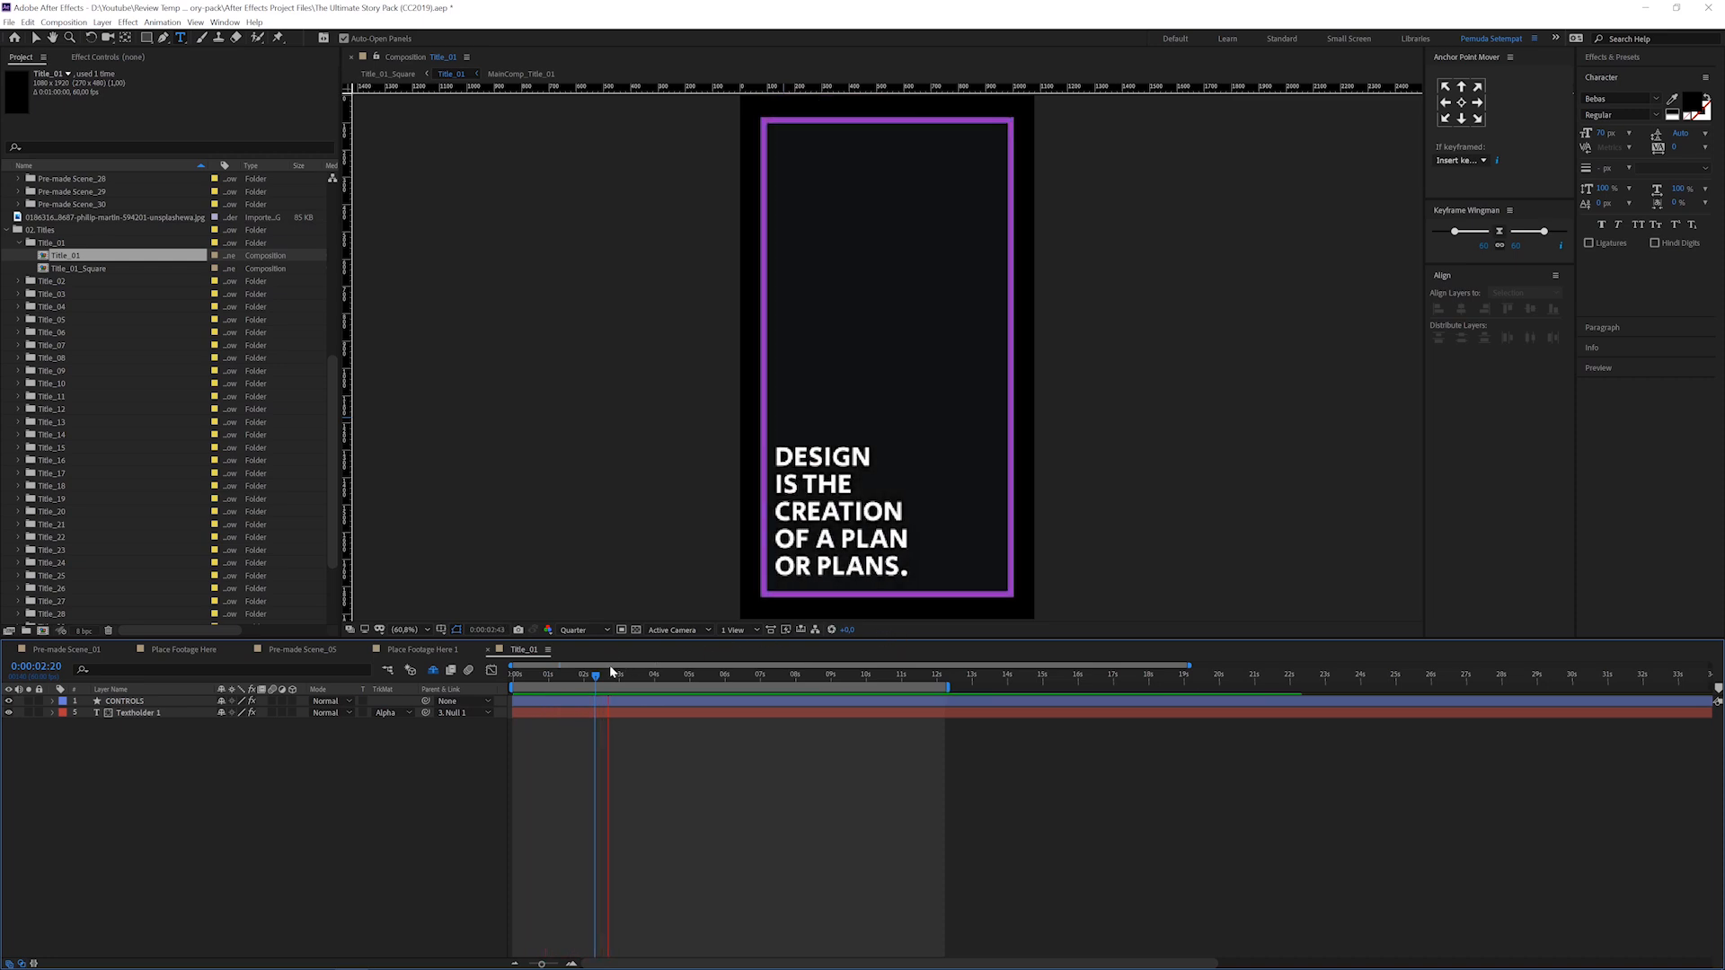
pyautogui.moveTo(632, 685); pyautogui.dragTo(592, 702)
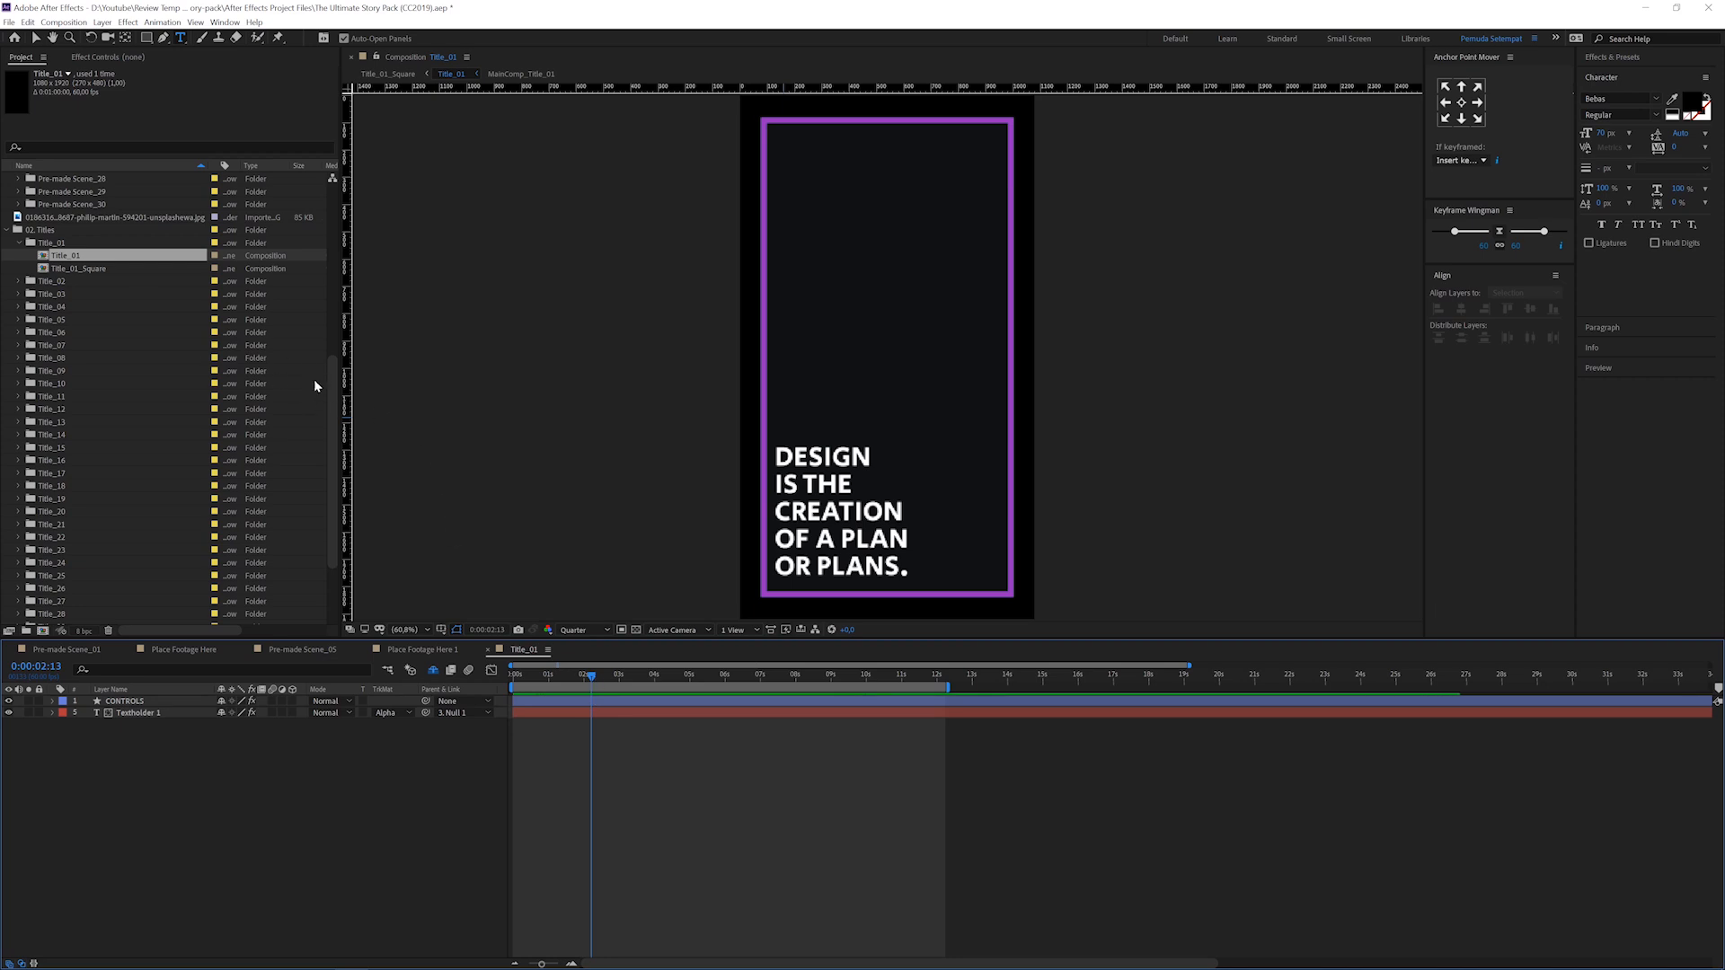
# Step: Create a new composition, Comp 1, with a width of 1080 px and a height of 1920 px
pyautogui.scroll(6, 234, 448)
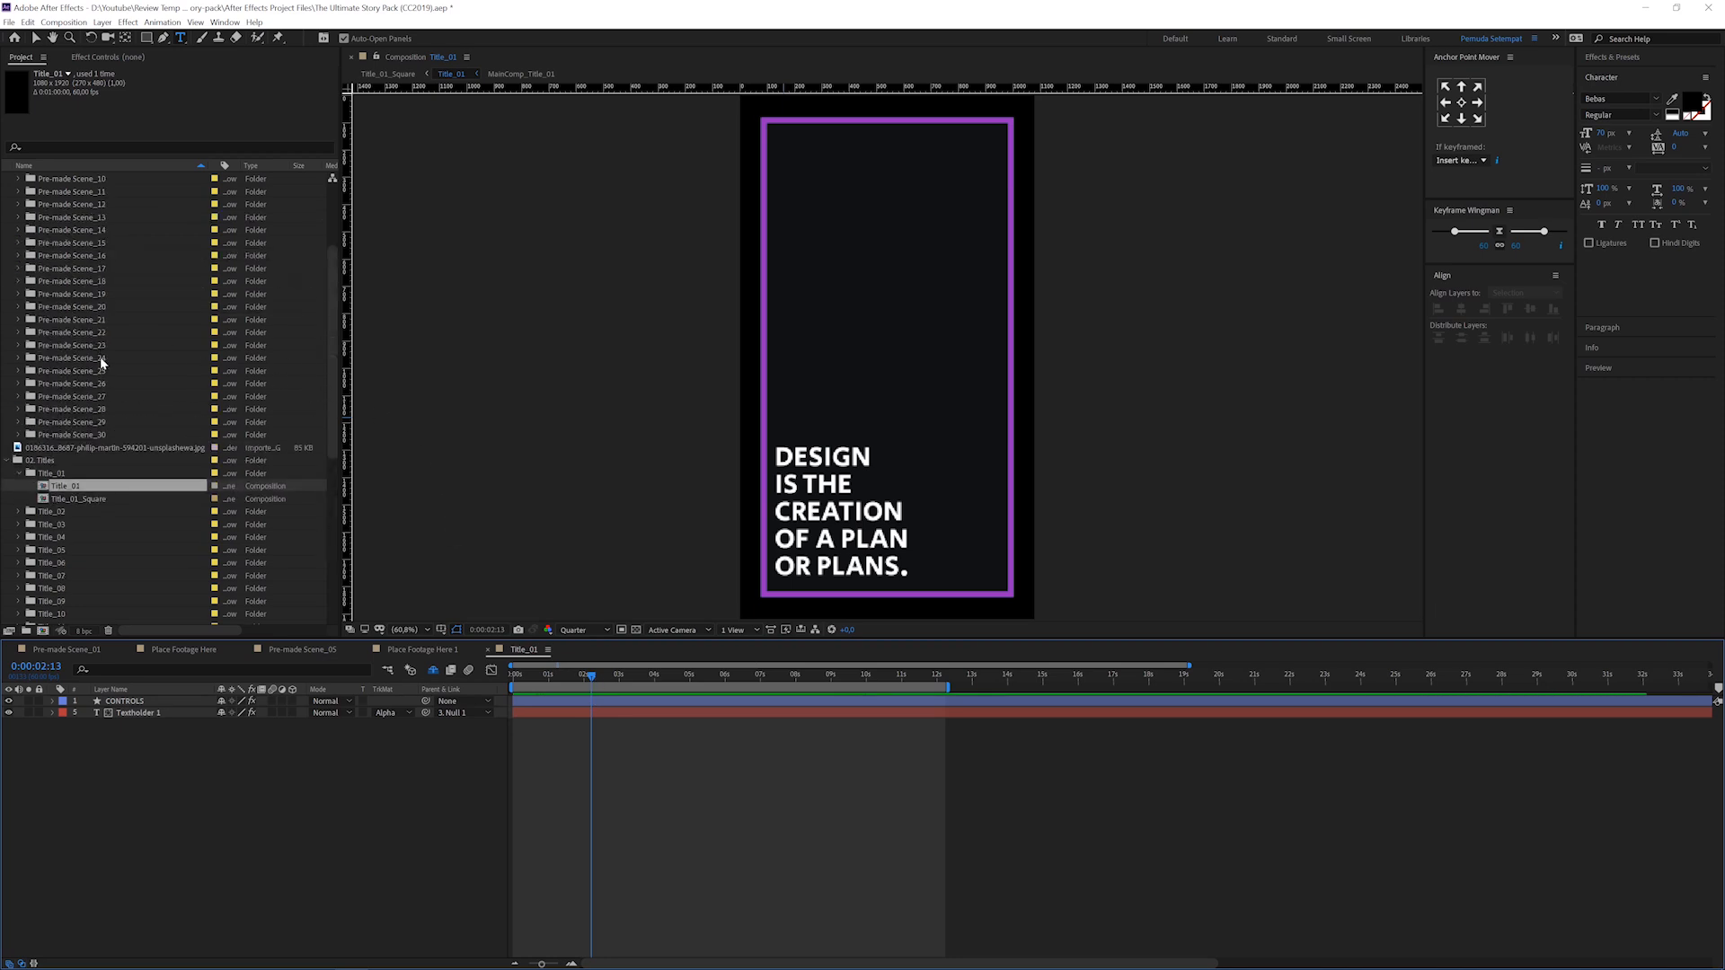
pyautogui.hotkey('ctrl', 'n')
pyautogui.click(101, 105)
pyautogui.write('1080')
pyautogui.press('Tab')
pyautogui.write('1920')
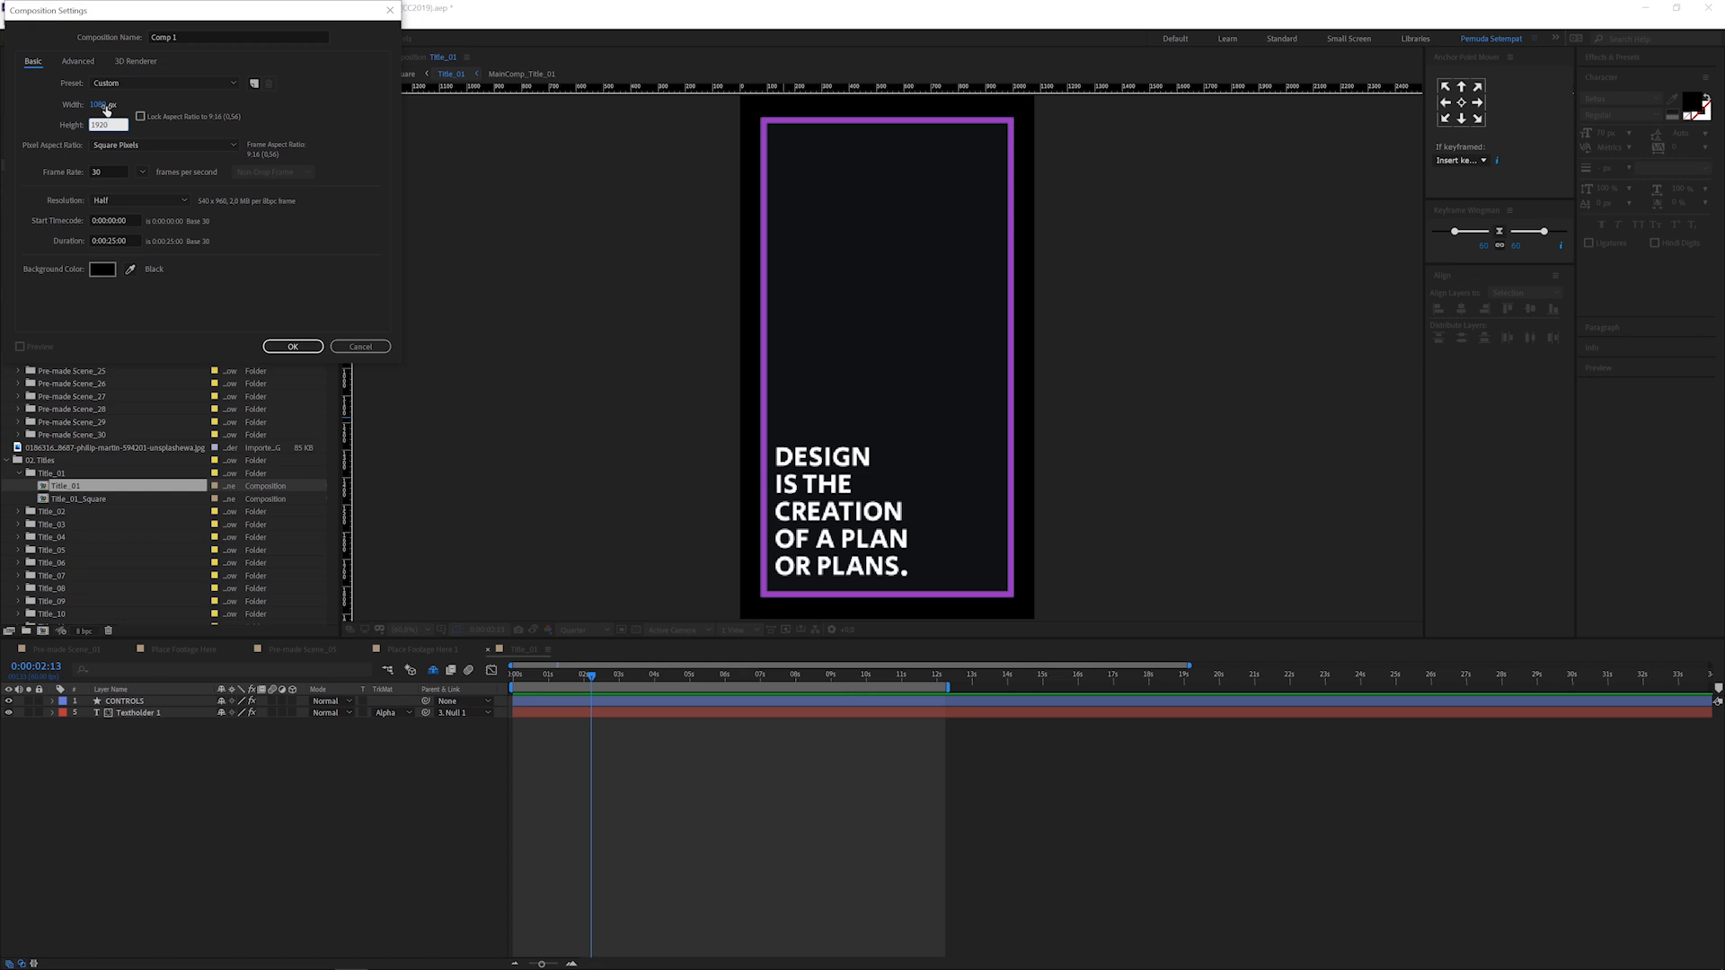
pyautogui.press('Return')
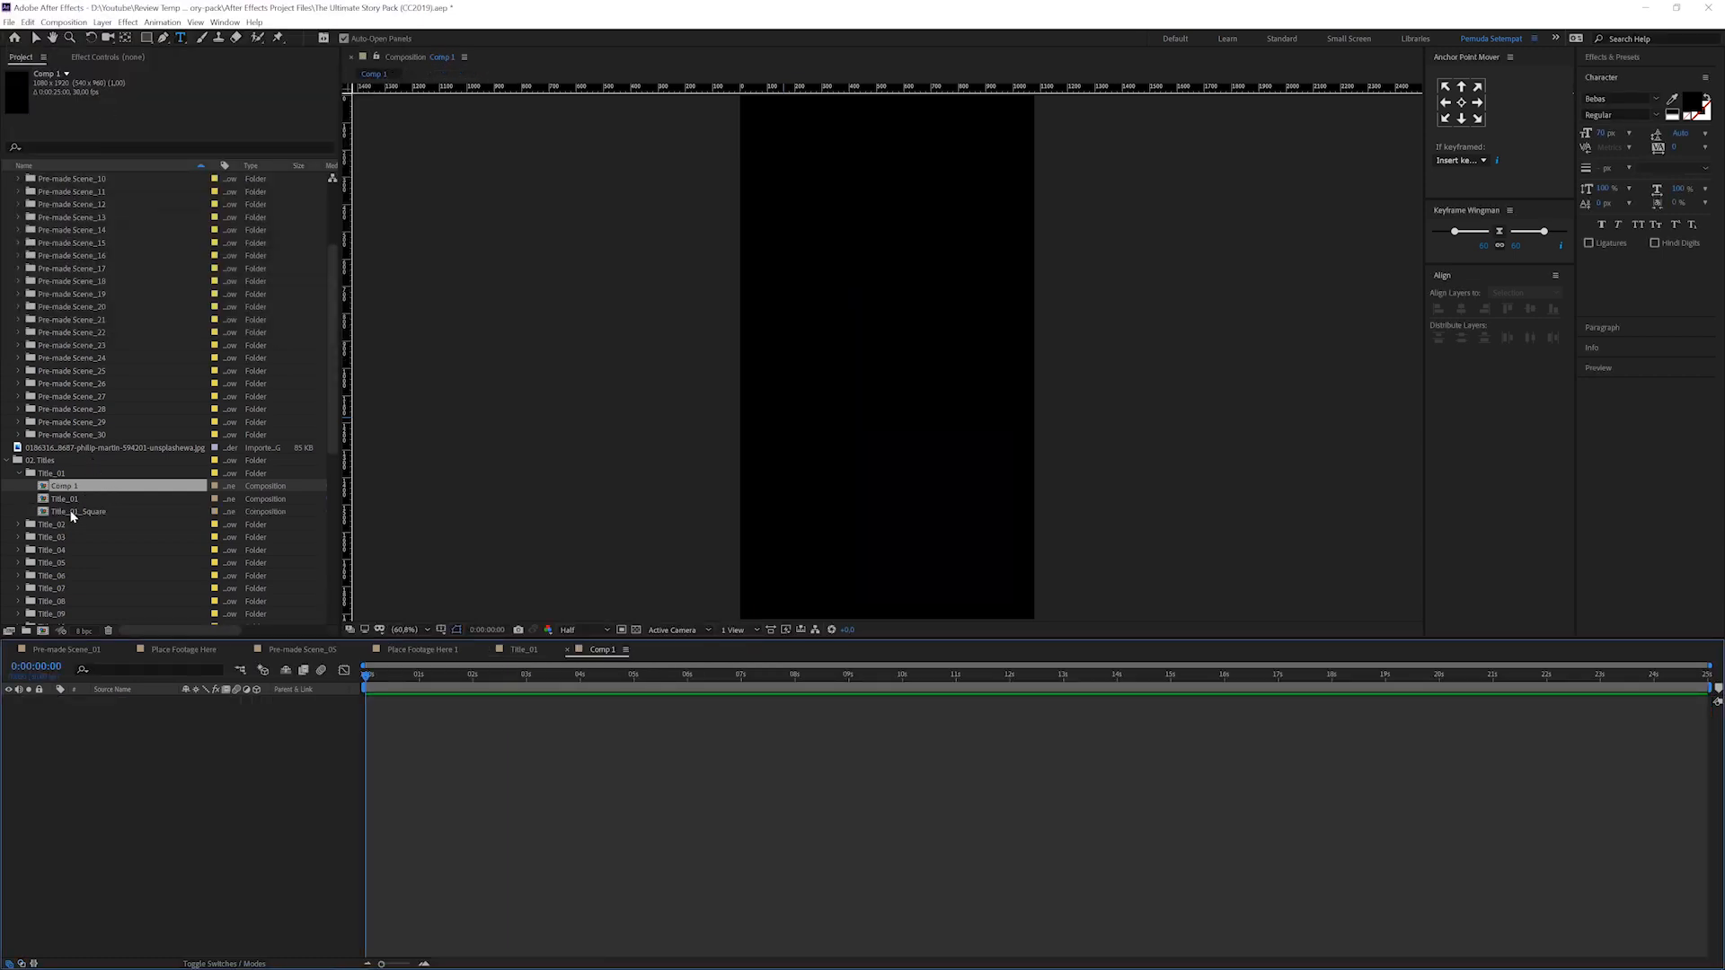
# Step: Add the Title_01 composition as a layer in Comp 1
pyautogui.click(72, 511)
pyautogui.click(68, 499)
pyautogui.moveTo(158, 765); pyautogui.dragTo(180, 762)
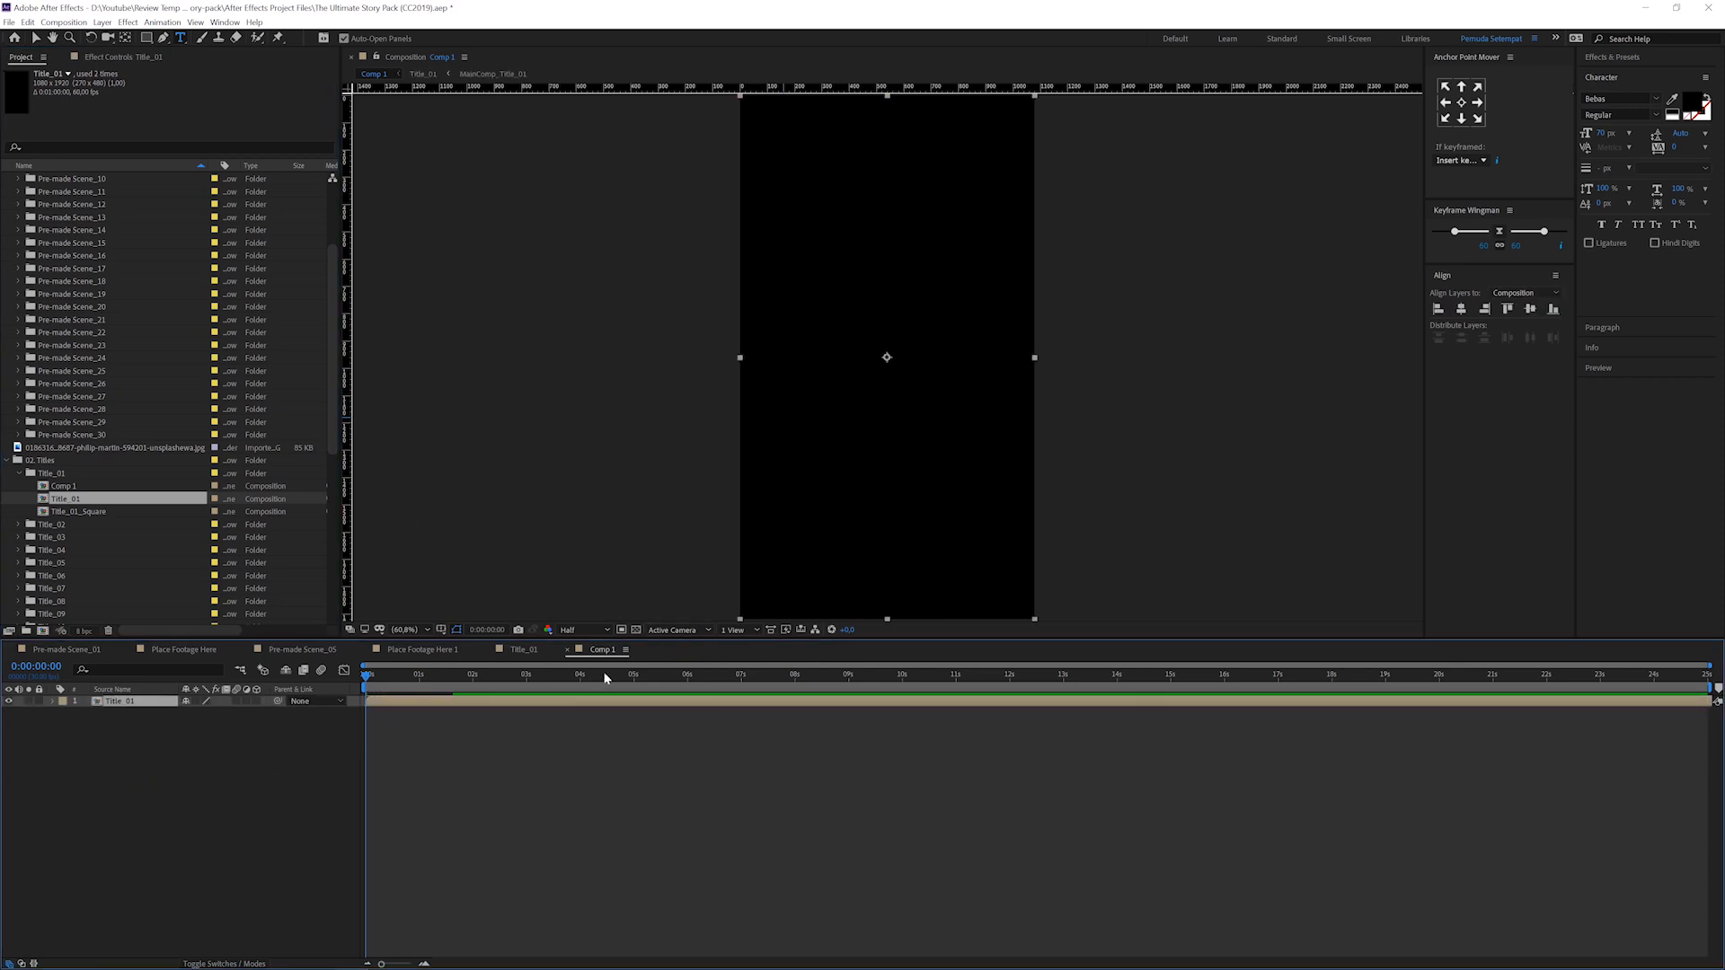
# Step: Add the Background_06 composition from the 05. Background folder to Comp 1, beneath the Title_01 layer
pyautogui.click(632, 677)
pyautogui.scroll(-5, 331, 498)
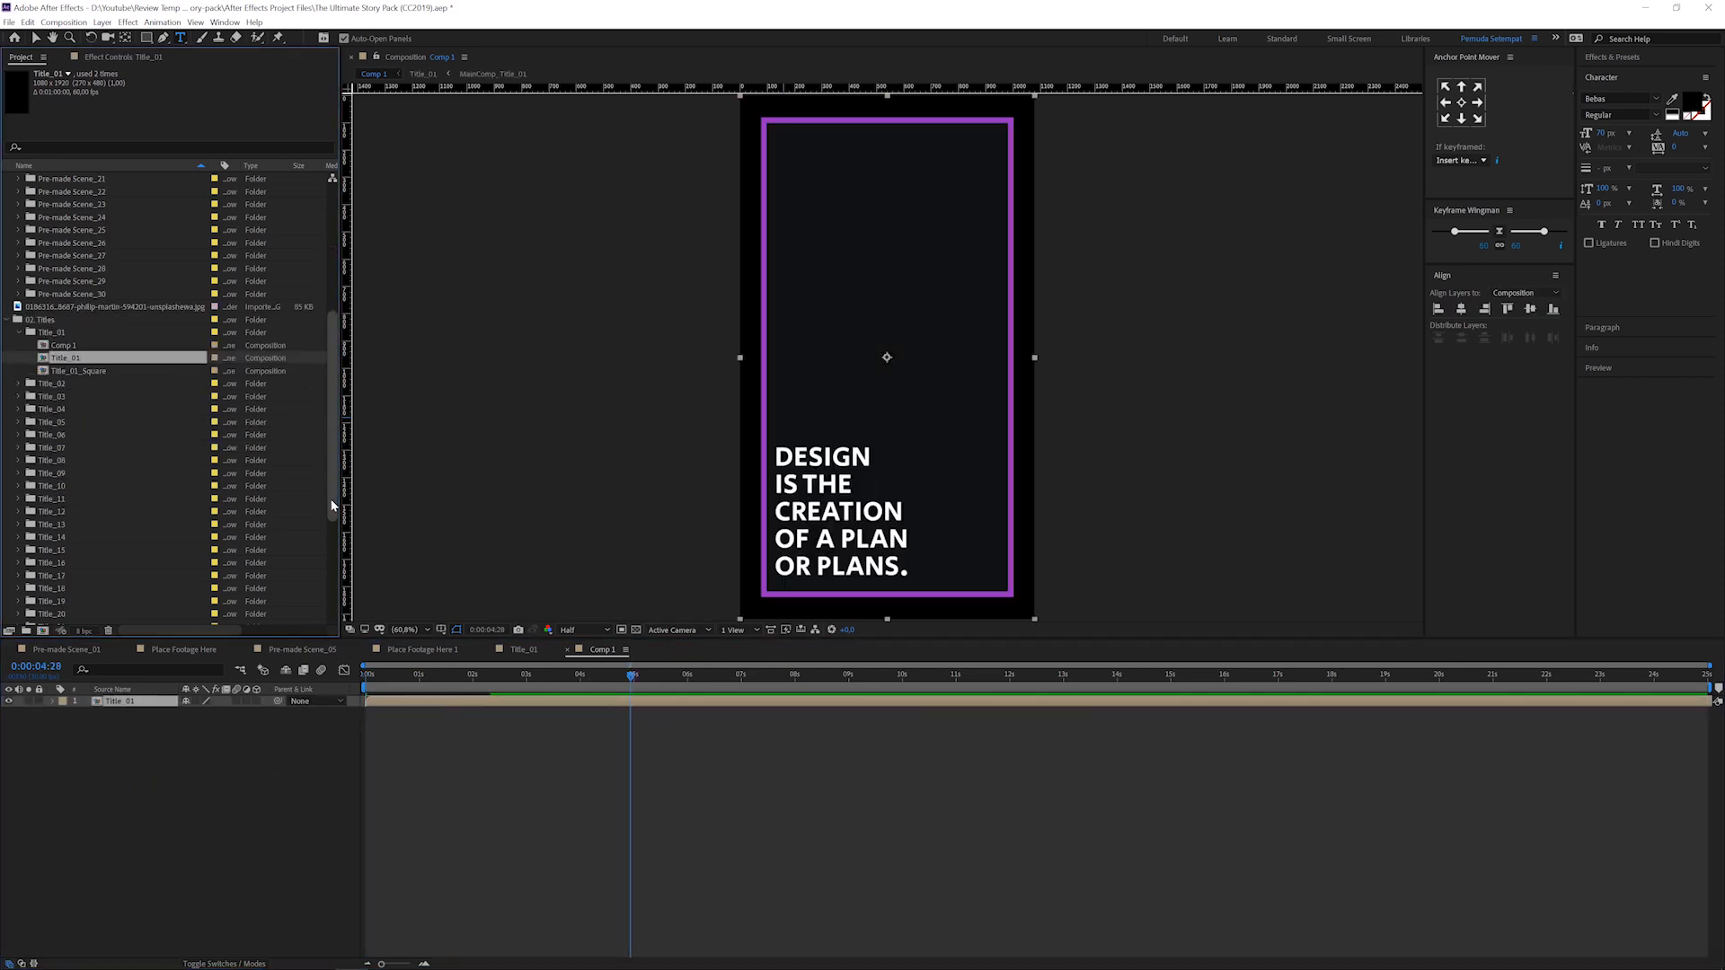
pyautogui.click(11, 293)
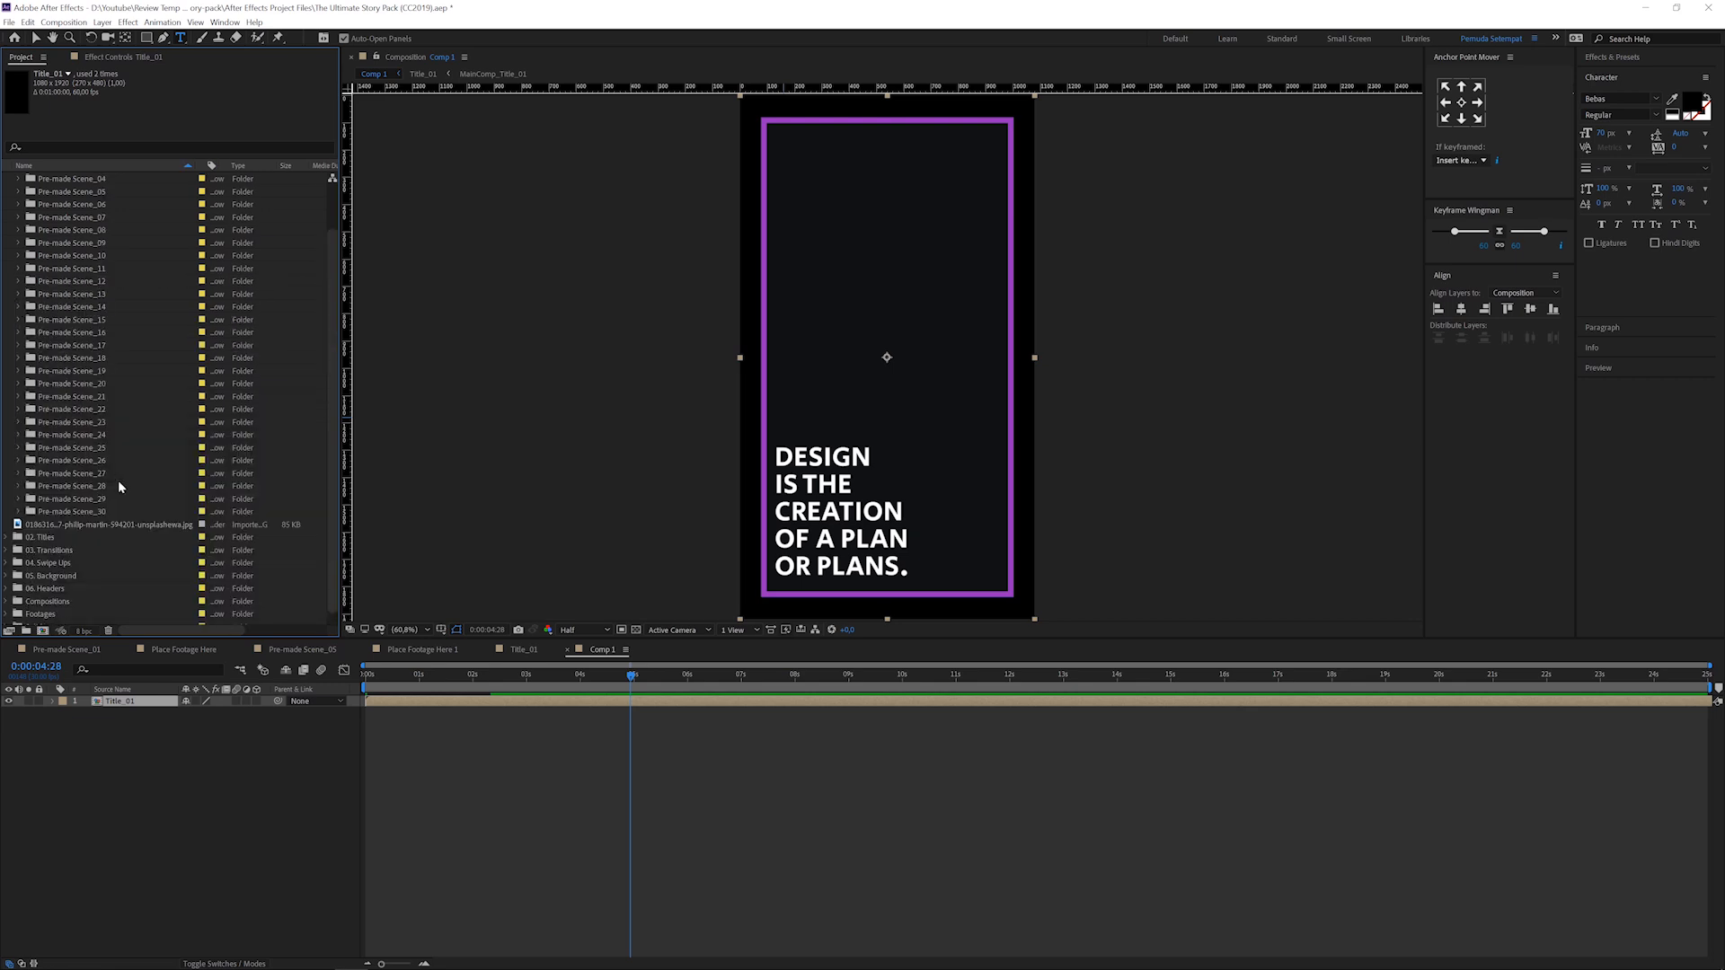
pyautogui.click(9, 564)
pyautogui.click(68, 527)
pyautogui.click(71, 564)
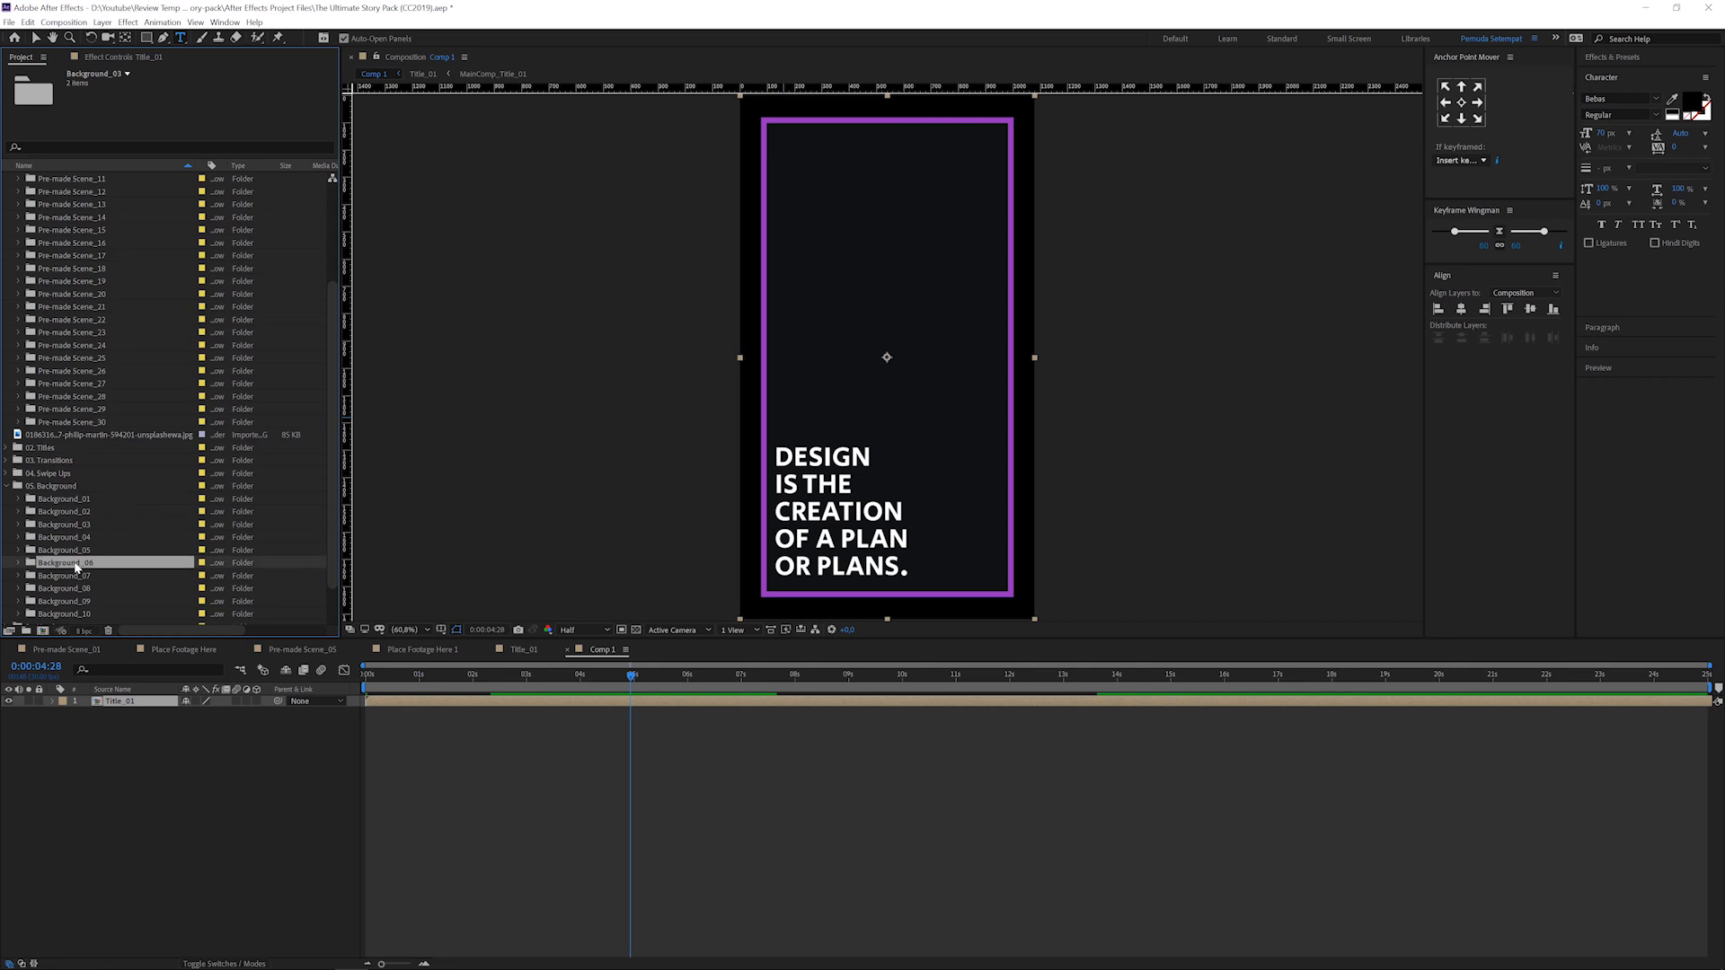
pyautogui.click(18, 564)
pyautogui.click(85, 577)
pyautogui.moveTo(93, 584); pyautogui.dragTo(153, 724)
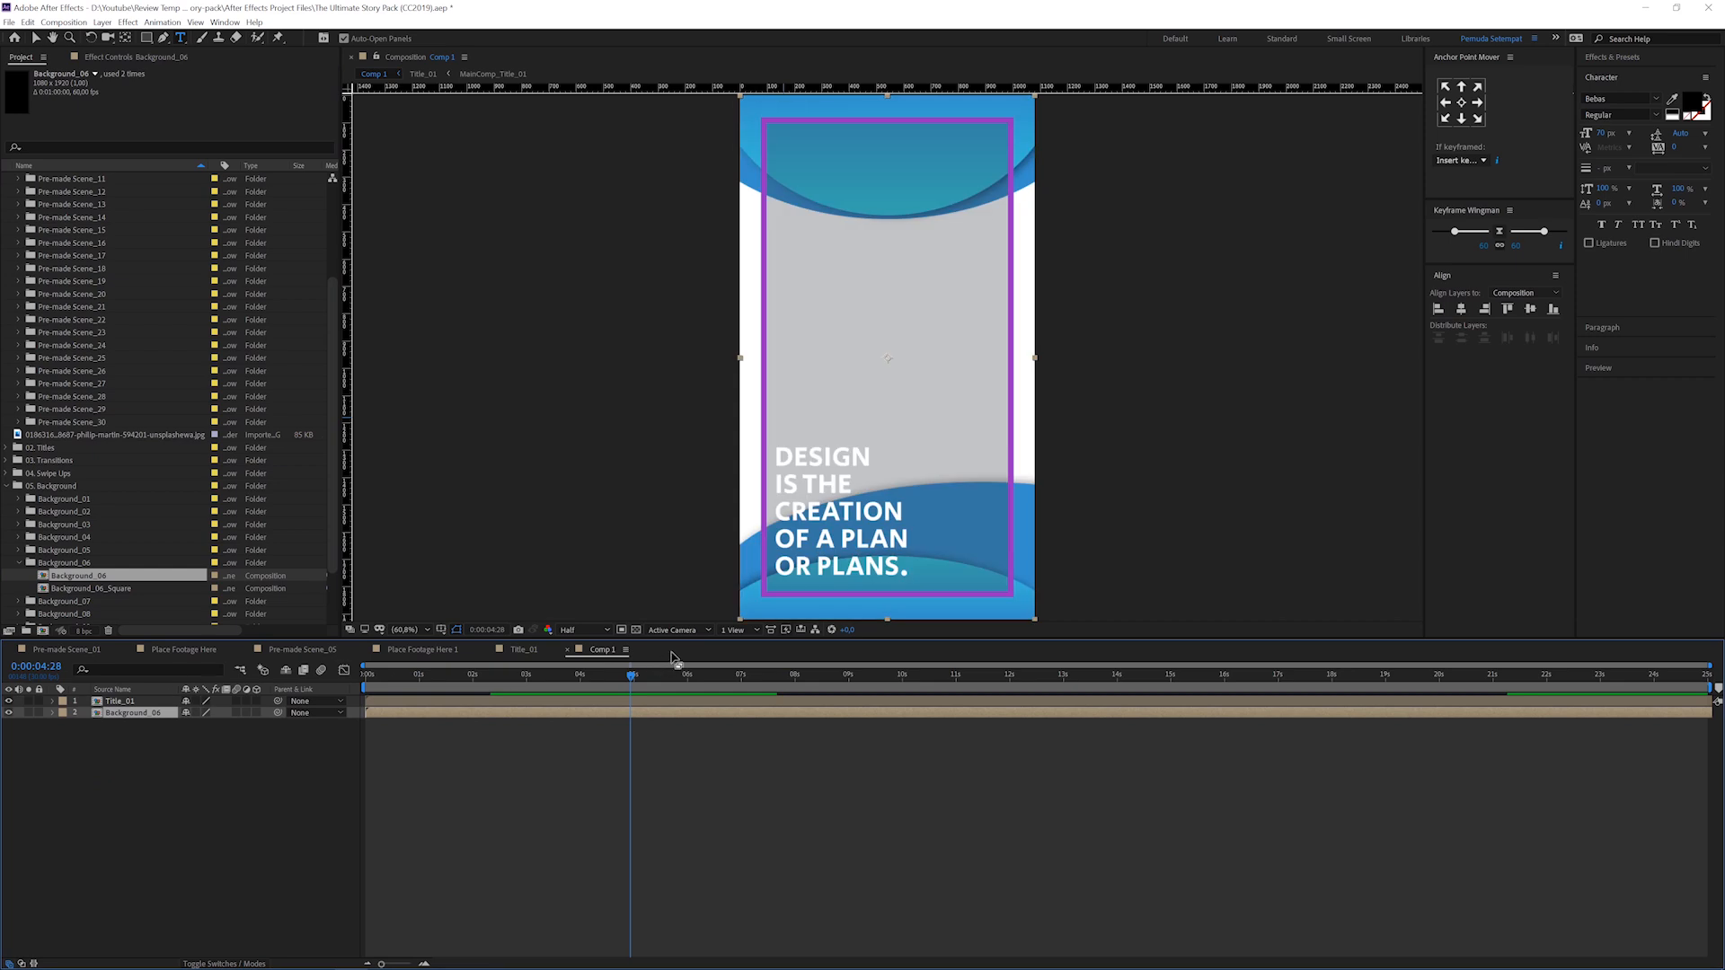
pyautogui.moveTo(485, 683); pyautogui.dragTo(591, 705)
# Step: Try the Header_01 composition from the 06. Headers folder as the uppermost layer of Comp 1
pyautogui.scroll(-2, 96, 576)
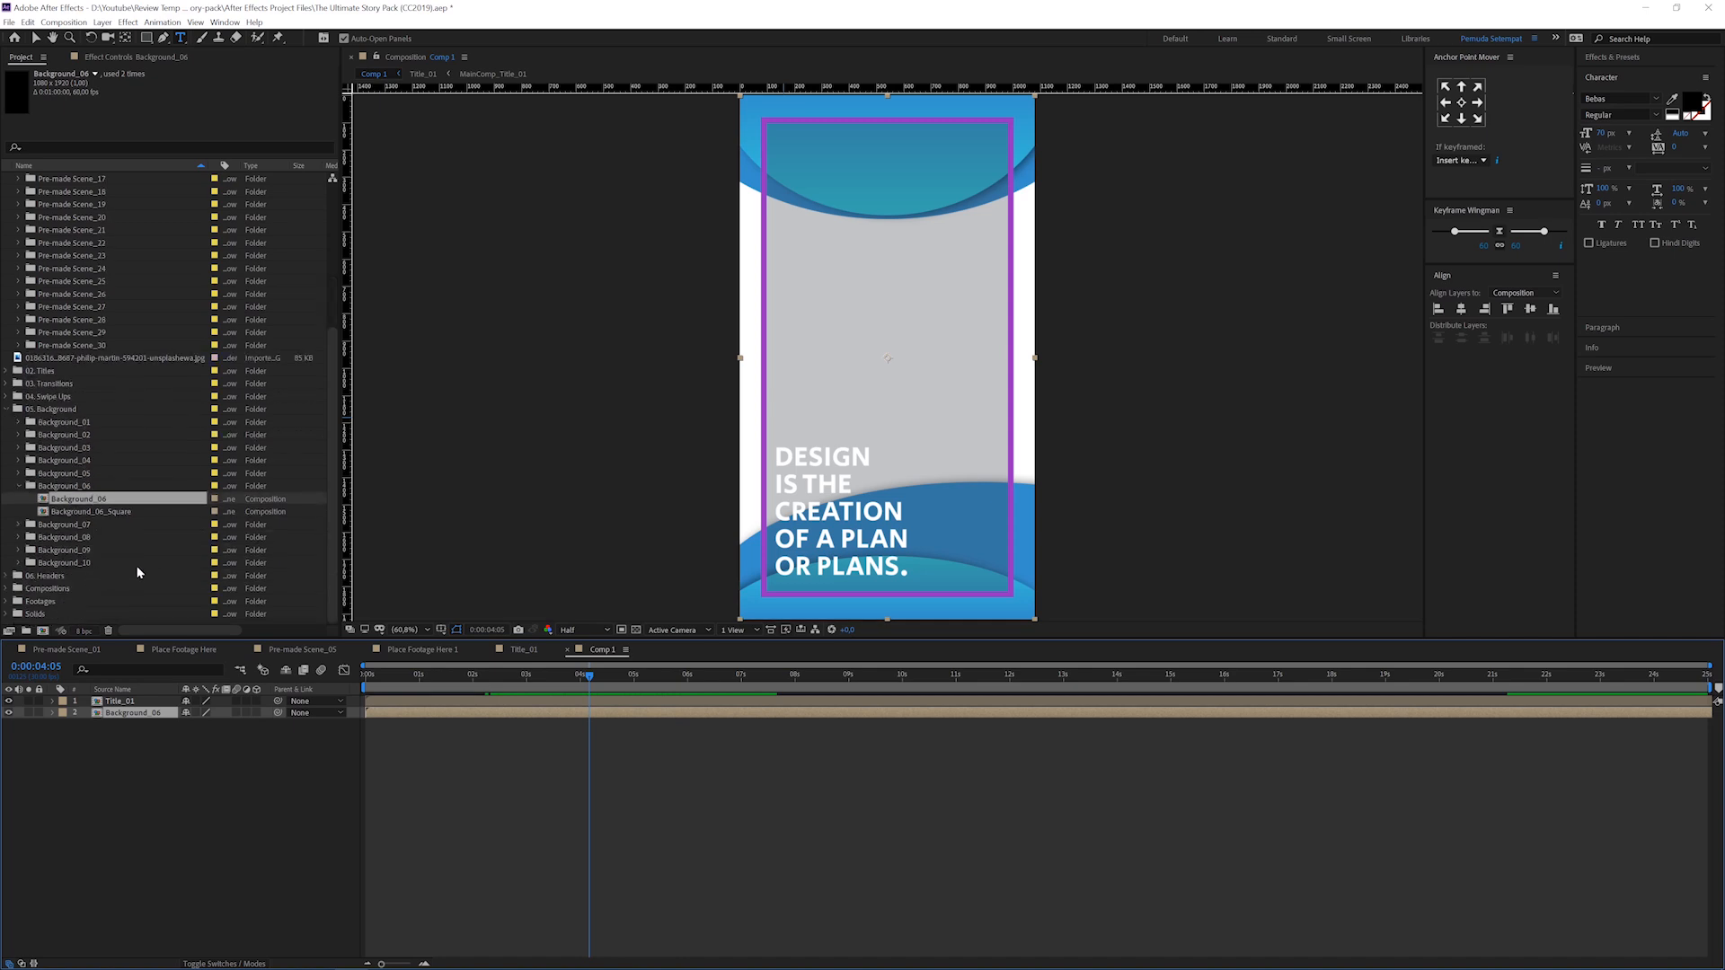
pyautogui.click(7, 576)
pyautogui.scroll(-2, 70, 558)
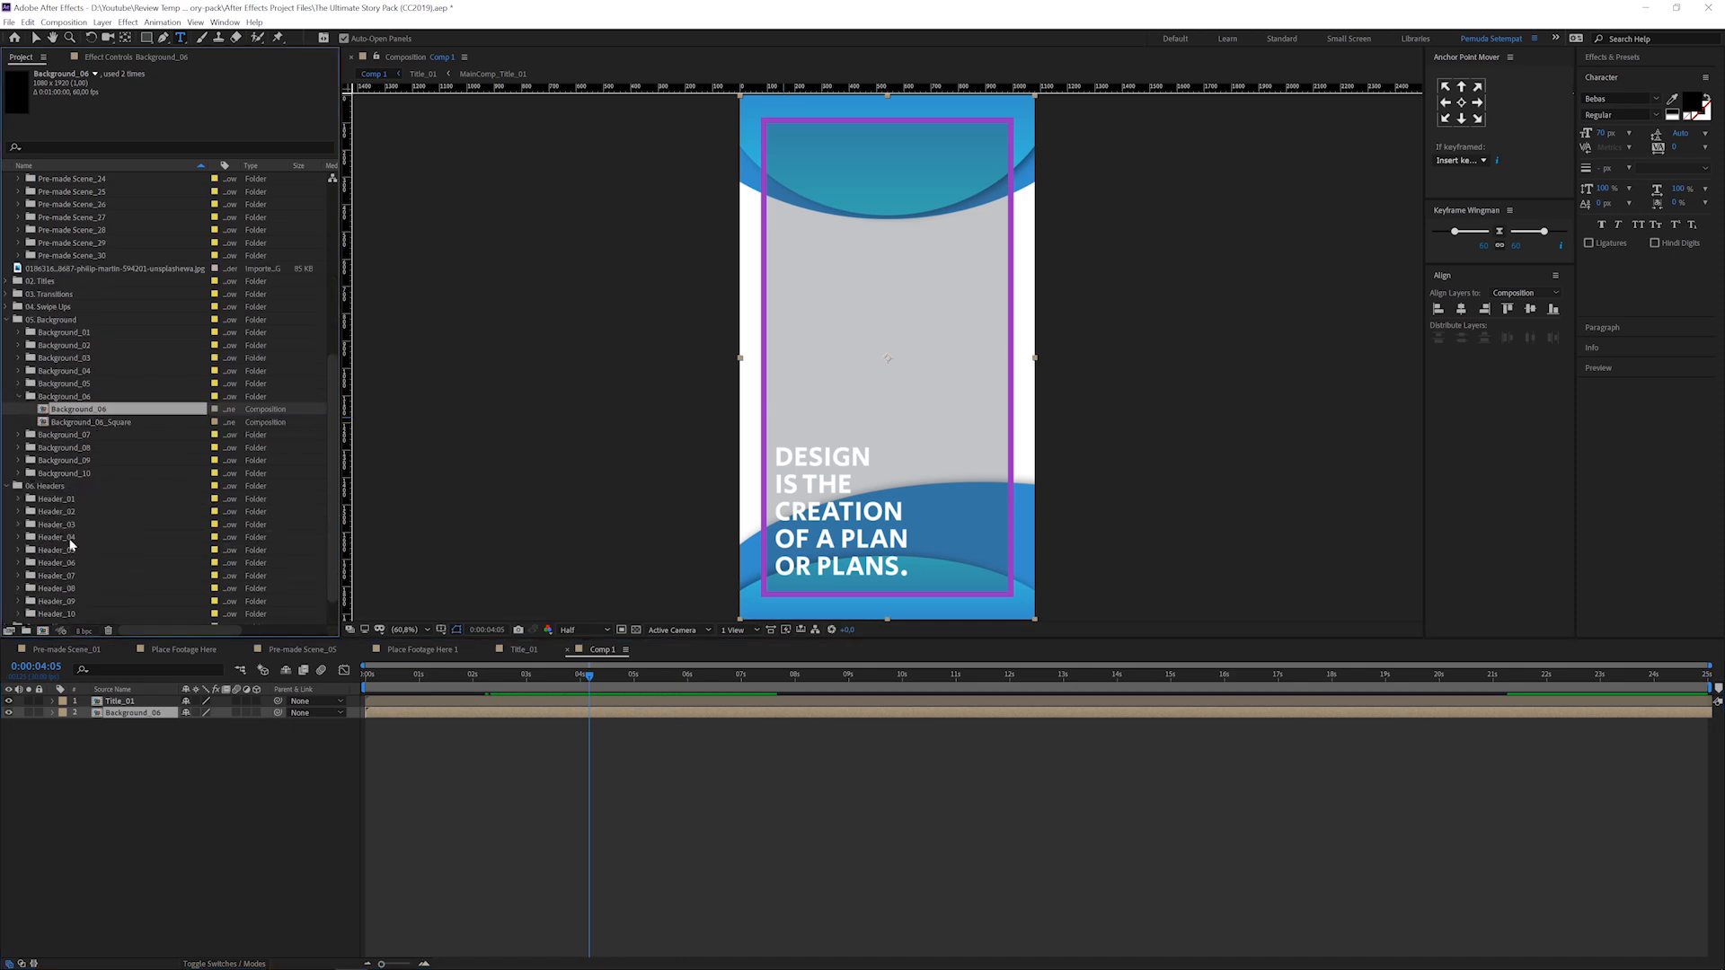
pyautogui.click(37, 510)
pyautogui.click(18, 500)
pyautogui.click(66, 512)
pyautogui.moveTo(69, 520); pyautogui.dragTo(115, 707)
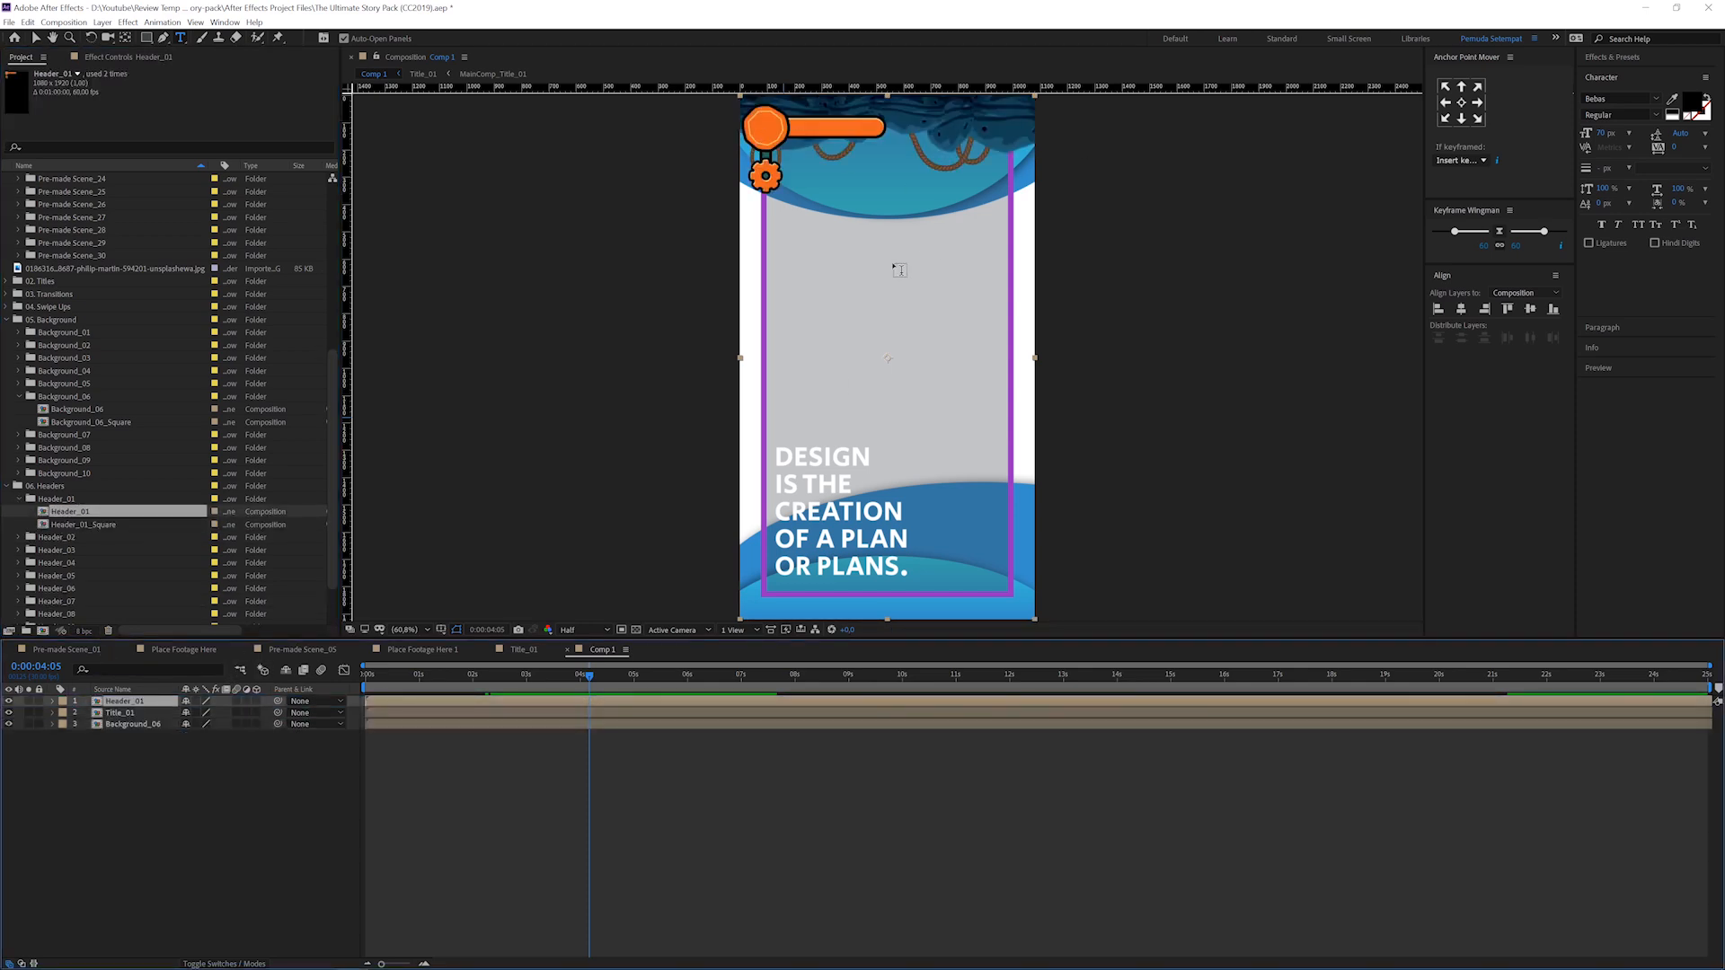
pyautogui.hotkey('ctrl', 'z')
# Step: Open Background_06 from its Comp 1 layer and set Color 1 of its CONTROLS layer to red (#DC3636)
pyautogui.click(510, 676)
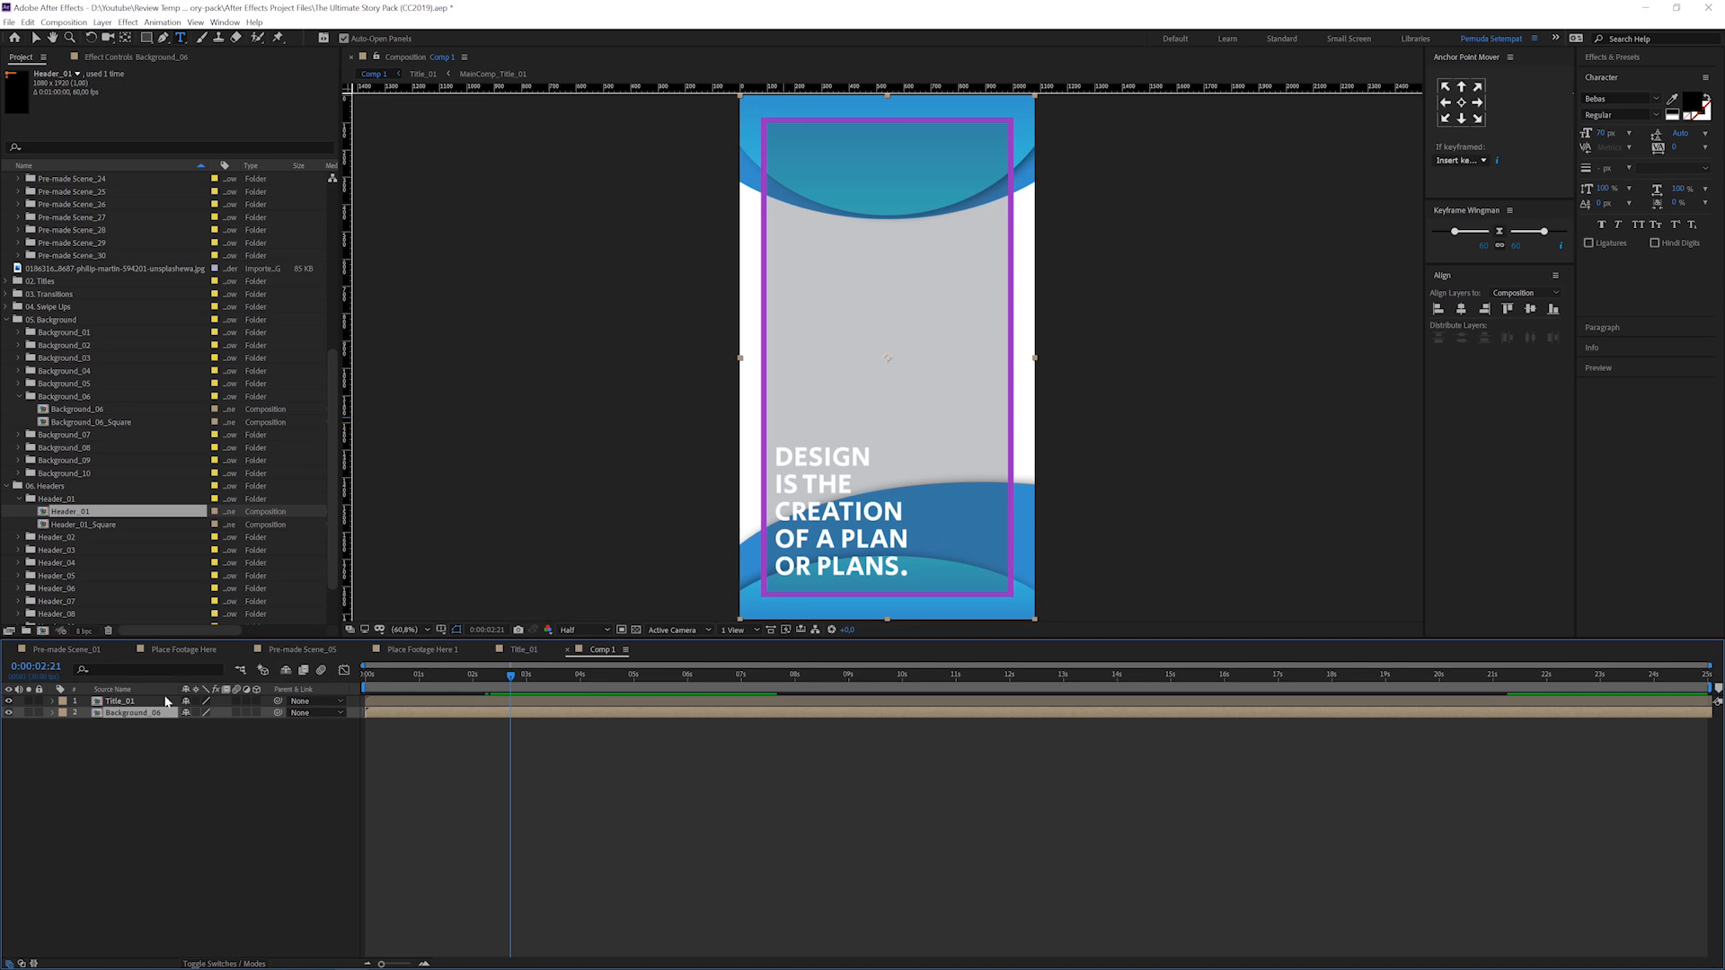
pyautogui.doubleClick(131, 713)
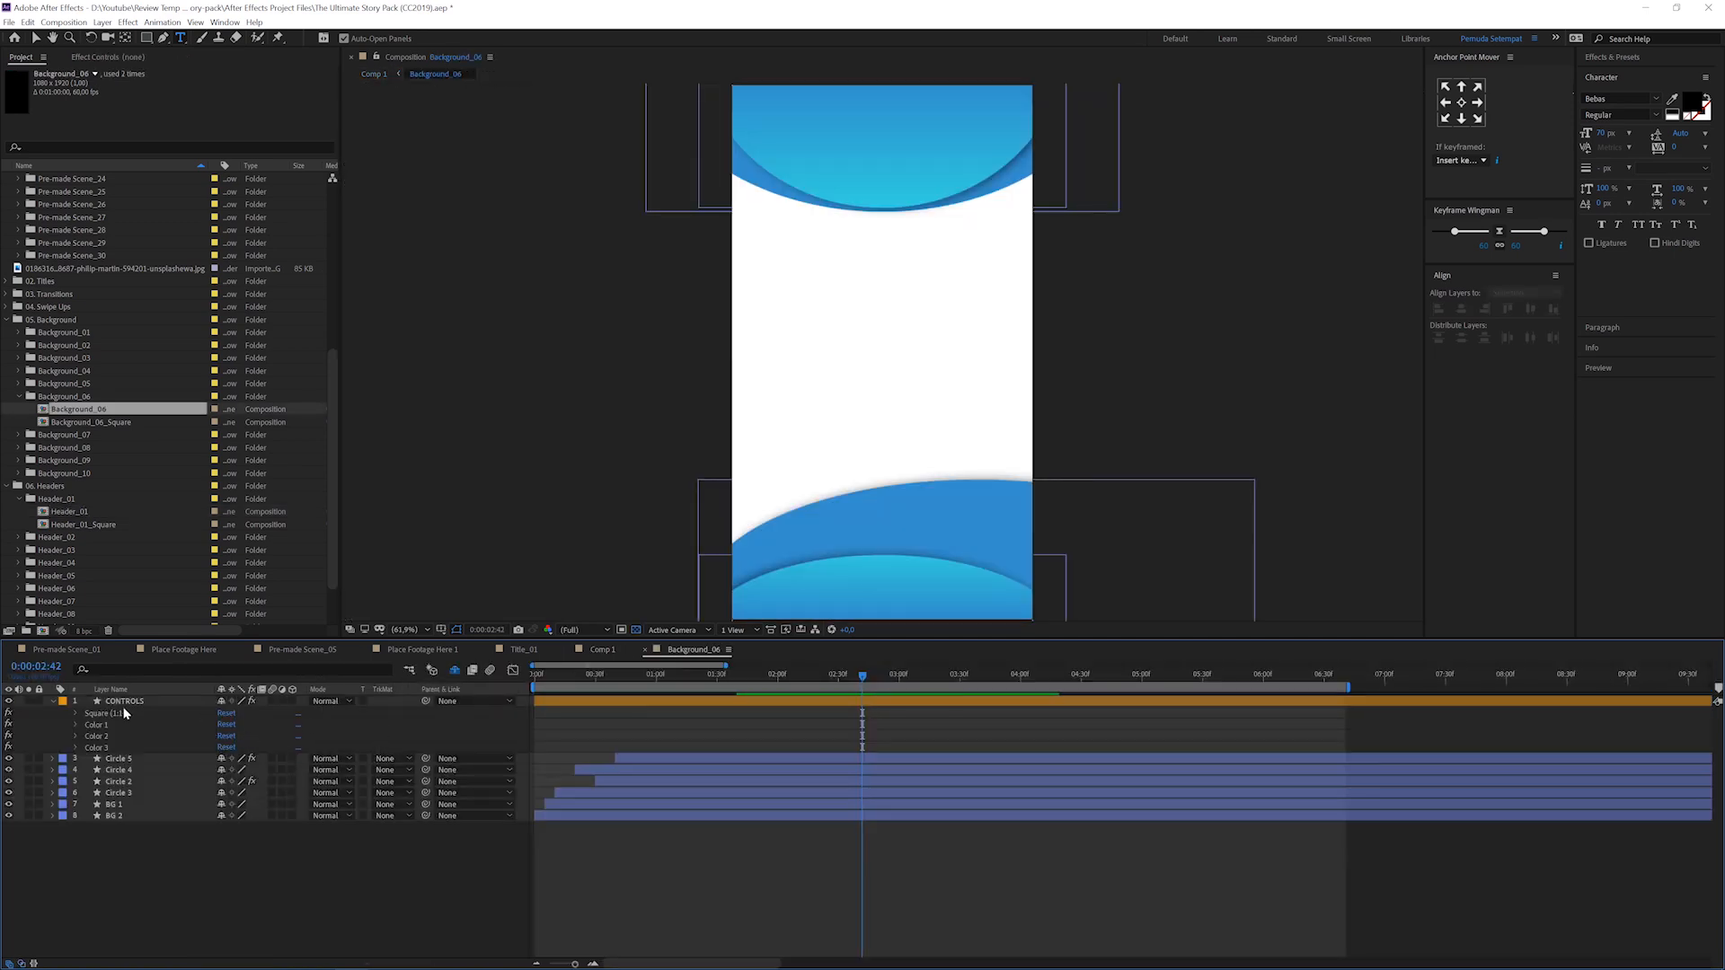
pyautogui.click(127, 702)
pyautogui.click(136, 56)
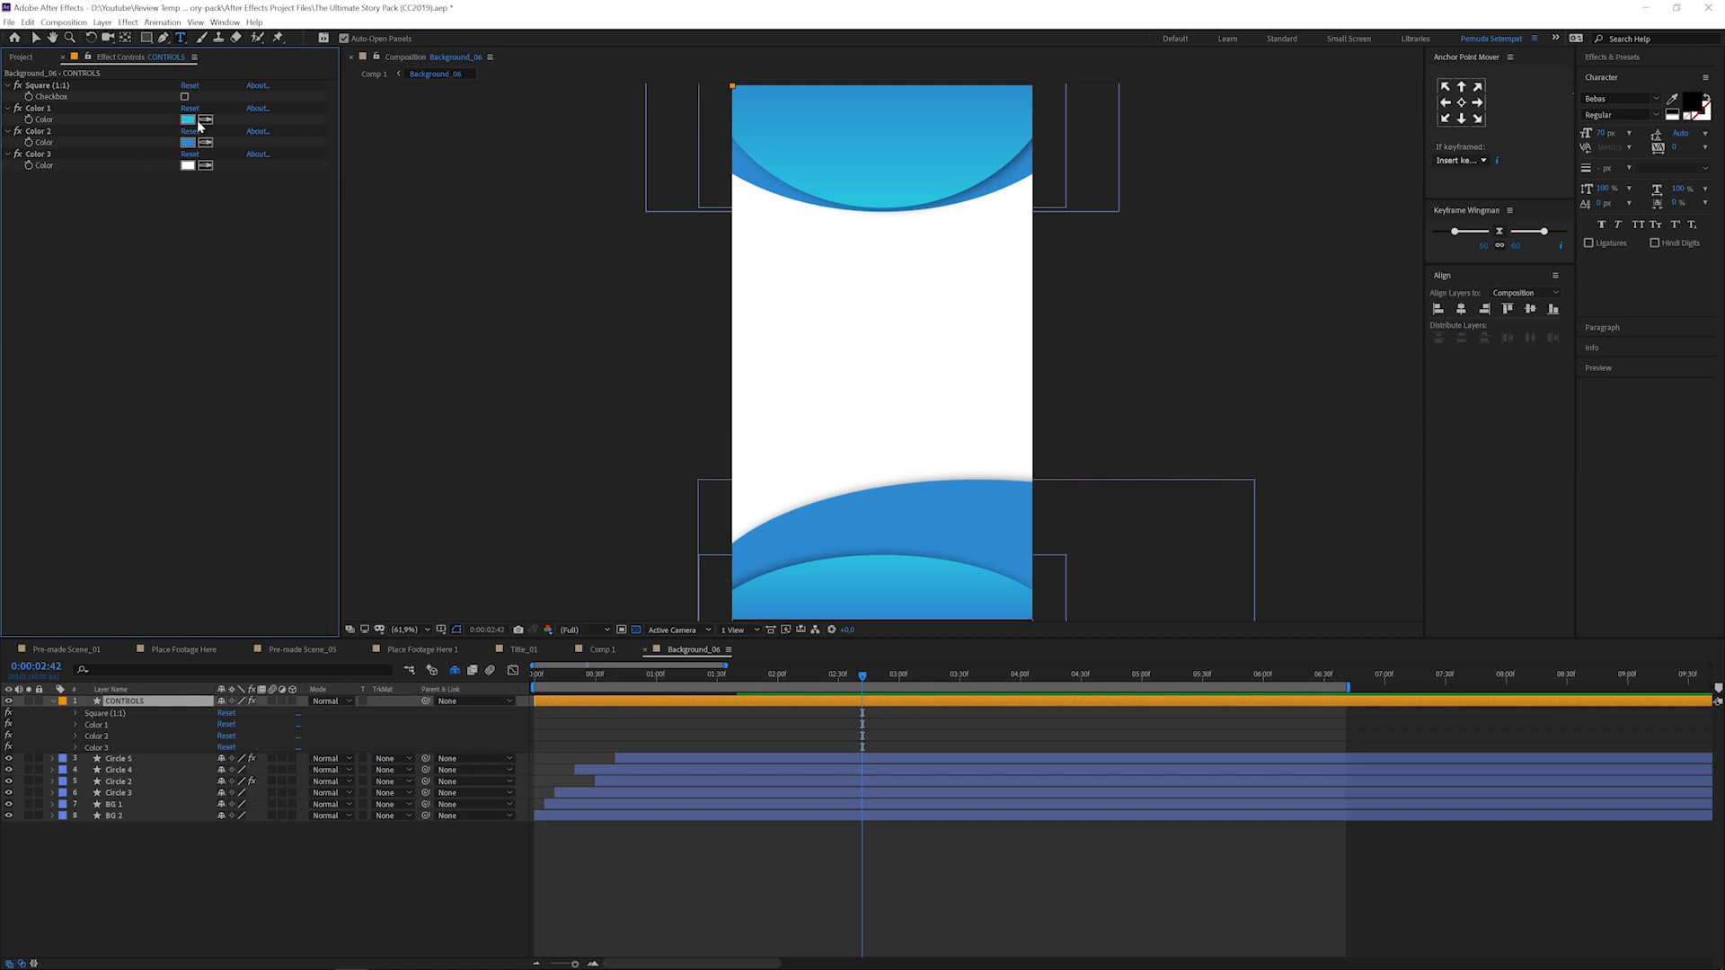
pyautogui.click(193, 120)
pyautogui.moveTo(574, 270); pyautogui.dragTo(574, 235)
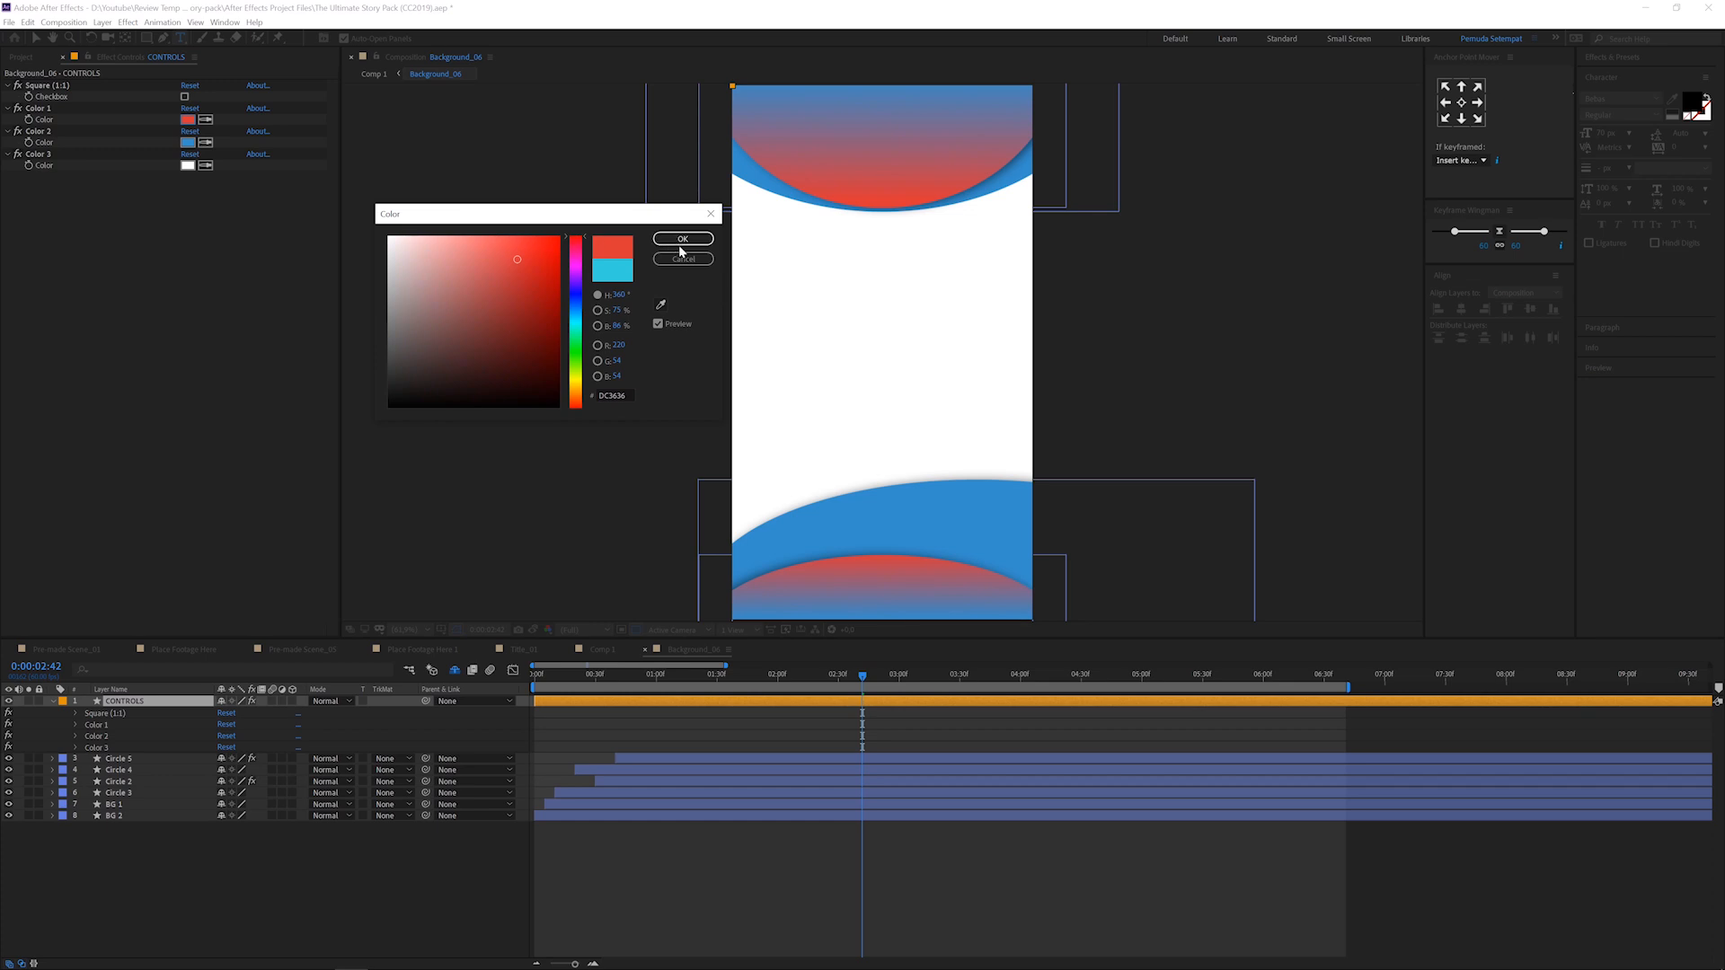
# Step: Set Color 2 of Background_06's CONTROLS layer to a bright purple
pyautogui.click(188, 142)
pyautogui.moveTo(575, 309); pyautogui.dragTo(578, 282)
pyautogui.click(559, 236)
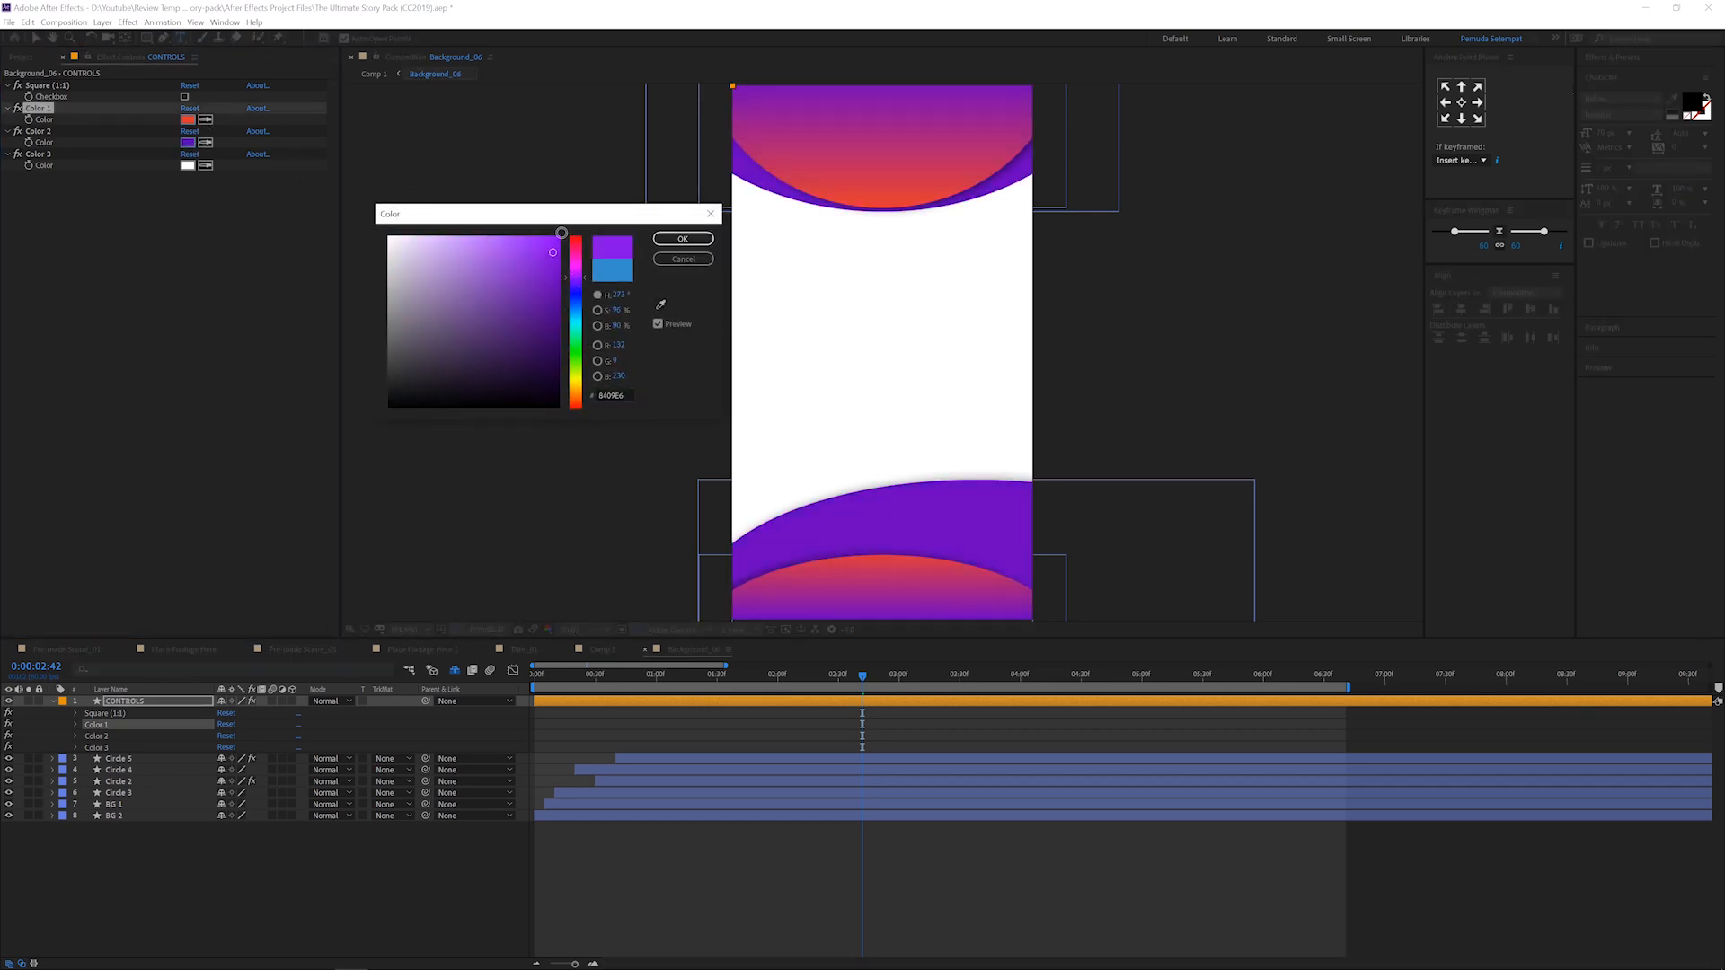
pyautogui.click(683, 239)
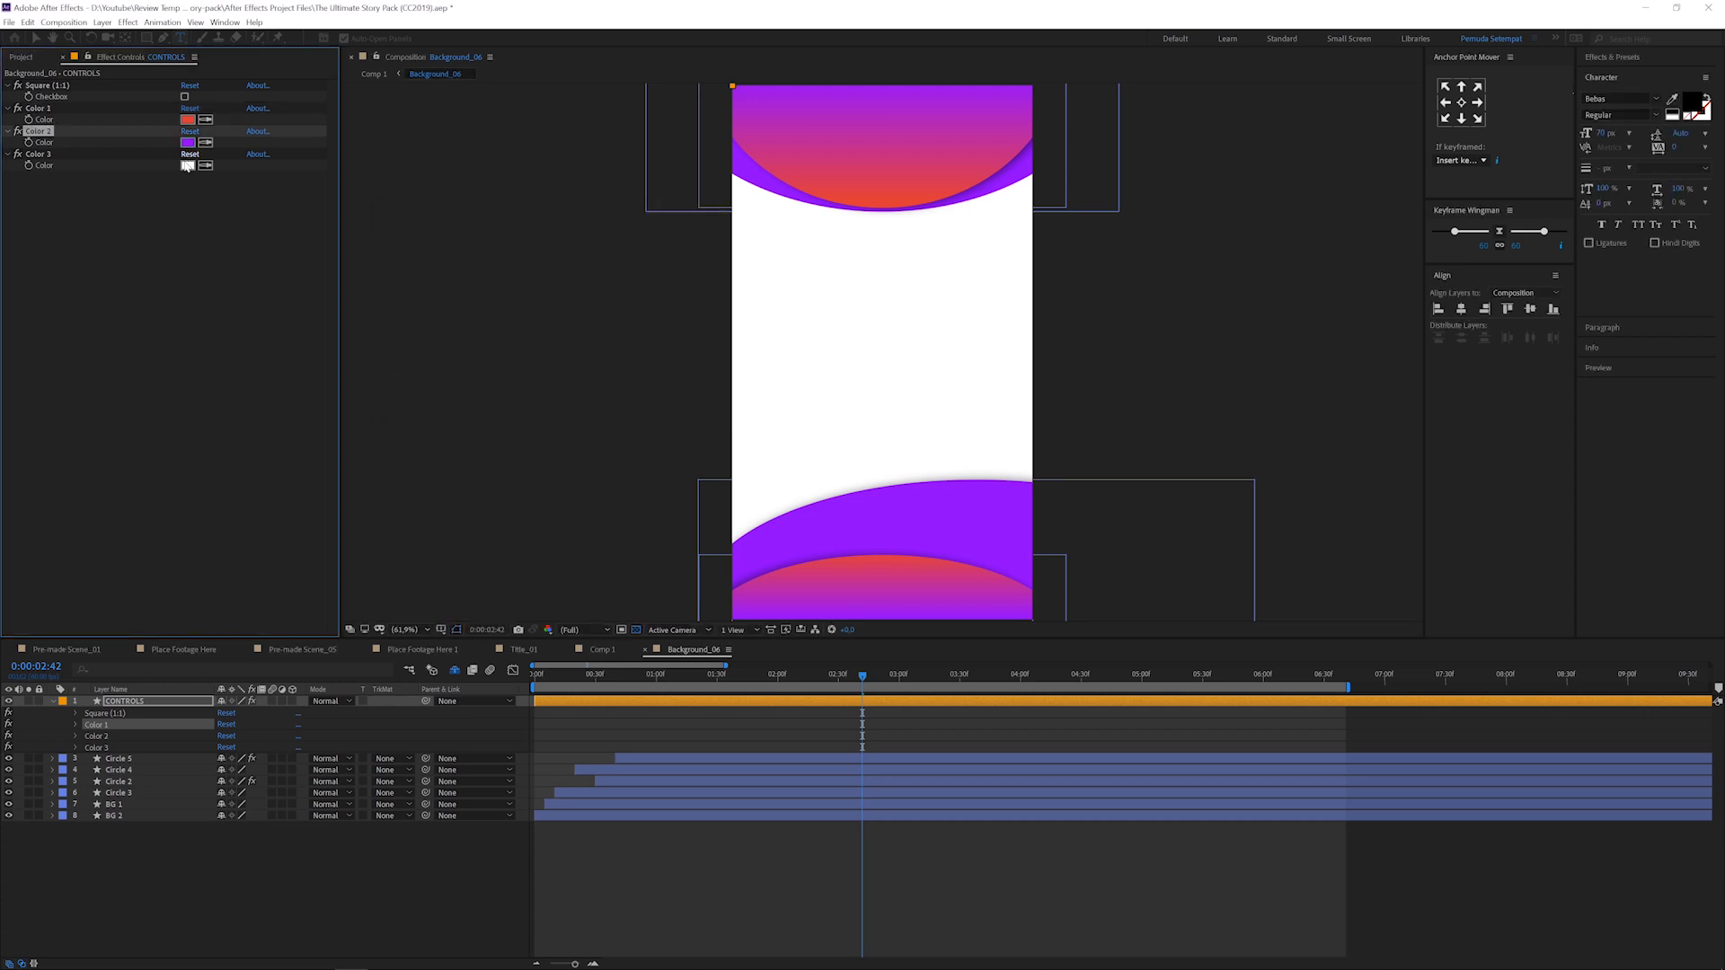
# Step: Set Color 3 of Background_06's CONTROLS layer to a saturated orange and return to Comp 1
pyautogui.click(188, 165)
pyautogui.click(576, 388)
pyautogui.moveTo(578, 388); pyautogui.dragTo(576, 396)
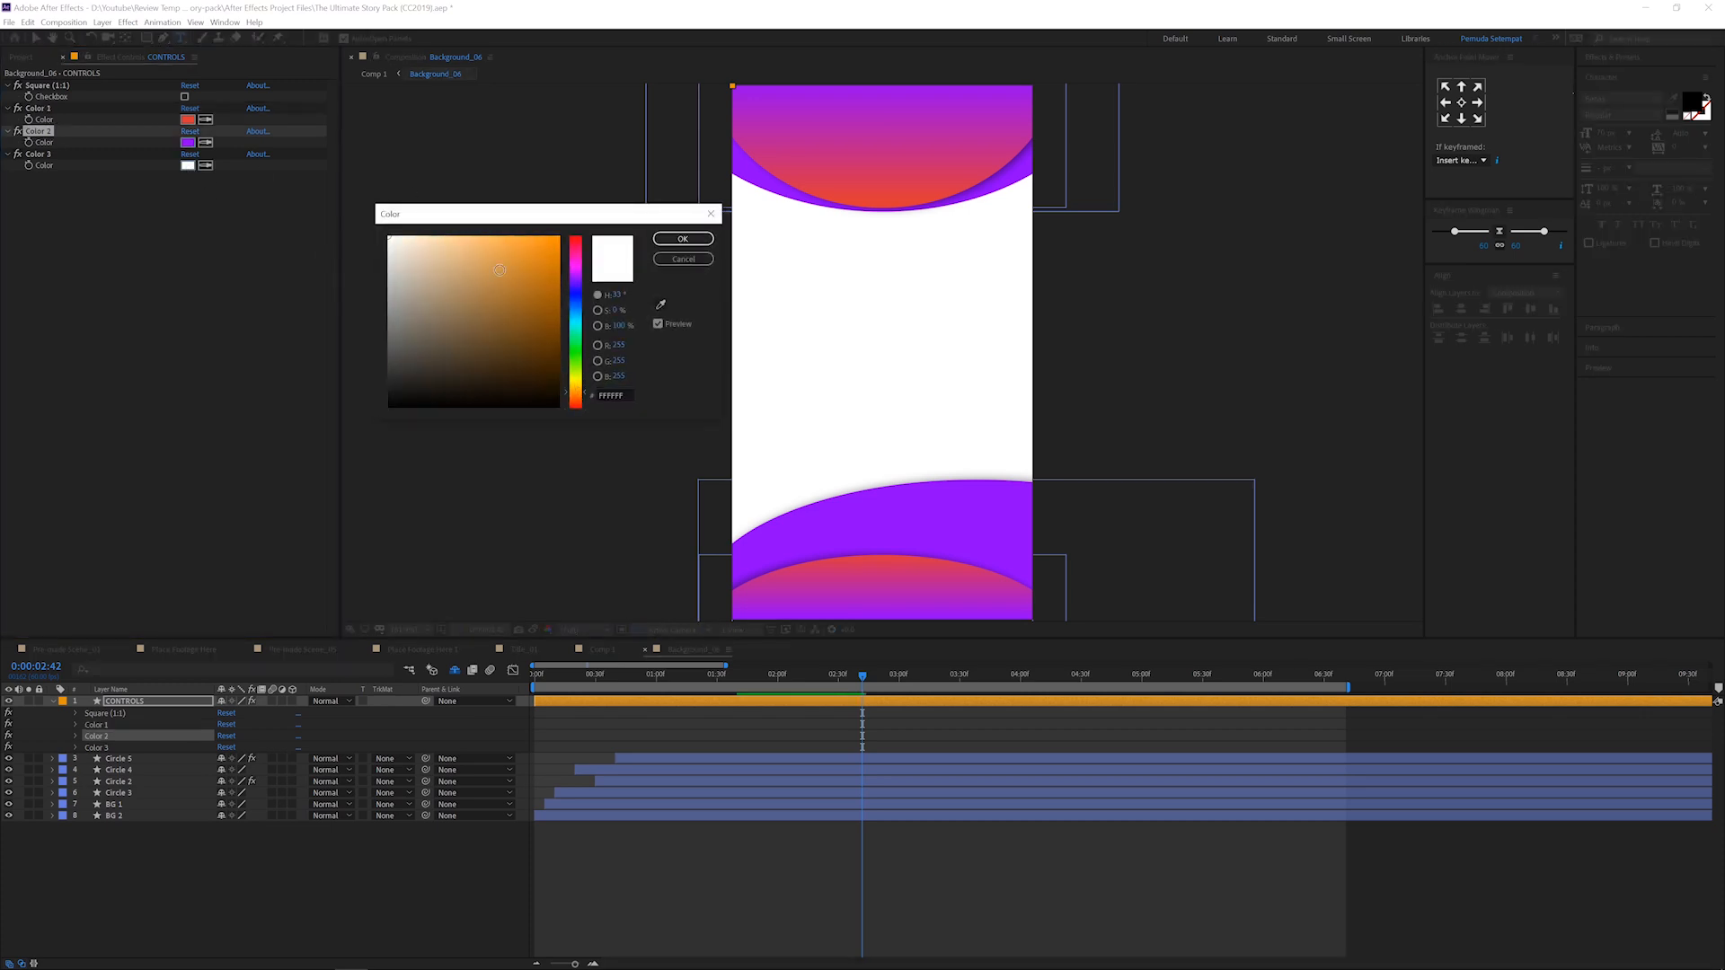
pyautogui.moveTo(555, 244); pyautogui.dragTo(610, 213)
pyautogui.click(683, 239)
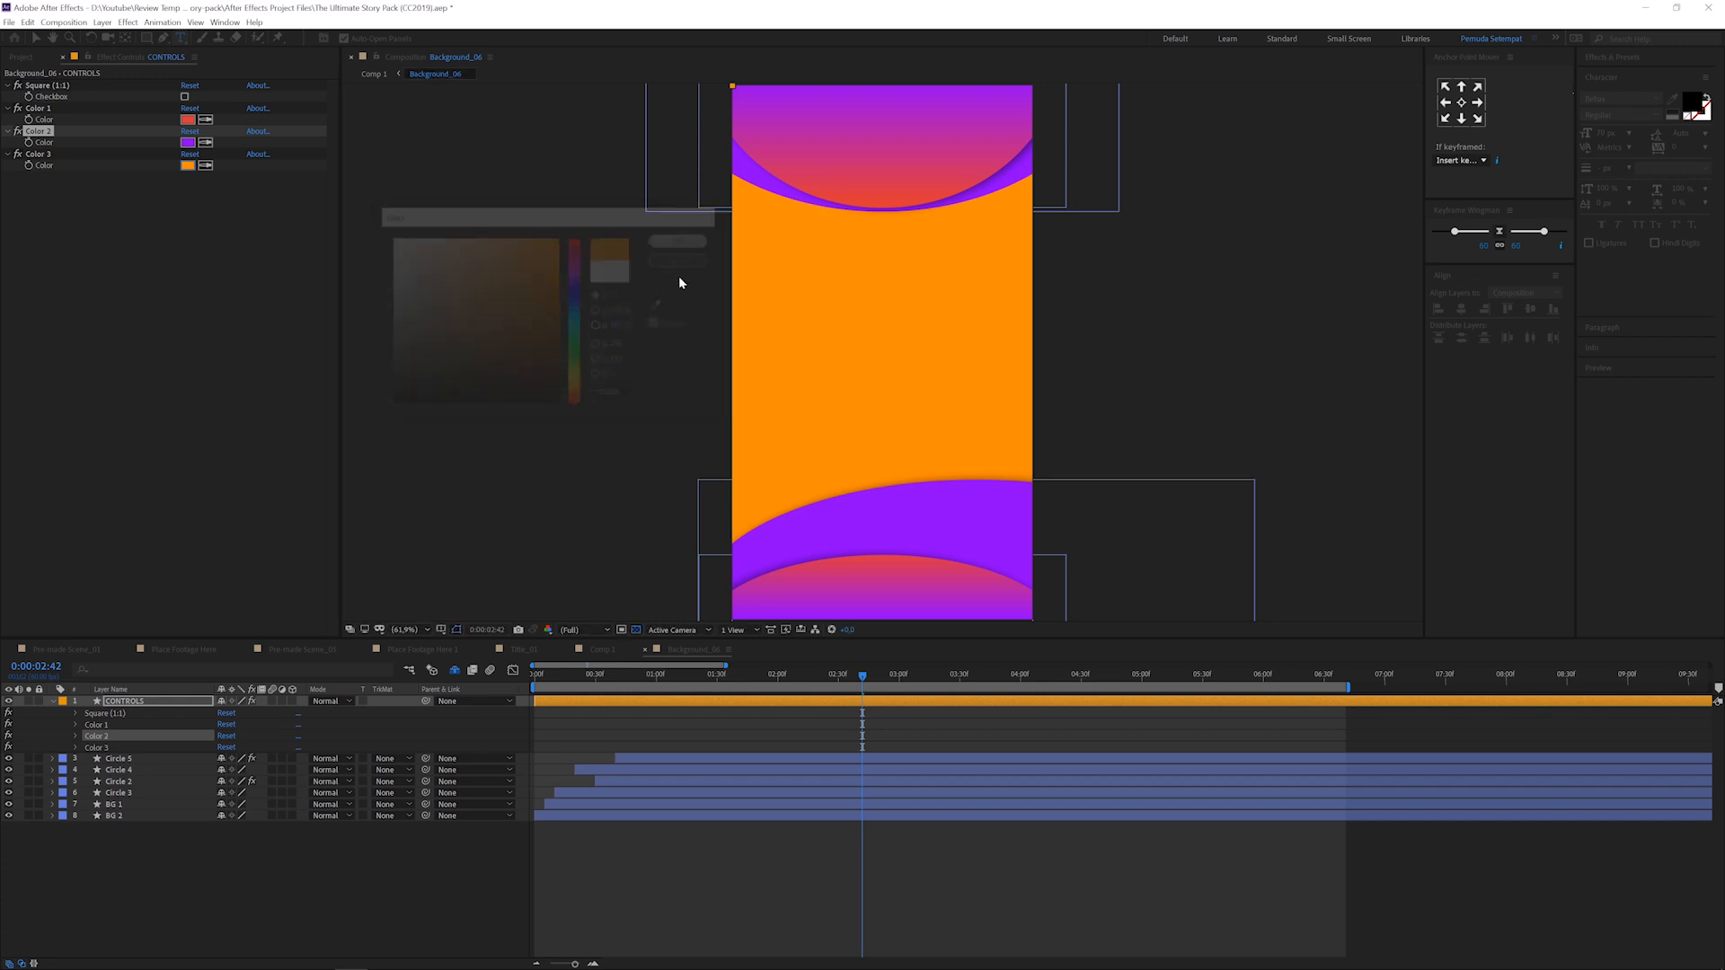
pyautogui.click(599, 654)
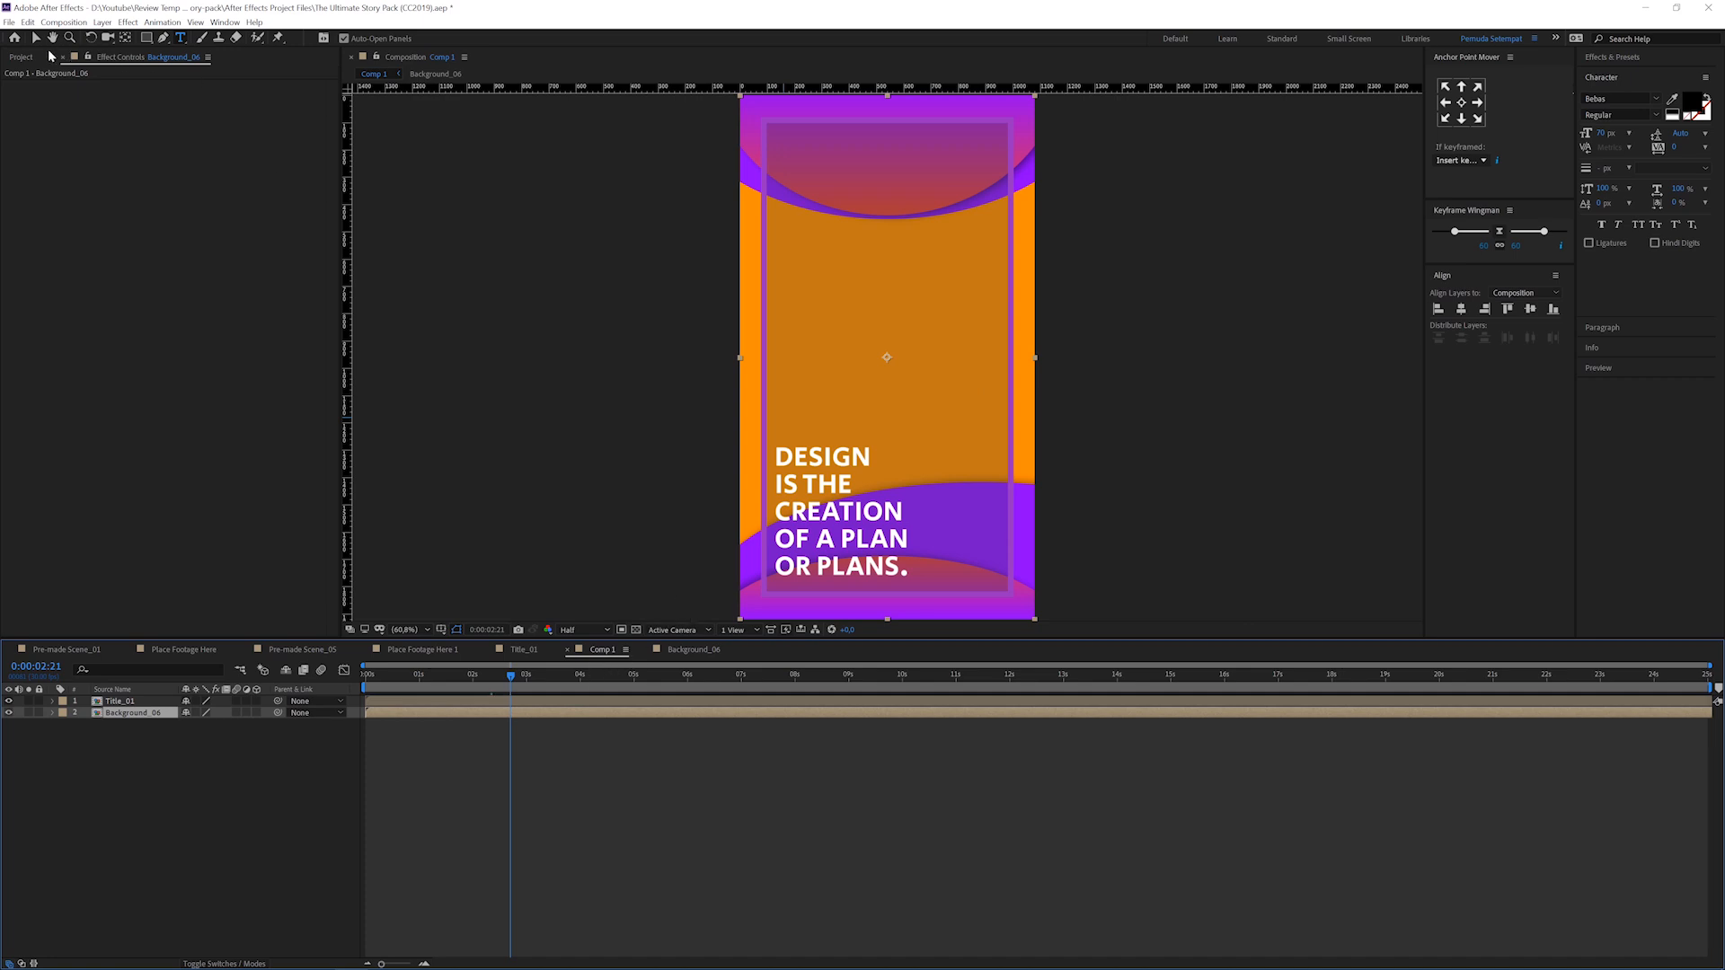
# Step: Open the Transition_Flares & Leaks composition from the 01. Flares & Leaks folder inside 03. Transitions
pyautogui.click(12, 58)
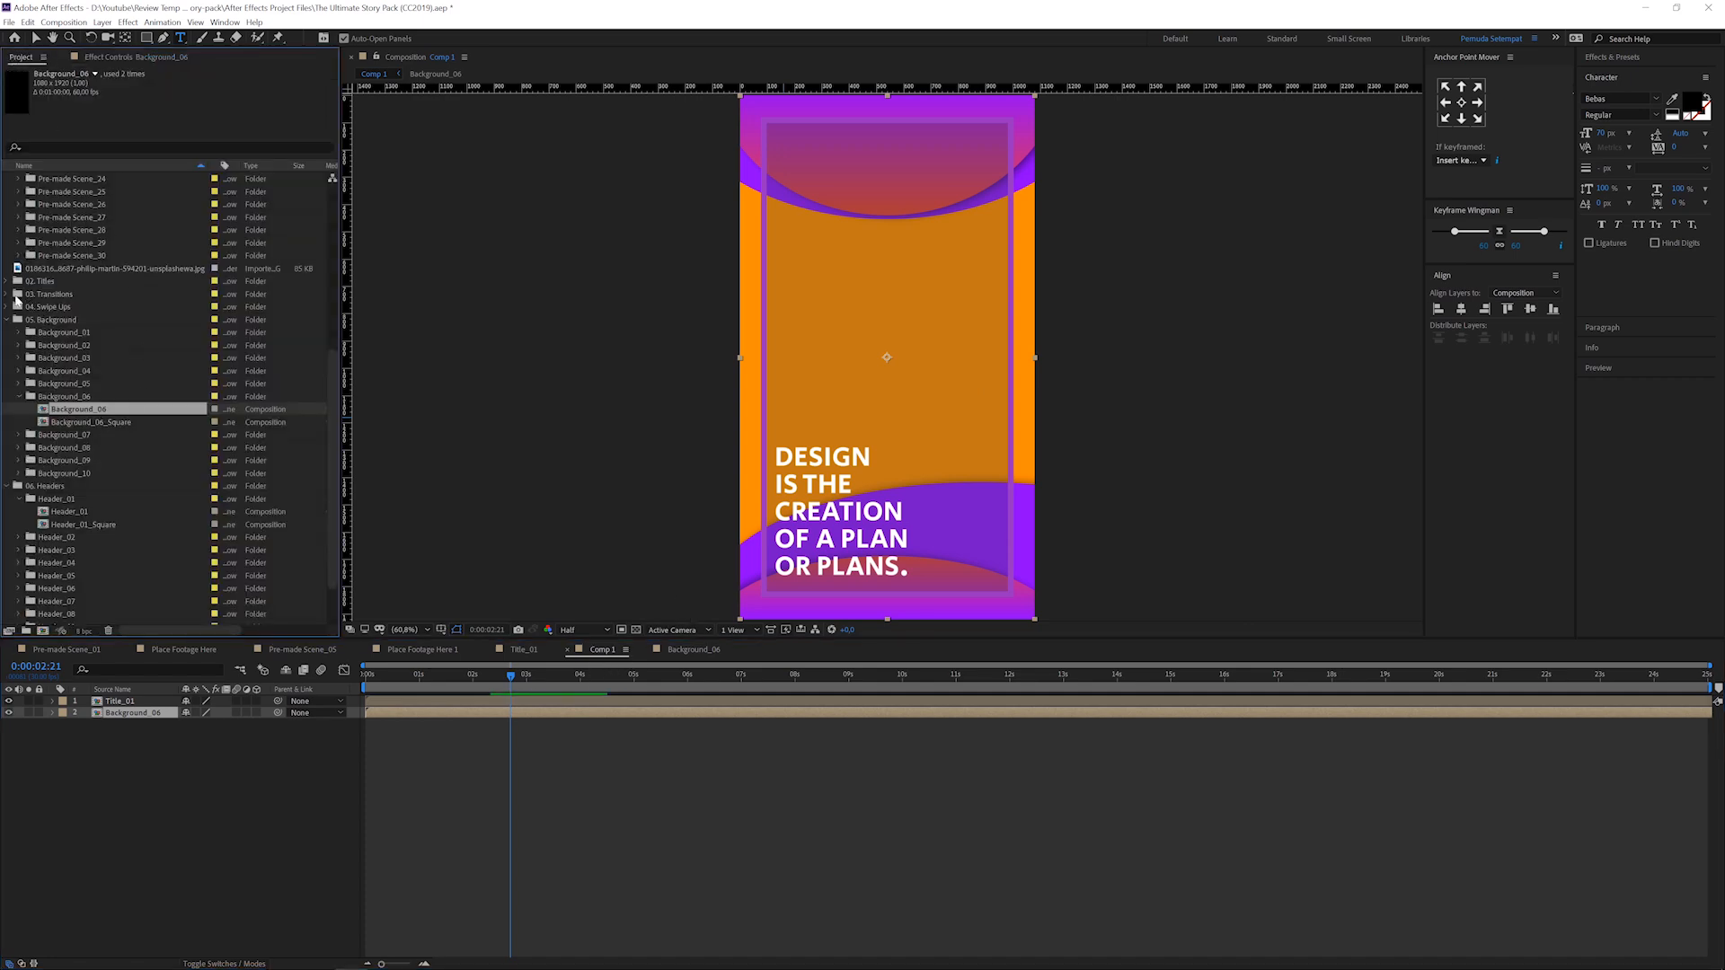
pyautogui.click(7, 294)
pyautogui.click(45, 309)
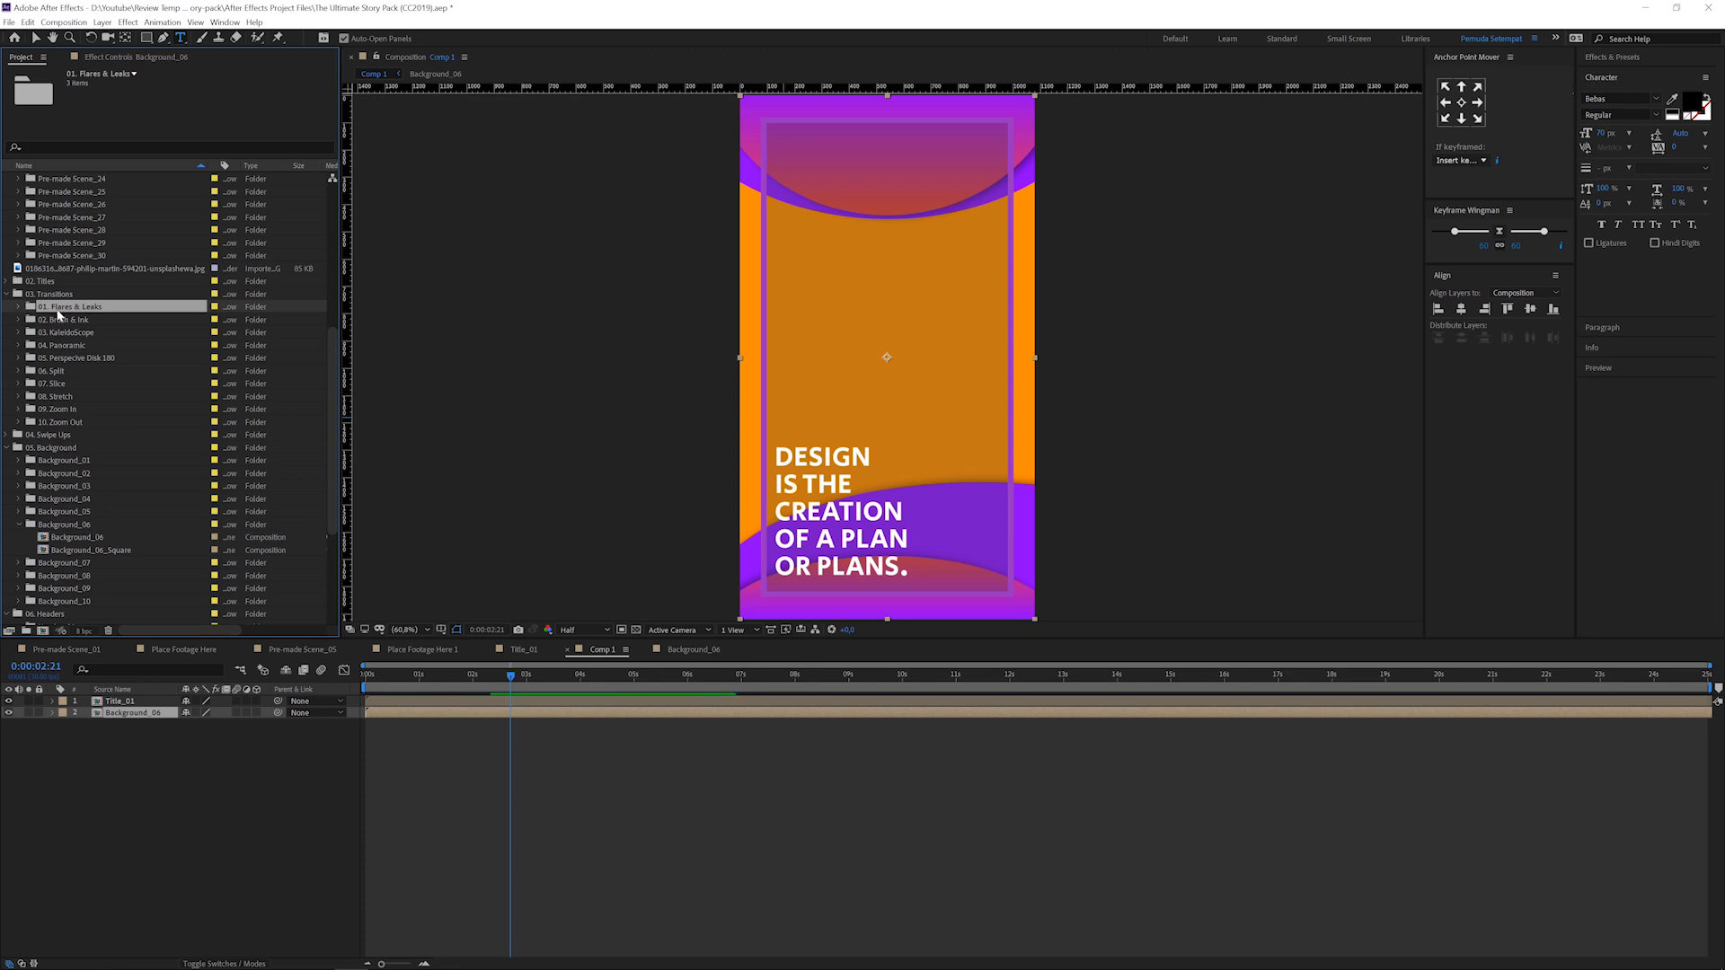
pyautogui.click(18, 306)
pyautogui.click(72, 333)
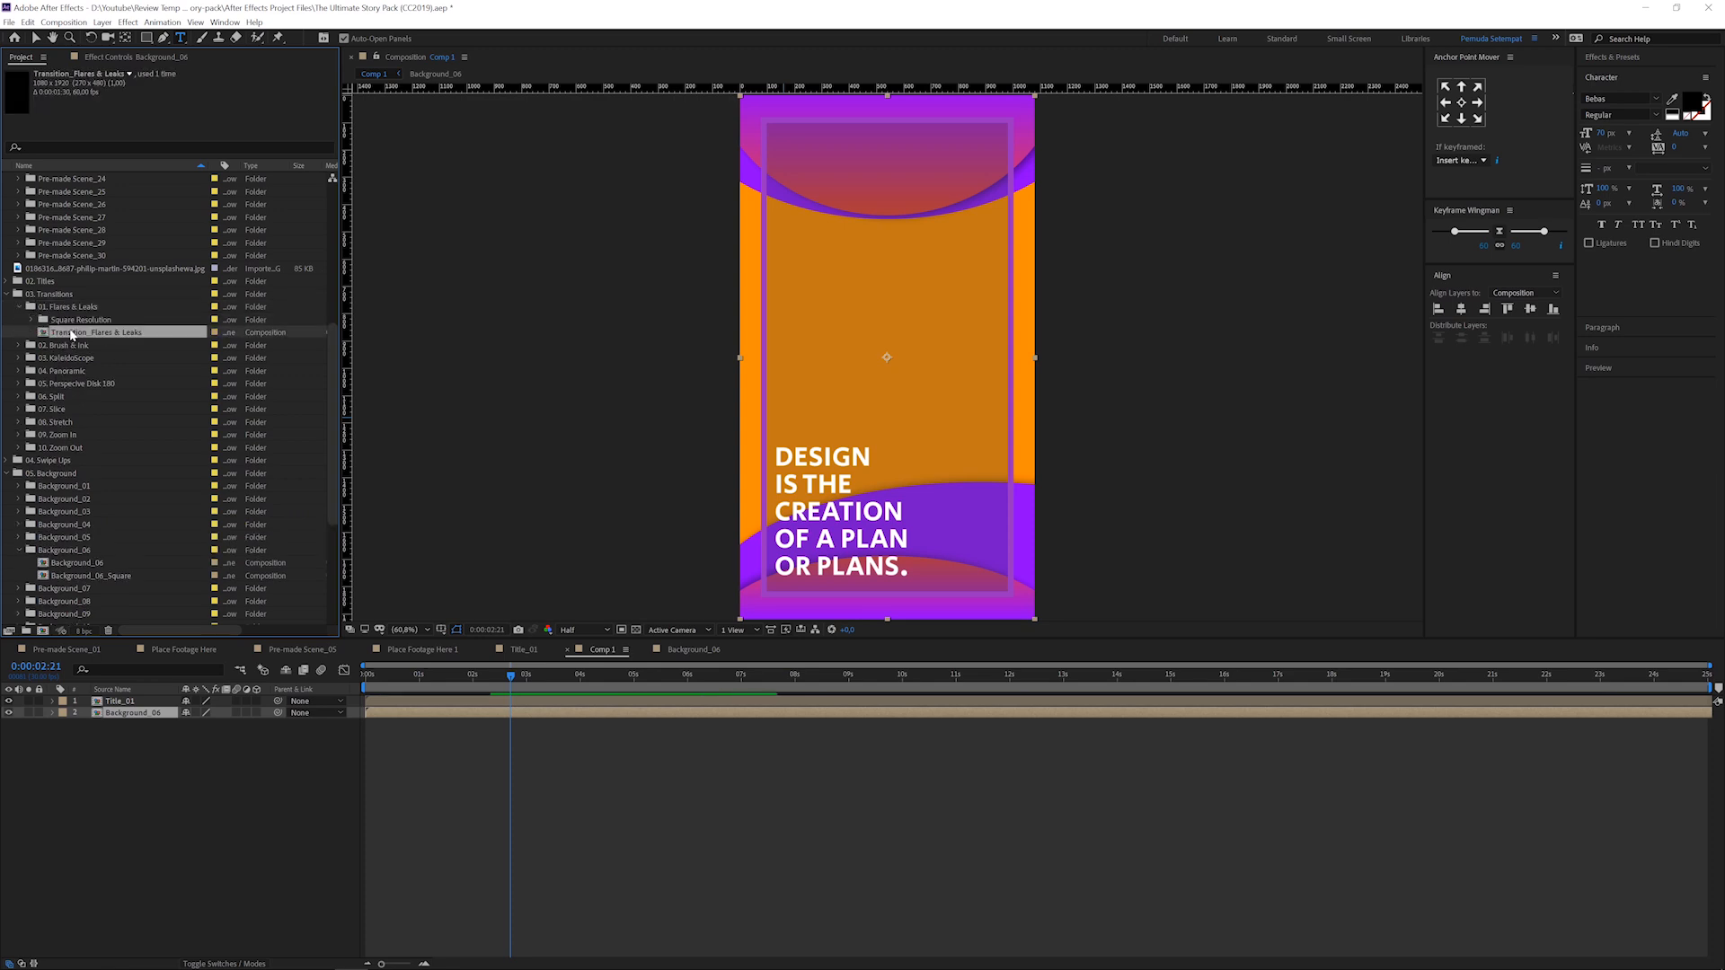
pyautogui.doubleClick(71, 333)
# Step: Preview the Flares & Leaks transition between its two sample photos
pyautogui.moveTo(913, 673); pyautogui.dragTo(414, 634)
pyautogui.press('space')
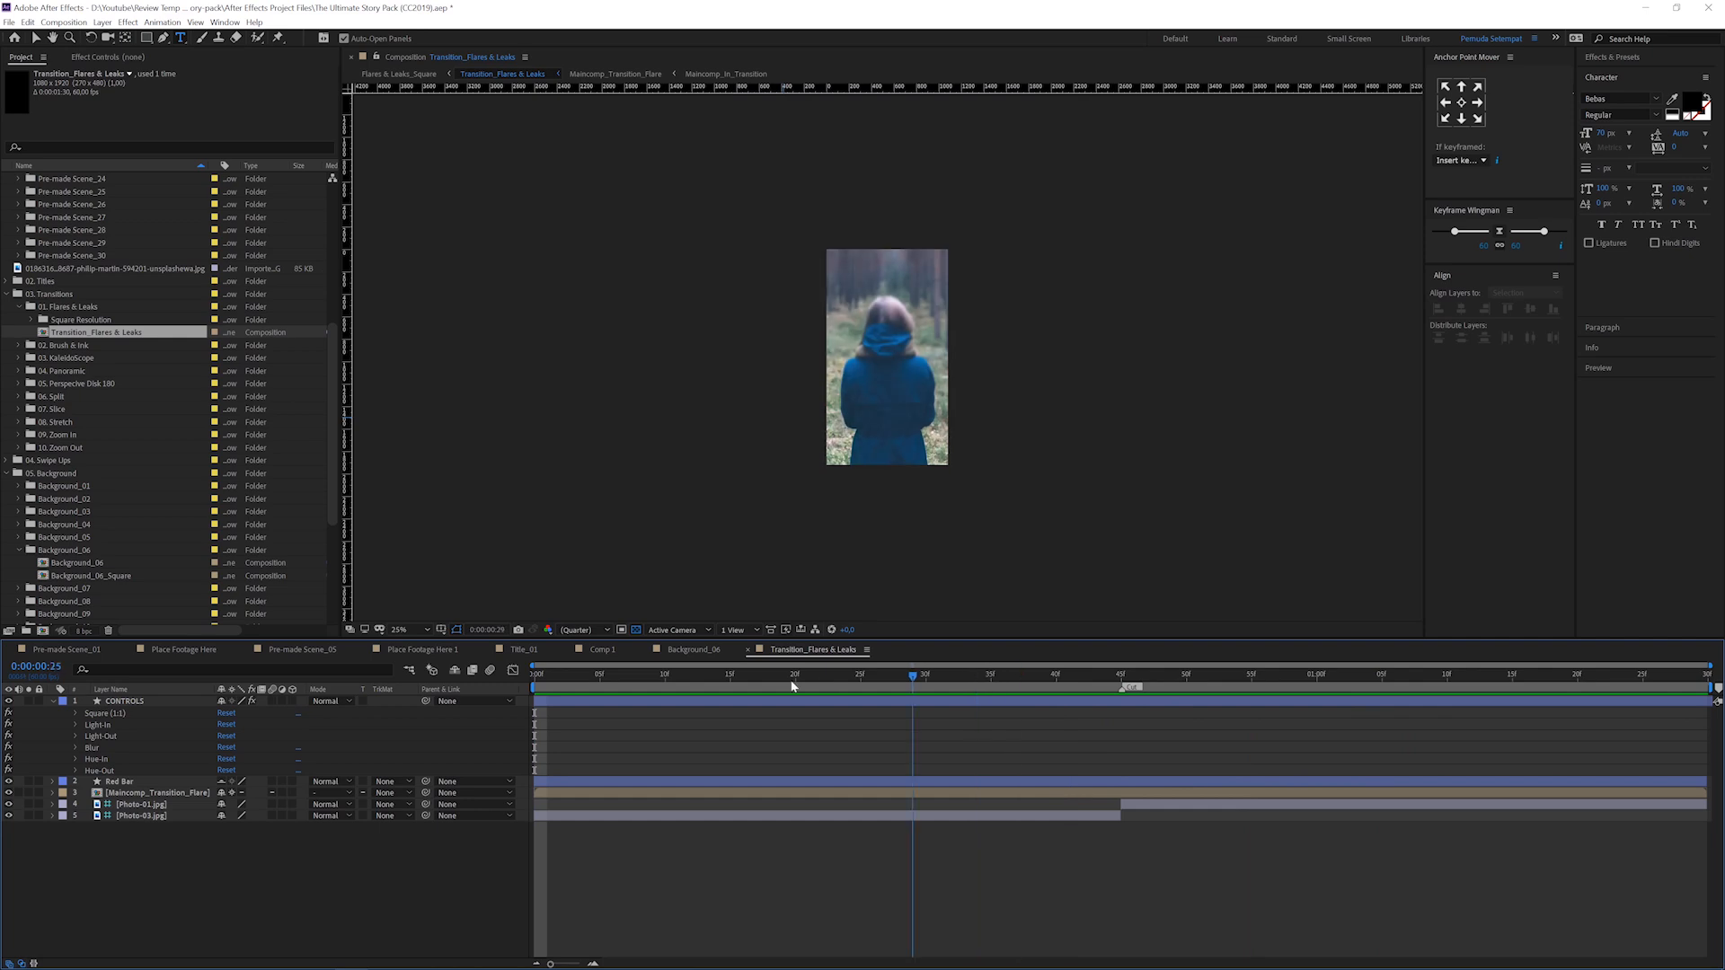
pyautogui.press('space')
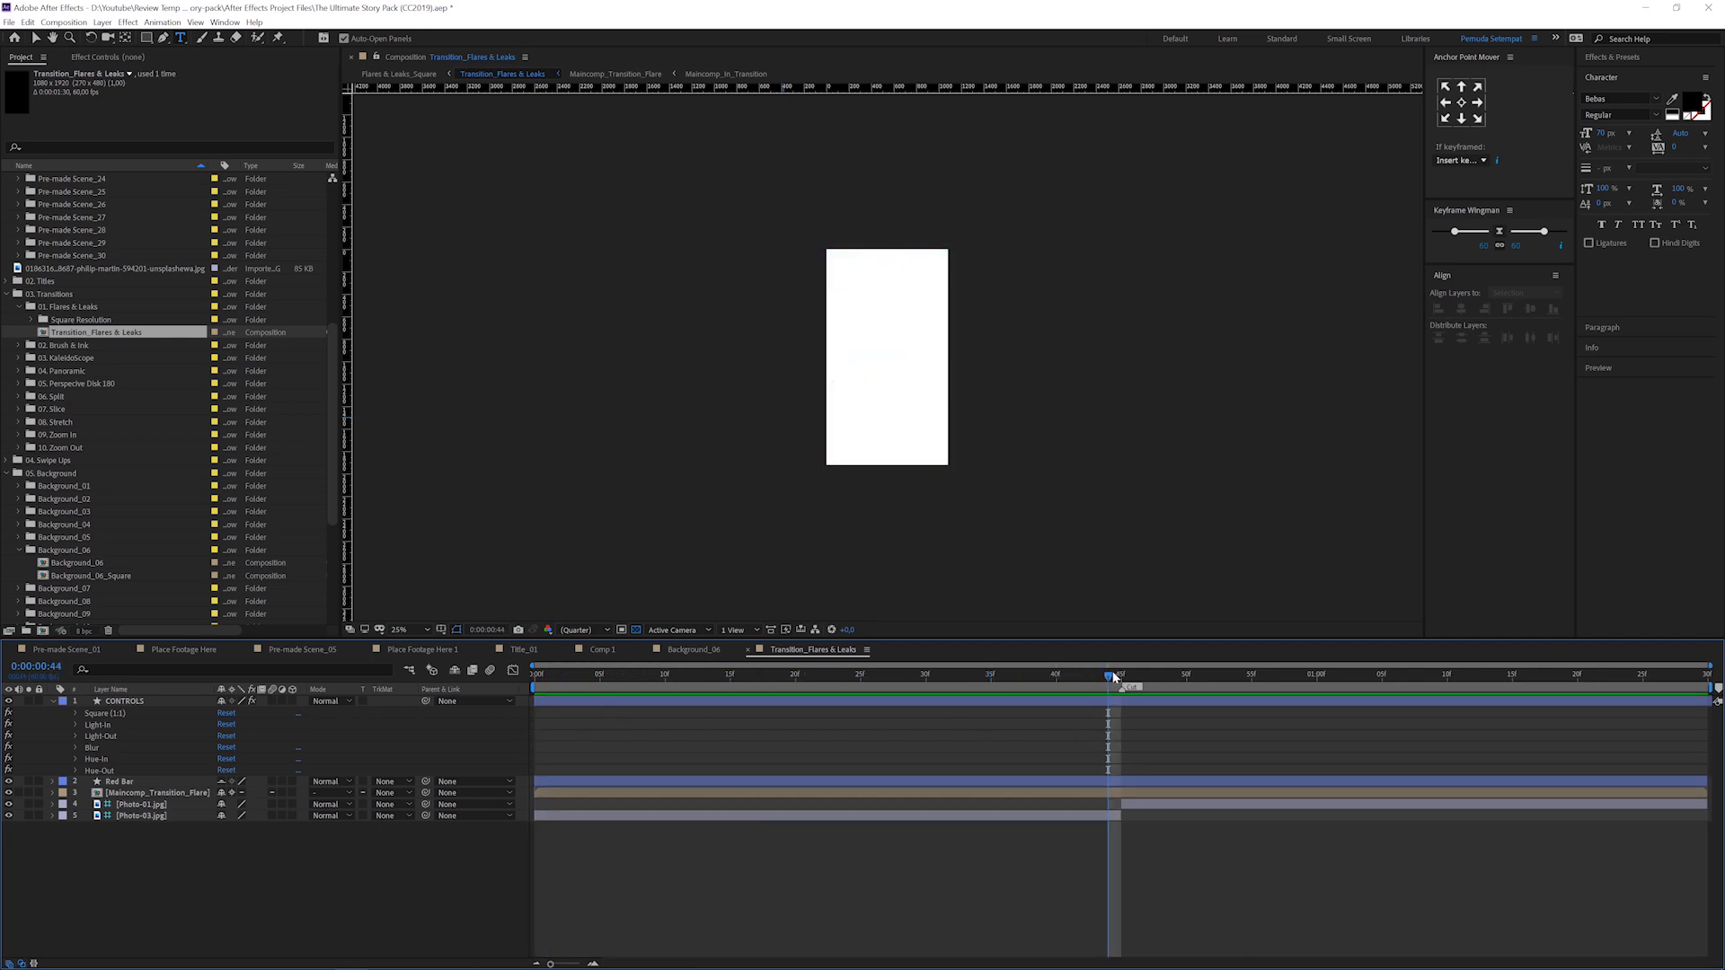
# Step: Add the imported portrait JPG above the Photo-01.jpg layer, starting at the transition's cut marker at 0:00:00:45
pyautogui.click(1121, 677)
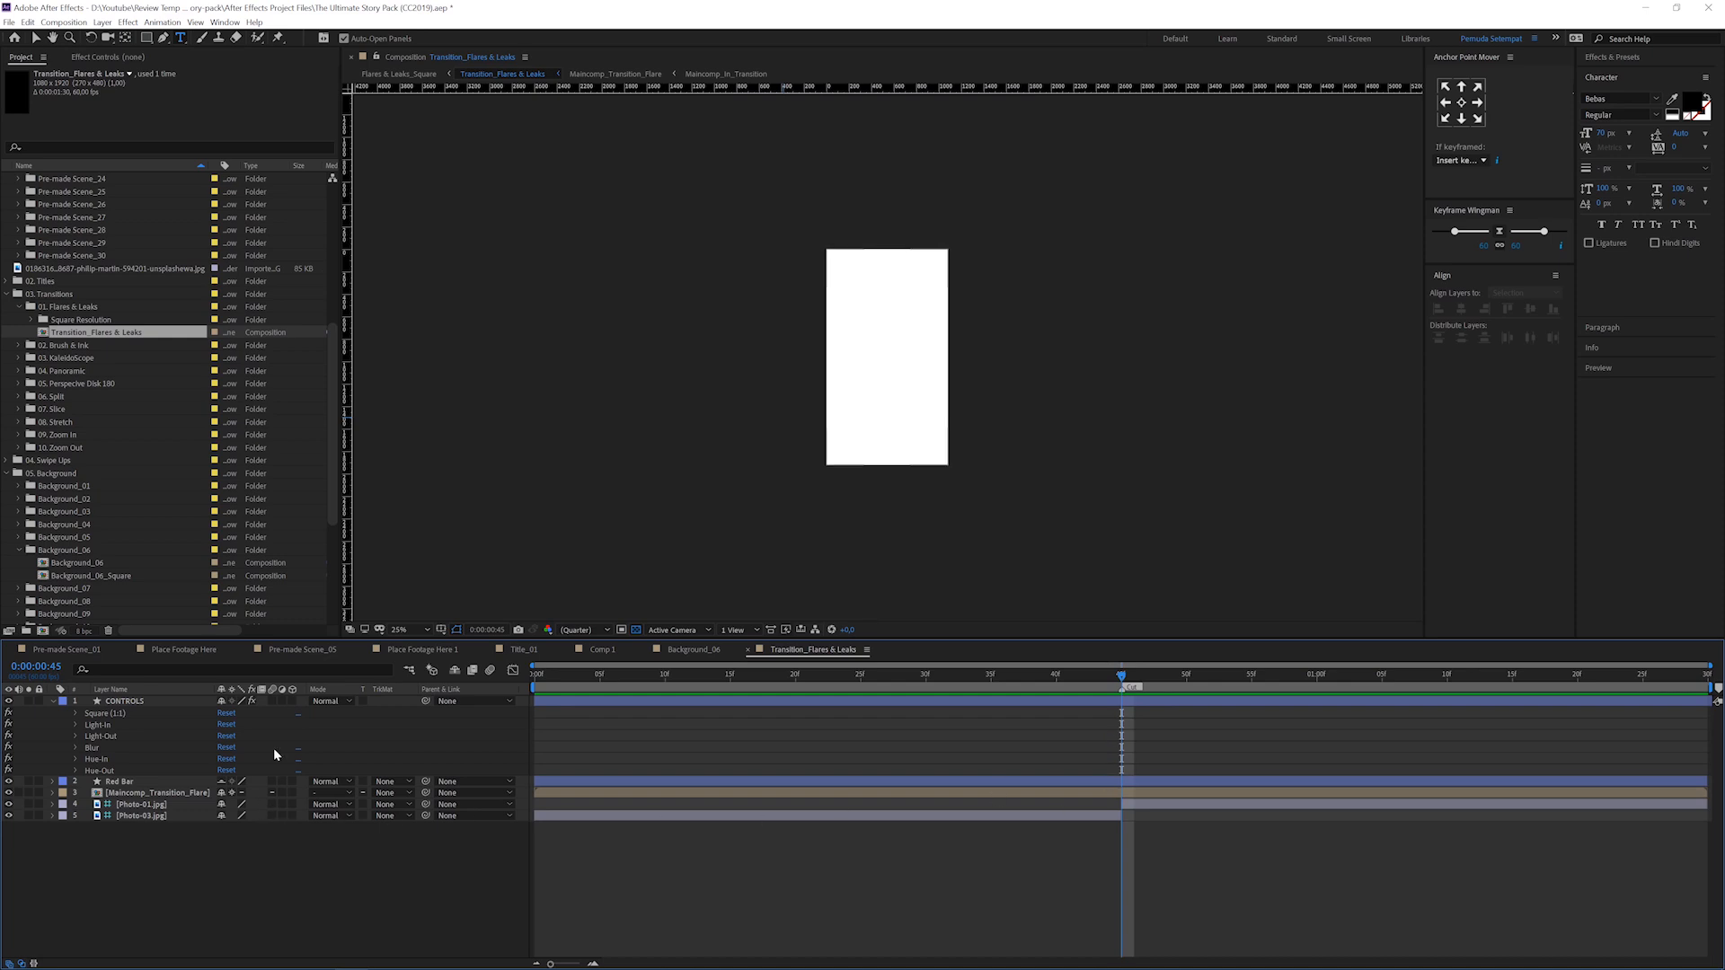
pyautogui.click(6, 295)
pyautogui.scroll(6, 90, 369)
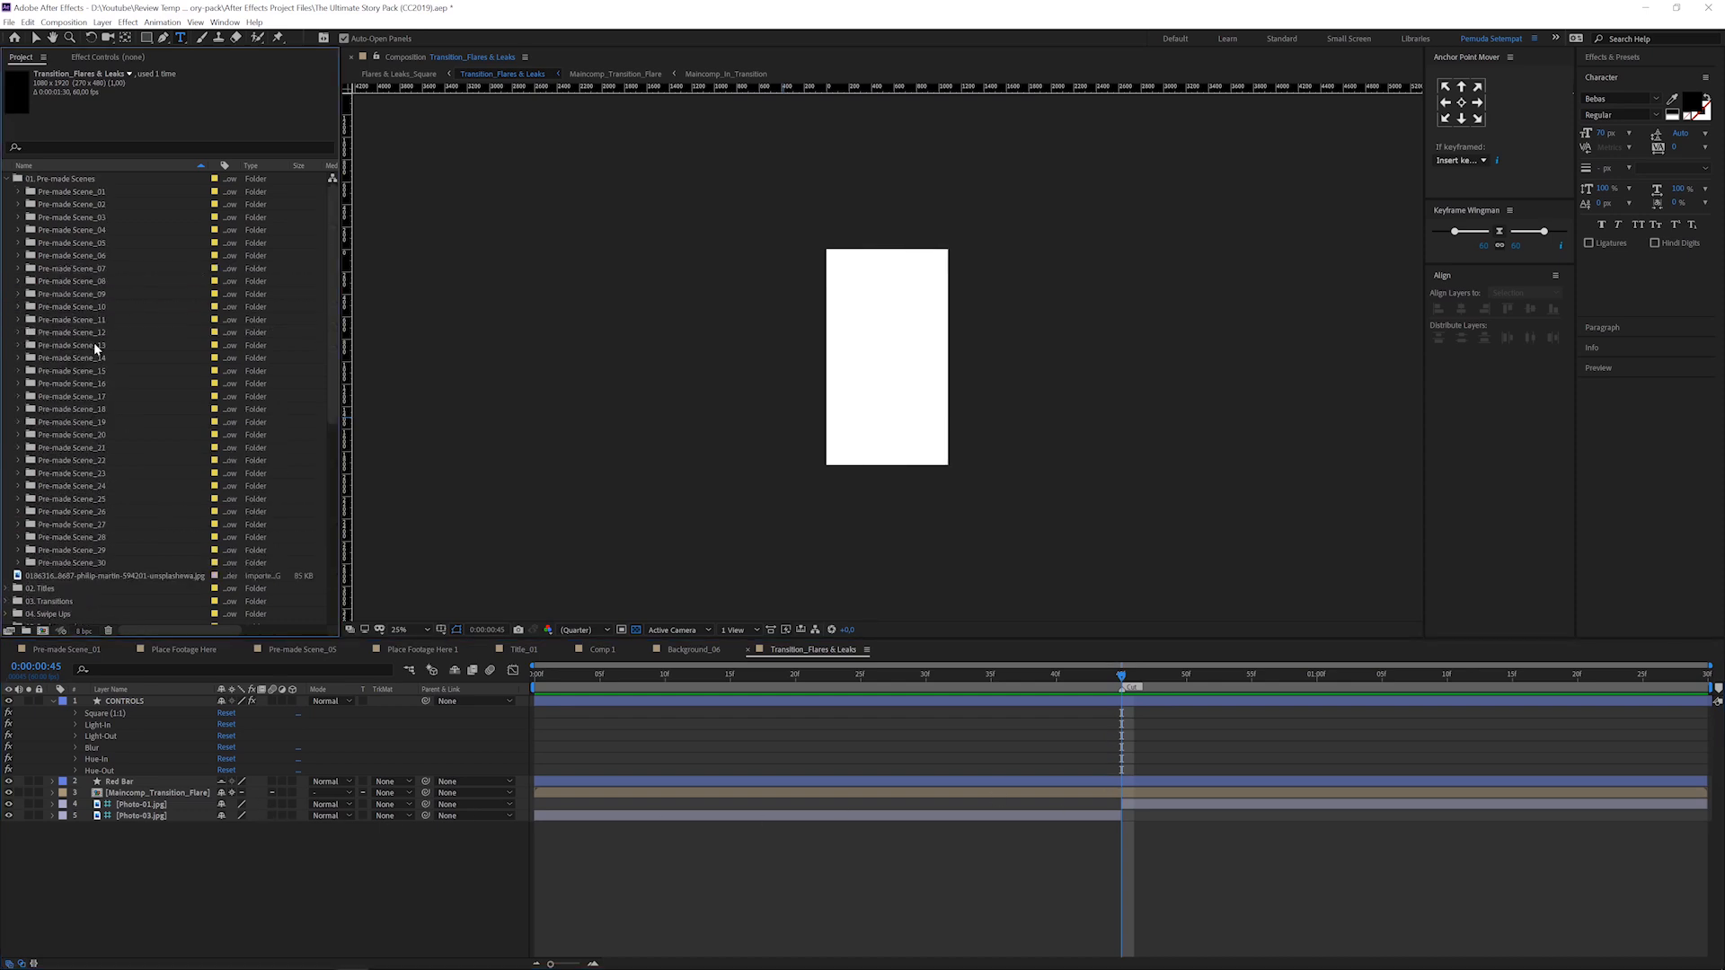
pyautogui.scroll(-8, 104, 359)
pyautogui.moveTo(104, 206); pyautogui.dragTo(180, 806)
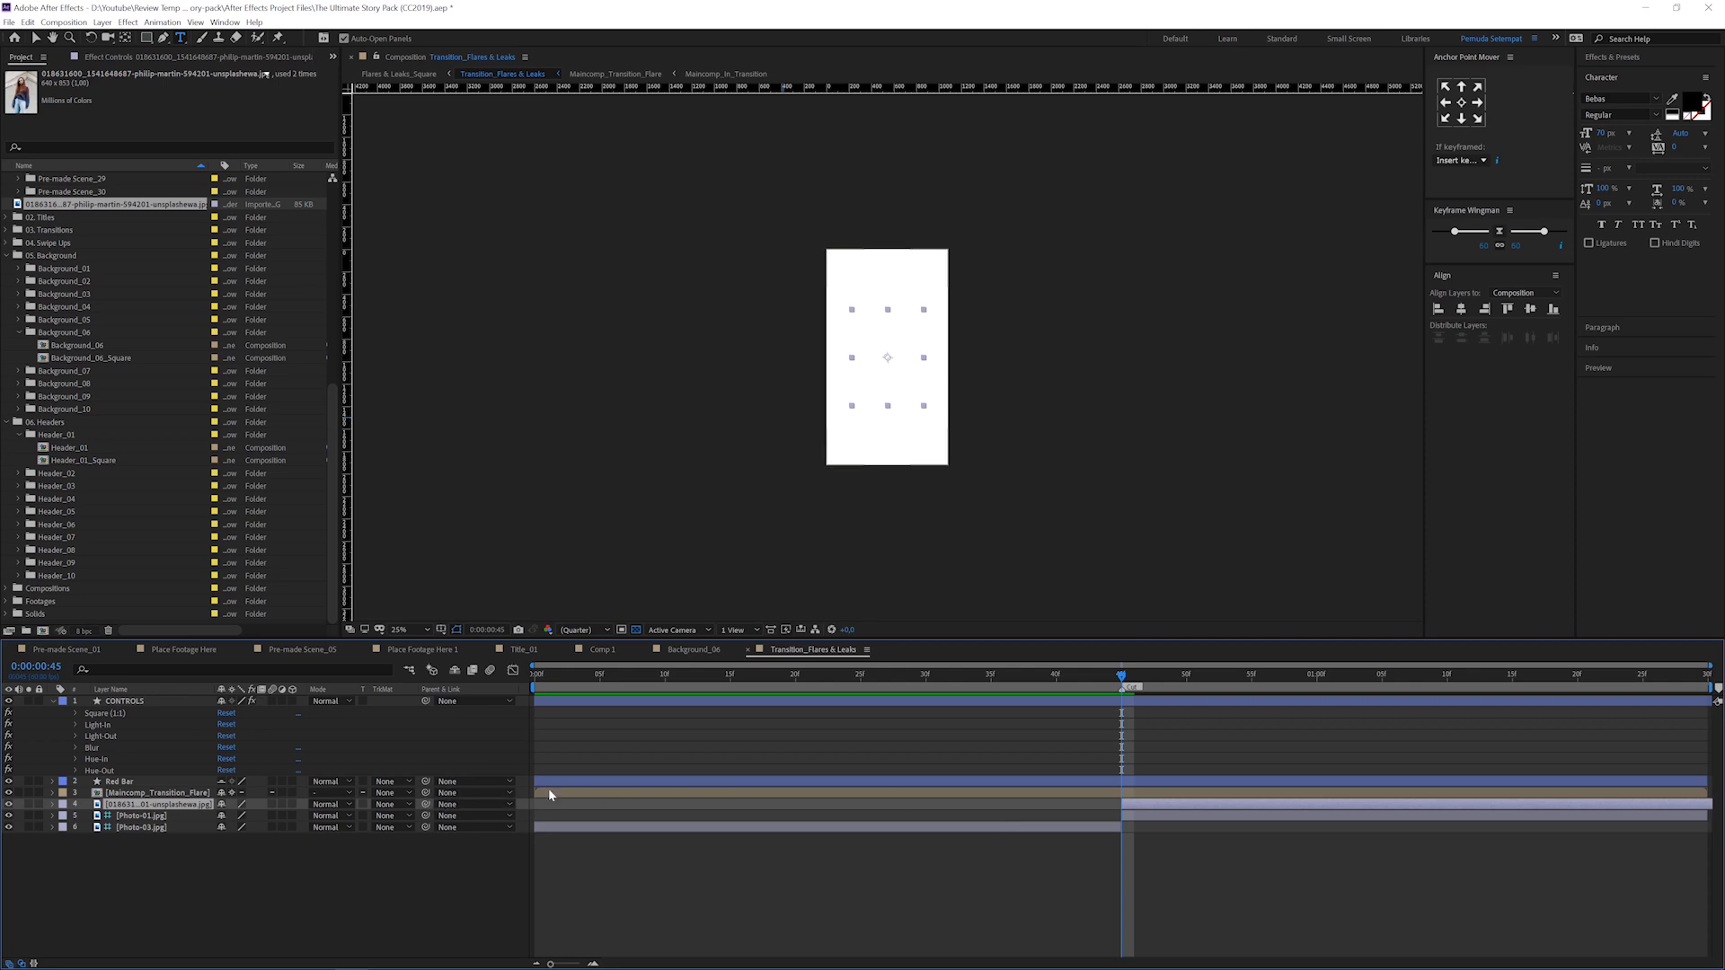
# Step: Scale the added portrait photo to the composition's full height and preview the transition into it
pyautogui.moveTo(758, 681); pyautogui.dragTo(571, 678)
pyautogui.press('space')
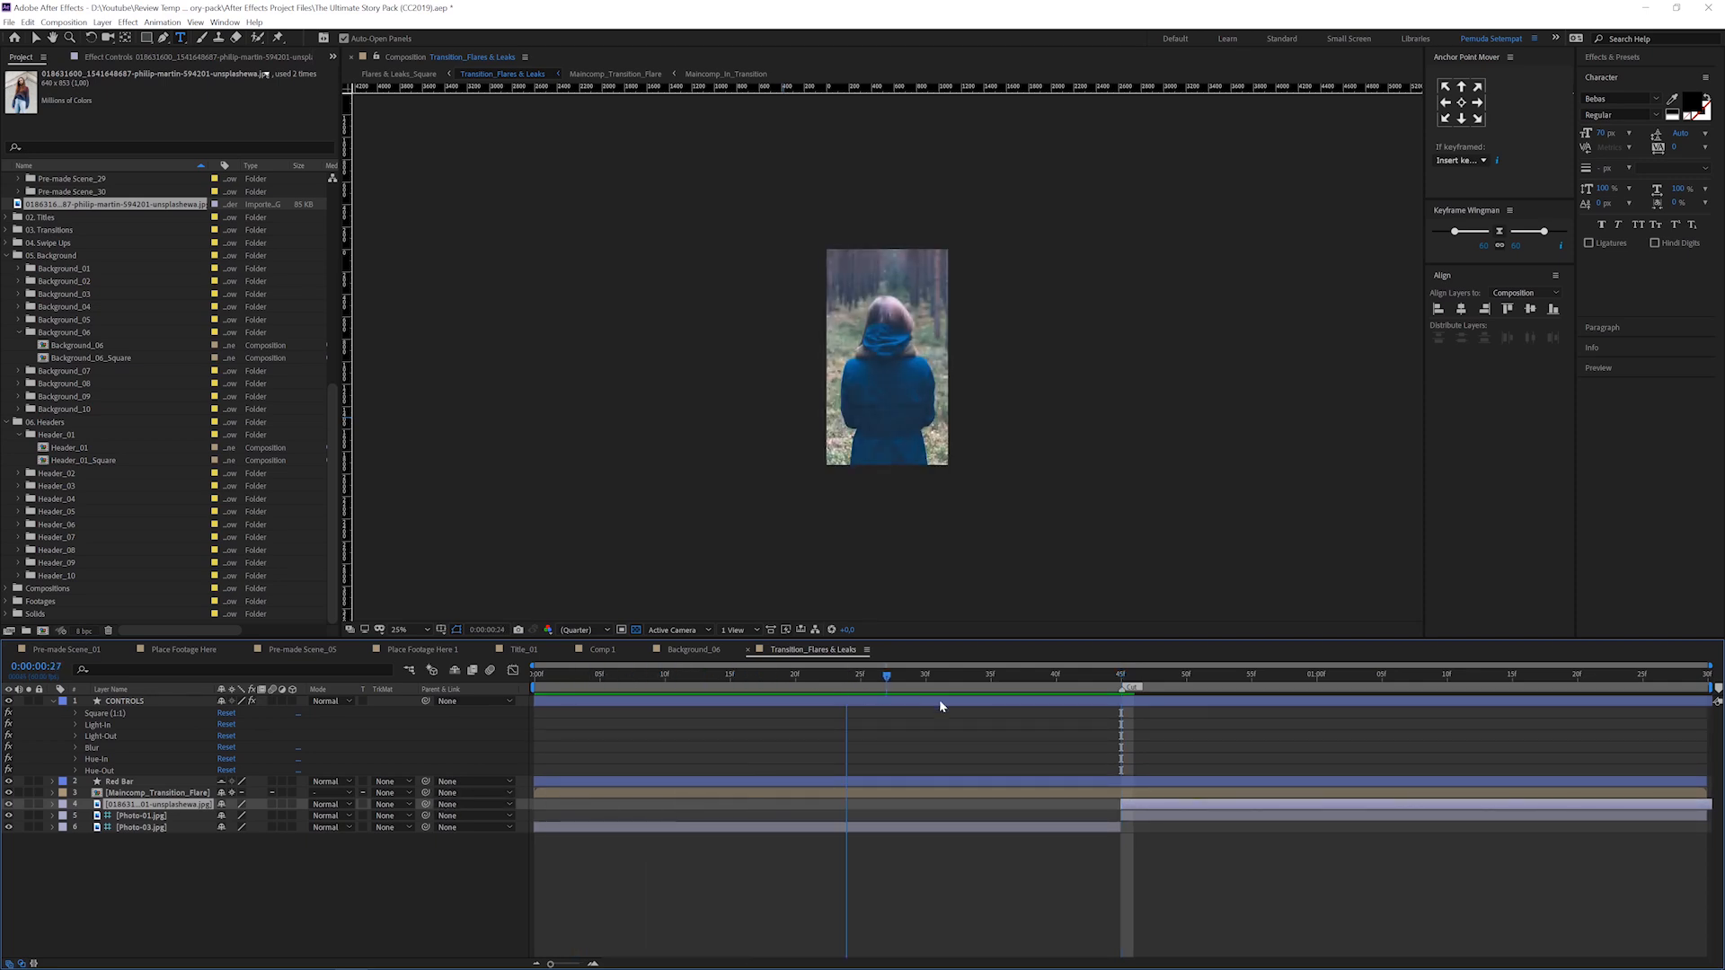
pyautogui.press('space')
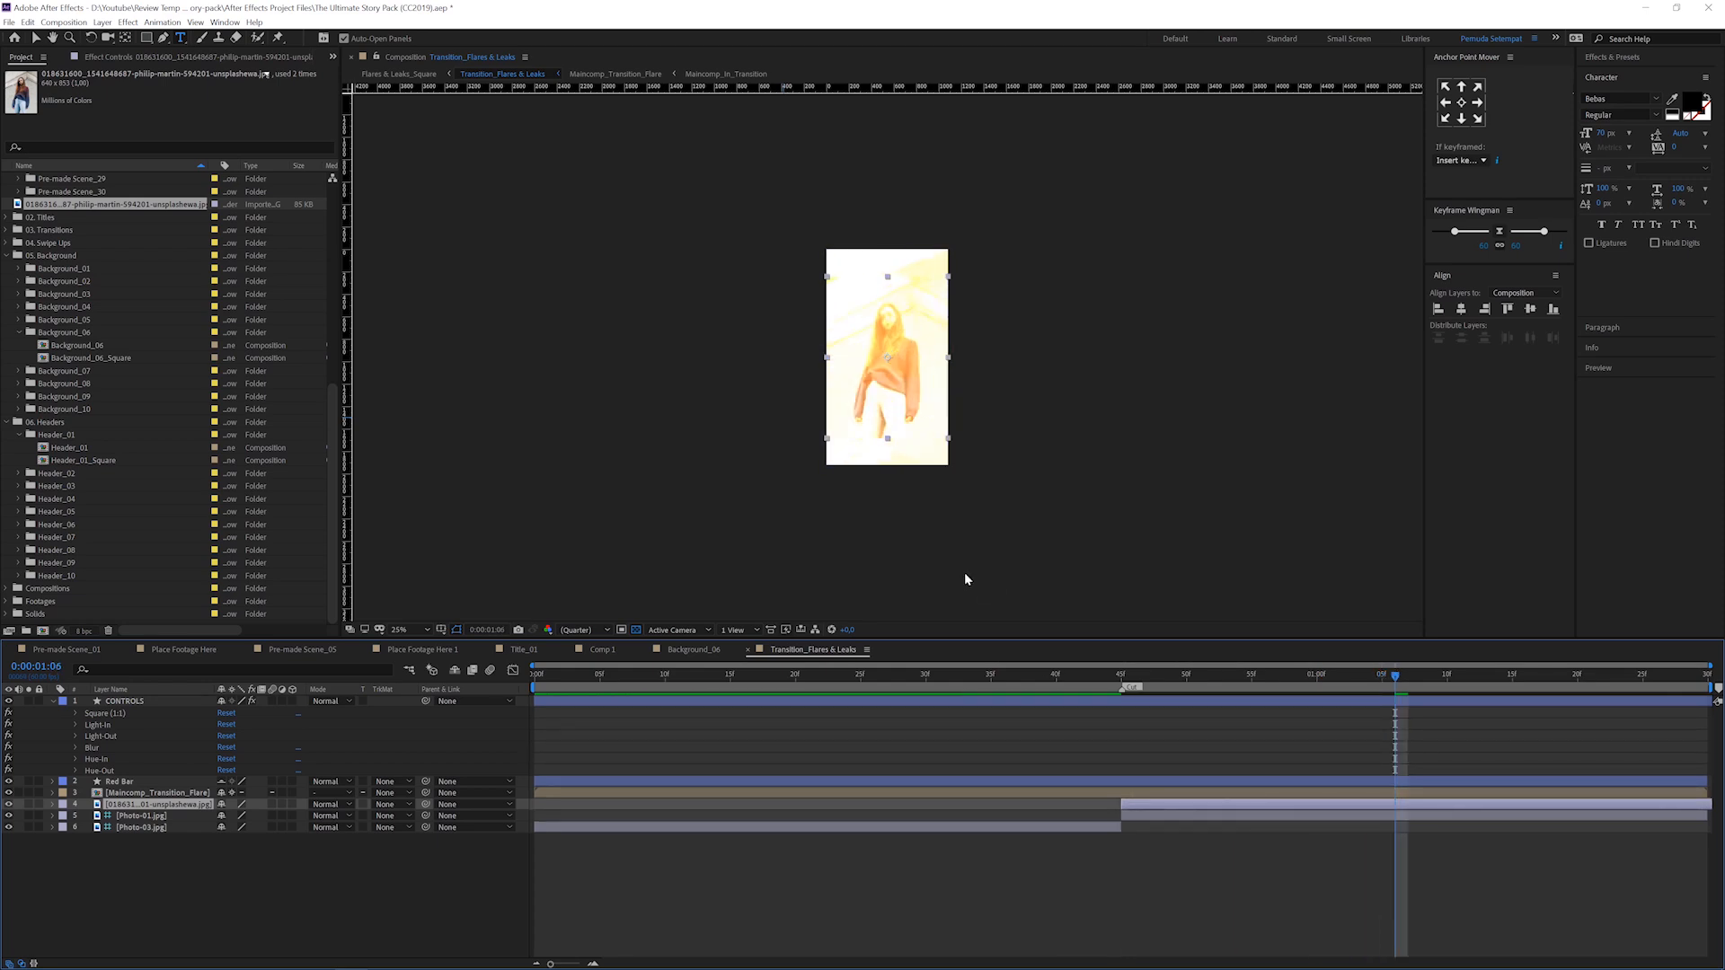
pyautogui.press('pagedown')
pyautogui.moveTo(1462, 688); pyautogui.dragTo(1661, 701)
pyautogui.press('space')
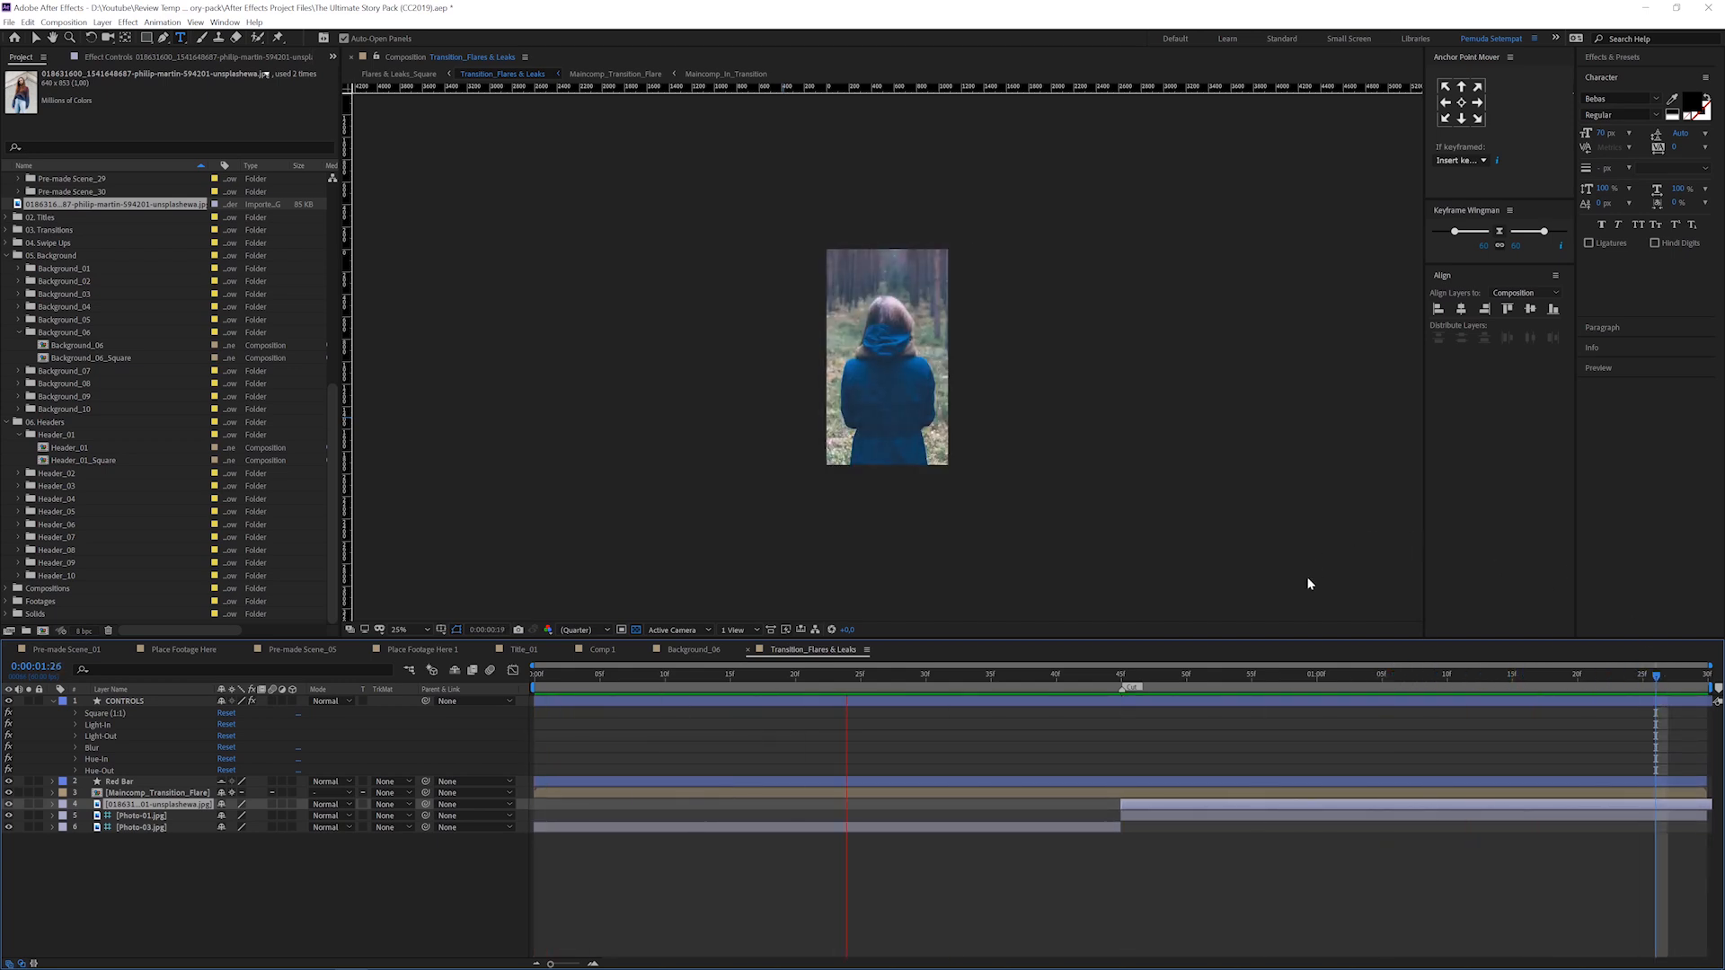
pyautogui.click(1306, 674)
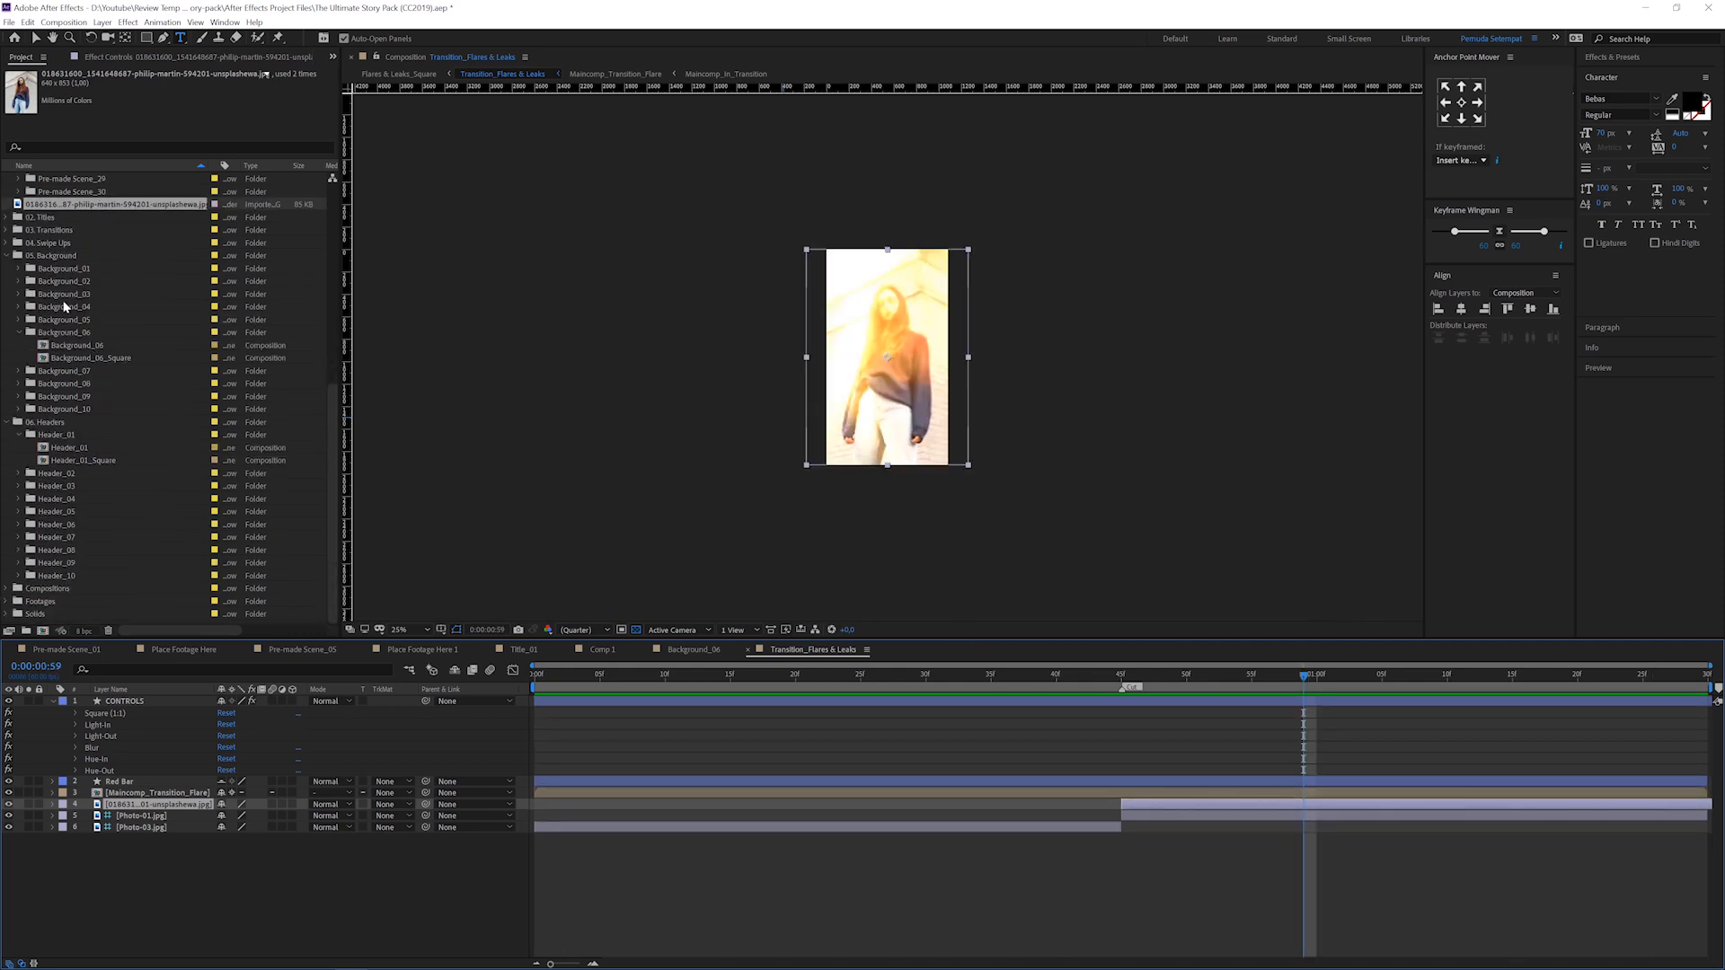
# Step: Open the Swipe_Up_12 composition from its folder inside 04. Swipe Ups
pyautogui.scroll(2, 68, 310)
pyautogui.click(36, 307)
pyautogui.click(7, 322)
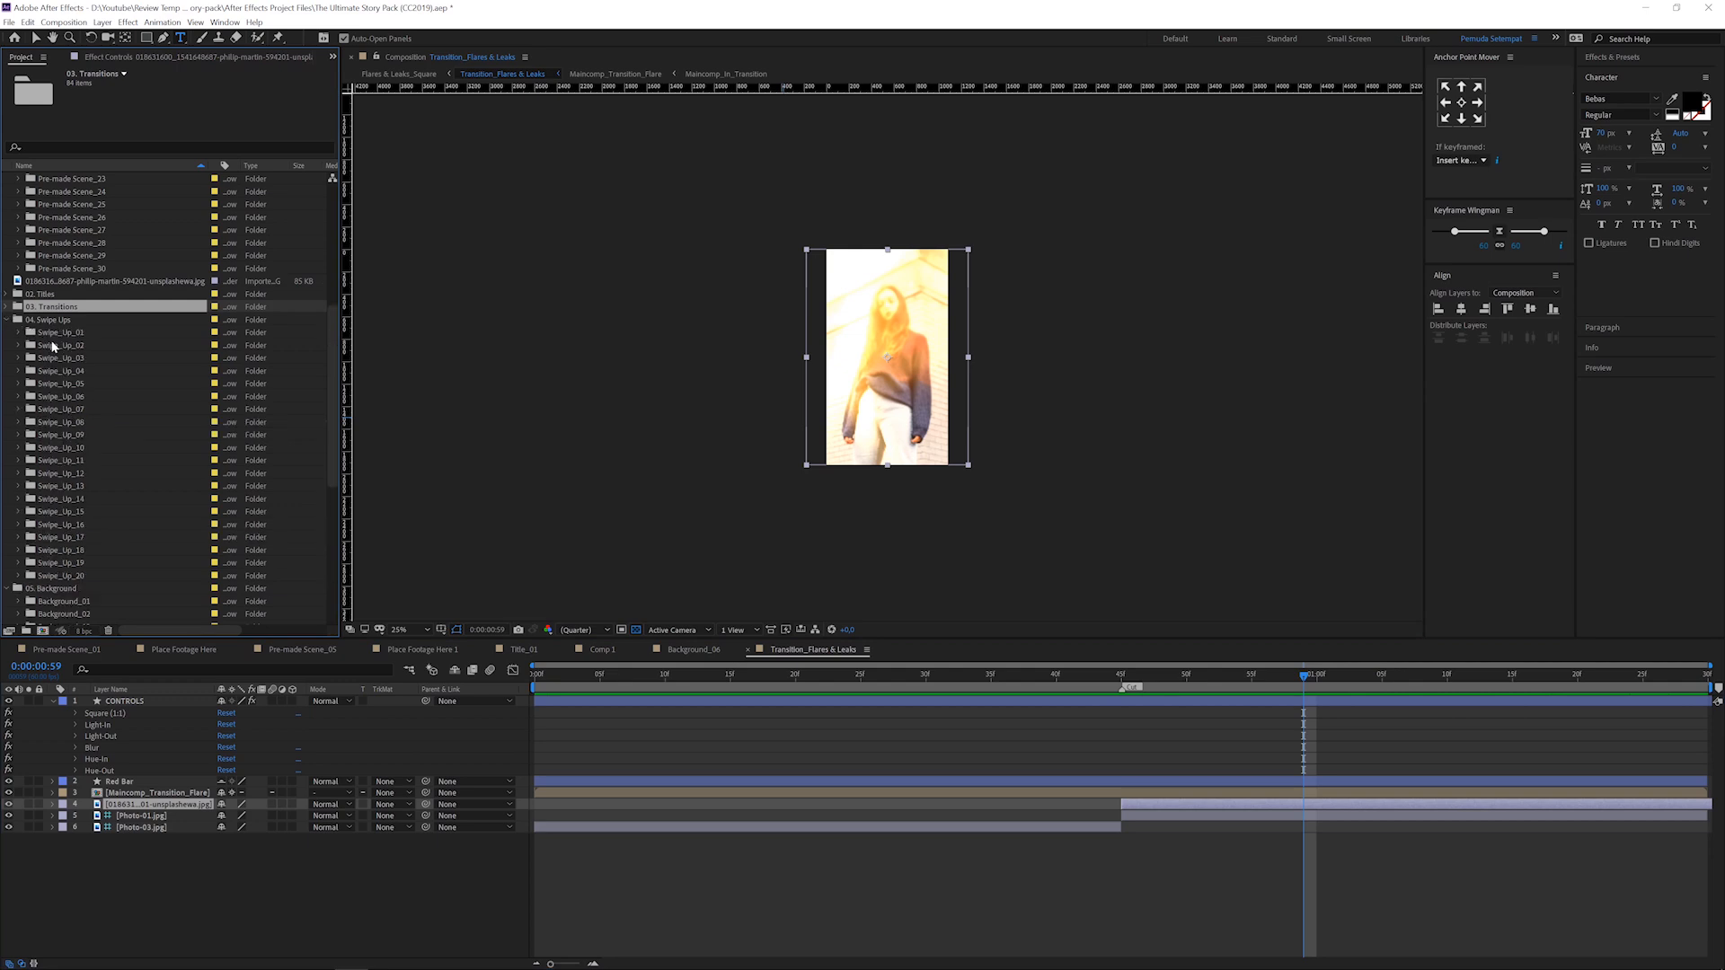
pyautogui.click(52, 333)
pyautogui.click(53, 371)
pyautogui.click(42, 474)
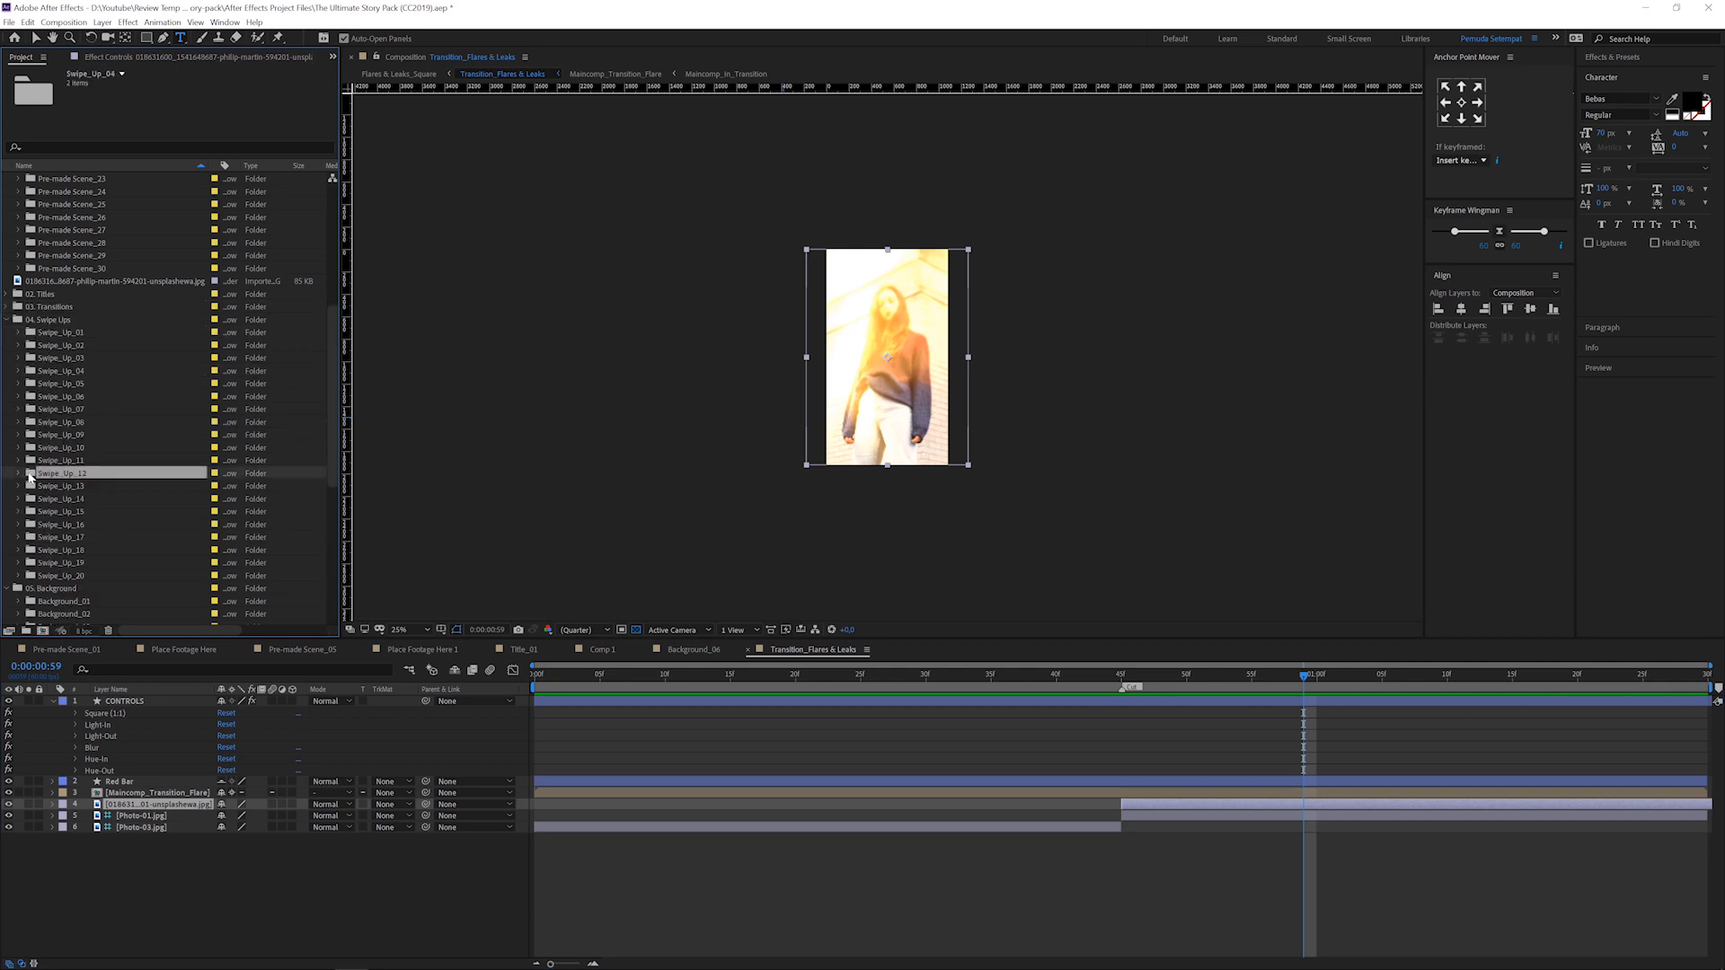
pyautogui.click(18, 474)
pyautogui.doubleClick(70, 487)
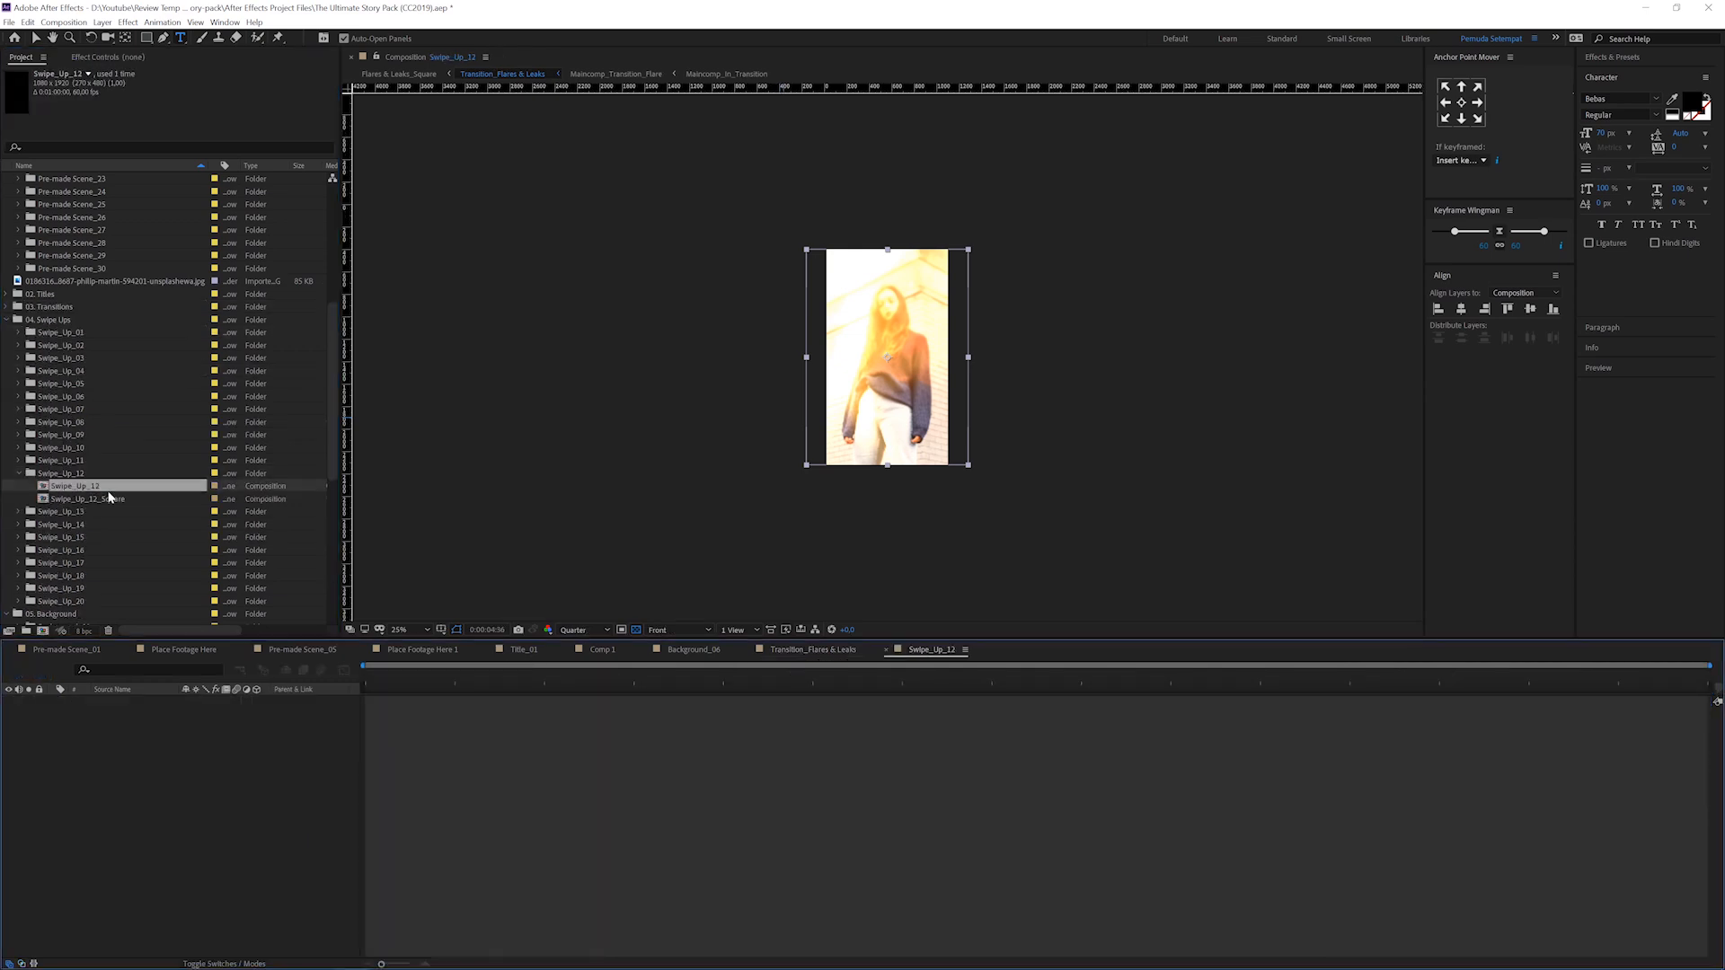
# Step: Preview the Swipe_Up_12 animation at a larger size and collapse the CONTROLS layer's properties
pyautogui.moveTo(621, 676)
pyautogui.mouseDown()
pyautogui.moveTo(575, 676)
pyautogui.moveTo(648, 676)
pyautogui.mouseUp()
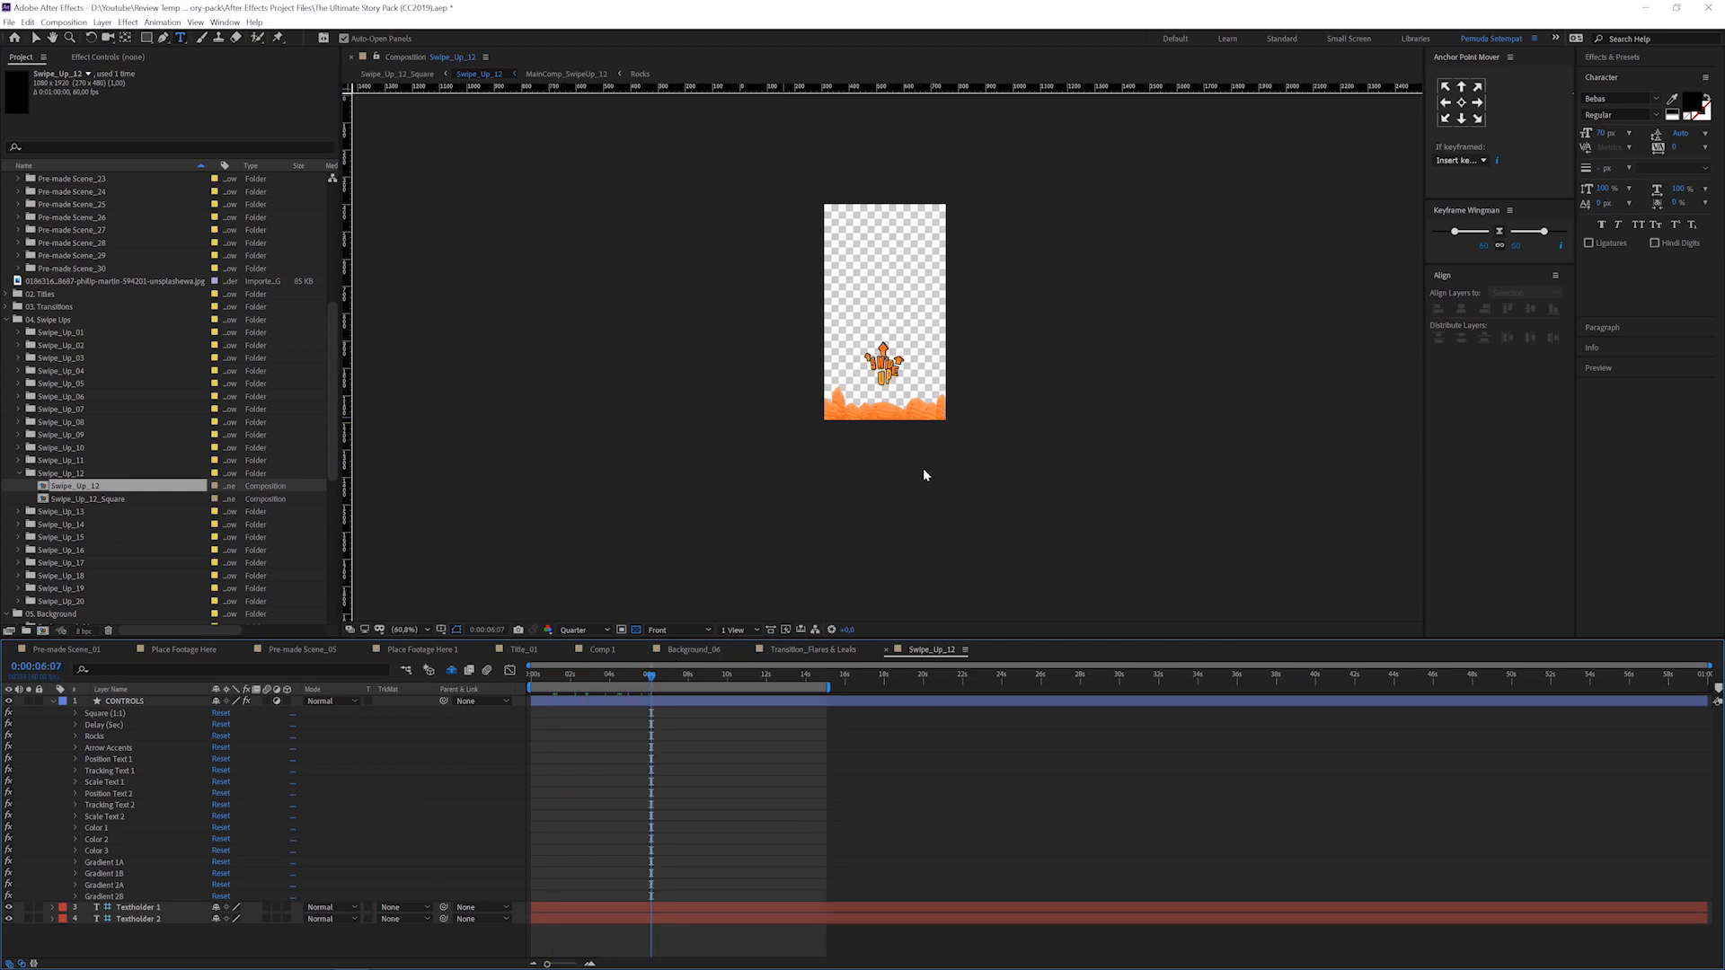
pyautogui.hotkey('shift', '/')
pyautogui.press('space')
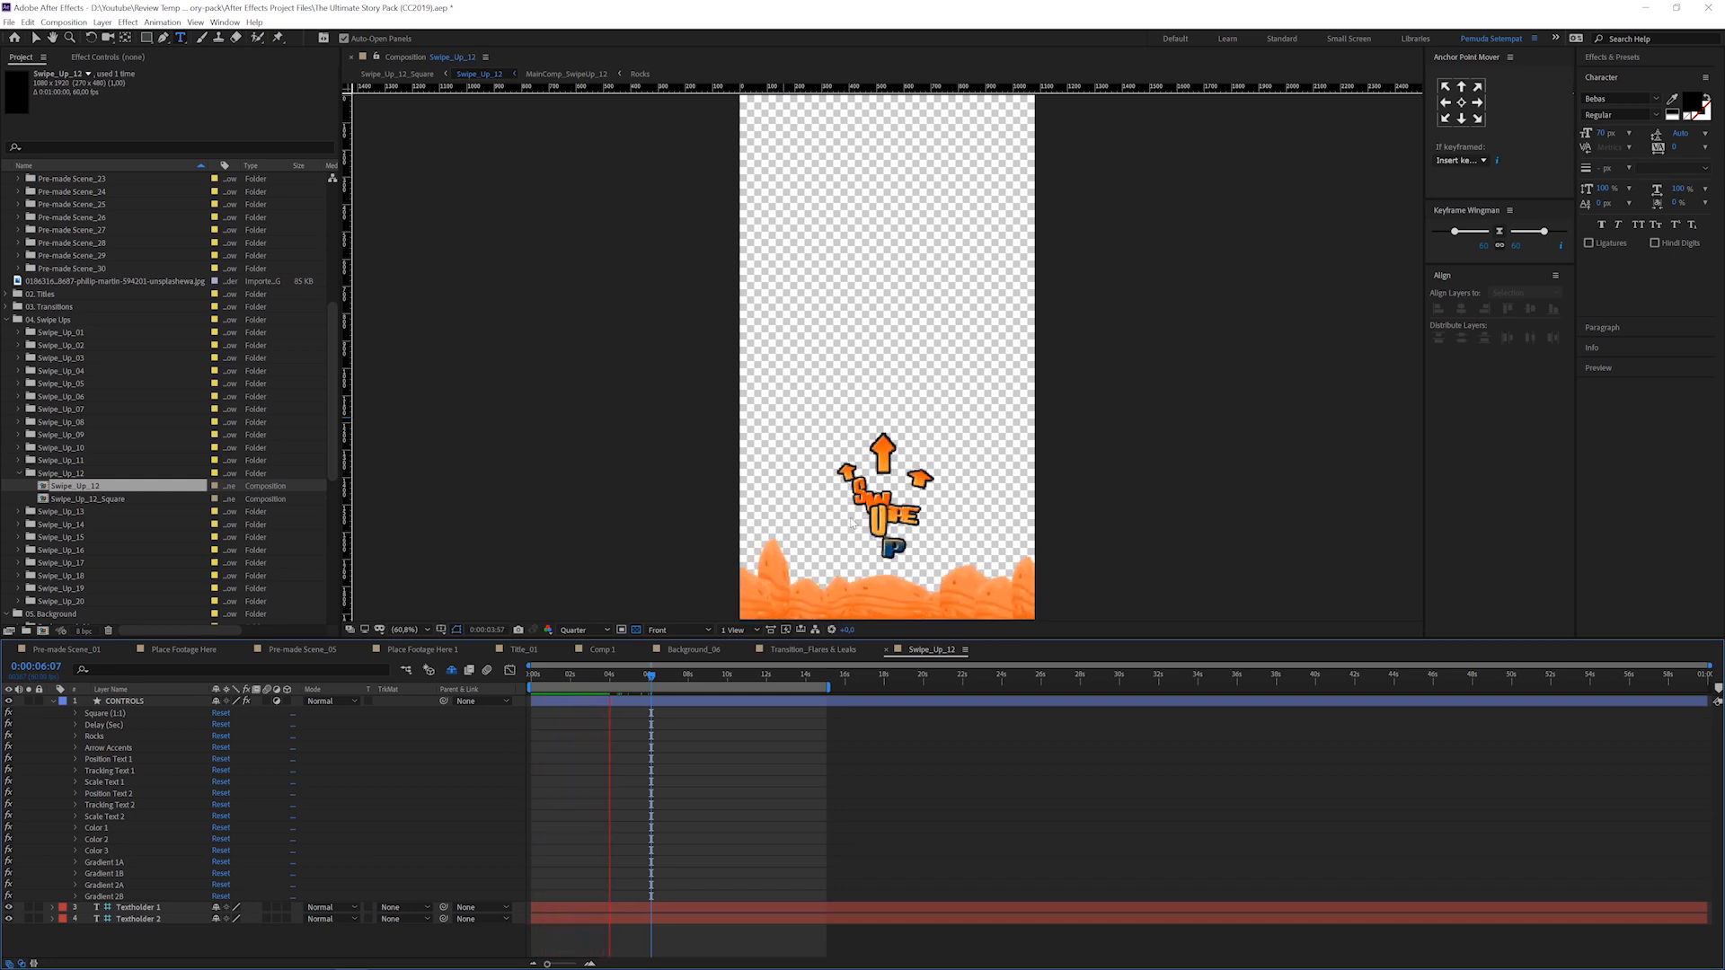
pyautogui.press('space')
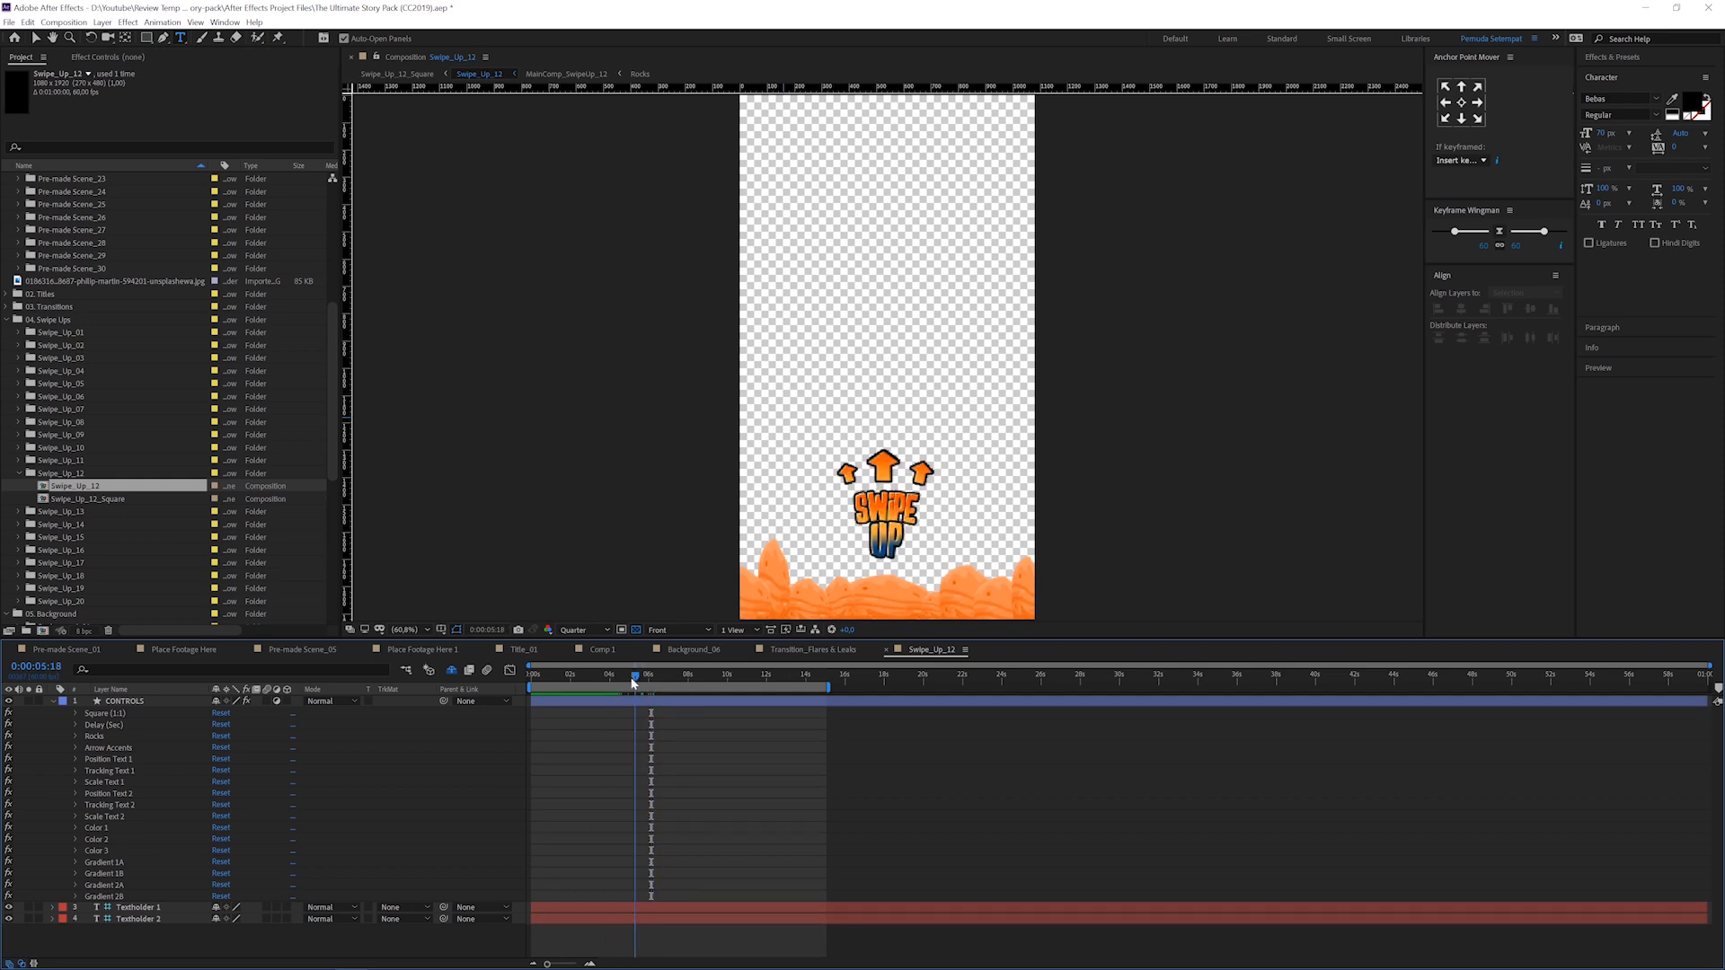
pyautogui.click(52, 702)
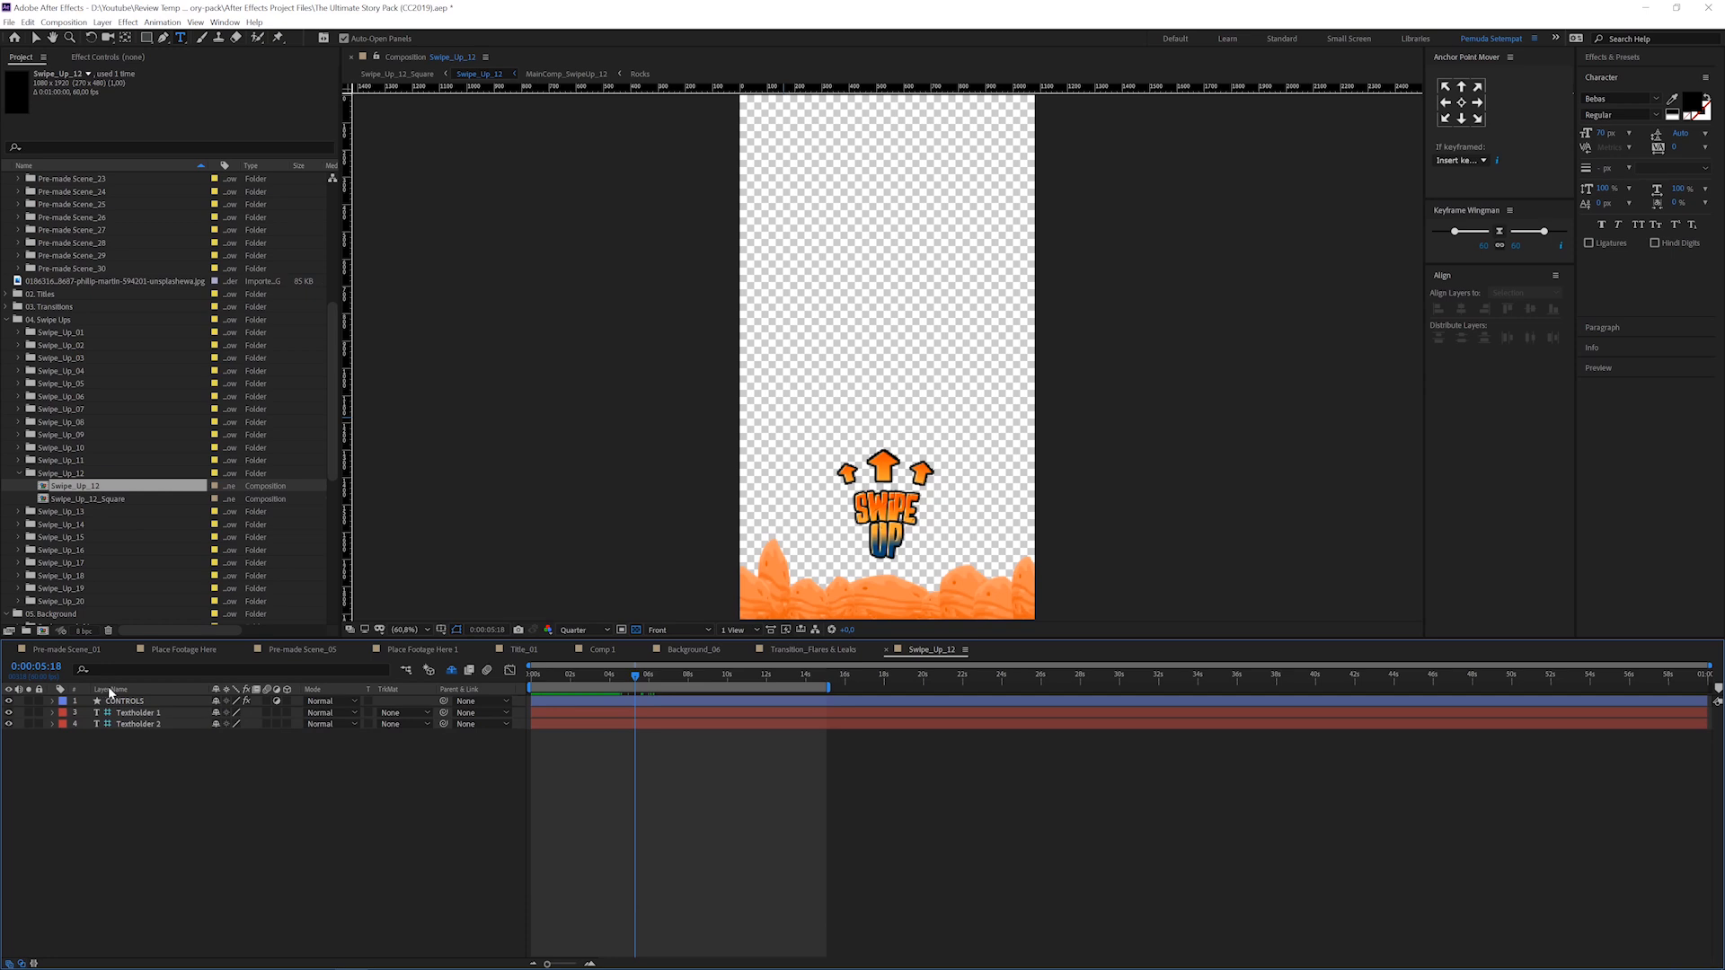
# Step: Collapse the expanded pack folders in the project, leaving only 01. Pre-made Scenes expanded
pyautogui.scroll(6, 226, 554)
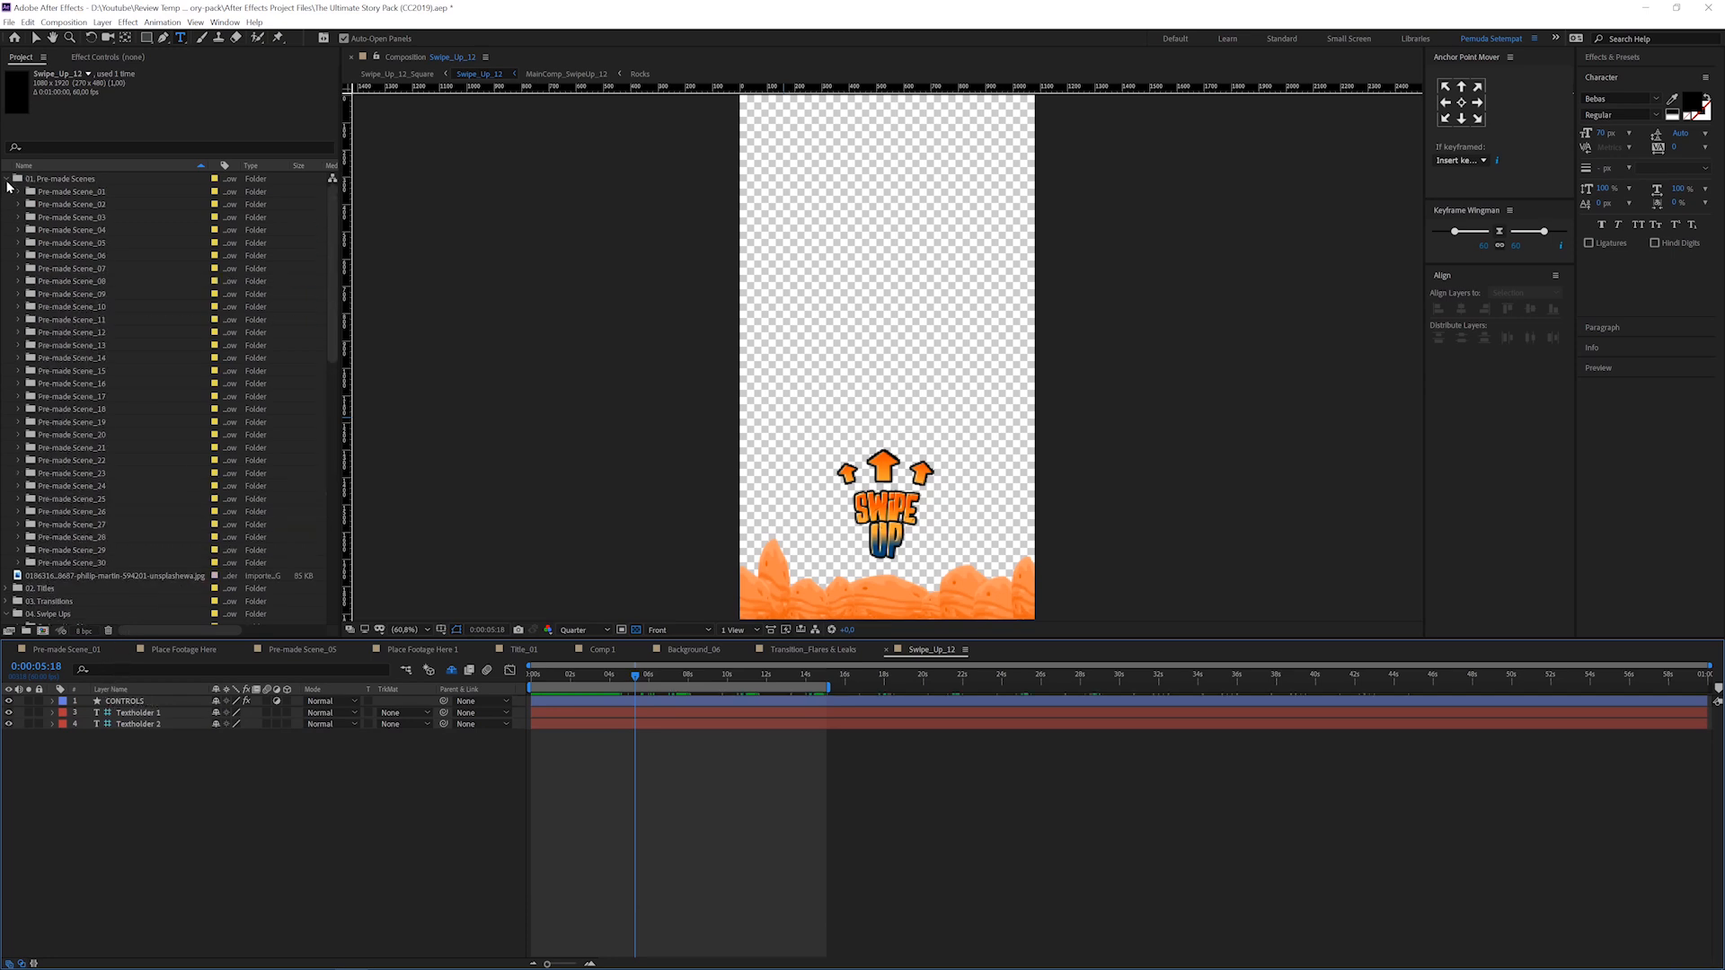
pyautogui.click(9, 180)
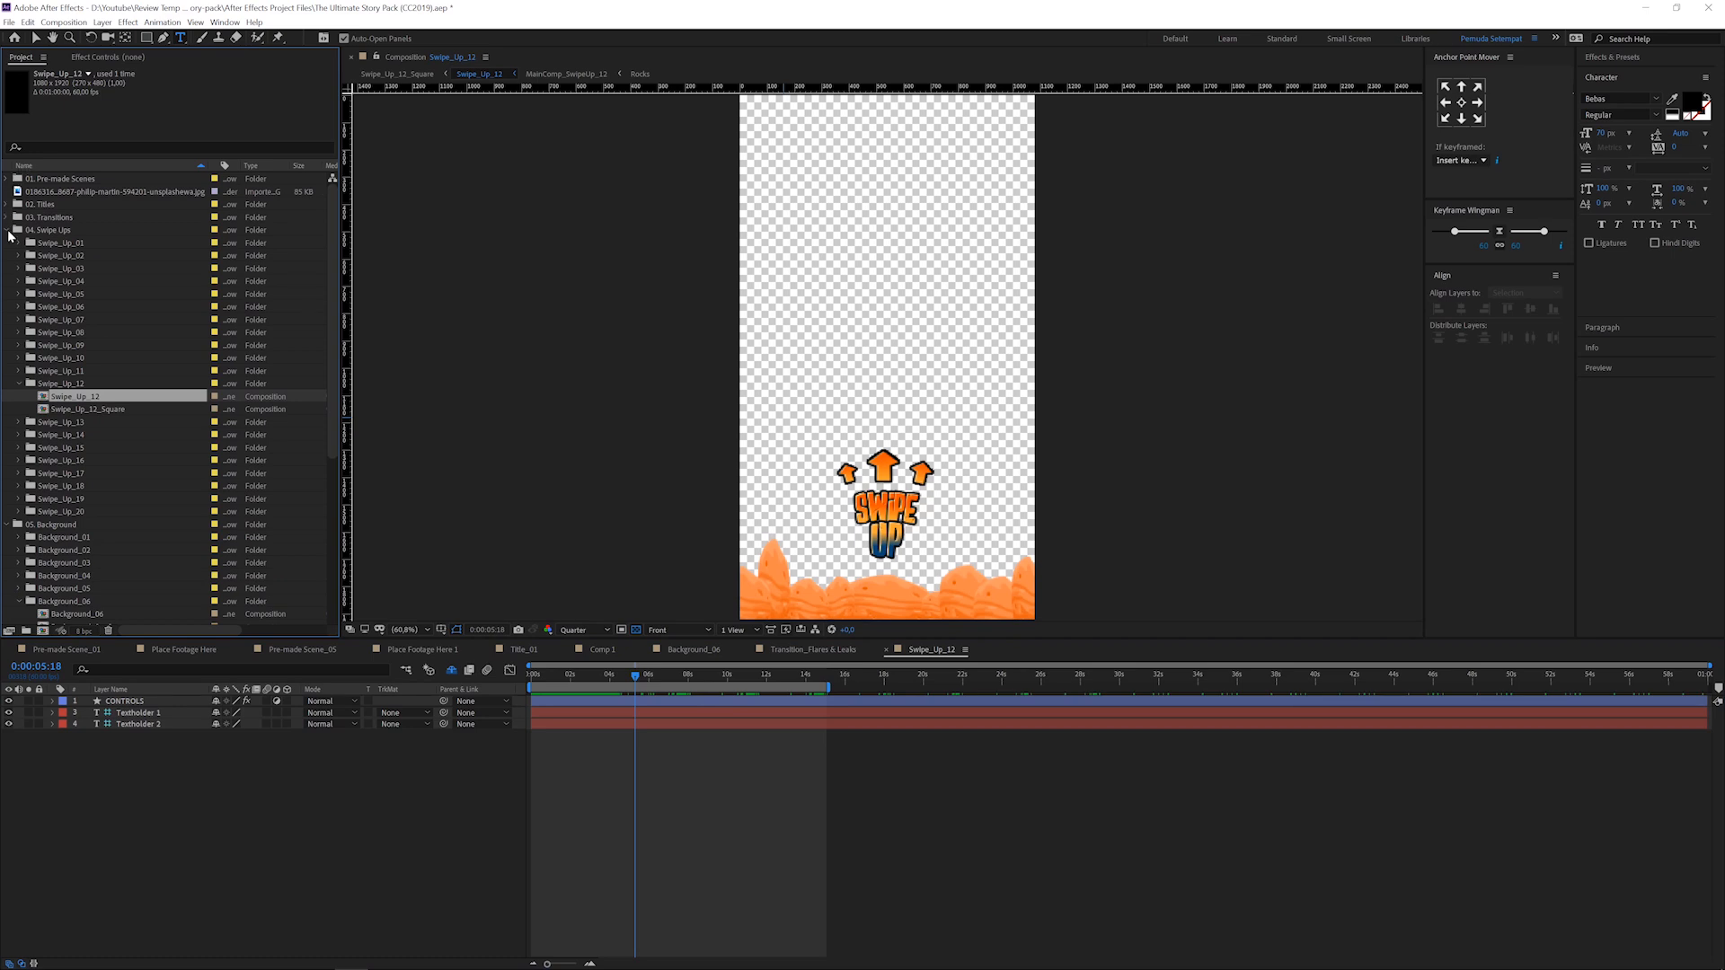
pyautogui.click(8, 231)
pyautogui.click(8, 243)
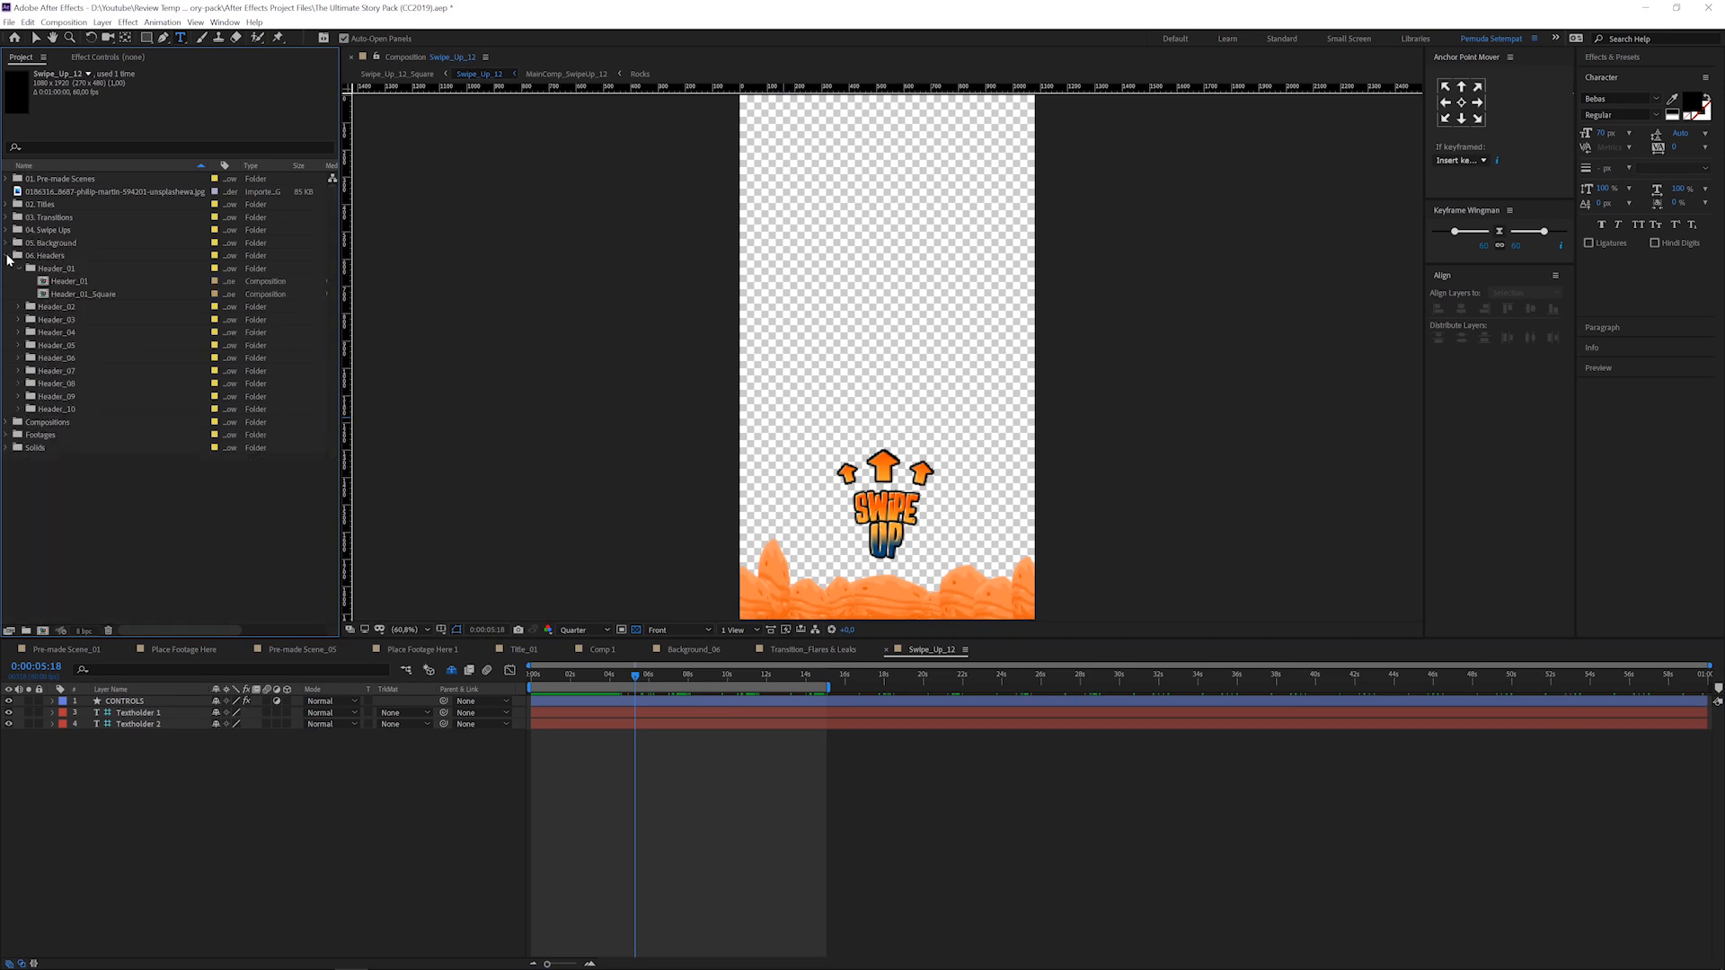
pyautogui.click(8, 257)
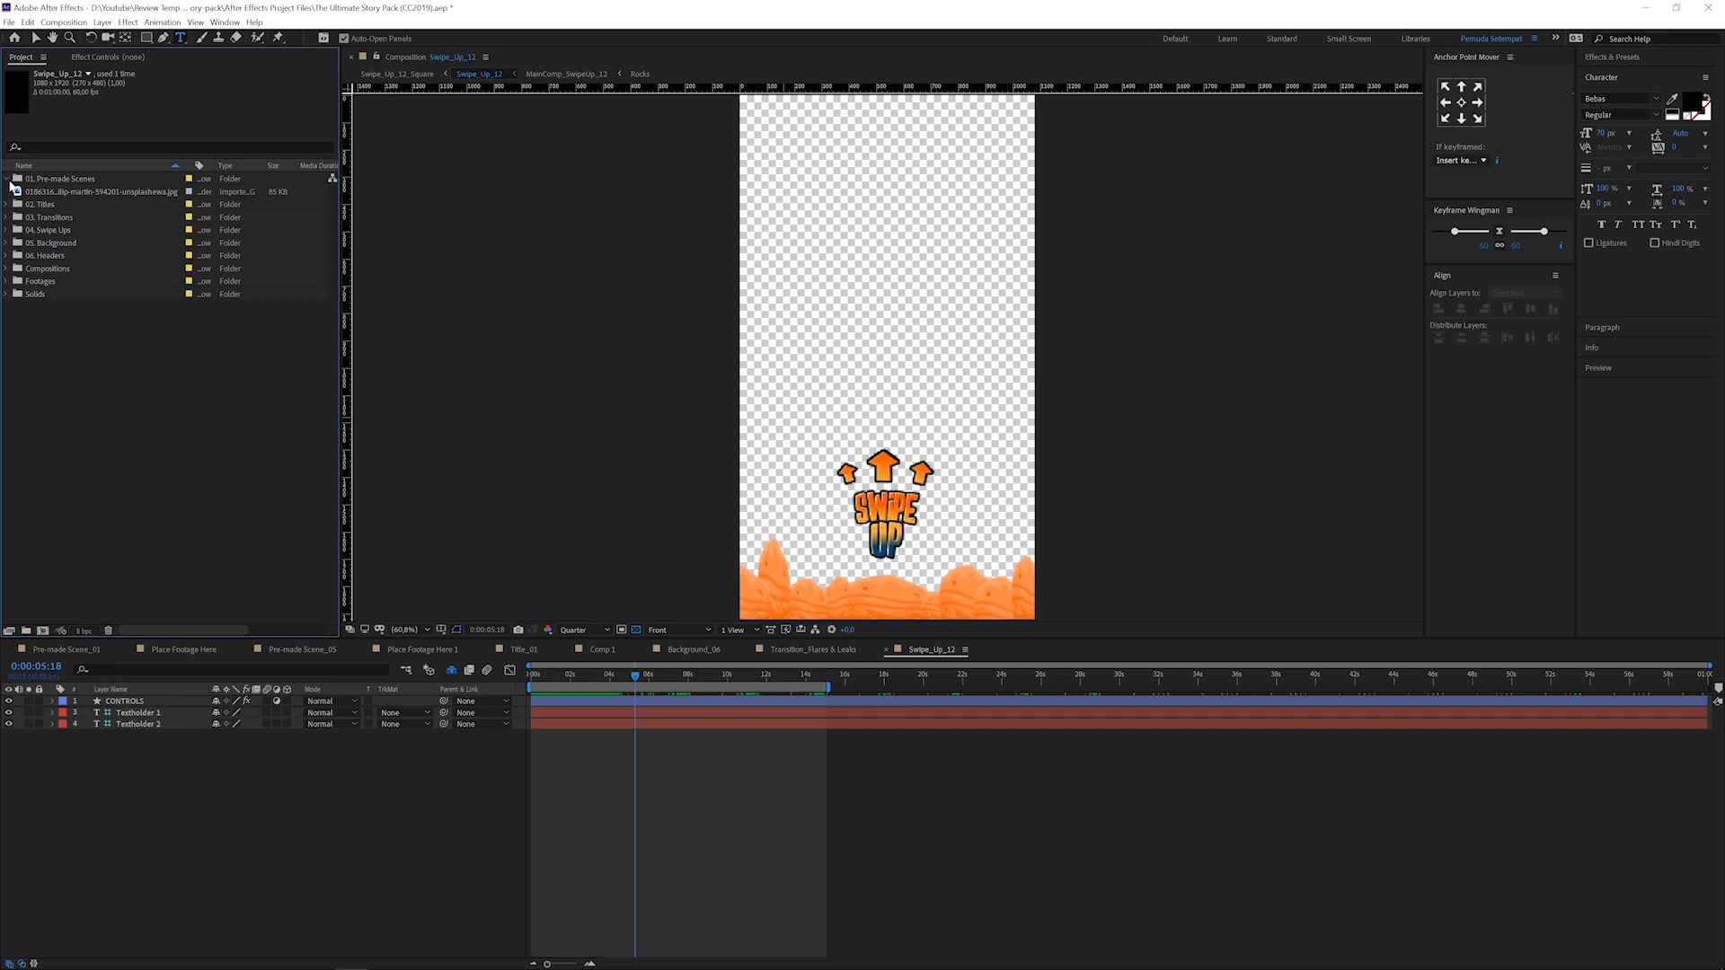
pyautogui.click(8, 180)
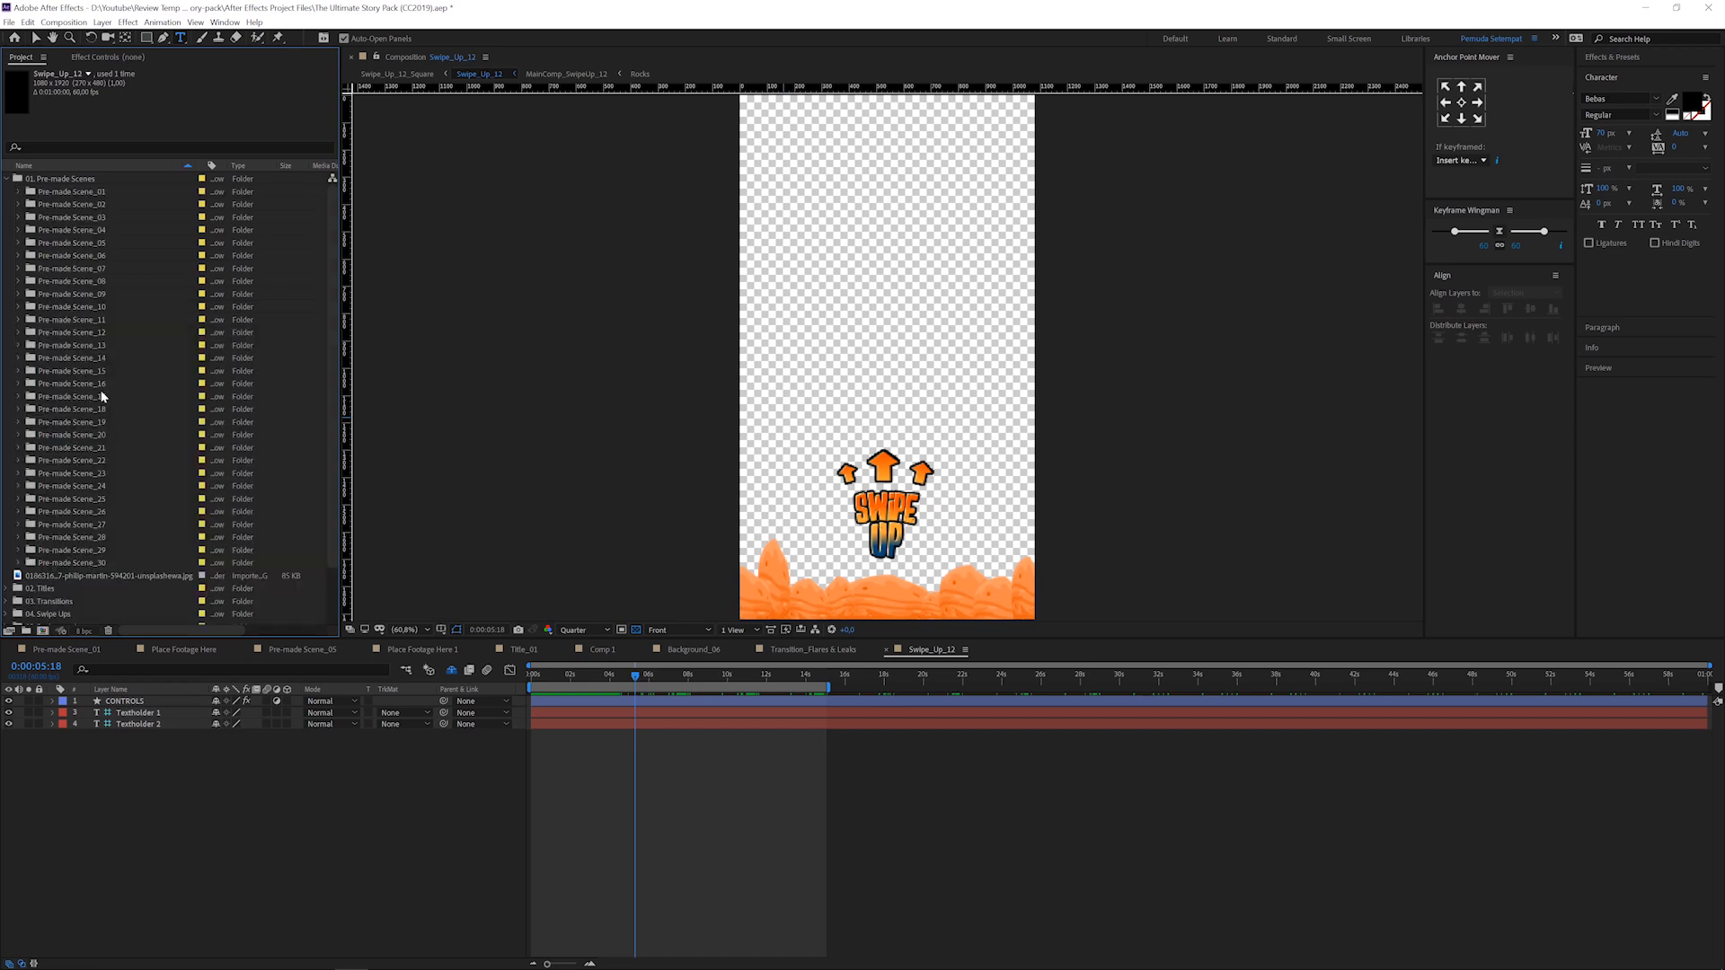